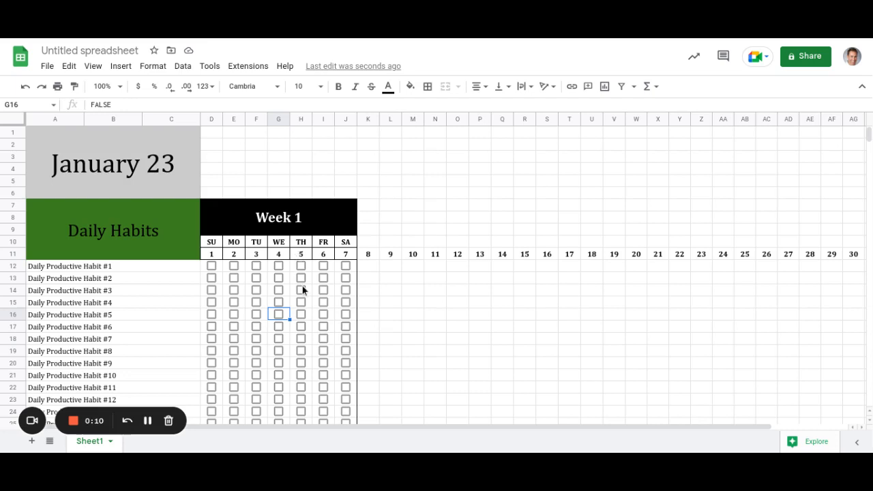
Inspect the January 23 title, the Daily Habits heading and the eighteen habit names.
scroll(302, 287, down, 5)
scroll(348, 317, up, 2)
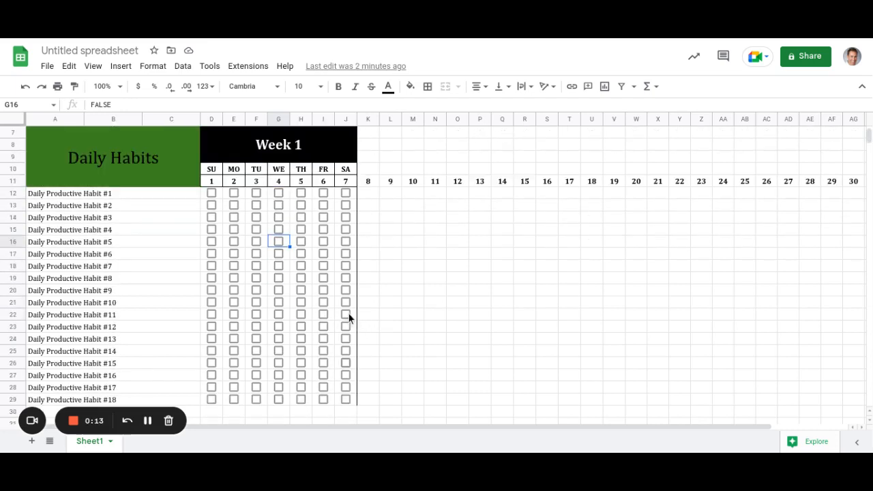
click(387, 303)
scroll(386, 297, up, 3)
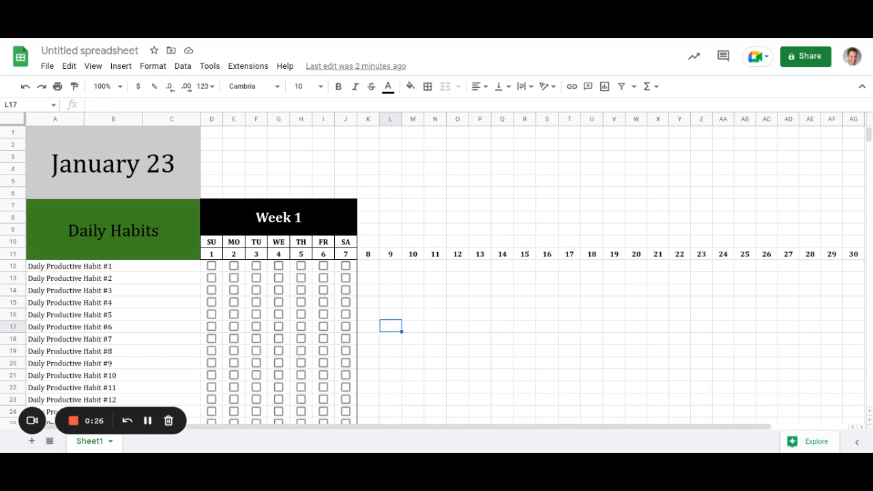
click(154, 171)
click(156, 224)
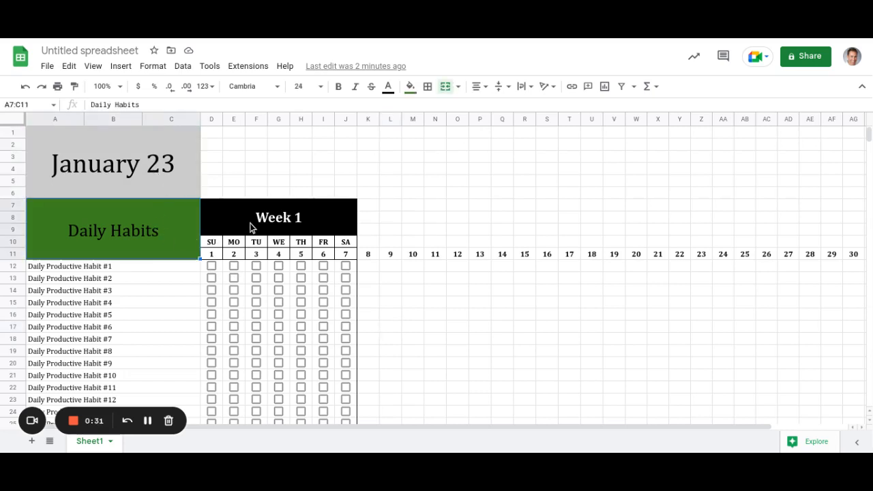
click(198, 197)
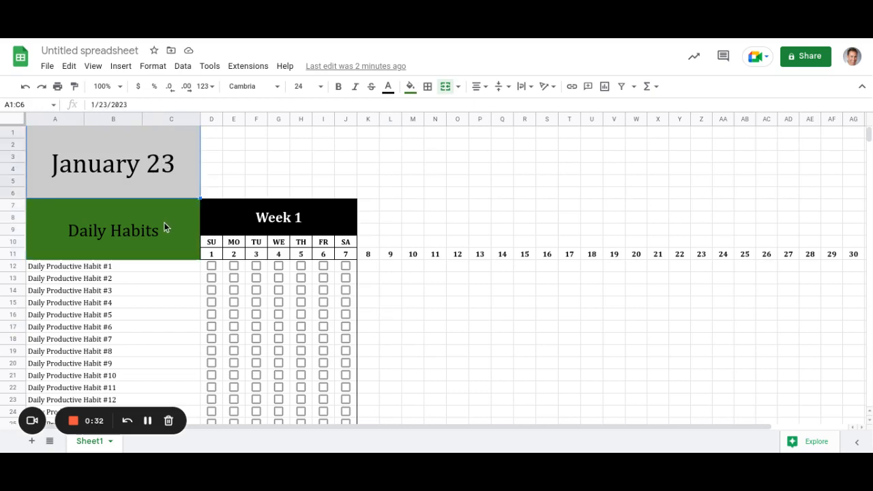
key(Down)
scroll(217, 265, down, 3)
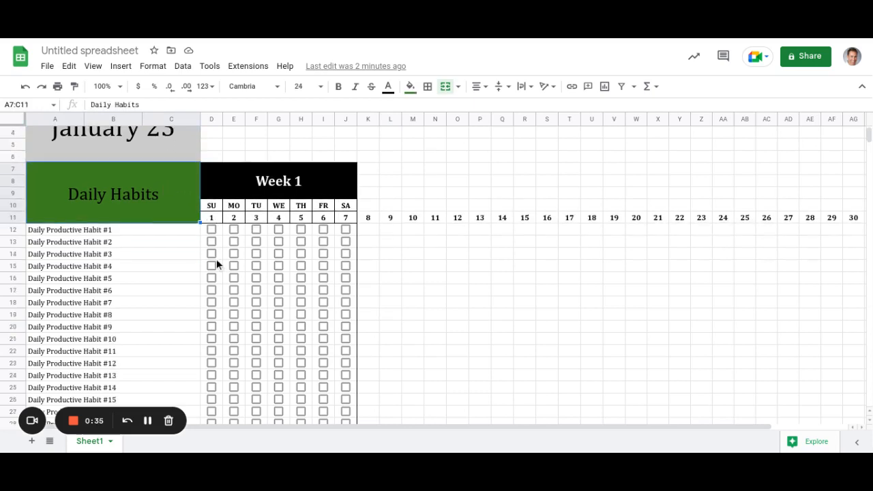
drag(118, 180, 114, 384)
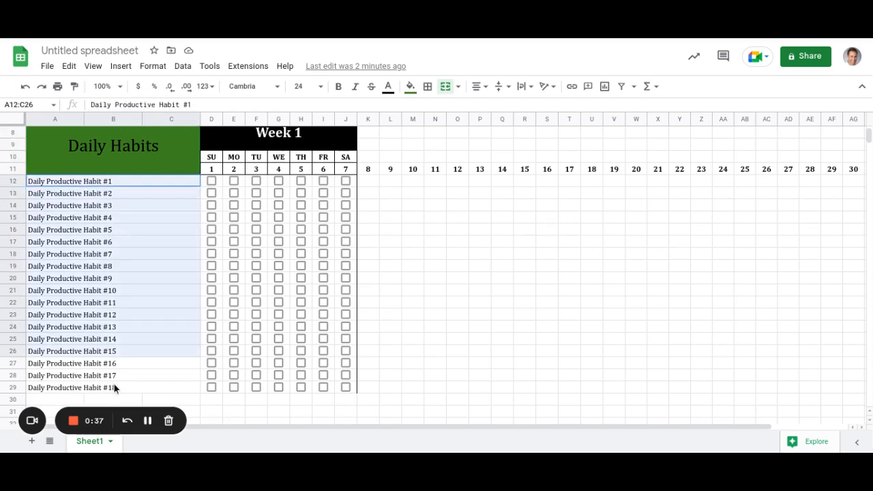
Try renaming the first habit 'Exercise Daily' and ticking its day 1 box, then undo both.
click(112, 182)
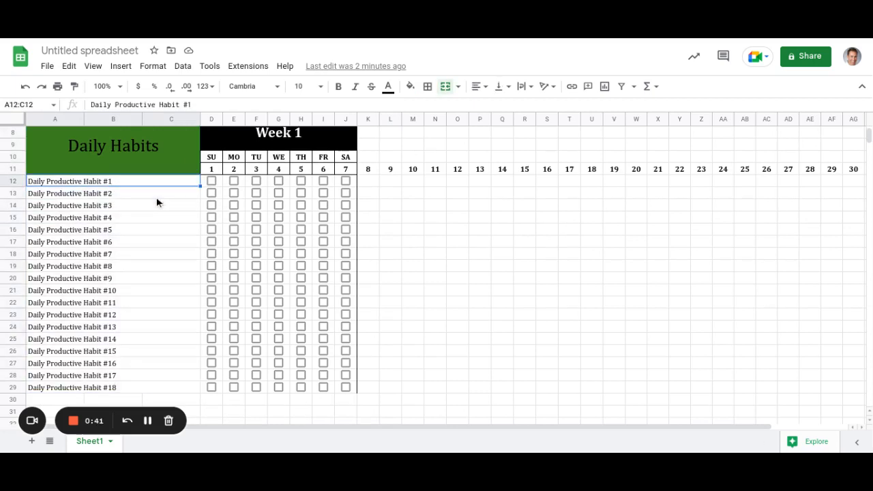
text(Ex)
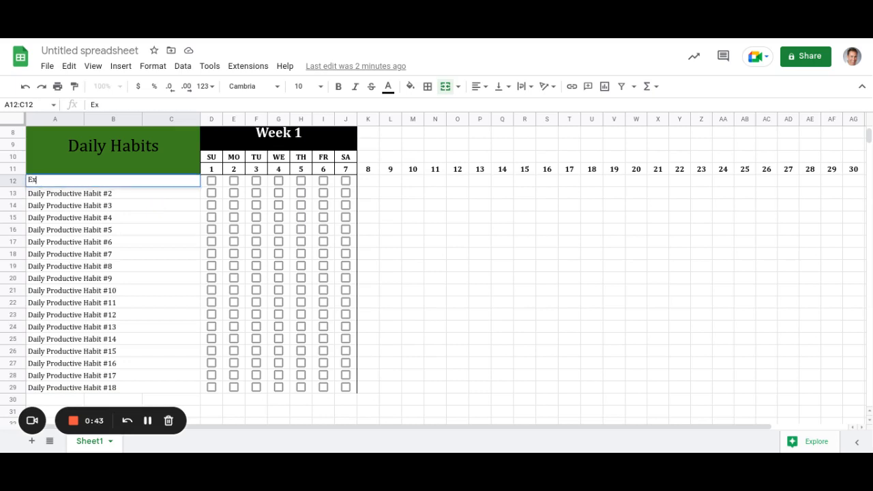
text(ercise Daily)
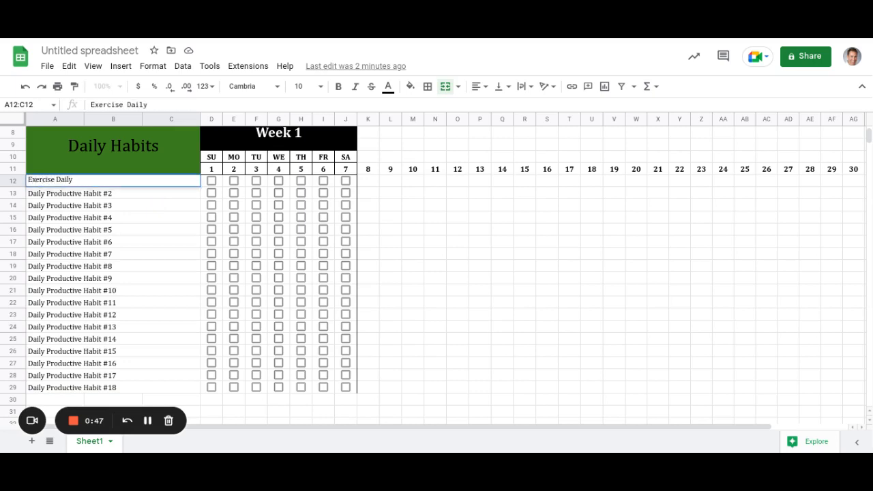
key(Return)
click(112, 180)
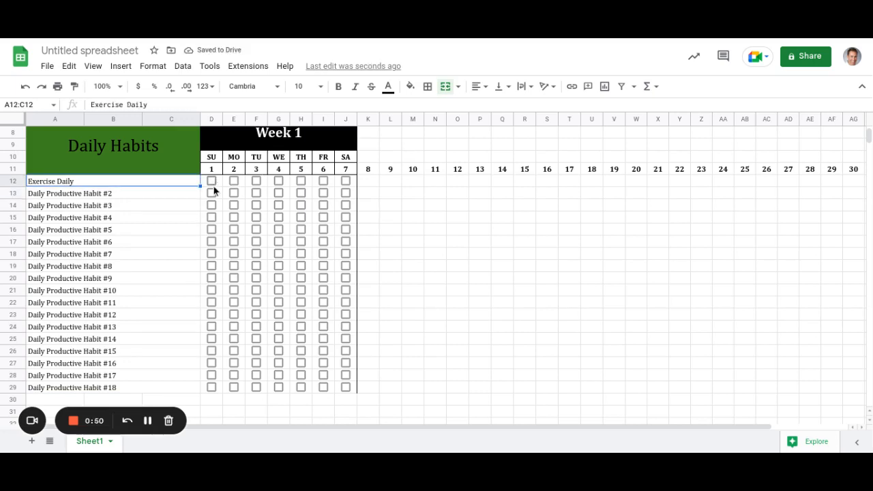
click(211, 181)
click(143, 183)
click(26, 87)
click(25, 88)
scroll(117, 213, up, 2)
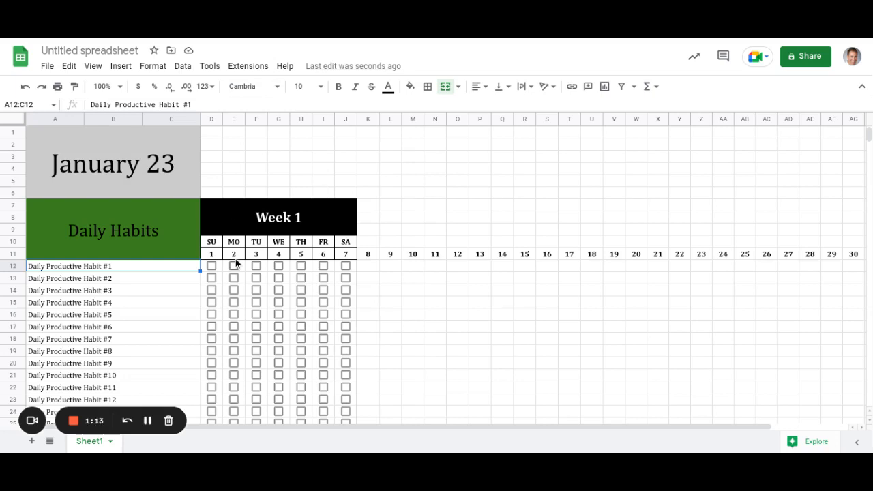
Add a left-edge border to the whole Week 1 block, D7:J29.
scroll(236, 259, down, 3)
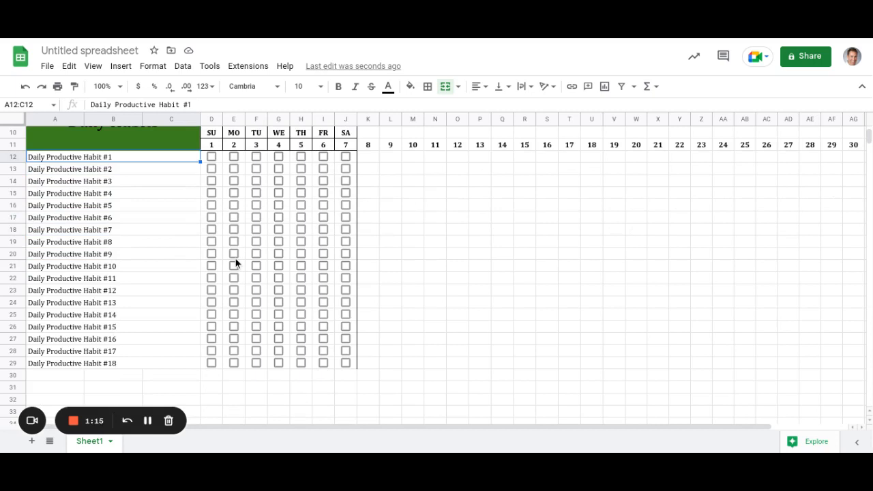
scroll(236, 258, up, 1)
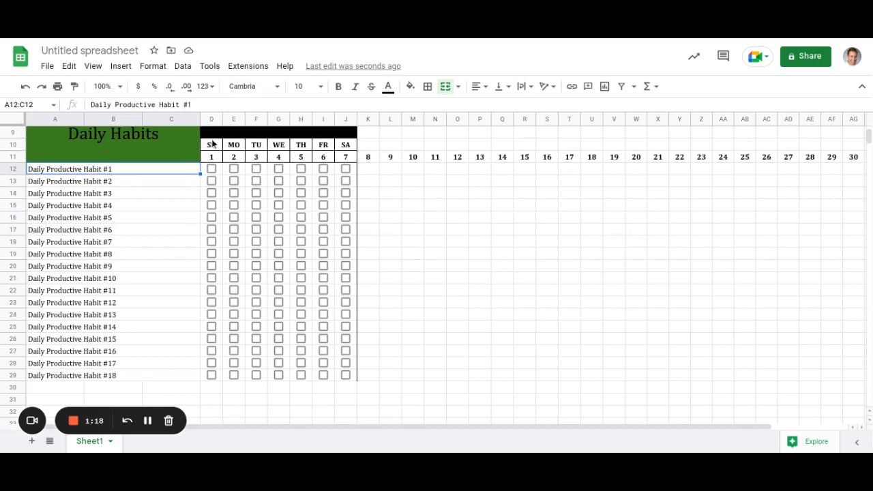
drag(209, 134, 227, 377)
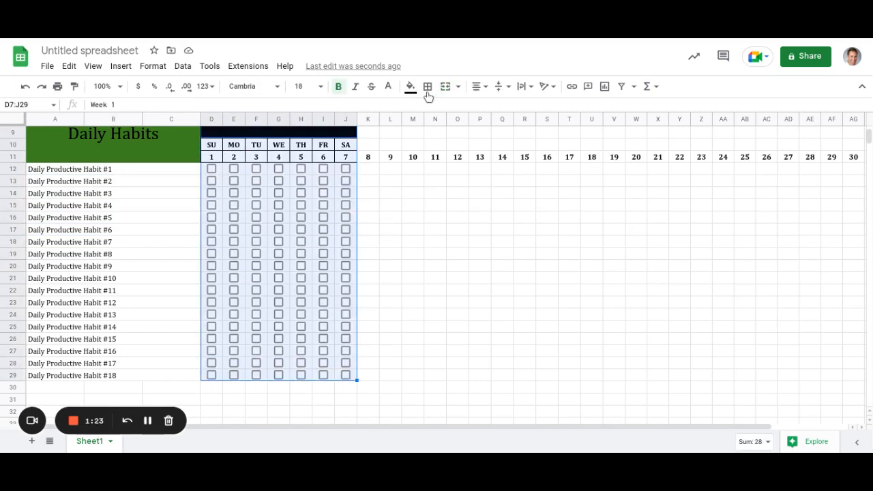
click(428, 85)
click(431, 124)
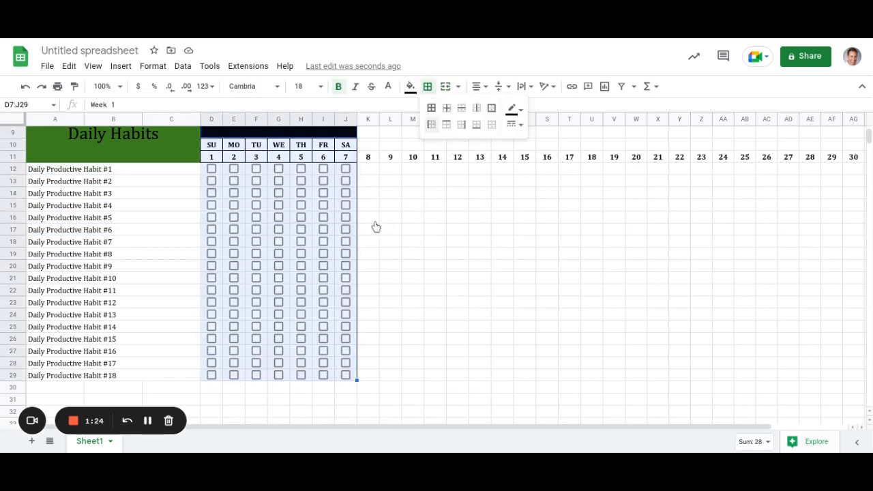
scroll(391, 225, up, 3)
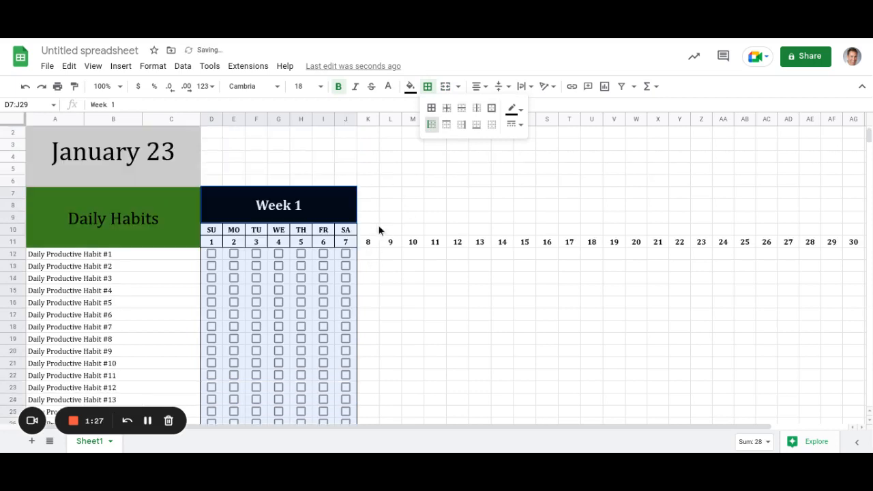
scroll(372, 227, down, 3)
scroll(373, 233, down, 1)
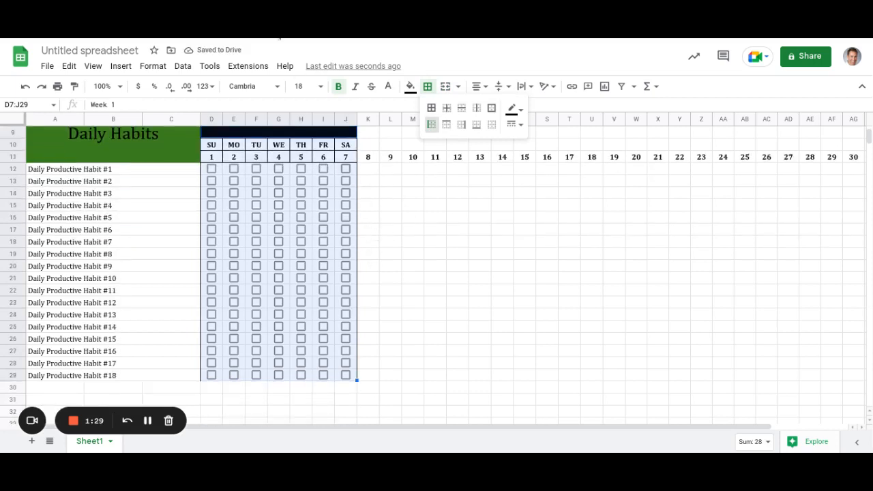
click(427, 87)
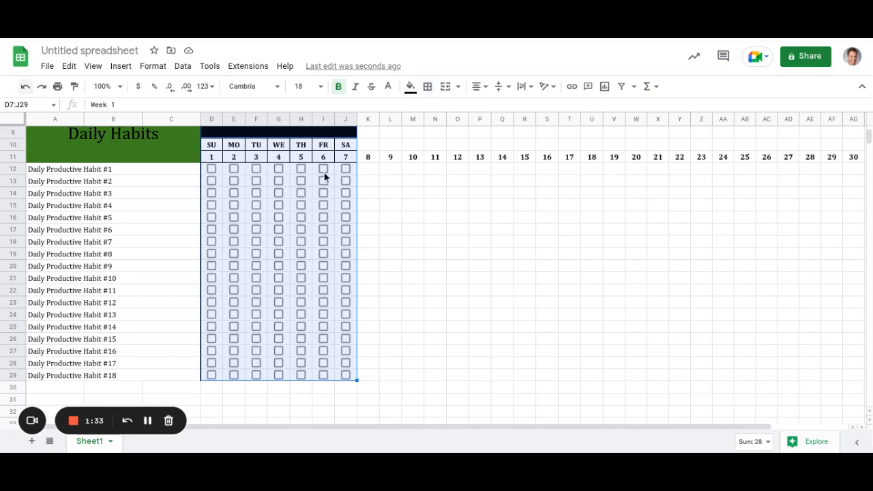
scroll(334, 192, up, 2)
scroll(333, 193, up, 1)
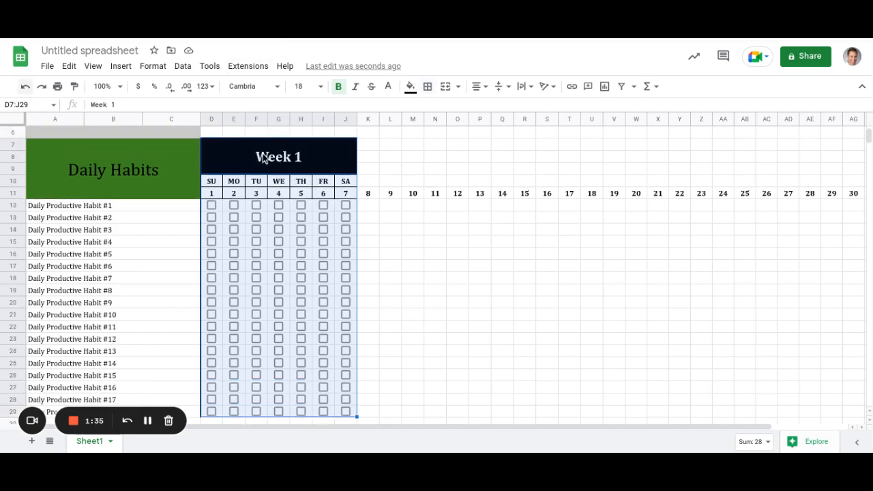
scroll(264, 156, up, 1)
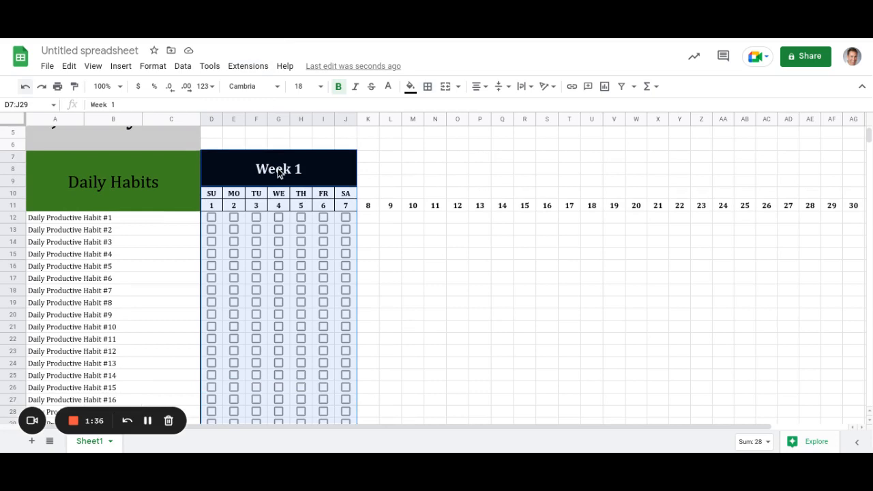
Copy the Week 1 block with K7 as the paste target, undoing an accidental format paint on the header.
key(ctrl+c)
click(369, 162)
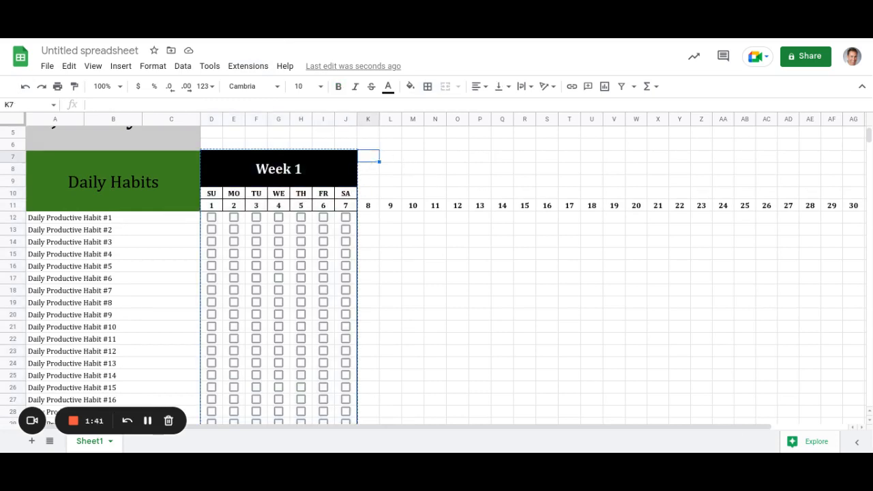
click(75, 87)
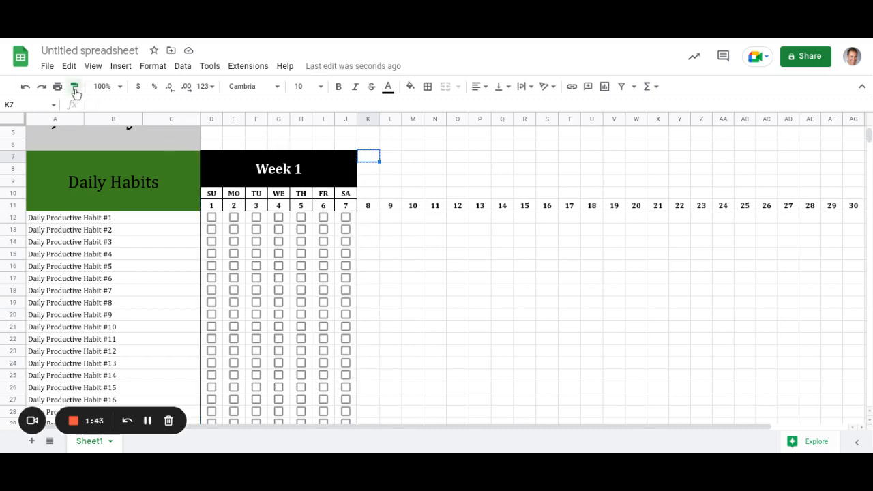
click(234, 165)
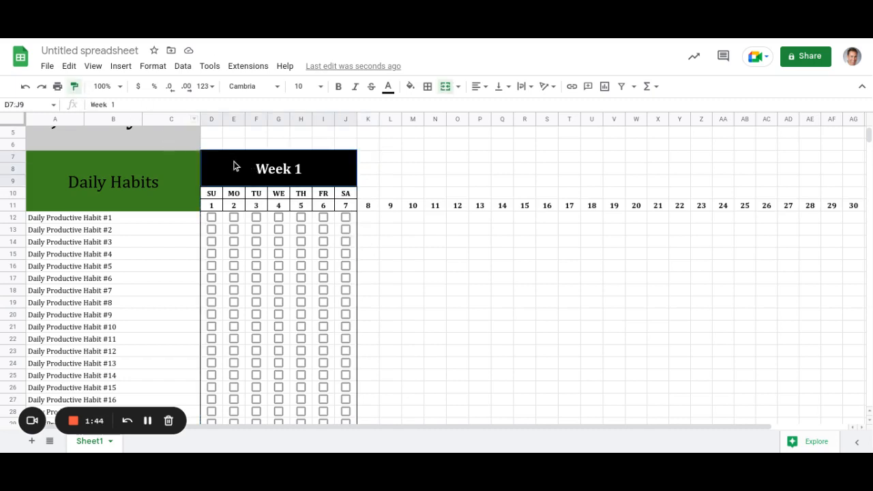
click(25, 86)
drag(308, 171, 324, 344)
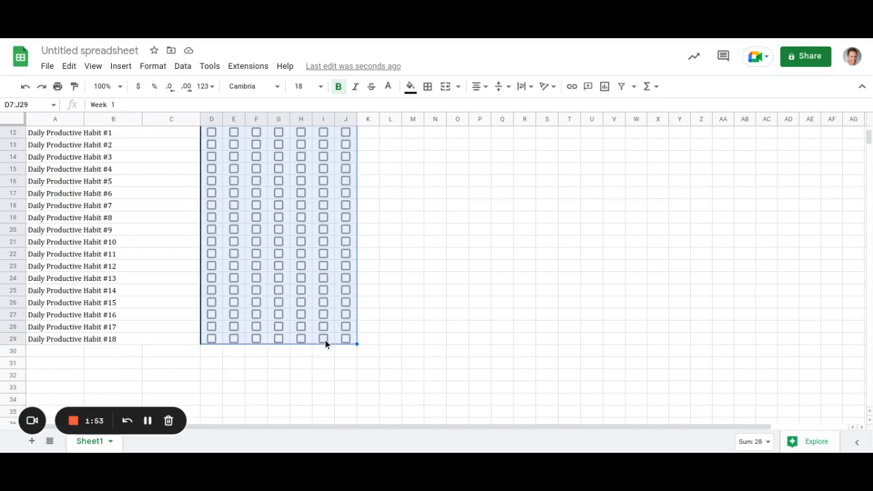
key(ctrl+c)
scroll(386, 308, up, 5)
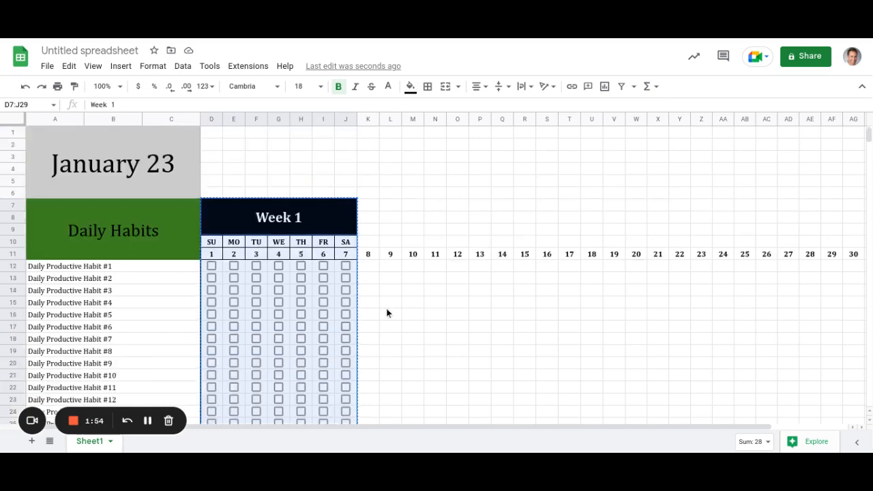
click(375, 207)
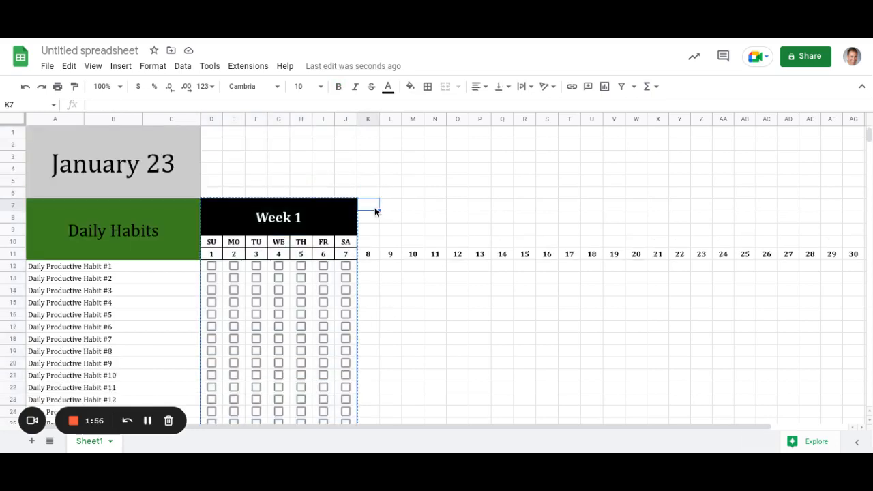
Paste the Week 1 copy at K7 and fill its day numbers onward from the first week's series.
key(ctrl+v)
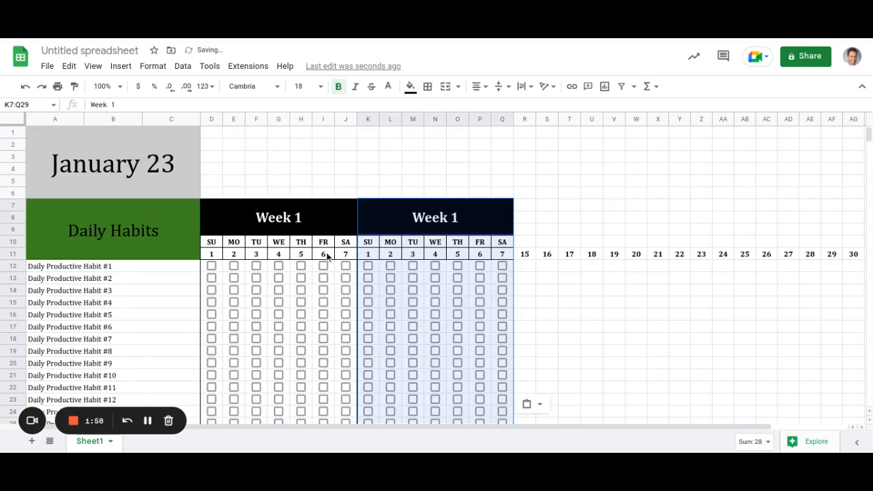
drag(333, 254, 355, 258)
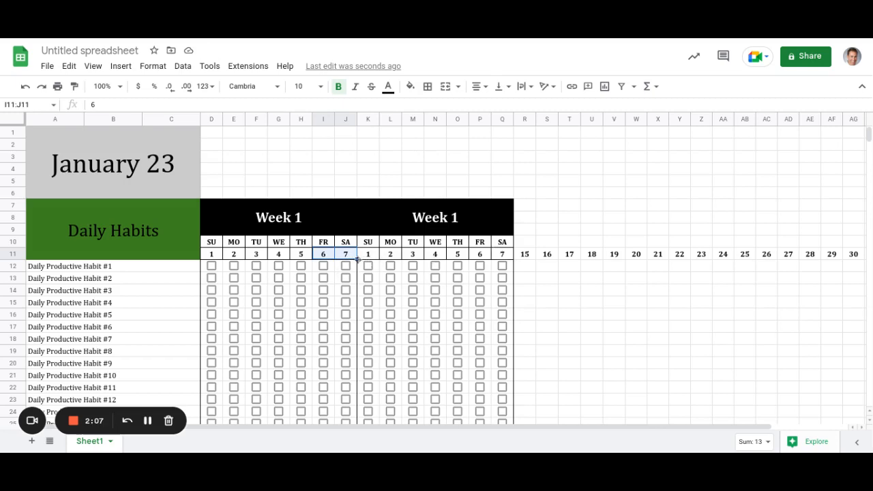
click(355, 258)
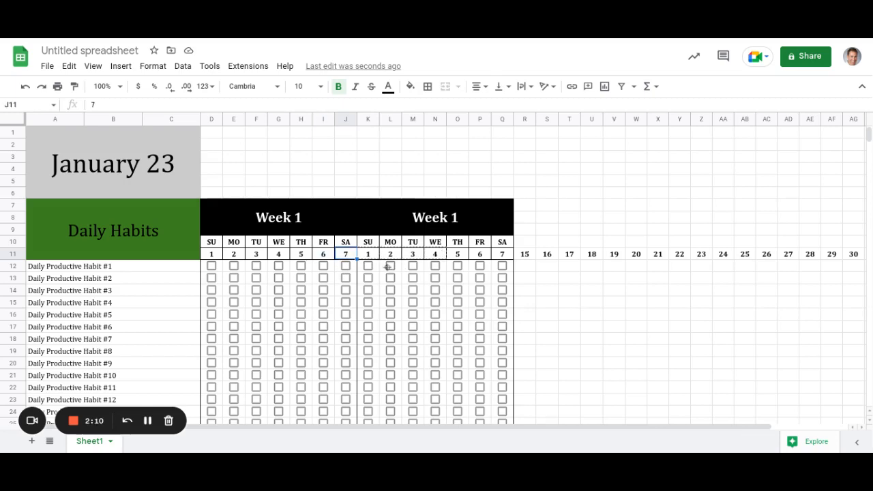
drag(384, 273, 384, 273)
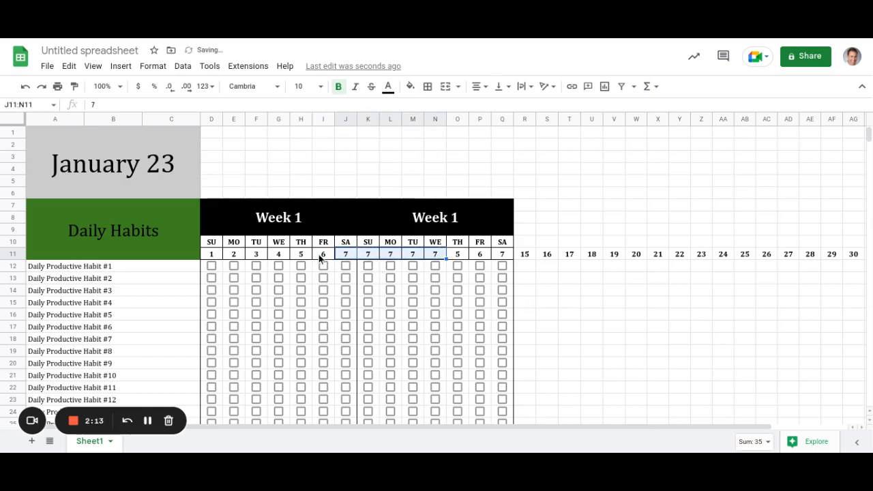
drag(304, 254, 503, 258)
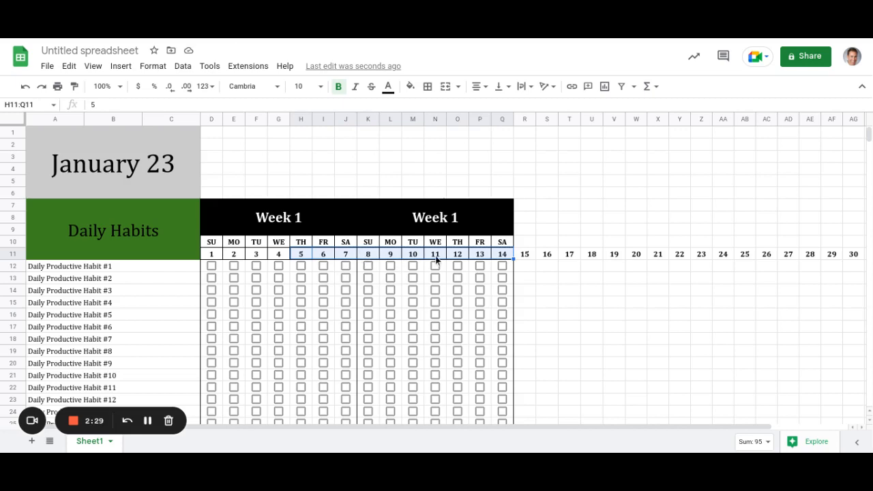
Rename the second week's header from Week 1 to Week 2.
click(440, 230)
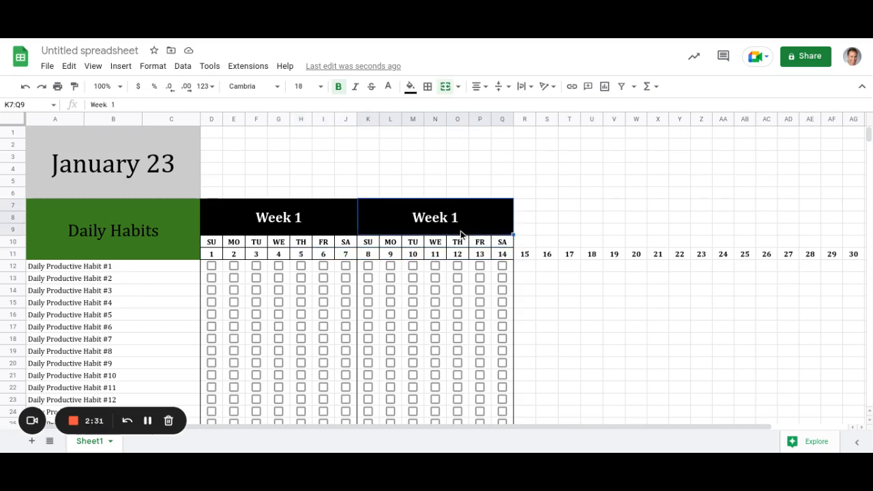
double_click(462, 234)
key(BackSpace)
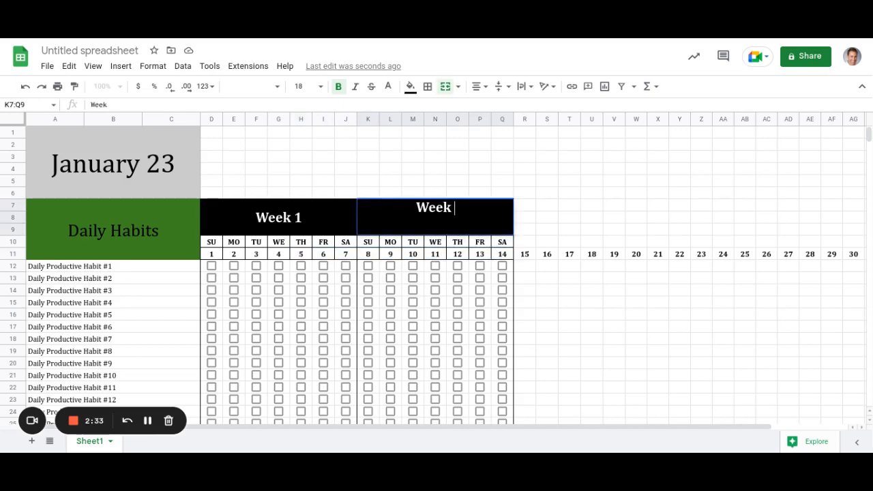
text(2)
key(Return)
text(\)
key(Escape)
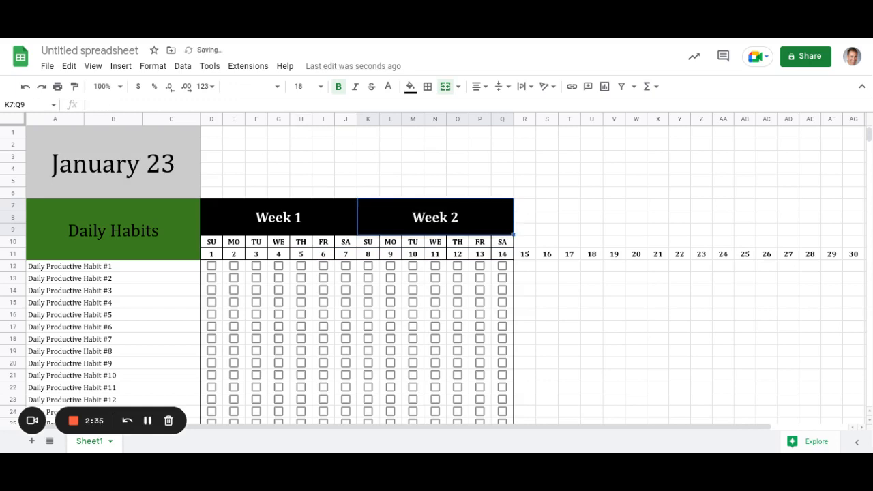
click(444, 269)
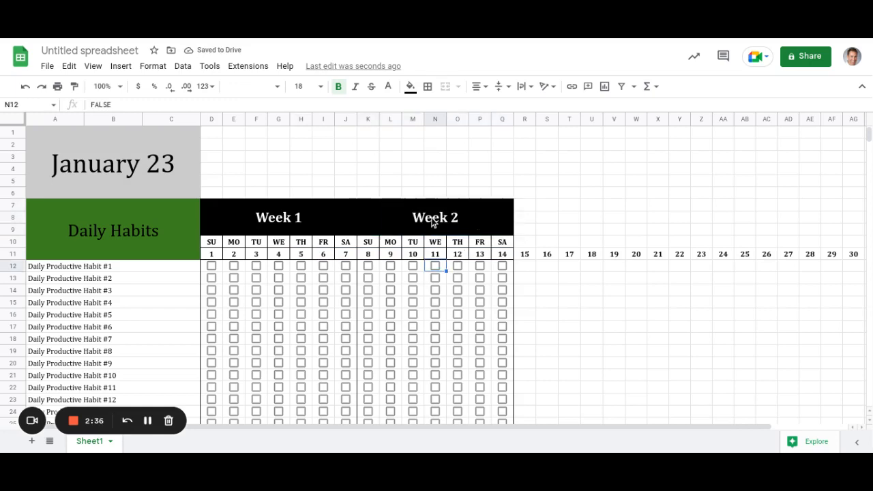
click(432, 221)
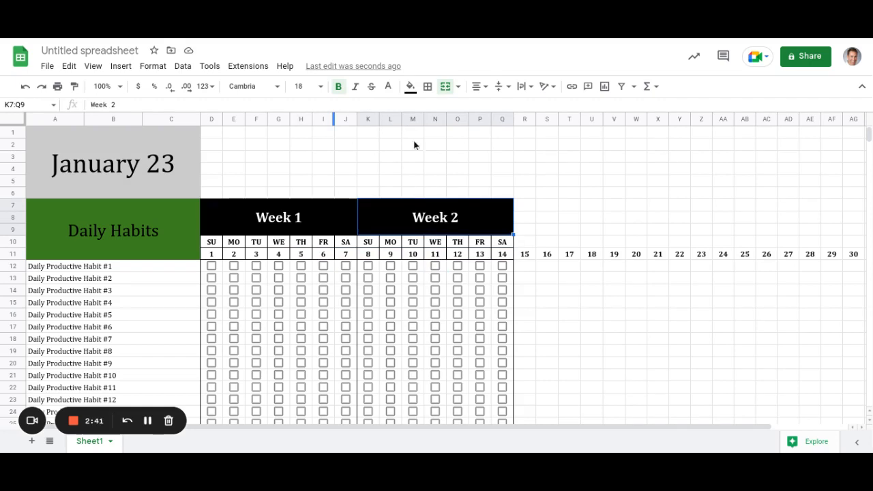
Fill the Week 2 header dark green and make its text black.
click(415, 89)
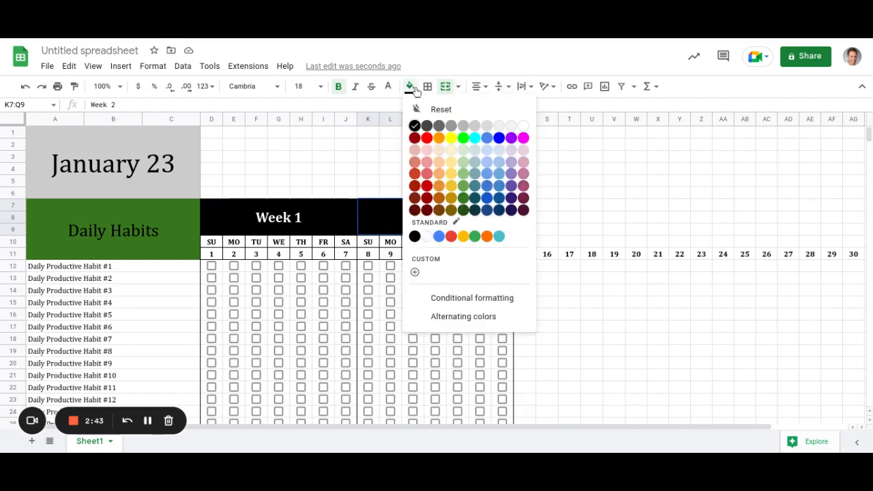
click(464, 198)
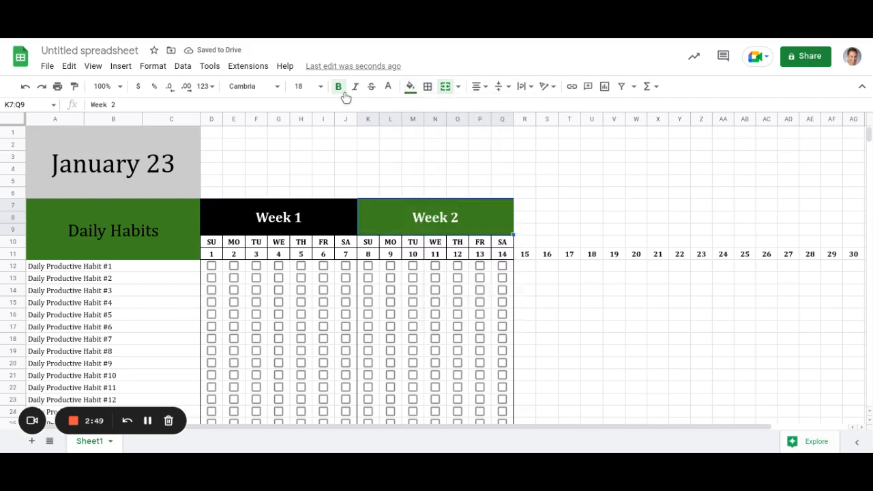
click(387, 87)
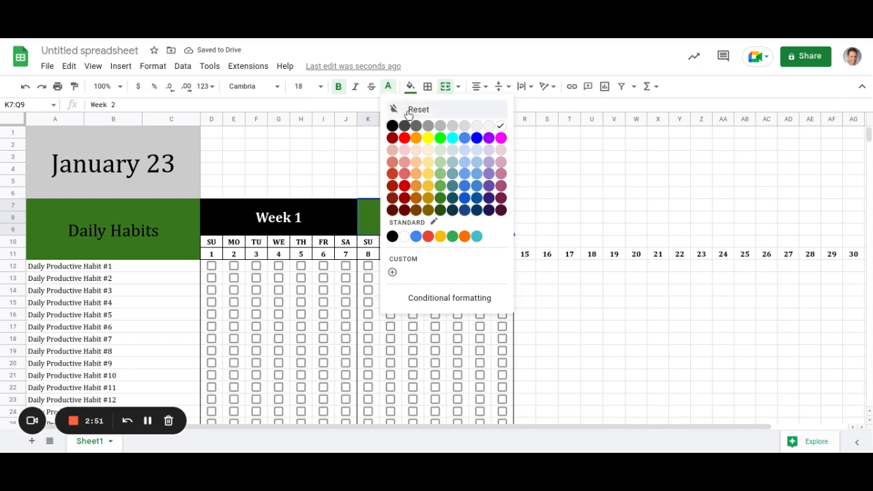
click(526, 267)
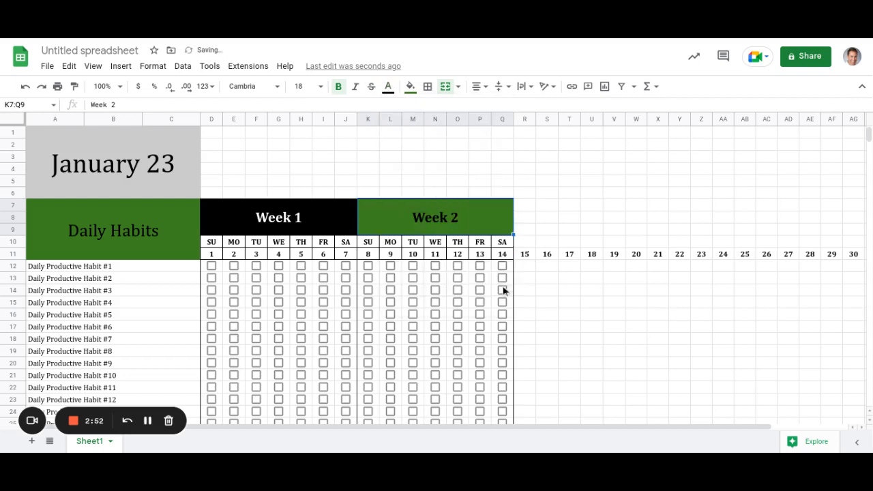
click(443, 305)
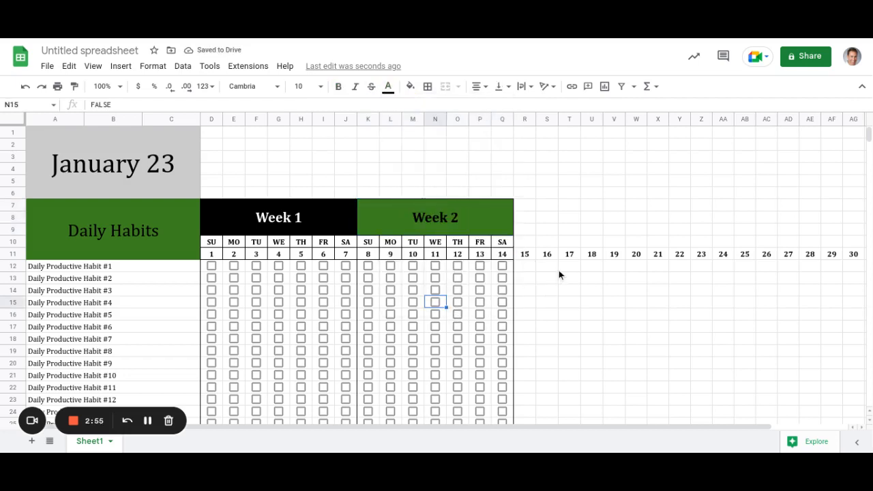
scroll(559, 266, down, 2)
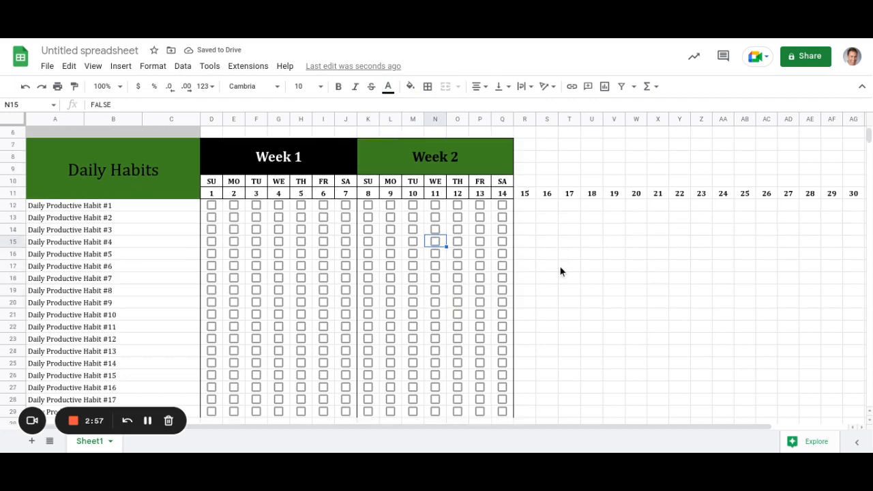
scroll(560, 266, up, 1)
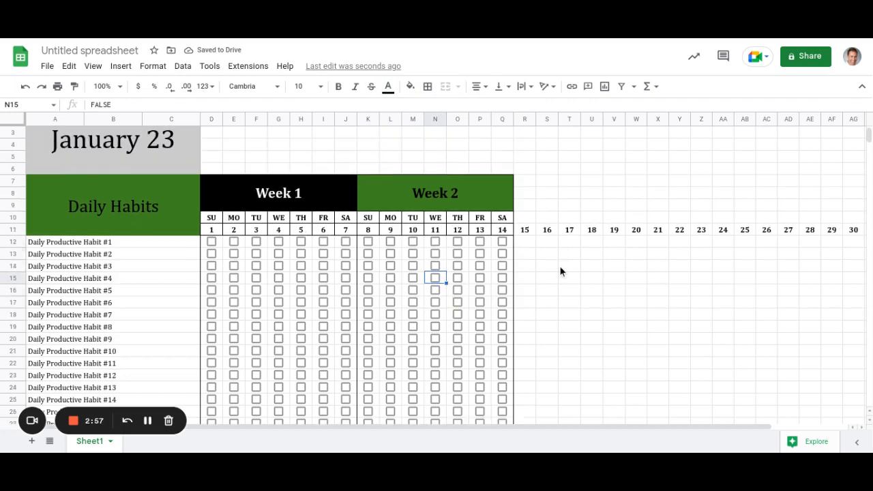
Select and copy both week blocks, D7:Q29, with R7 as the paste target.
click(397, 189)
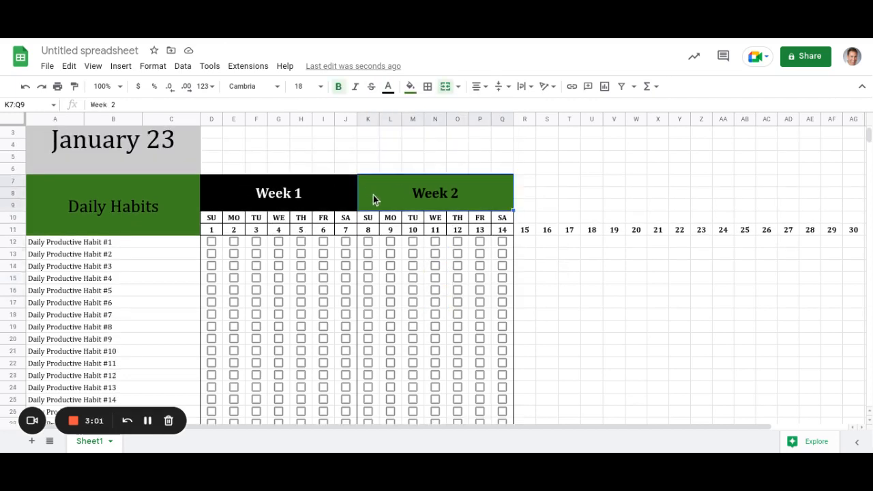
drag(297, 200, 435, 218)
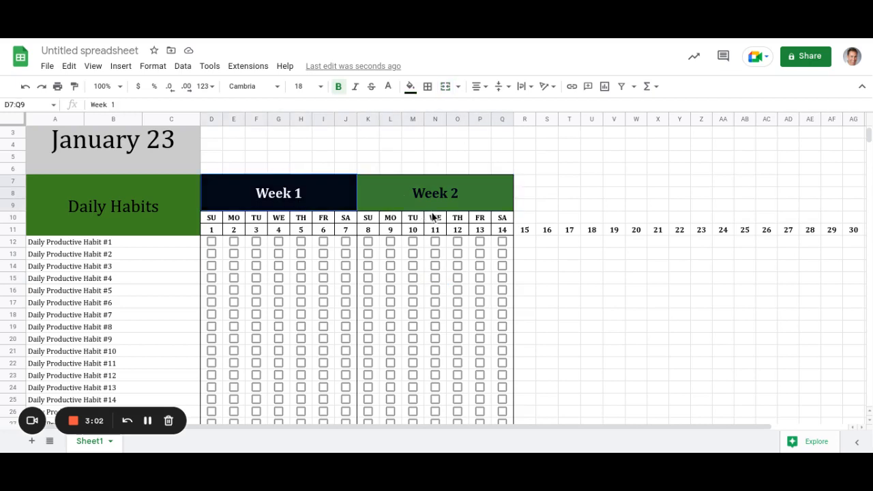
drag(437, 352, 439, 459)
drag(453, 420, 449, 392)
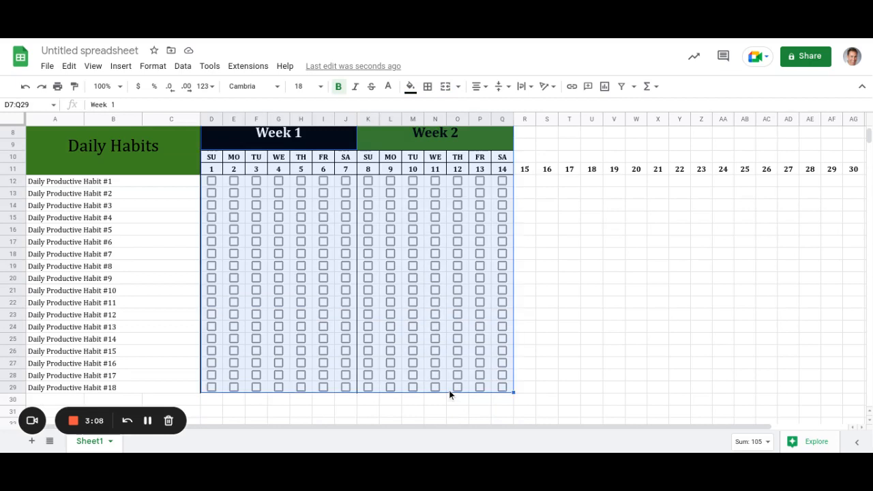
key(ctrl+c)
scroll(539, 197, up, 2)
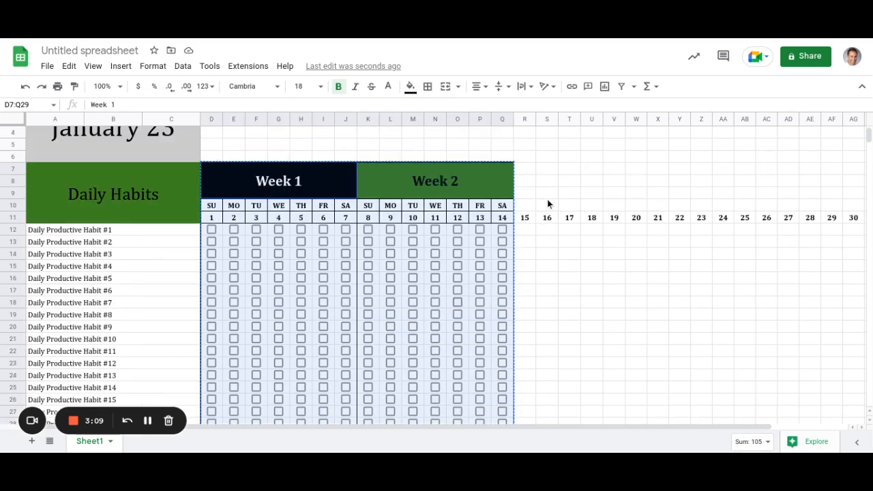
scroll(547, 204, up, 1)
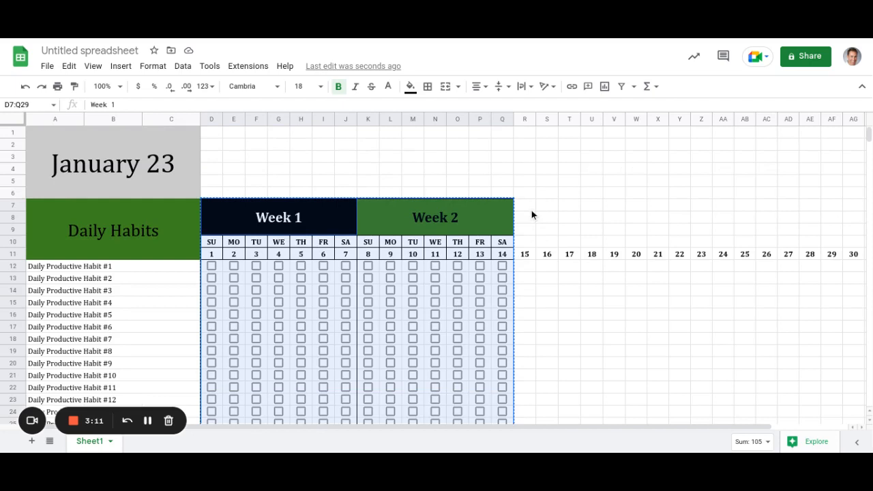
click(532, 213)
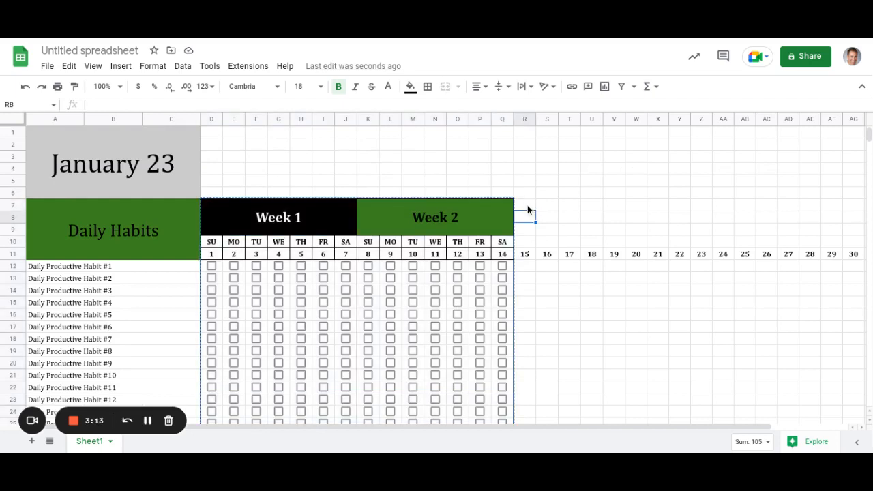
click(528, 205)
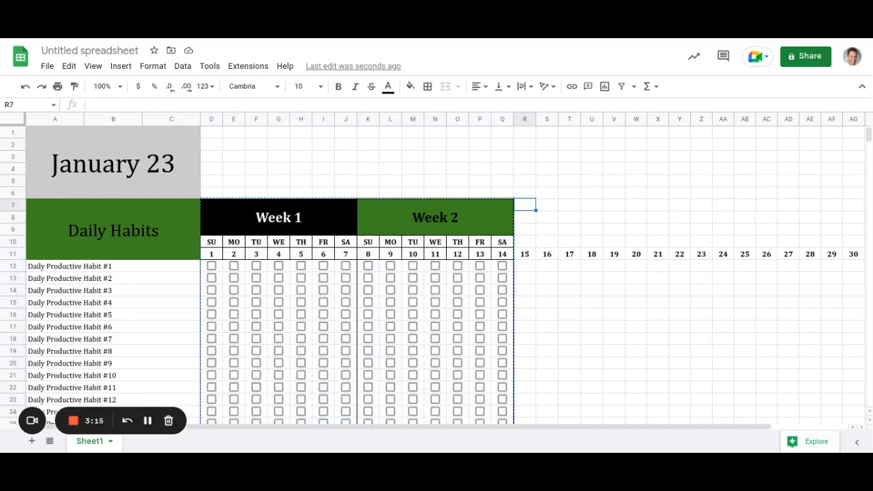
Paste the two-week block at R7 and select days 13 and 14 as the numbering pattern.
key(ctrl+v)
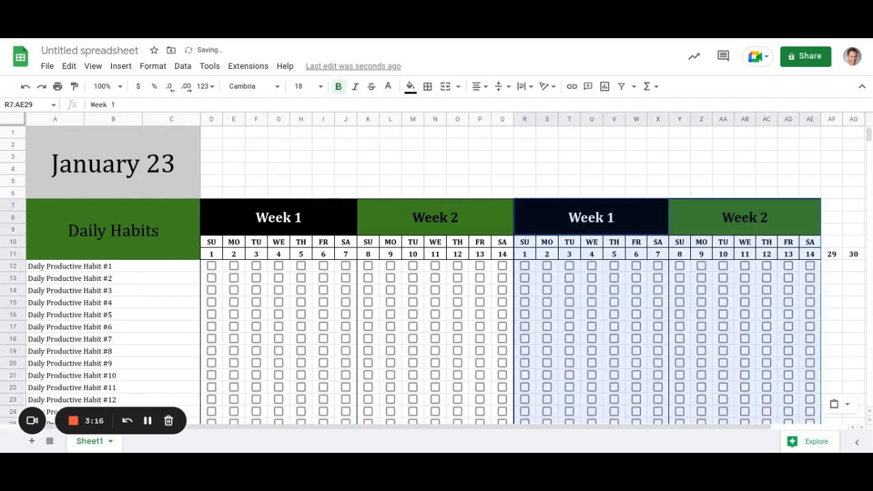
click(481, 253)
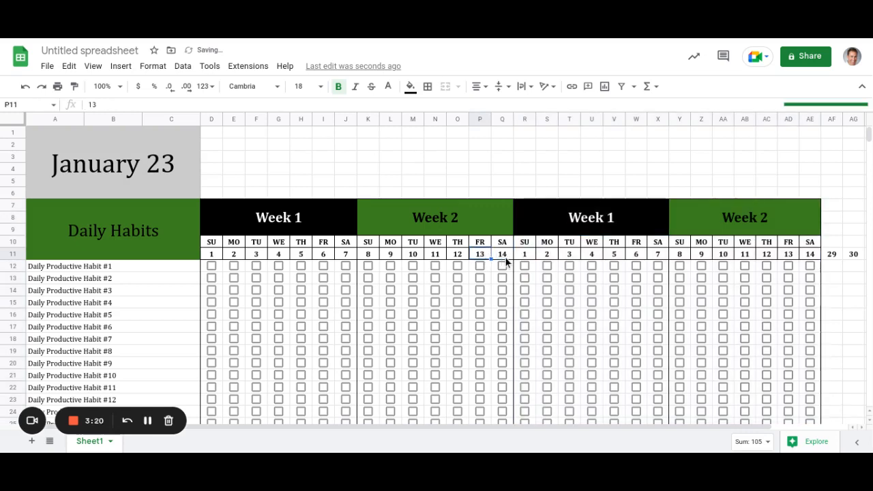
shift+click(502, 258)
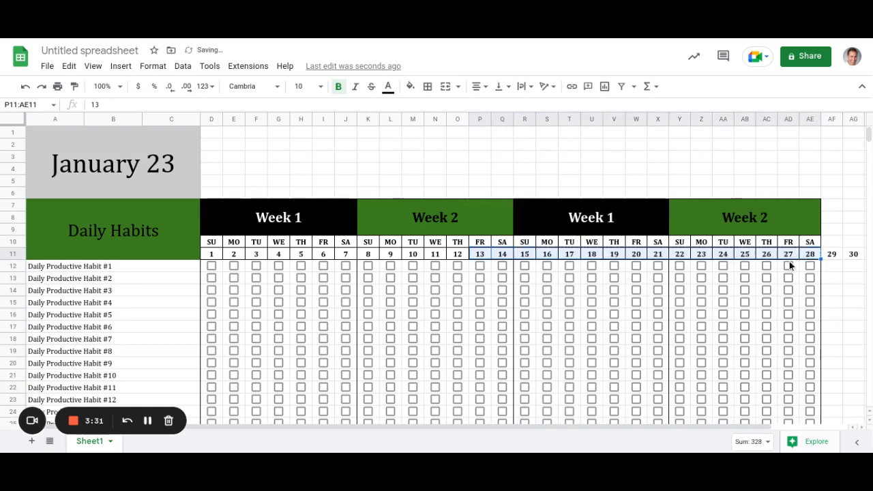
Change the third week's header from Week 1 to Week 3.
click(608, 230)
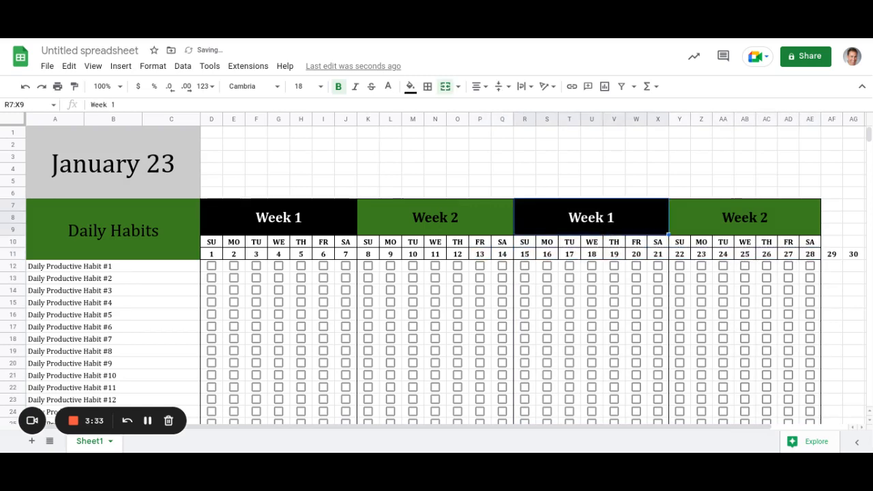
double_click(608, 230)
key(BackSpace)
text(3)
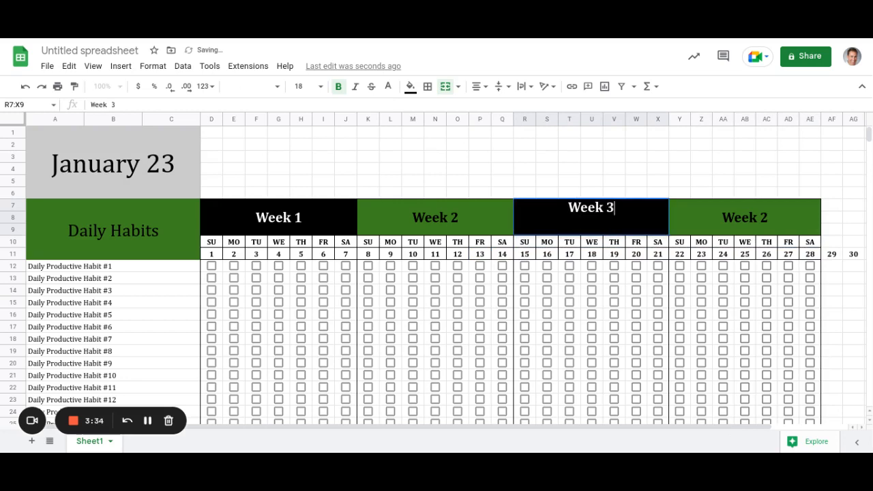
key(Return)
key(Up)
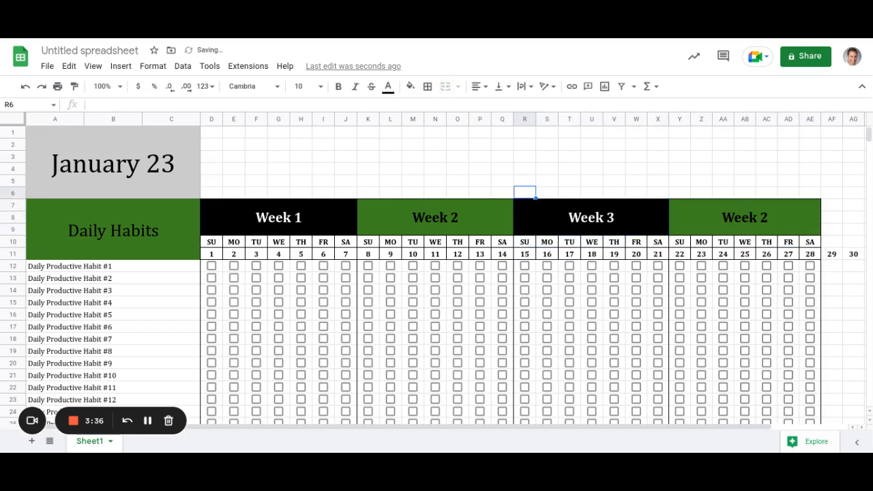
key(Right)
key(Right)
key(Right)
key(Down)
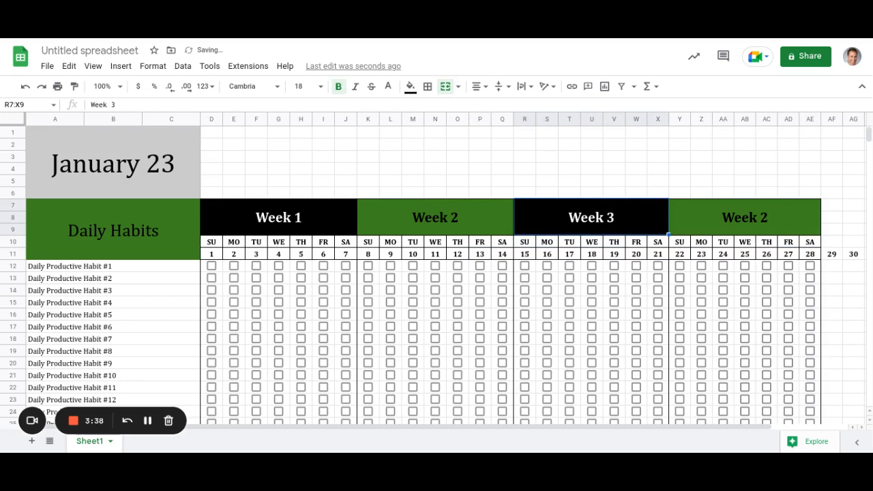
Change the last week's header from Week 2 to Week 4.
key(Right)
key(Return)
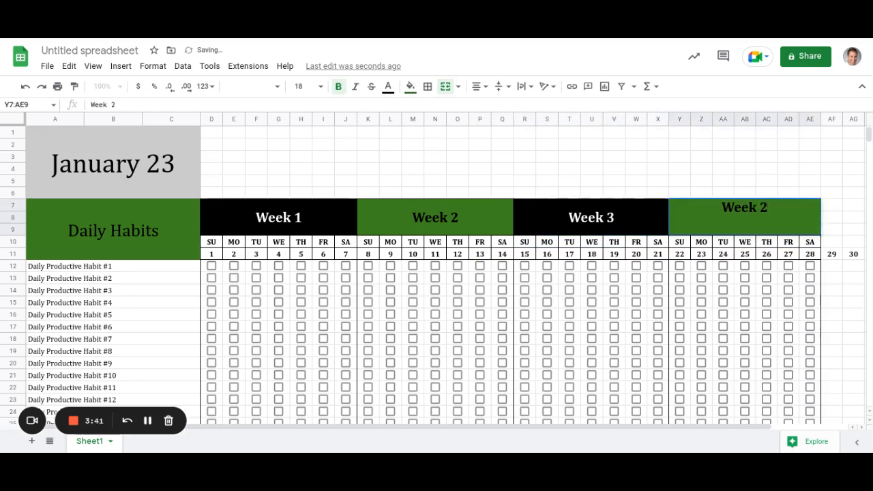
key(BackSpace)
text(4)
key(Return)
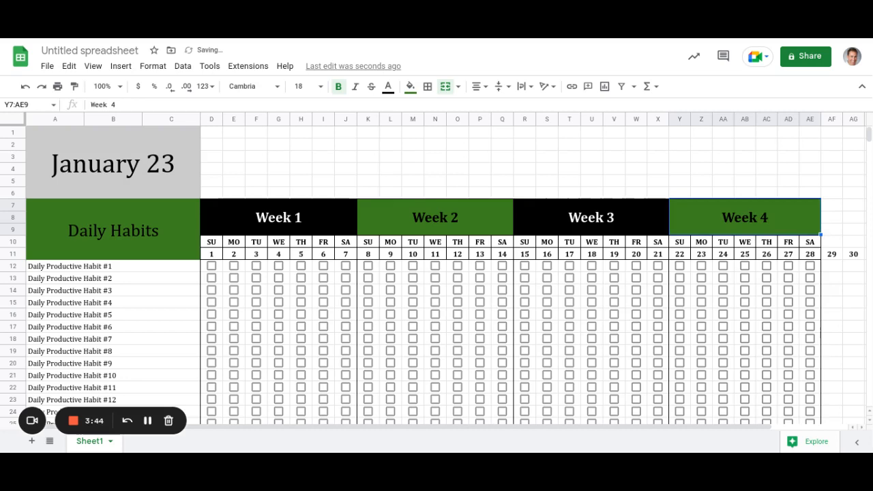
key(Right)
key(Right)
key(Right)
key(Right)
key(Right)
key(Right)
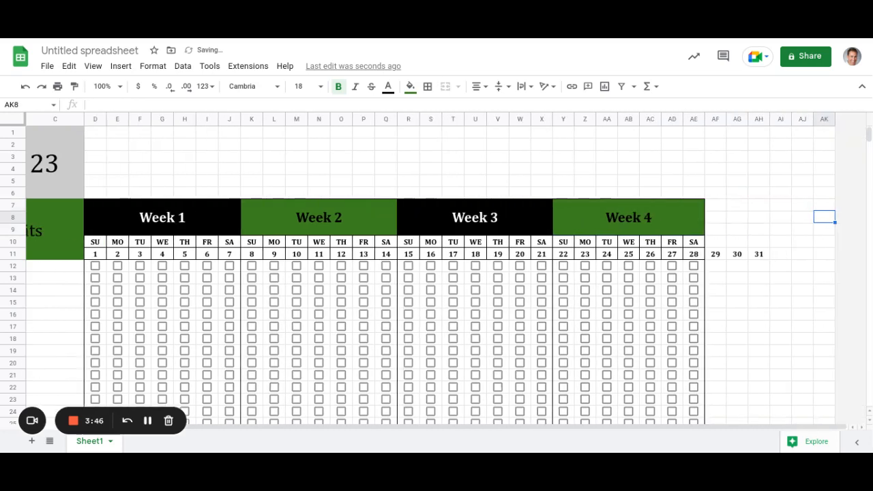
key(Left)
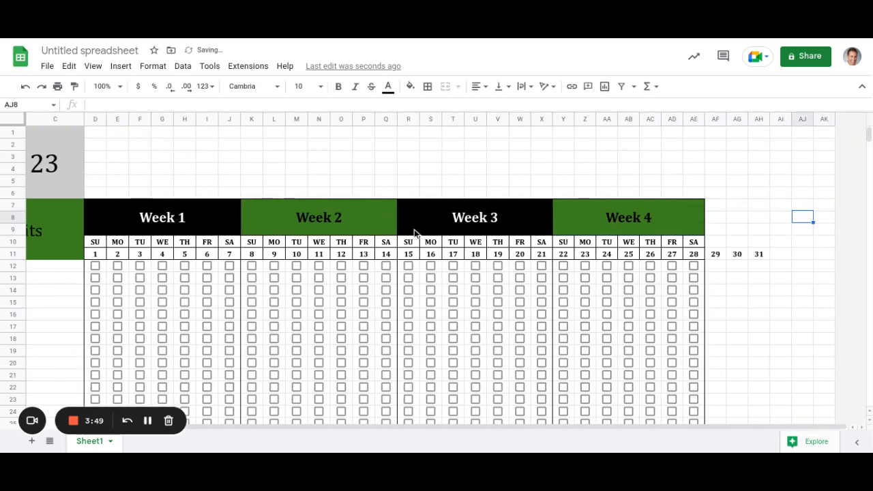
Copy the Week 3 block and paste it at AF7 after Week 4.
click(453, 220)
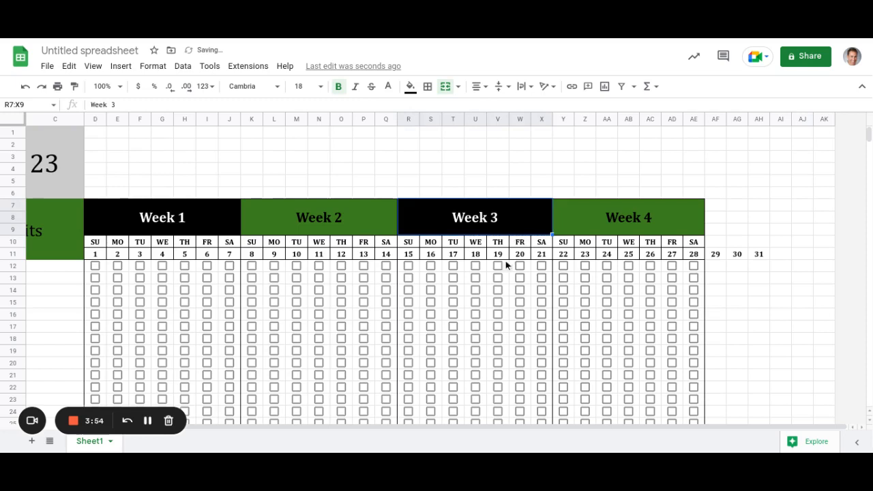
shift+click(428, 325)
drag(439, 453, 459, 363)
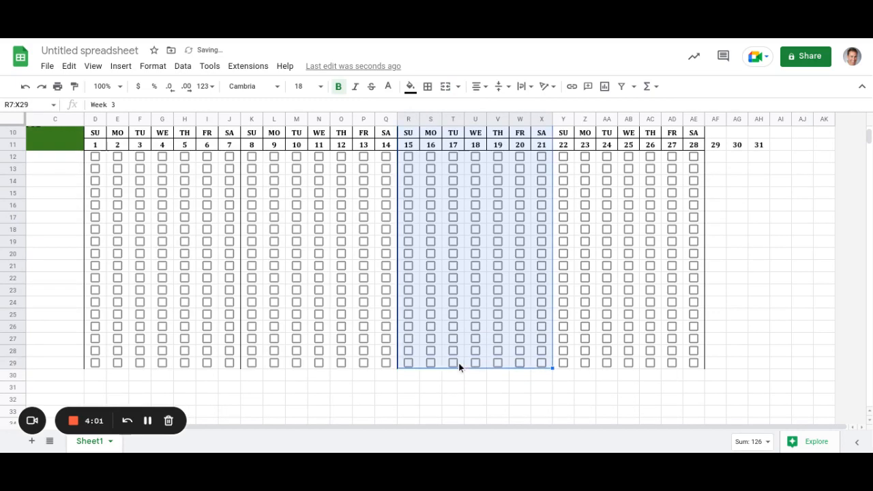
key(ctrl+c)
scroll(626, 263, up, 3)
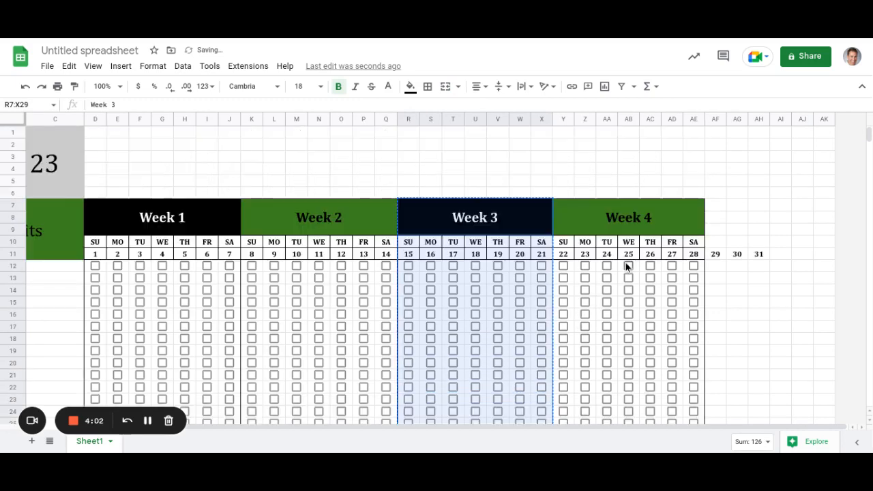
click(721, 206)
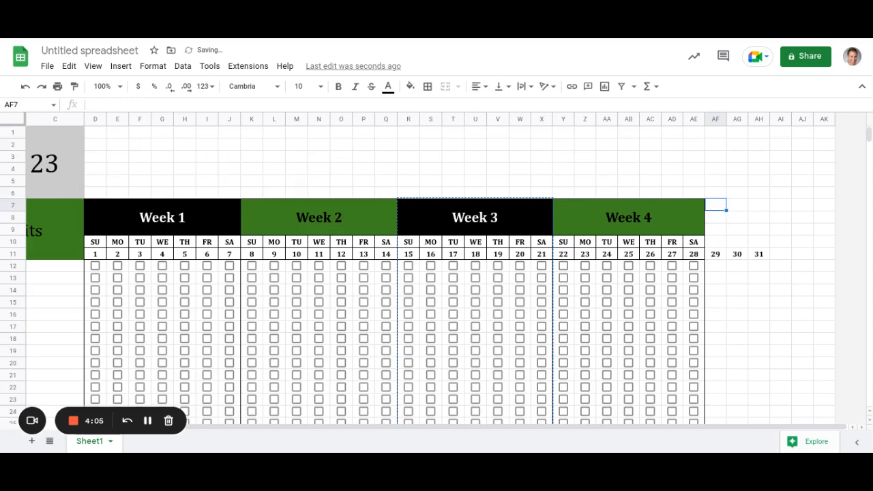
key(ctrl+v)
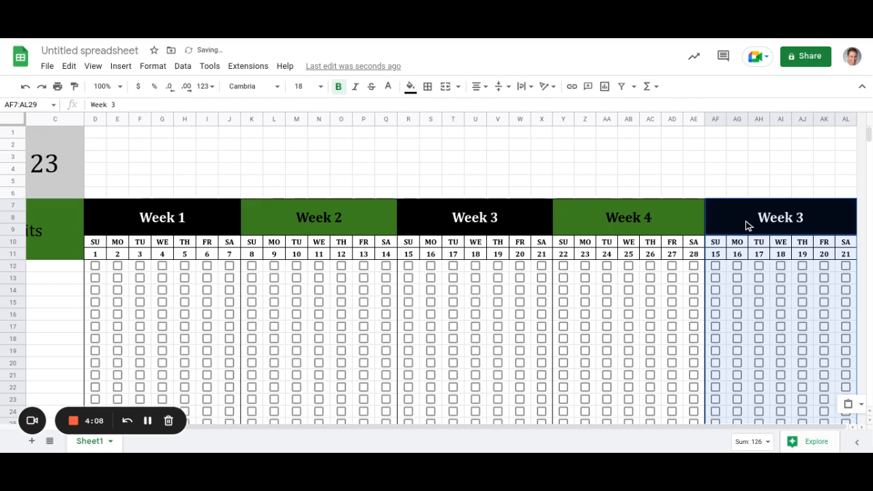
Retitle the pasted block Week 5 and select its four extra columns.
double_click(837, 224)
key(BackSpace)
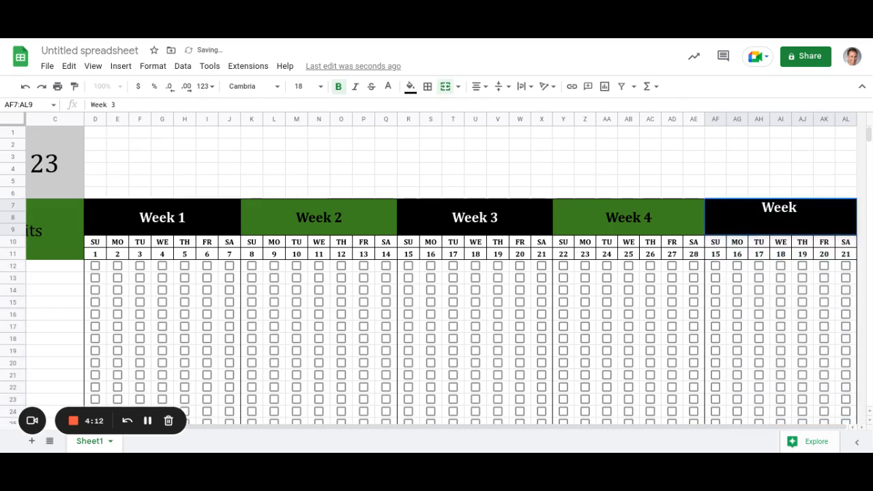
text(5)
key(Return)
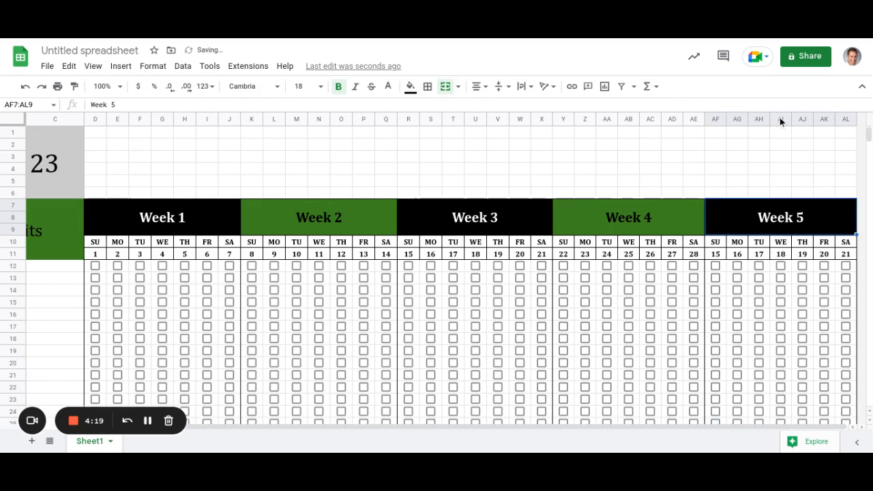
drag(782, 119, 852, 129)
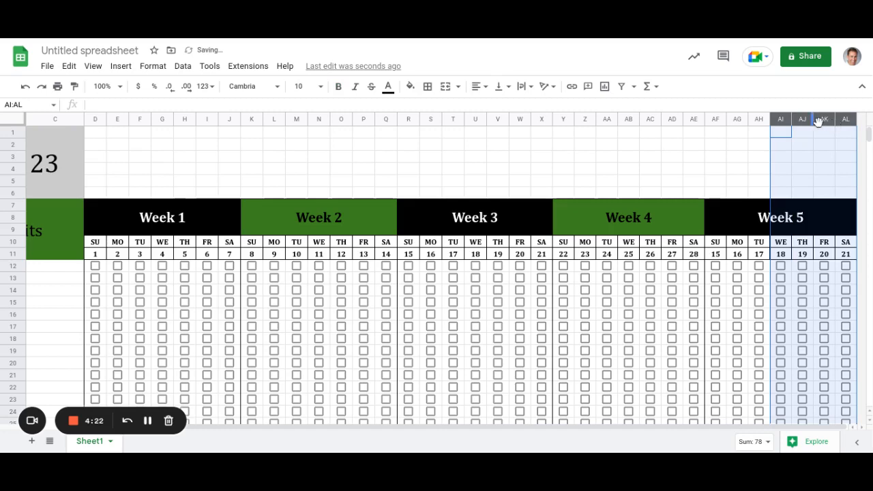
Delete the four extra Week 5 columns and continue the day numbers from 27–28 up to 31.
right_click(819, 120)
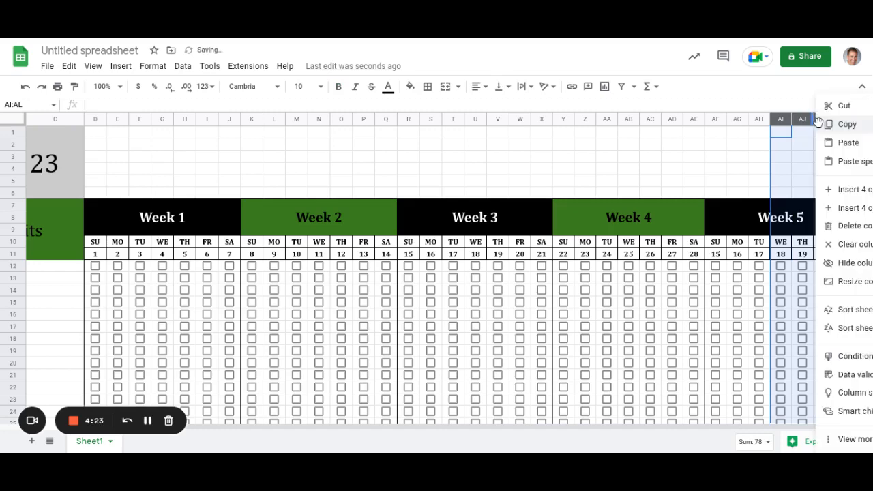
click(850, 227)
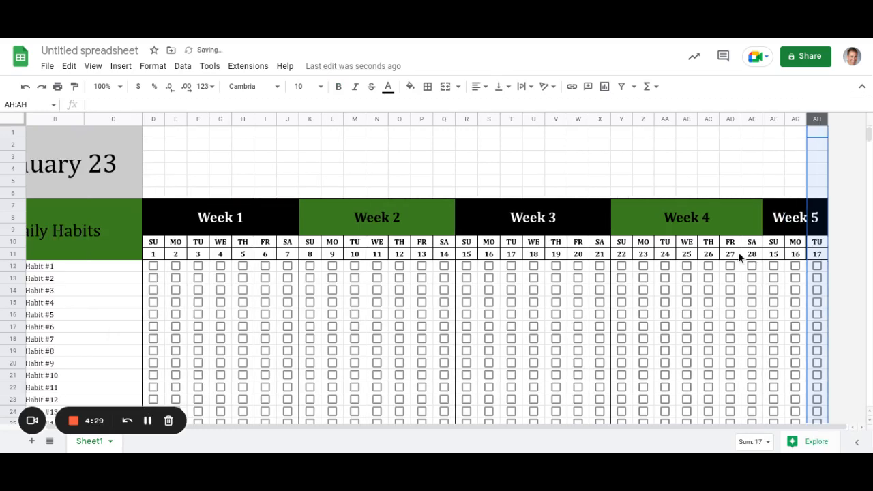
drag(737, 256, 812, 258)
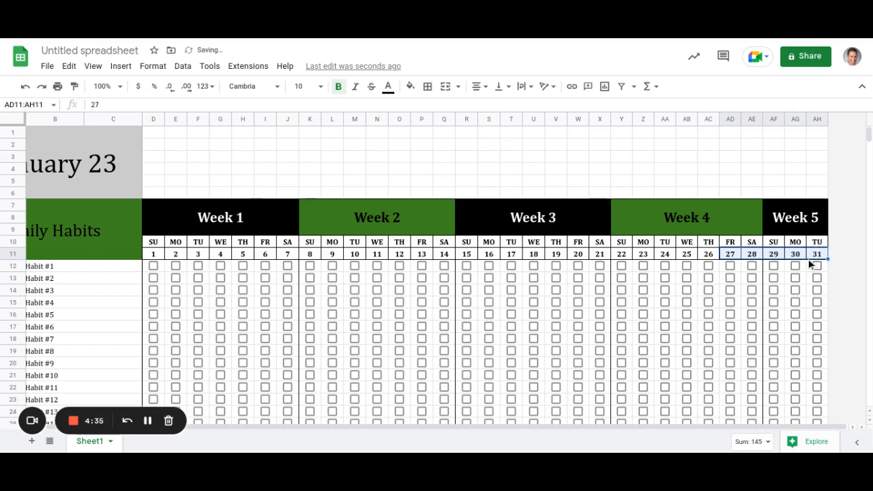
click(152, 242)
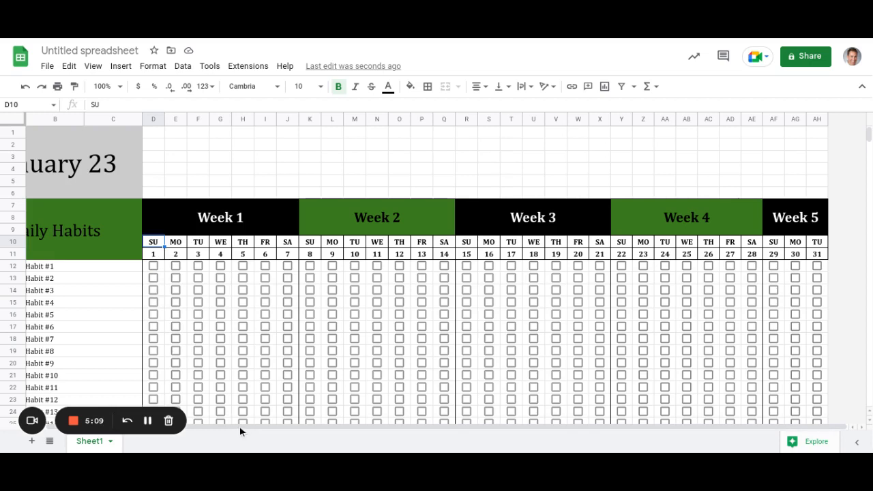
drag(242, 427, 114, 438)
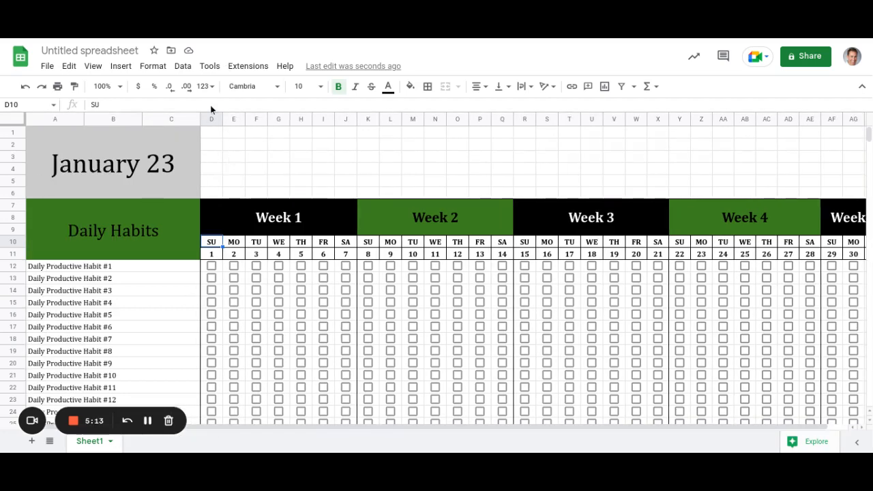
scroll(256, 301, down, 1)
scroll(260, 323, down, 2)
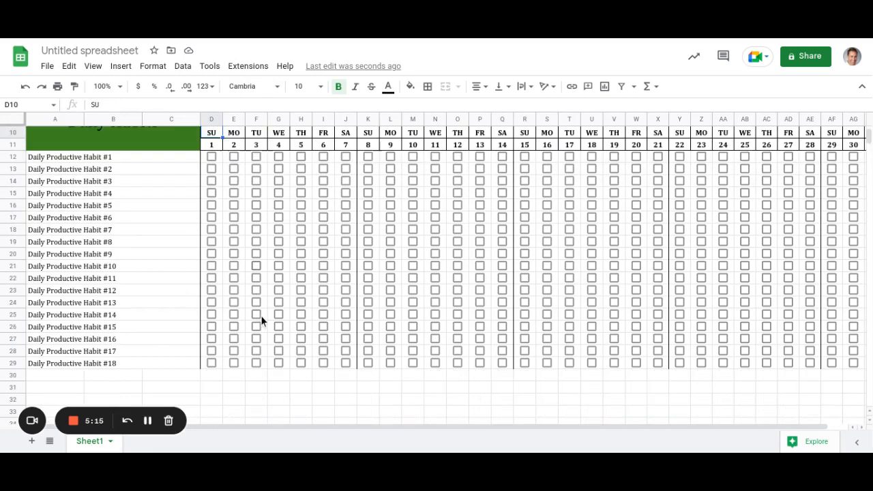
scroll(263, 389, up, 3)
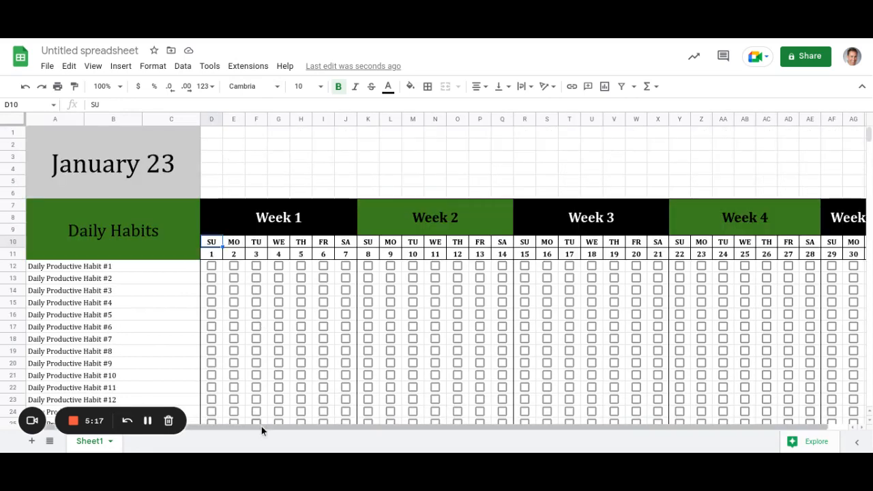
drag(300, 428, 150, 438)
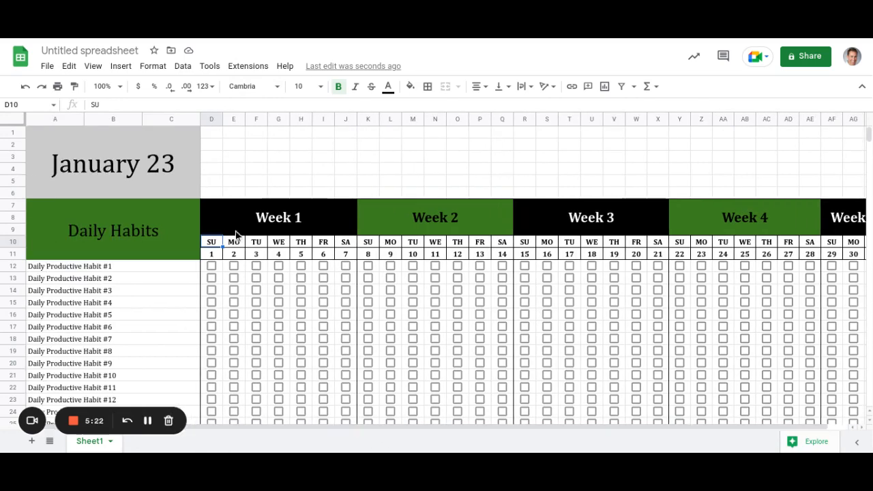
scroll(225, 271, down, 1)
scroll(226, 274, down, 3)
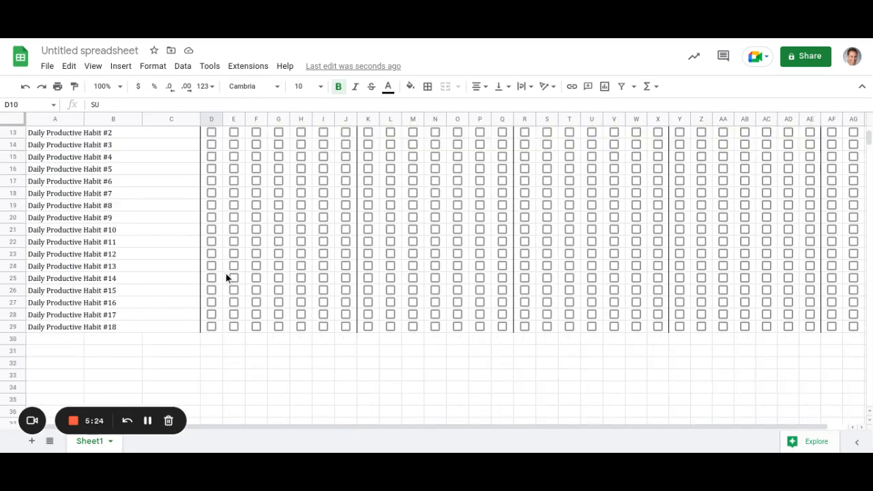
scroll(224, 240, up, 4)
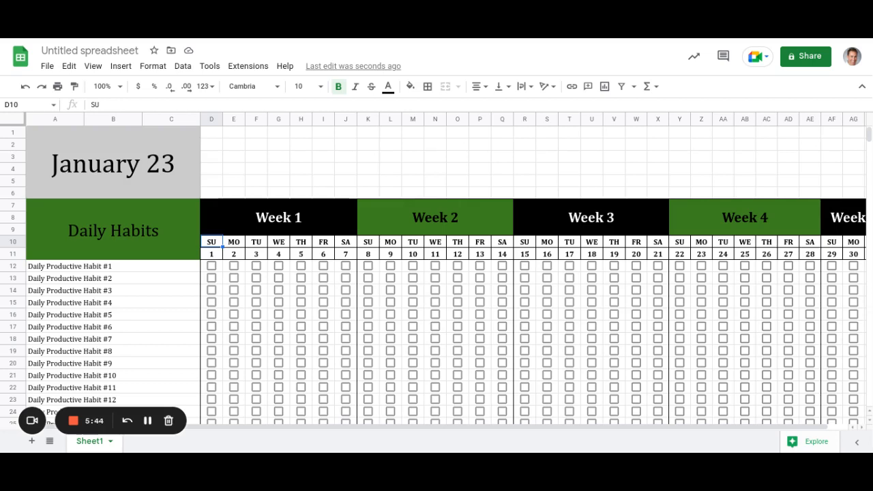
scroll(152, 319, down, 2)
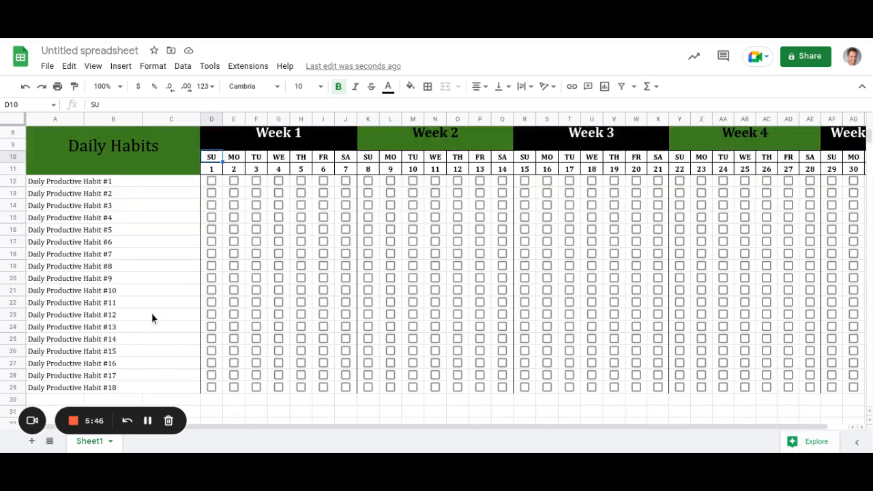
scroll(137, 328, down, 1)
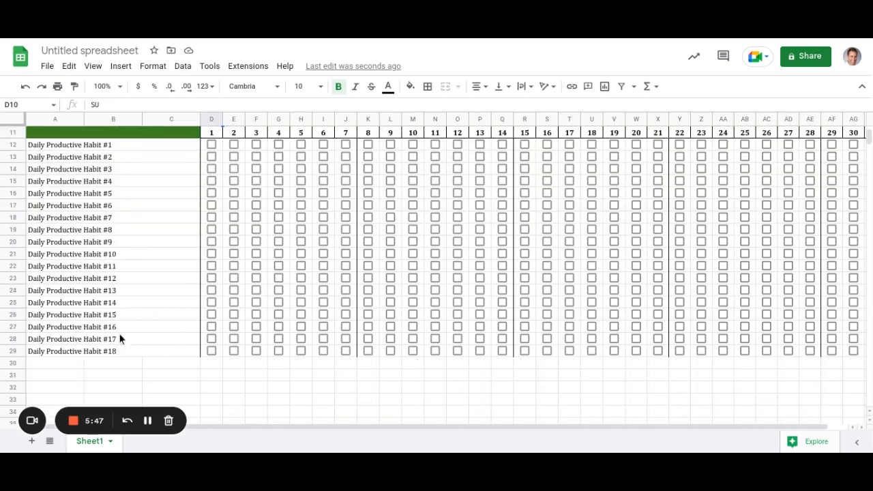
Fill A30:AH30, the row below Habit #18, with black.
click(13, 364)
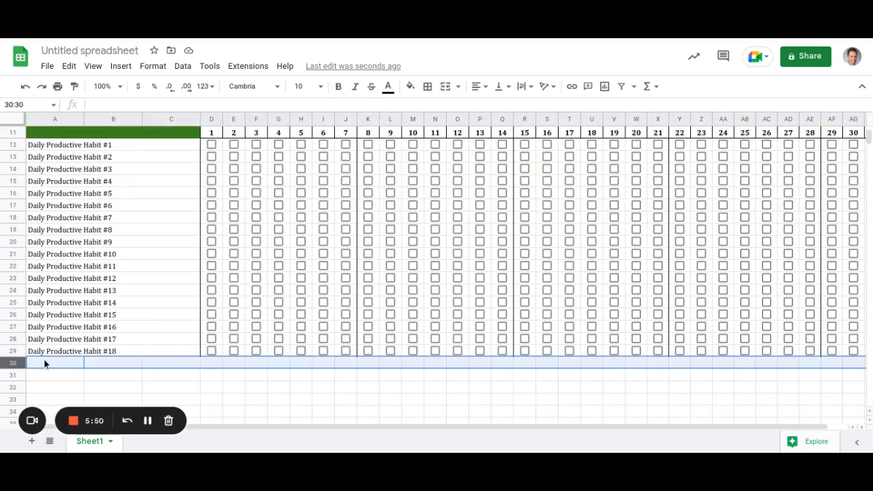
click(43, 361)
key(shift+Down)
key(shift+Right)
key(shift+Right)
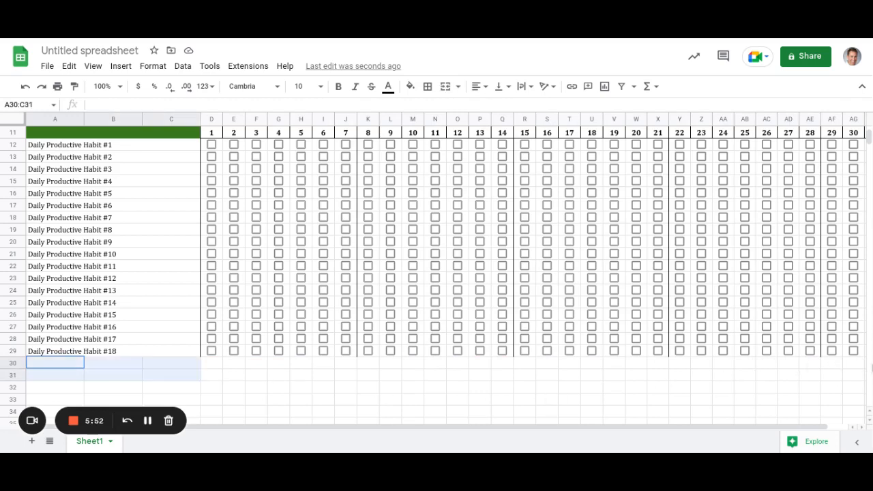
drag(872, 368, 872, 365)
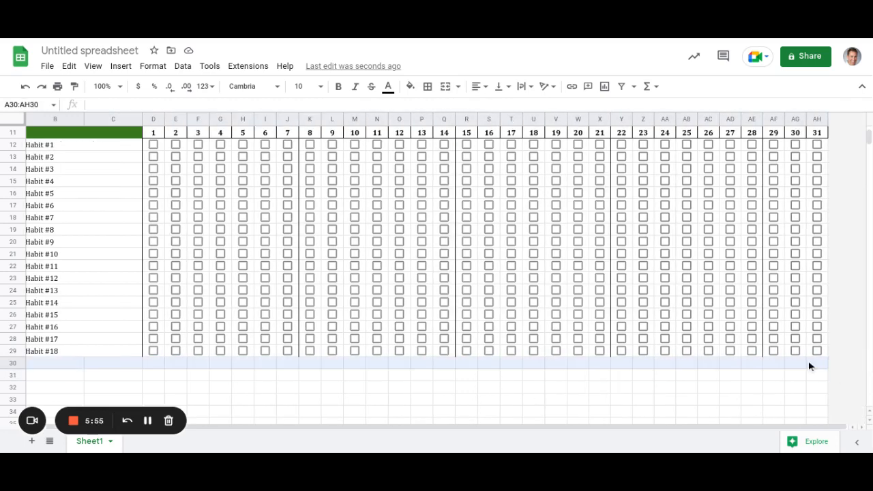
drag(809, 366, 808, 367)
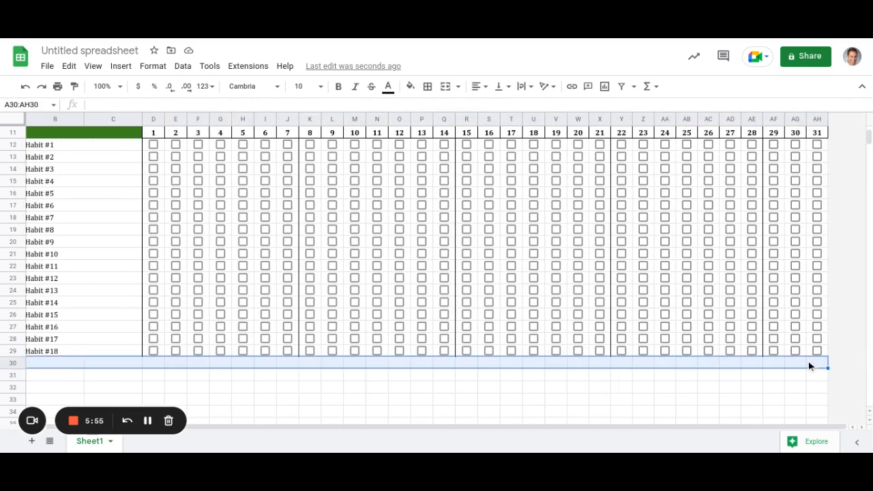
click(411, 87)
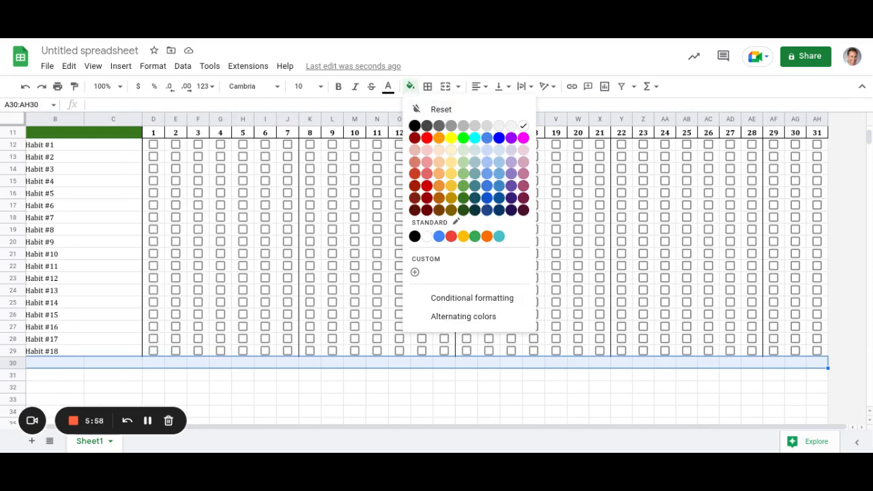
click(415, 126)
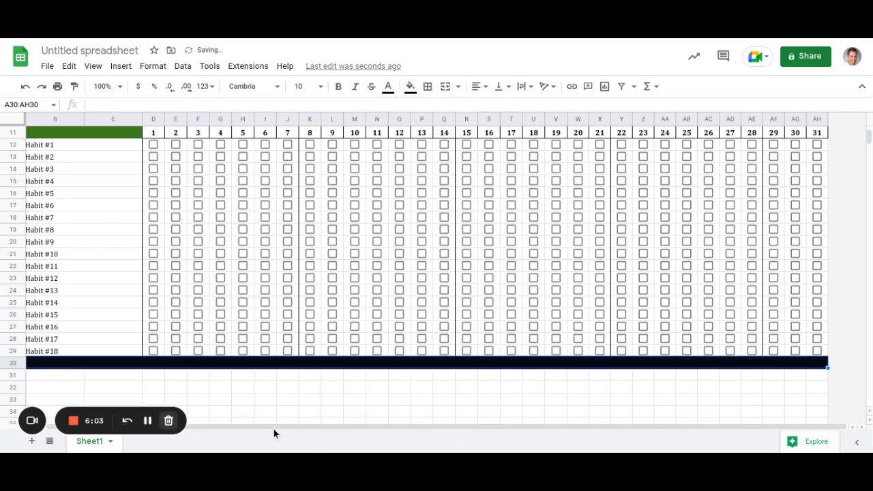
click(134, 377)
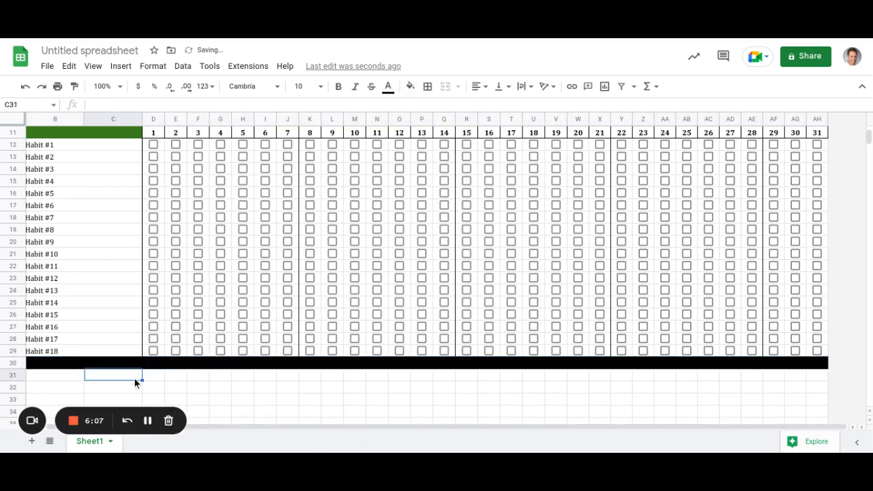
Enter the labels 'Done' in A31 and 'Not Done' in A32.
key(Left)
key(Left)
key(Right)
key(Right)
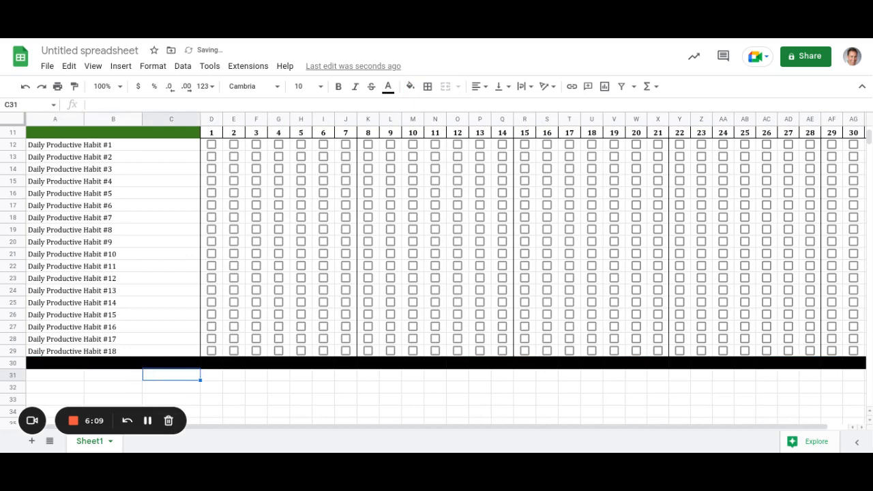
key(Left)
key(Left)
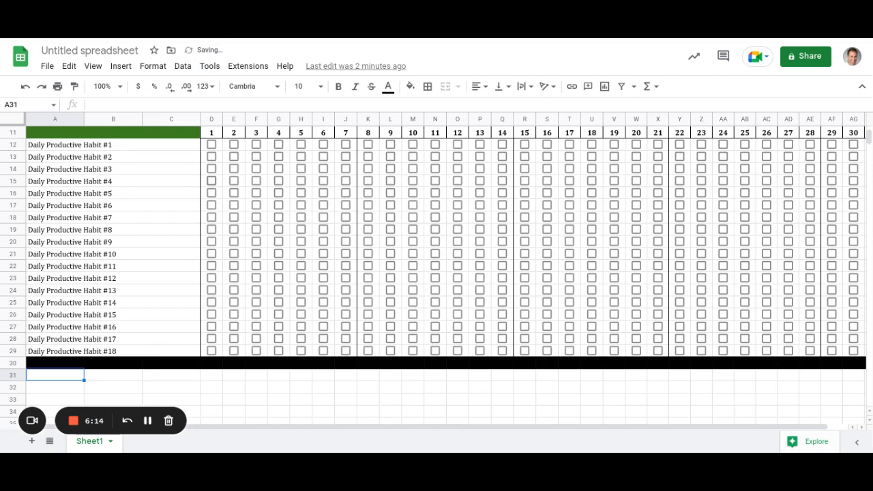
text(Done)
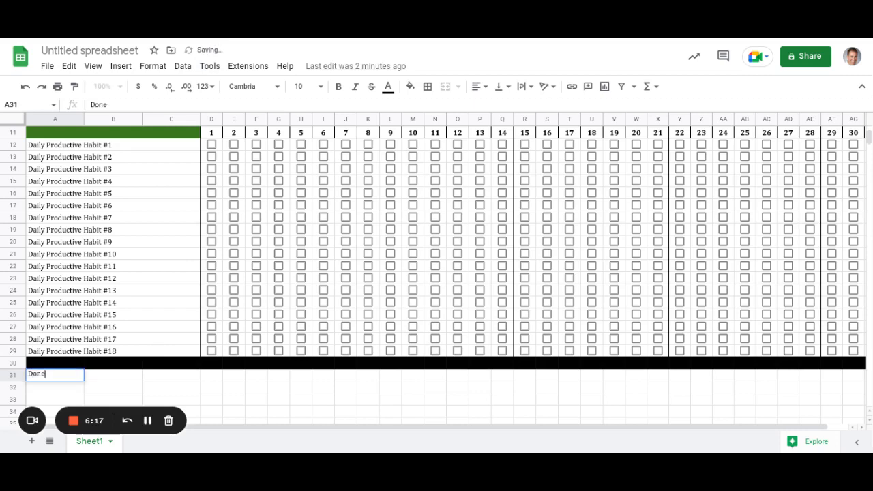
key(Return)
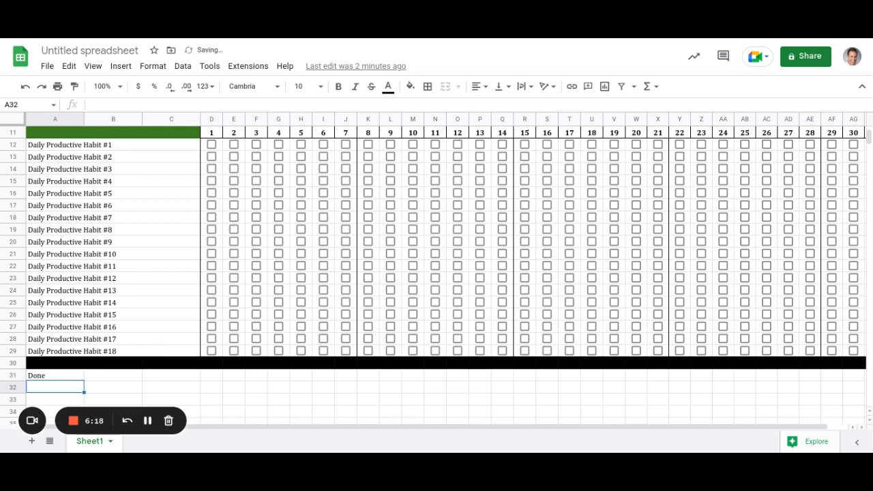
text(Not Done)
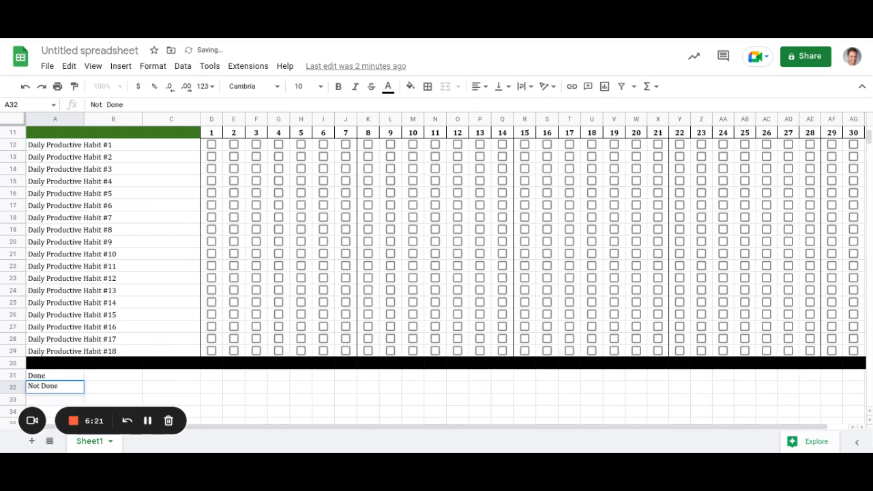
key(Return)
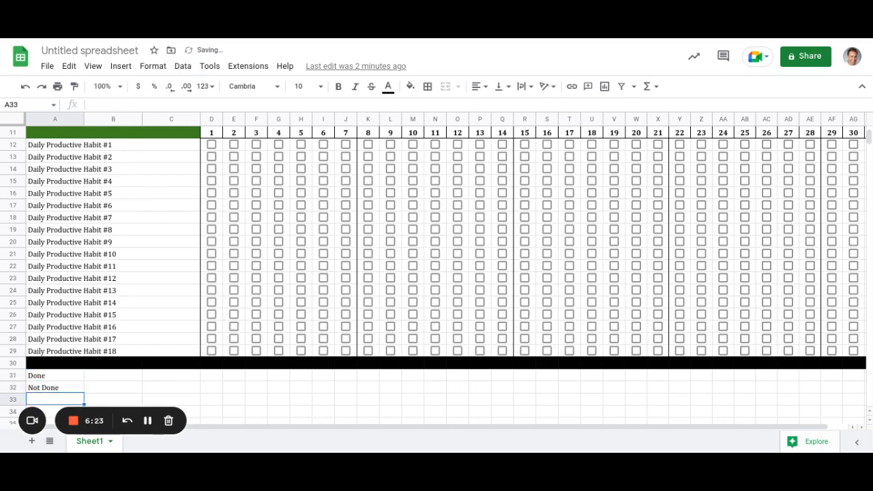
Enter 'Daily Percentage Completed' in A33 and return to the top of the sheet.
key(Up)
key(Up)
key(Right)
key(Right)
key(Right)
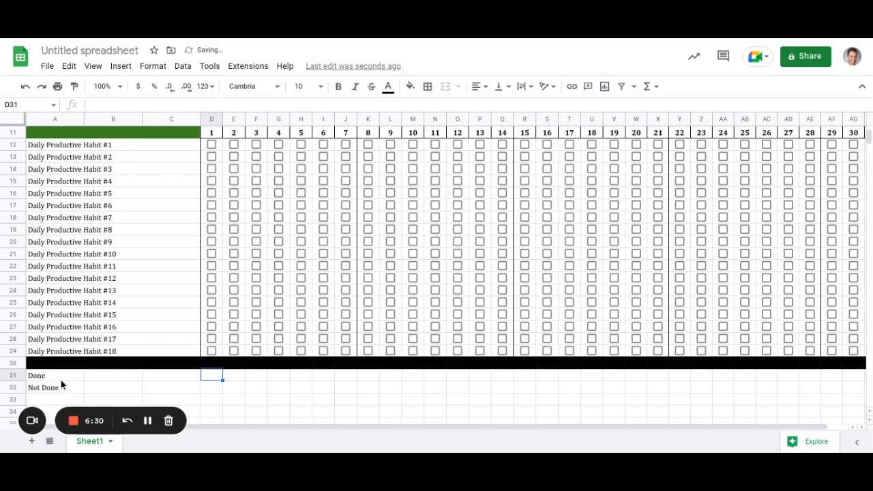
scroll(54, 395, down, 2)
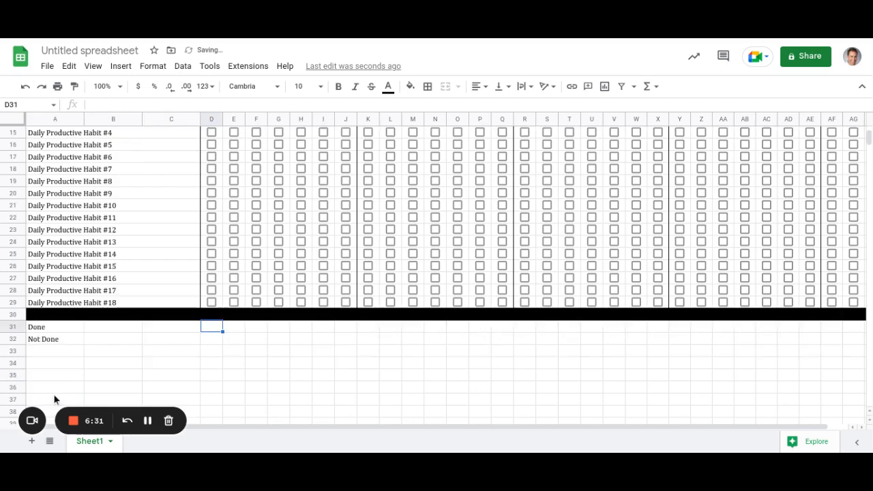
click(56, 352)
text(D)
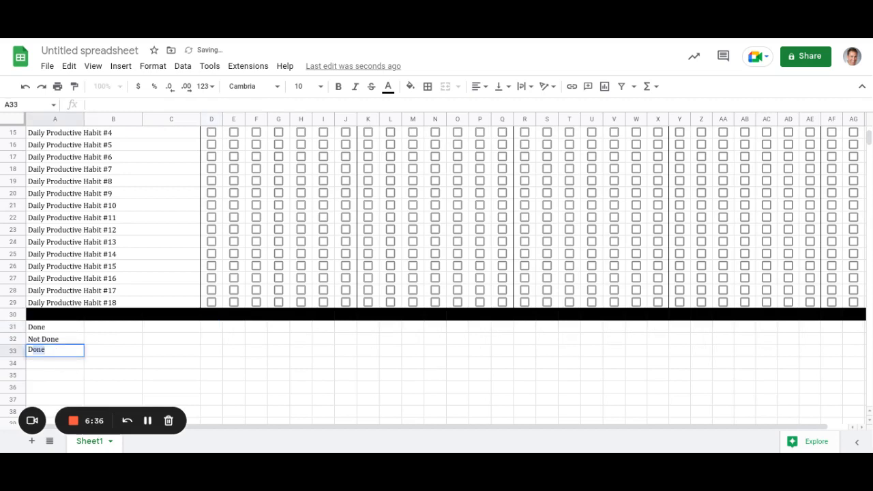
text(aily Percentag)
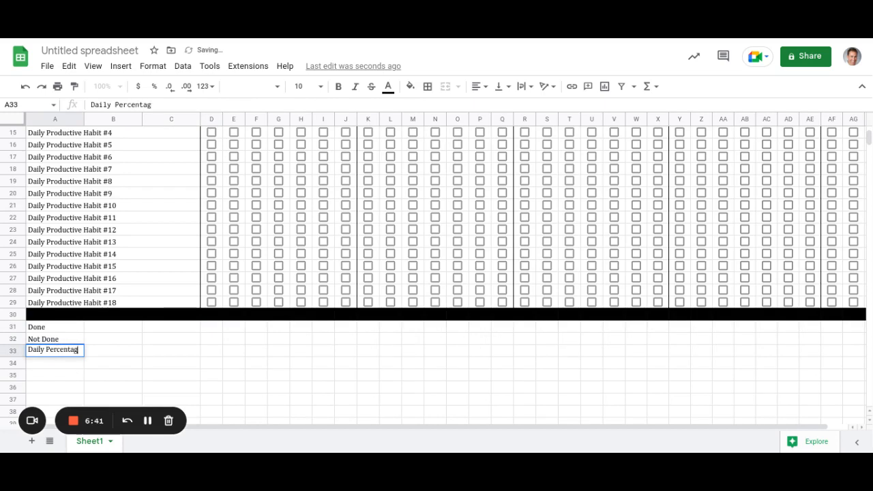
text(e Completed)
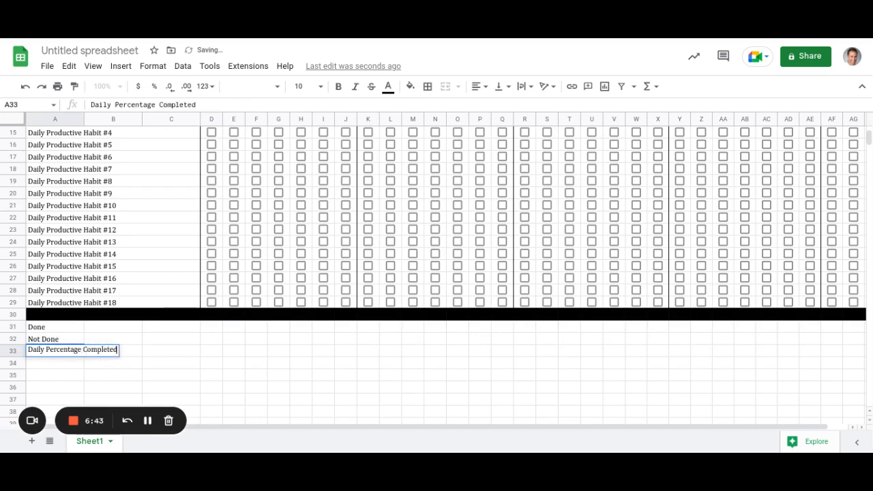
key(Return)
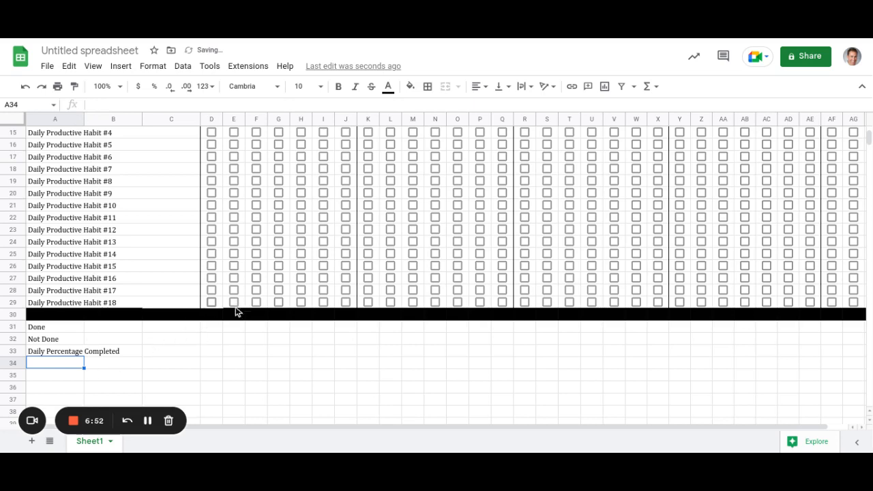
click(219, 329)
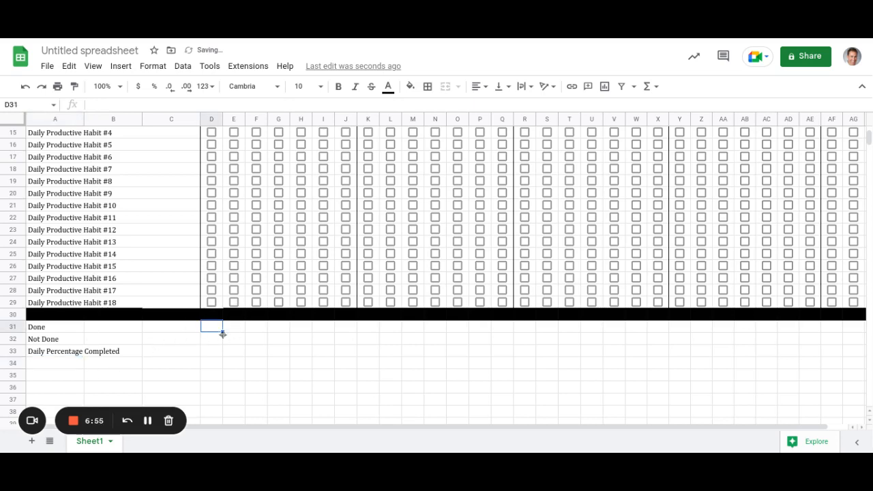
scroll(222, 333, up, 4)
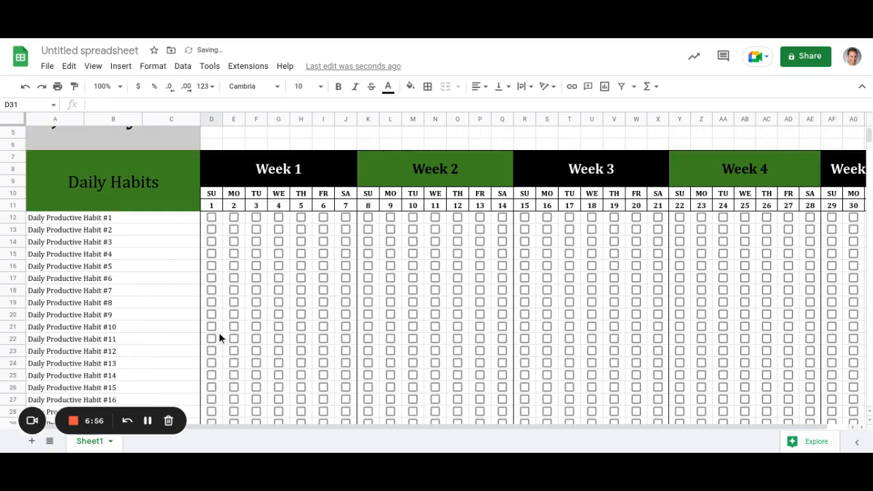
scroll(218, 335, down, 3)
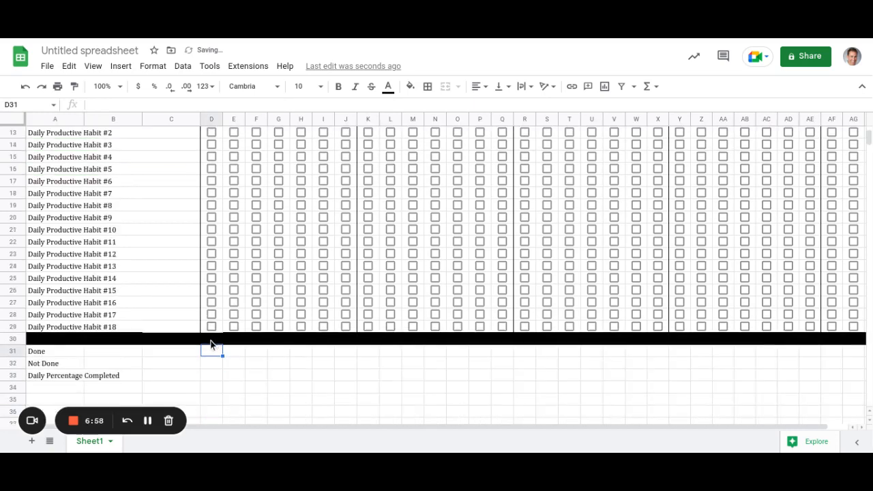
scroll(210, 345, up, 4)
scroll(210, 344, down, 4)
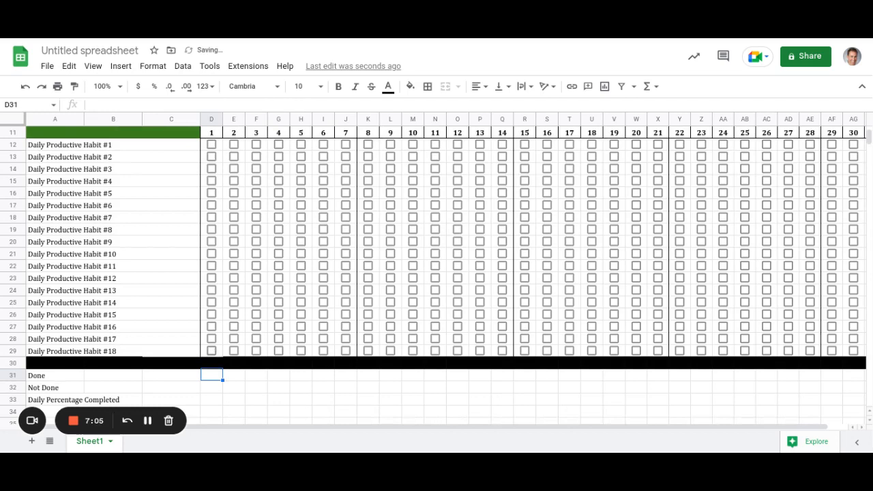
scroll(213, 352, up, 3)
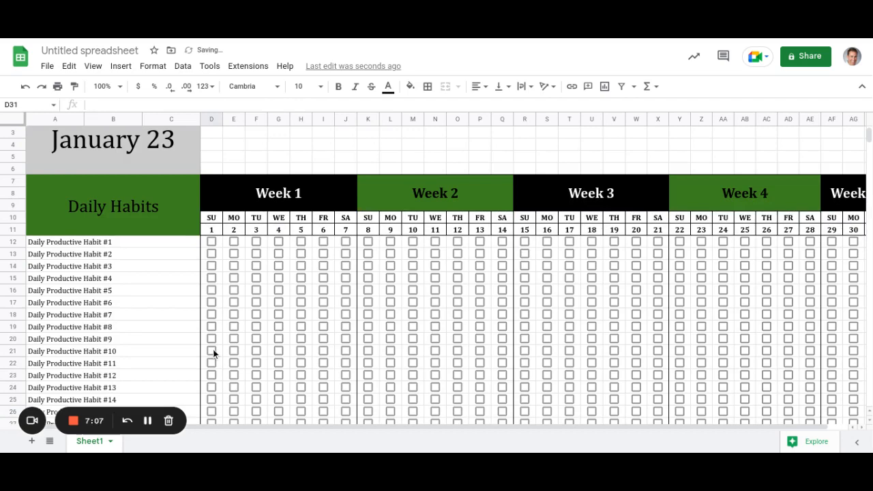
scroll(184, 216, up, 1)
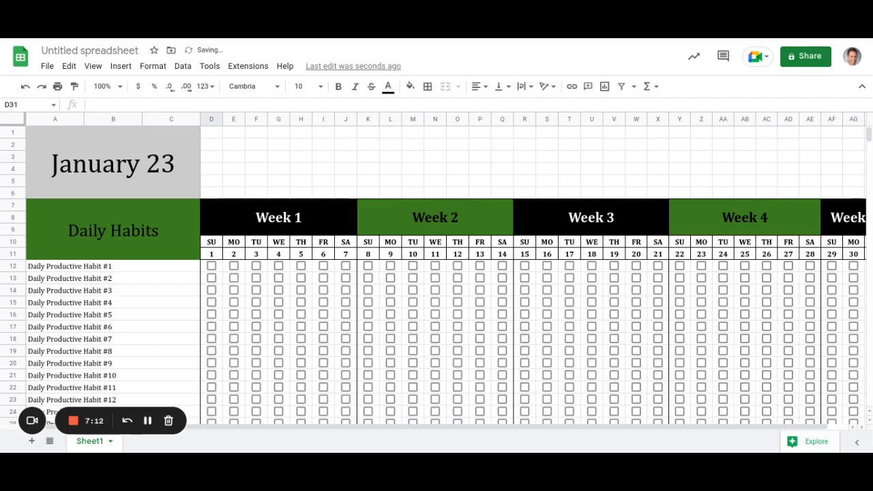
Select the Done, Not Done and Daily Percentage Completed labels in A31:A33 and bold them.
drag(213, 137, 810, 196)
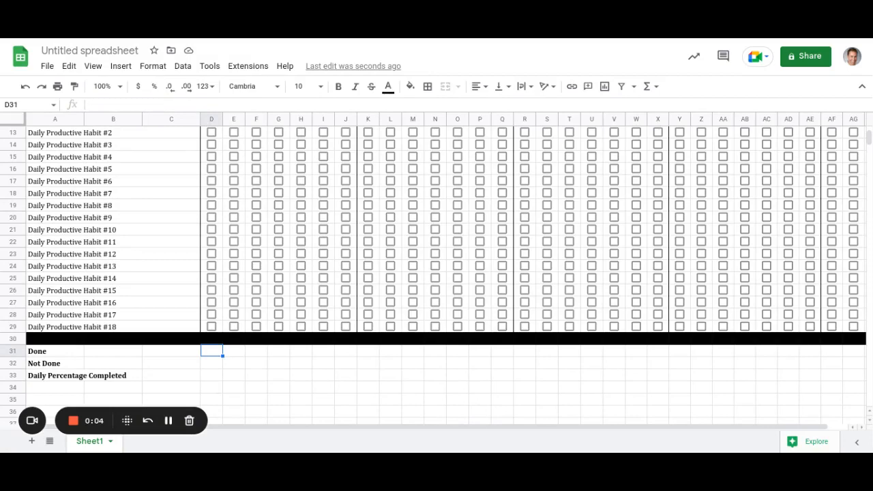
scroll(218, 376, up, 5)
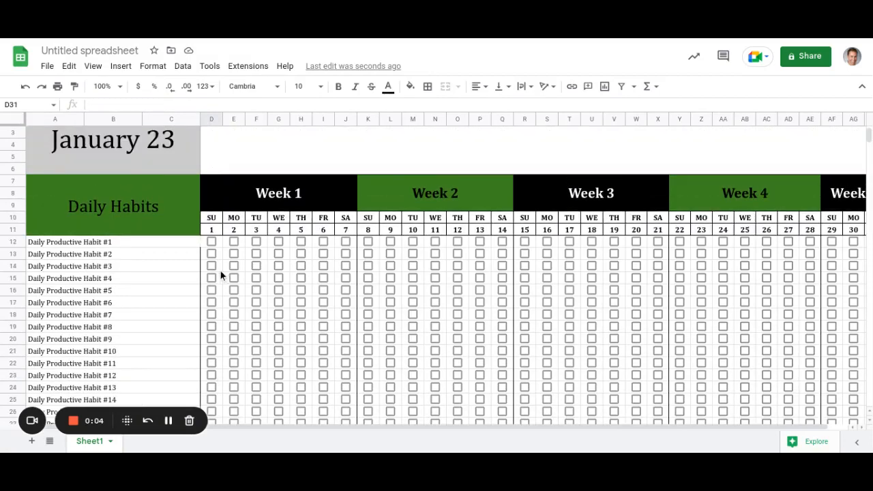
scroll(219, 272, down, 1)
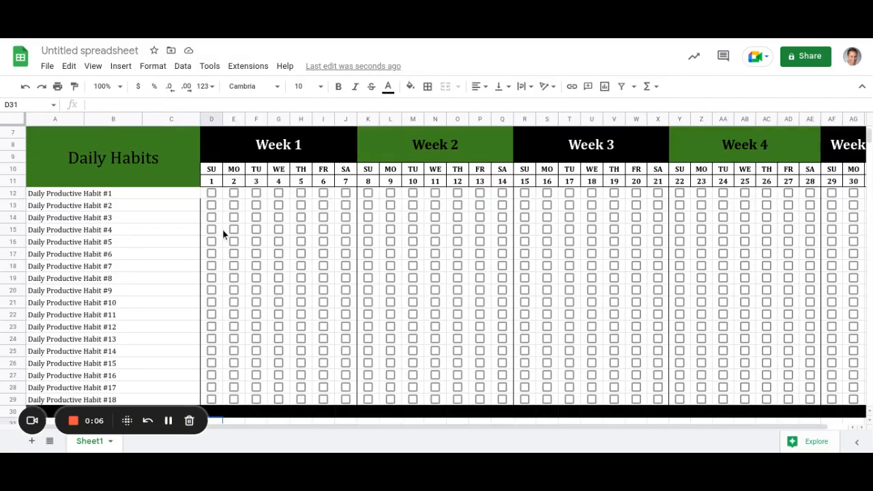
scroll(218, 218, down, 1)
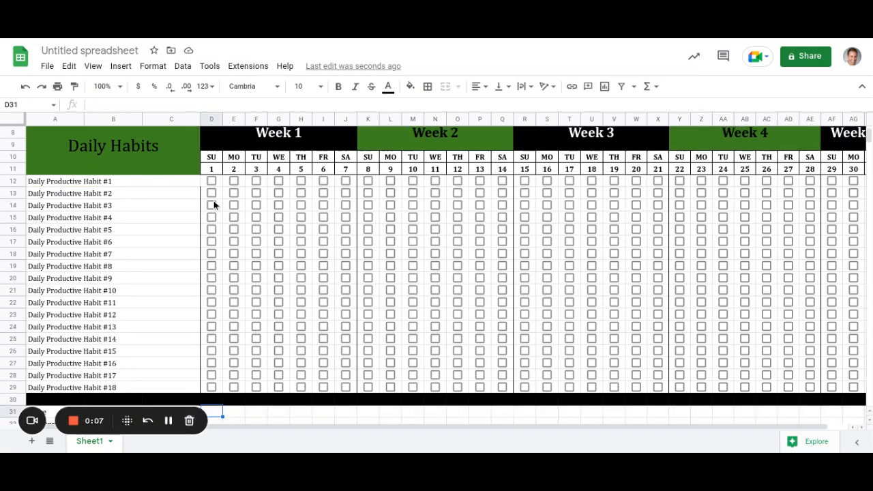
scroll(213, 200, down, 1)
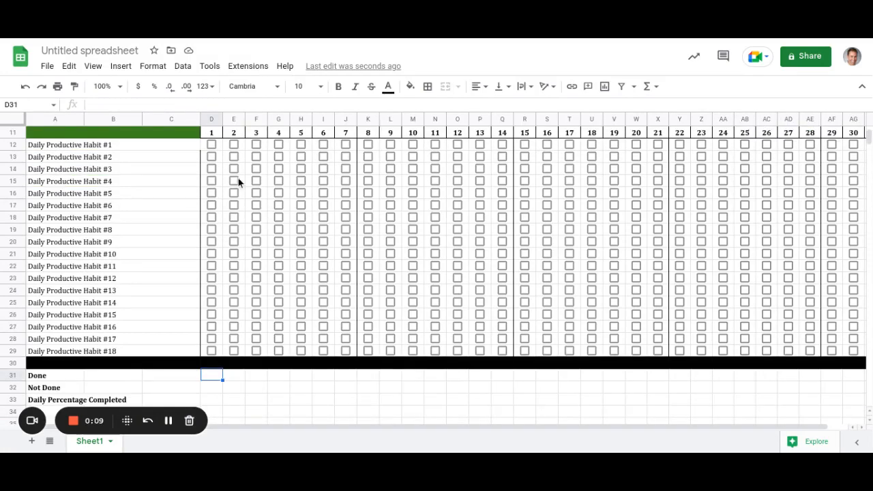
scroll(239, 178, up, 2)
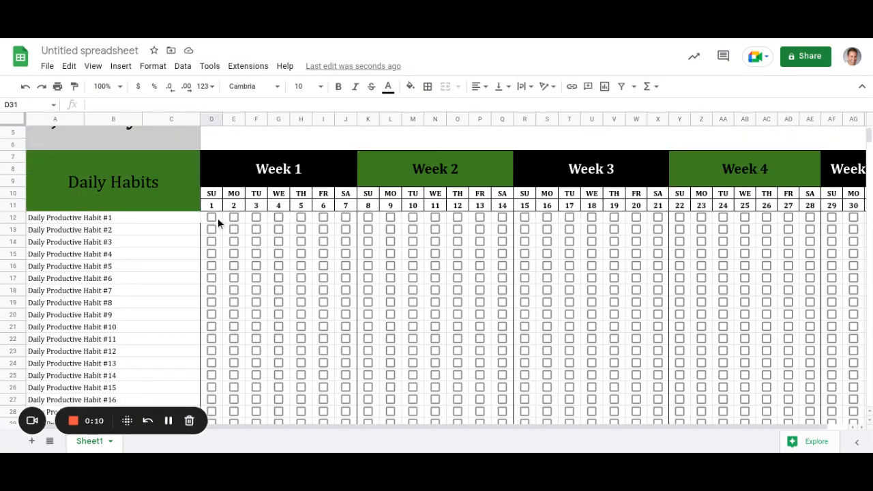
Open the border style options, then dismiss them and move to cell D31.
click(219, 221)
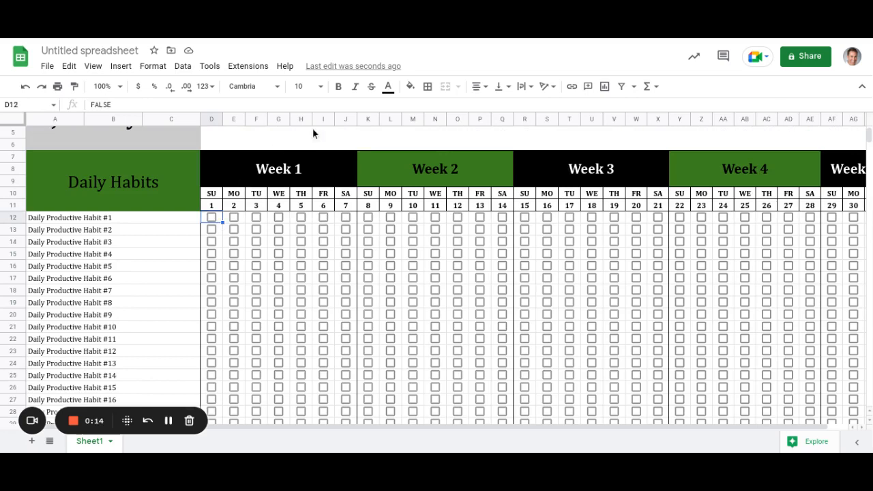
click(428, 88)
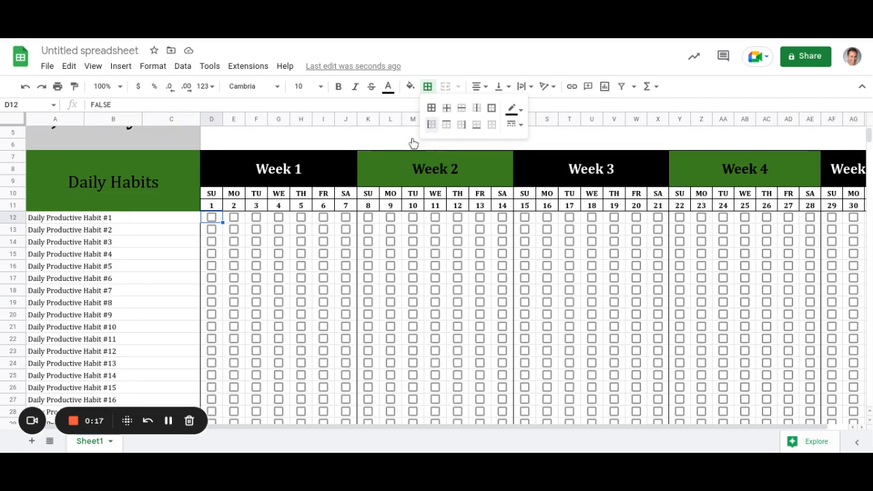
scroll(224, 282, down, 2)
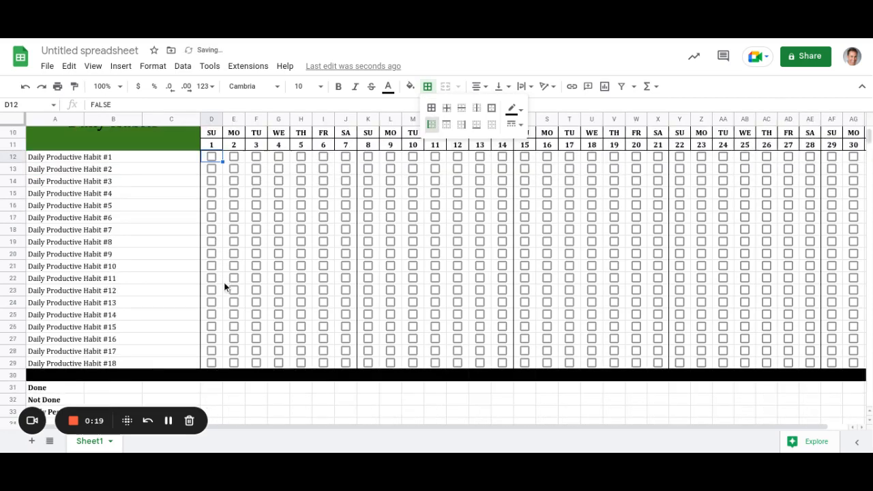
scroll(224, 288, down, 1)
click(213, 353)
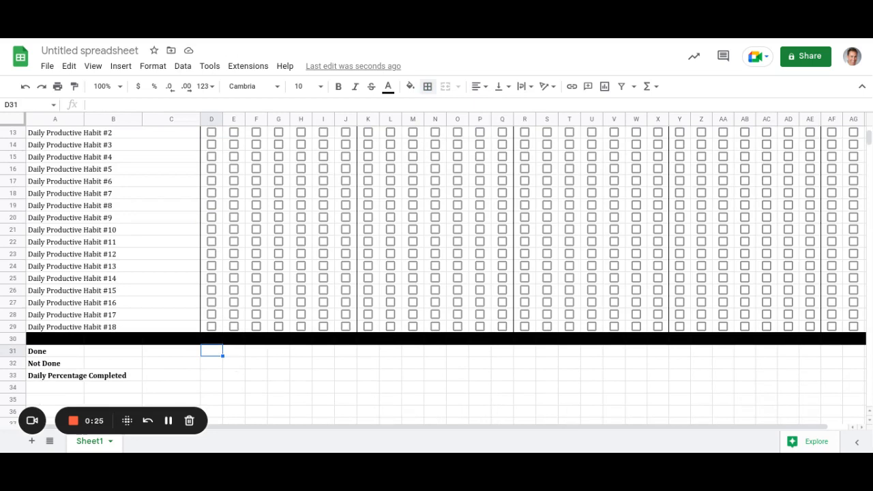
Enter =sum(D12:D29) in D31 as day 1's Done total, showing 0.
text(=sum()
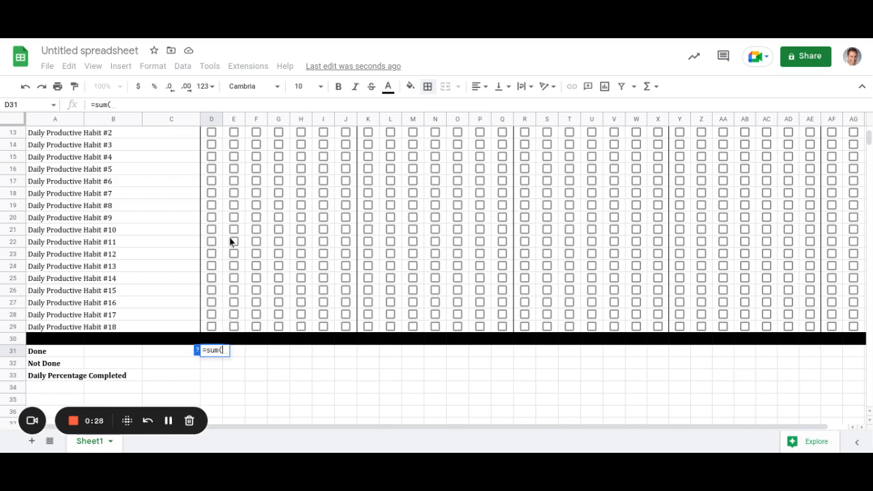
drag(212, 327, 215, 142)
text())
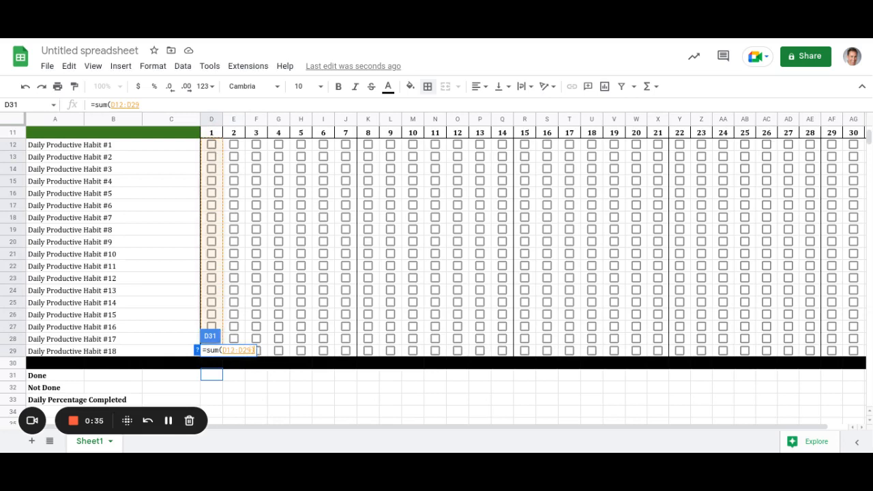
key(Return)
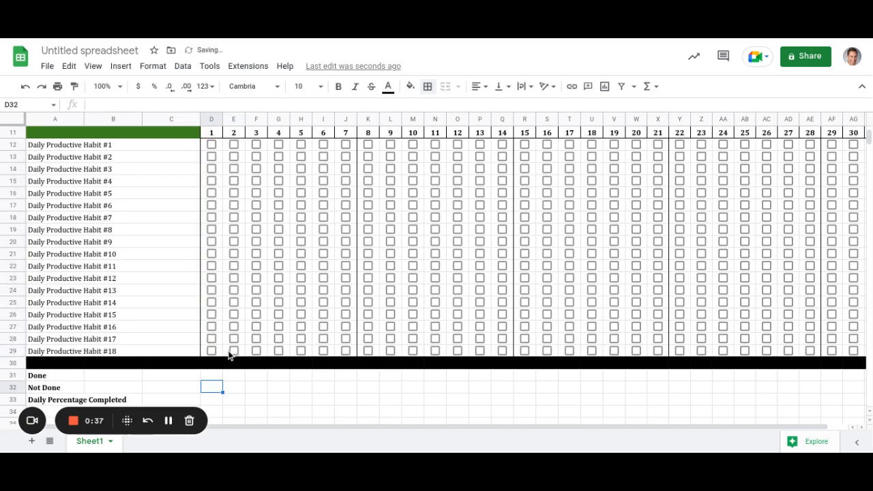
key(Up)
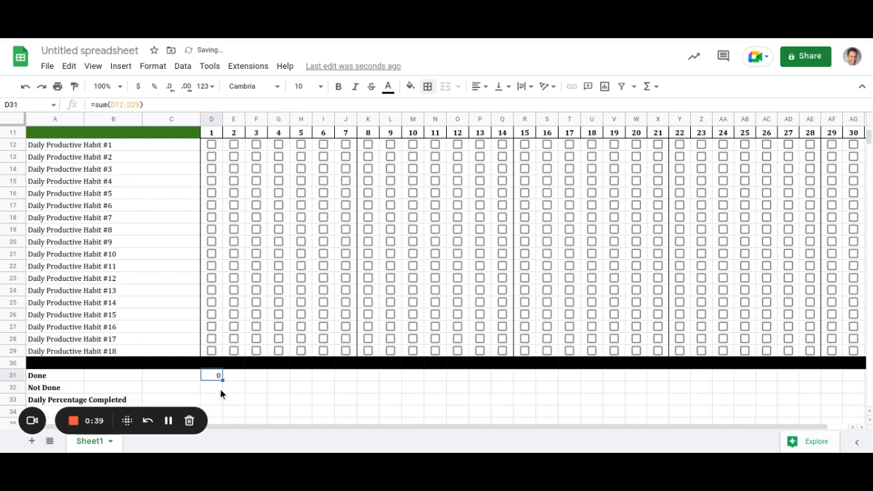
scroll(217, 386, up, 1)
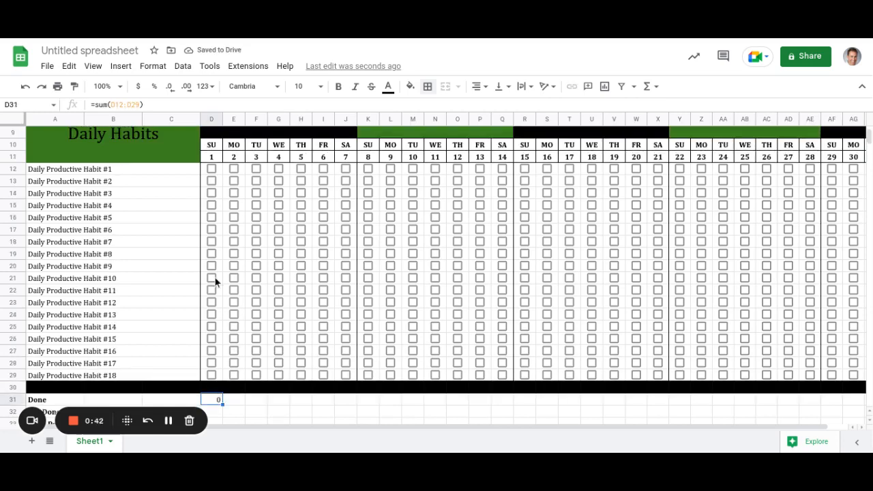
Set D12's checkbox data validation to custom values: 1 when ticked, 0 when unticked.
click(220, 168)
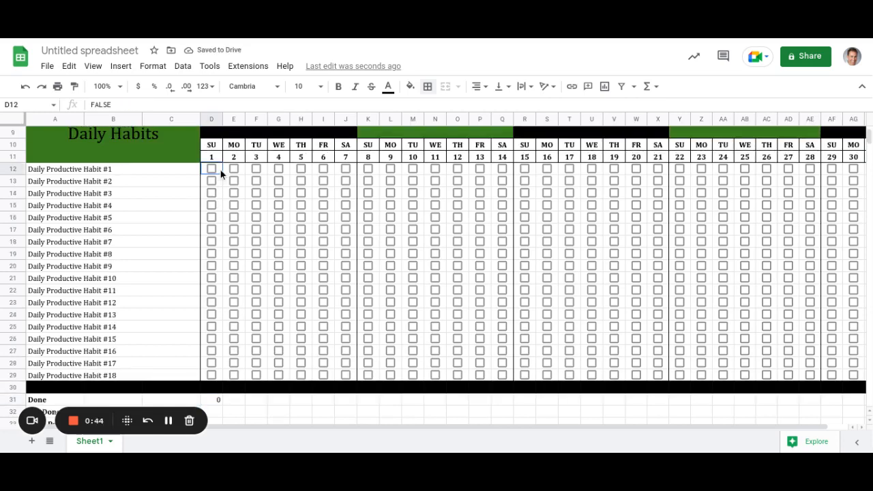
right_click(220, 170)
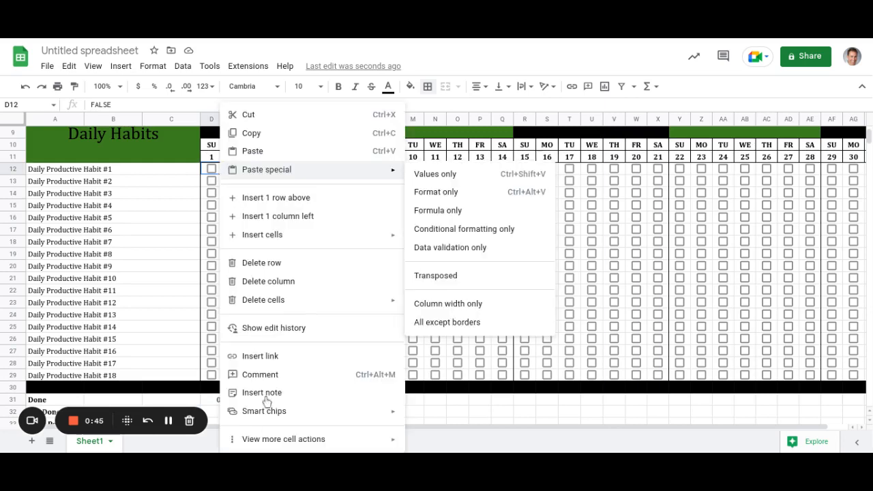
mouse_move(267, 444)
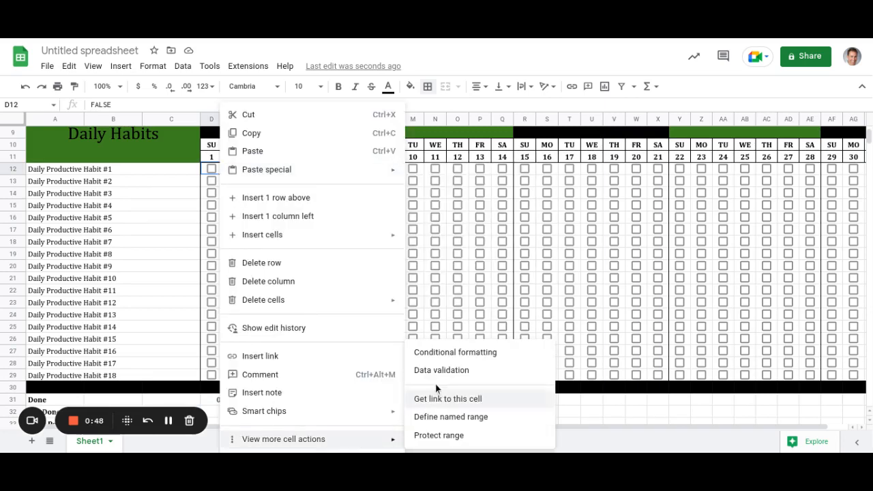
click(441, 371)
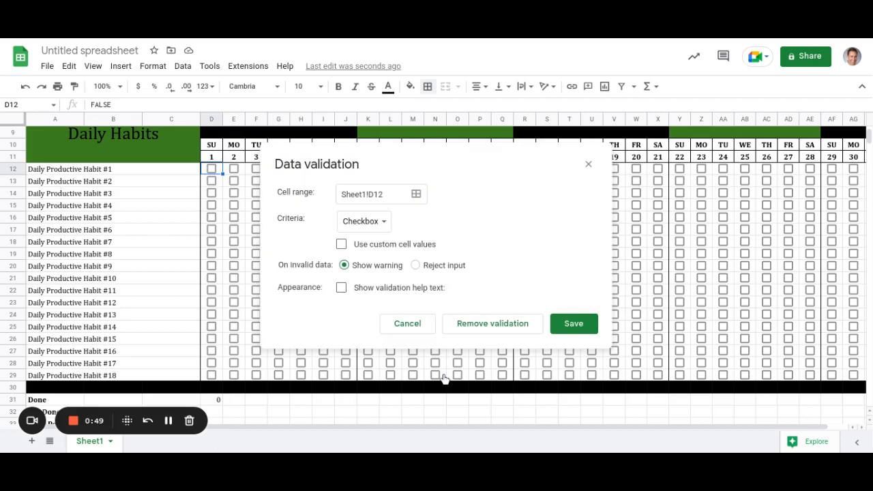
click(341, 245)
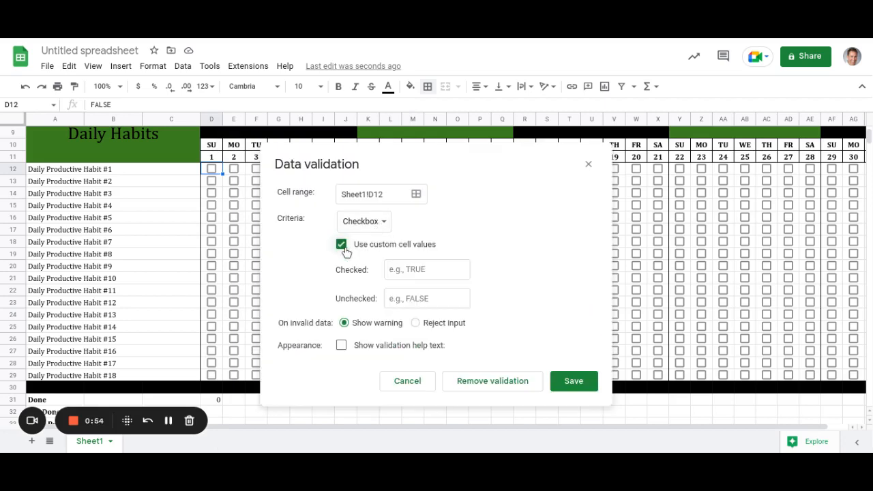
click(391, 270)
text(1)
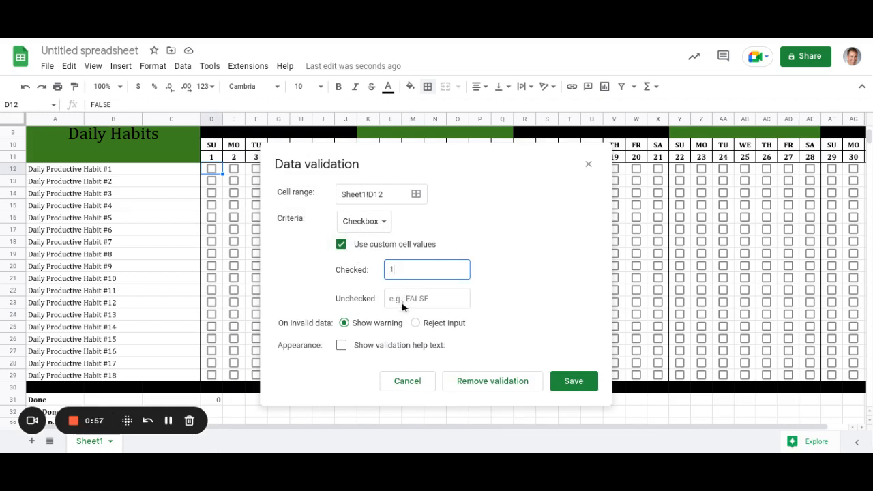
click(401, 302)
text(0)
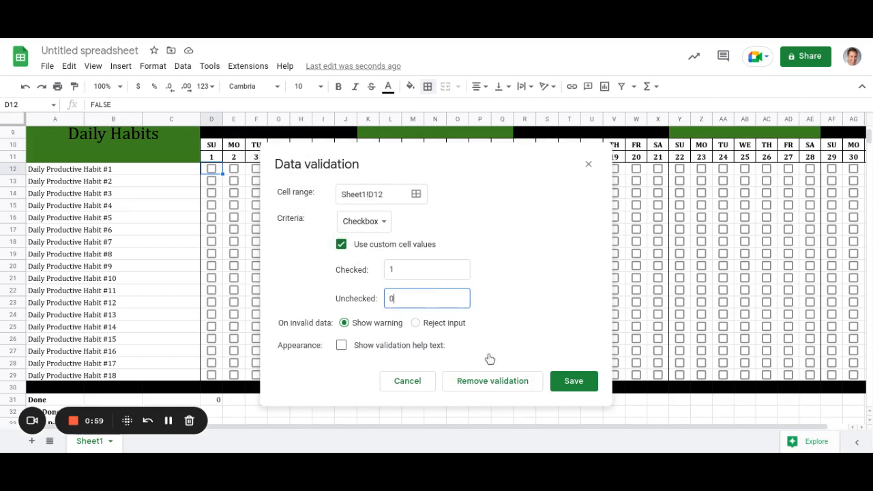
click(578, 382)
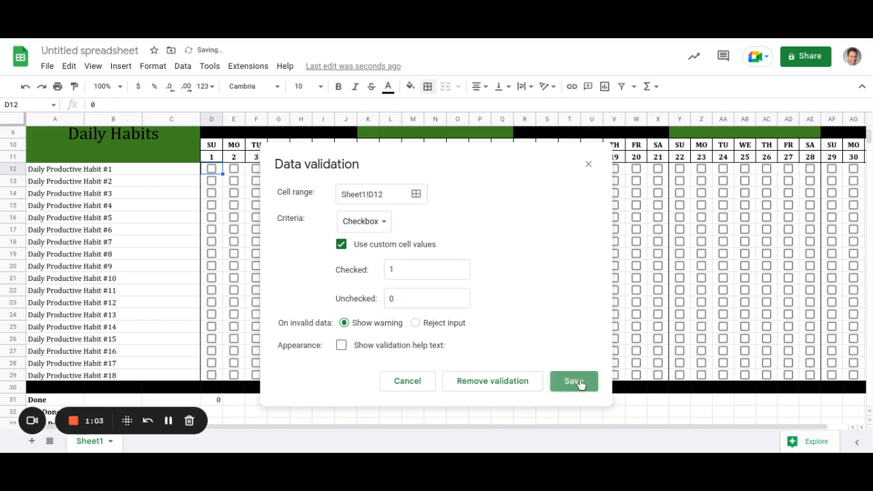
Test D12's checkbox against the Done total, then fill it down through D29.
click(211, 168)
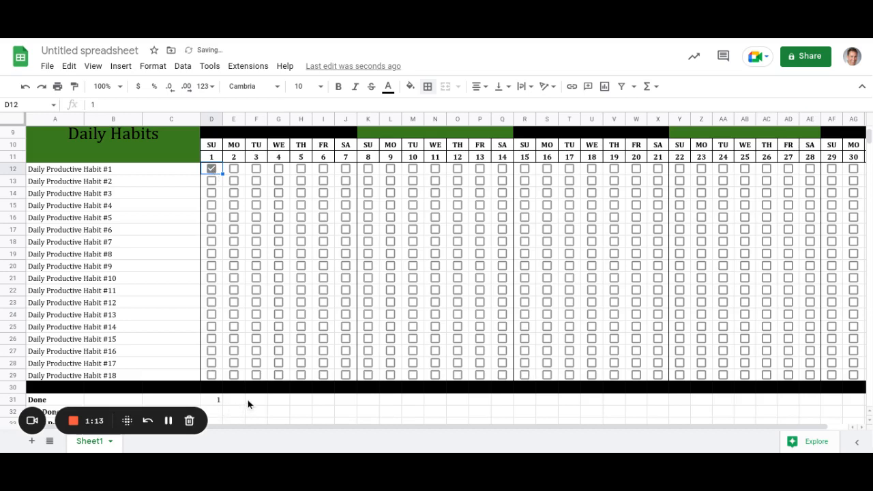
click(212, 169)
drag(222, 174, 217, 379)
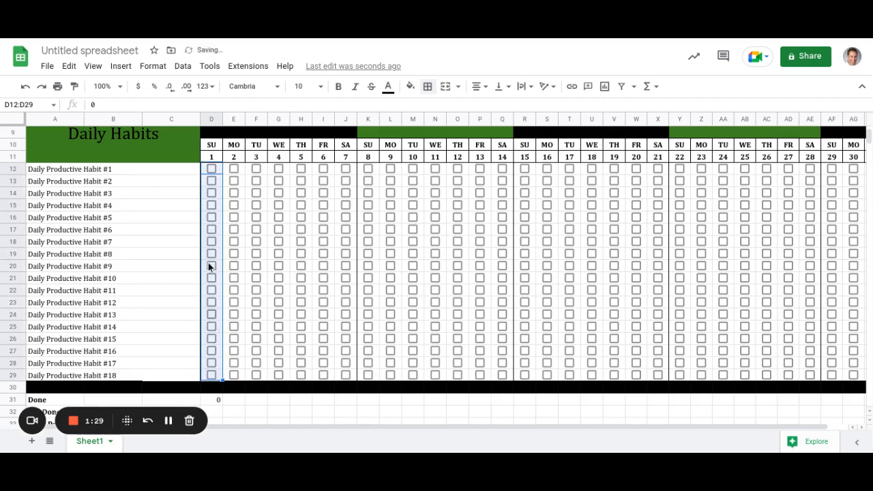
click(217, 172)
click(216, 171)
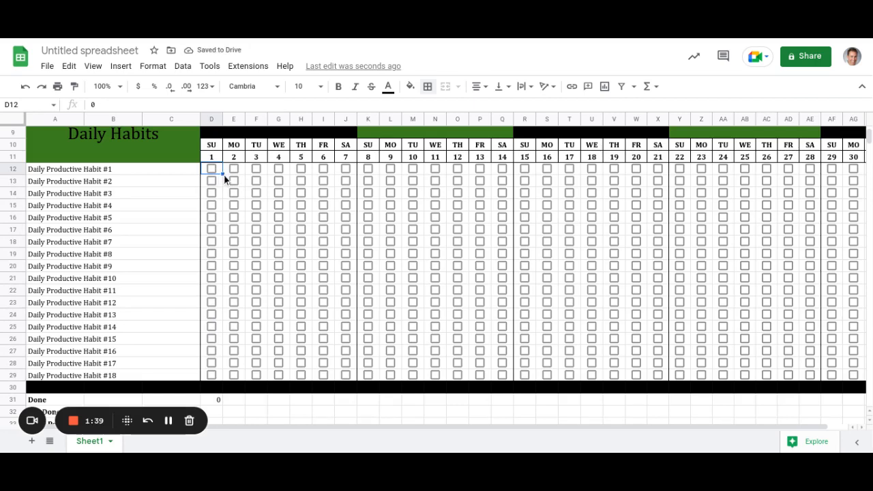
drag(224, 174, 217, 378)
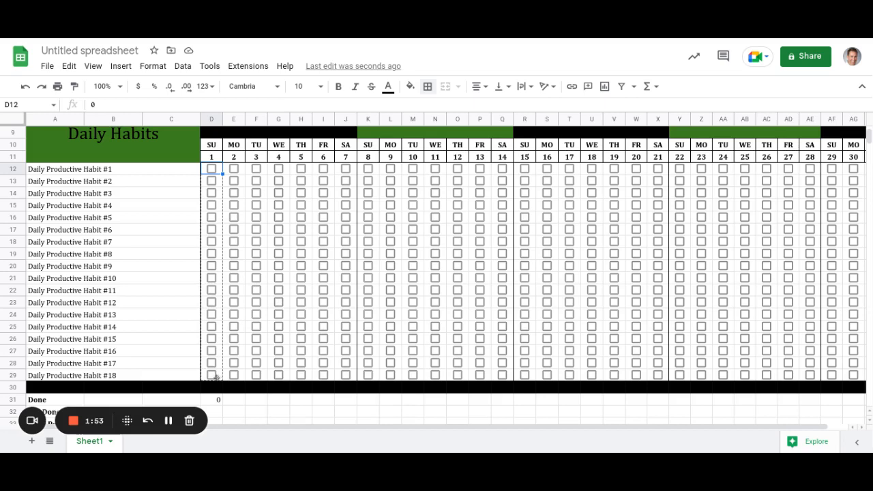
Confirm D13's copied checkbox keeps the 1/0 values and check D31's Done formula.
click(219, 181)
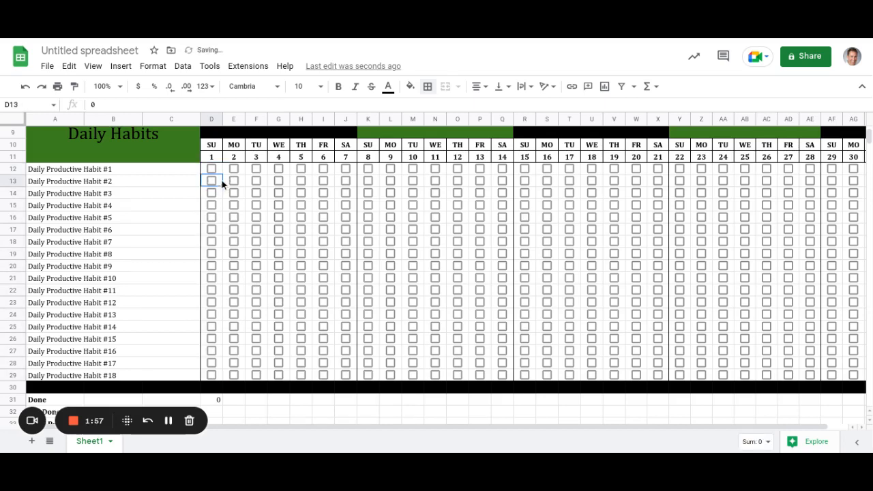
right_click(219, 181)
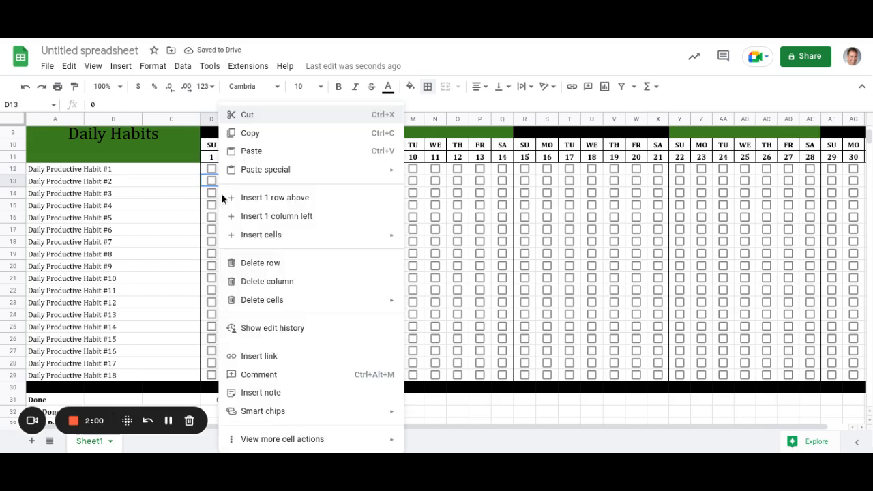
mouse_move(275, 449)
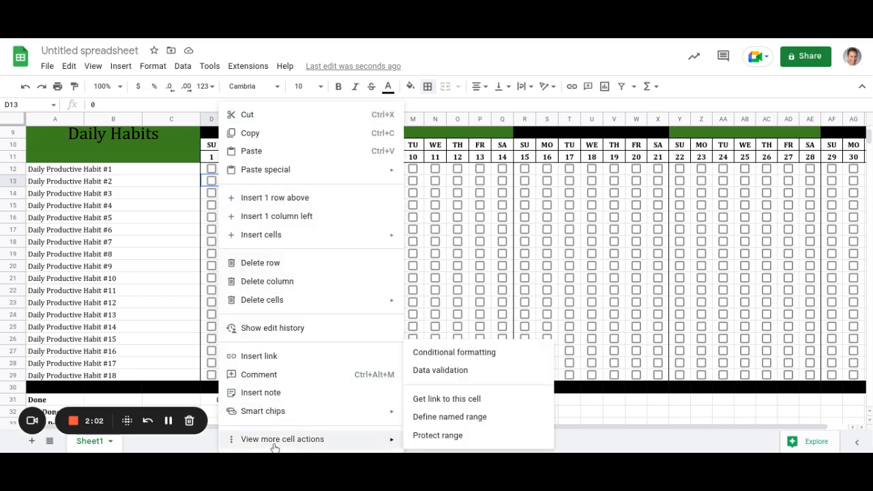
click(437, 370)
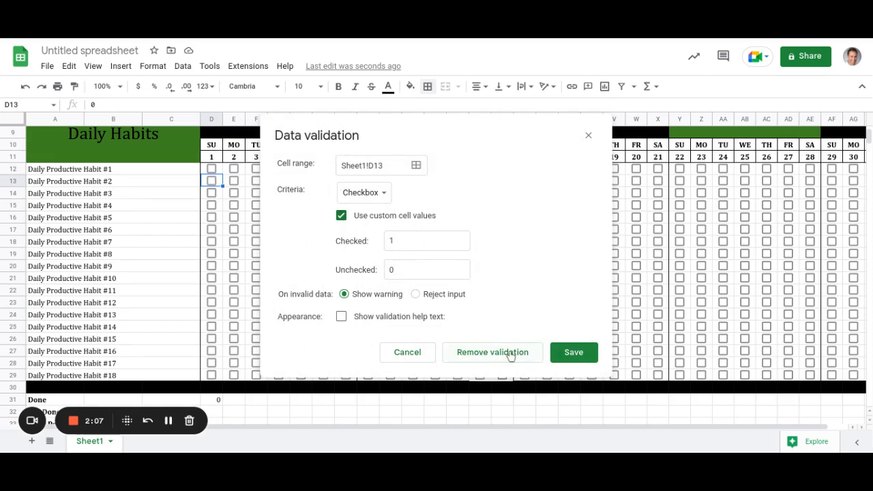
click(564, 357)
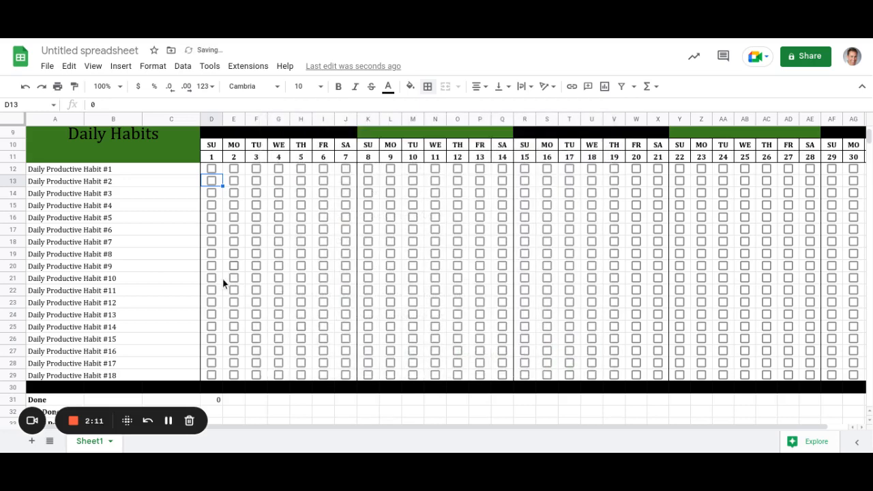
scroll(223, 280, down, 2)
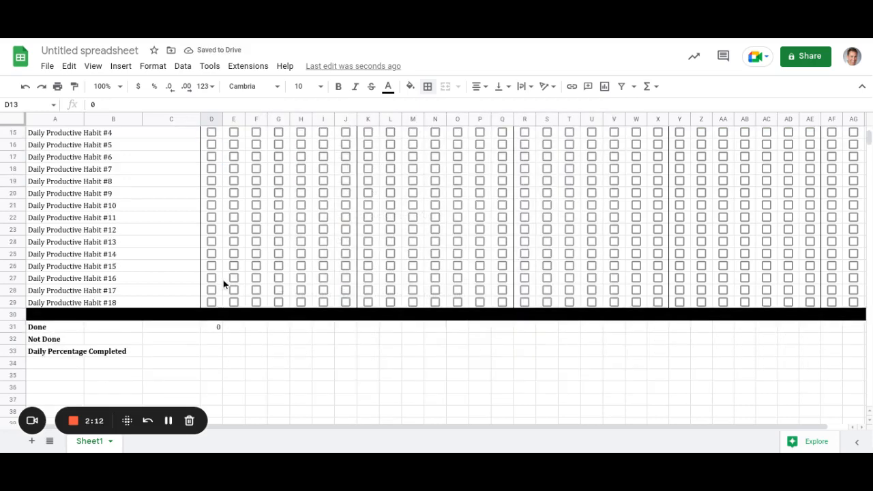
click(218, 331)
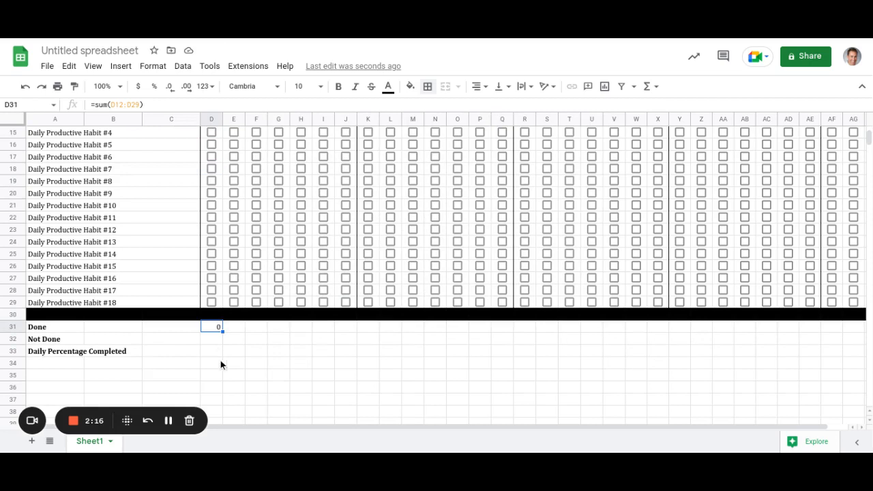
scroll(219, 342, up, 1)
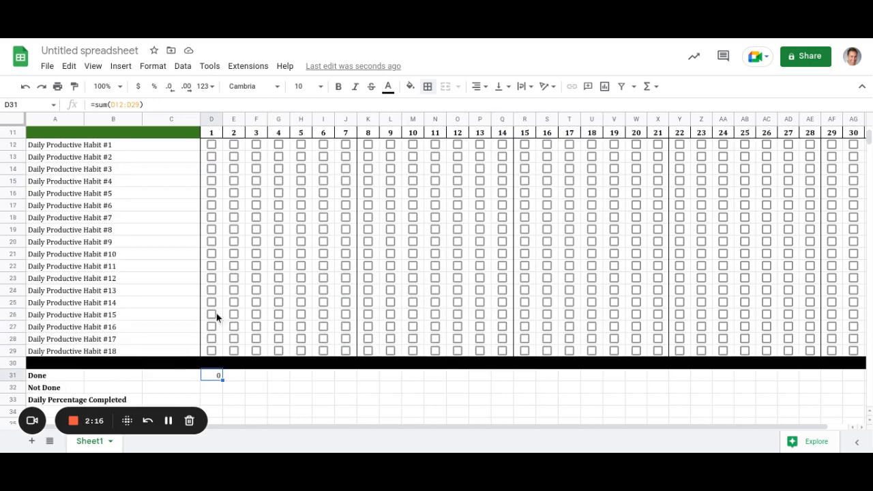
Tick day 1's boxes for Habits #7, #8 and #9, bringing Done to 3.
click(211, 218)
click(212, 230)
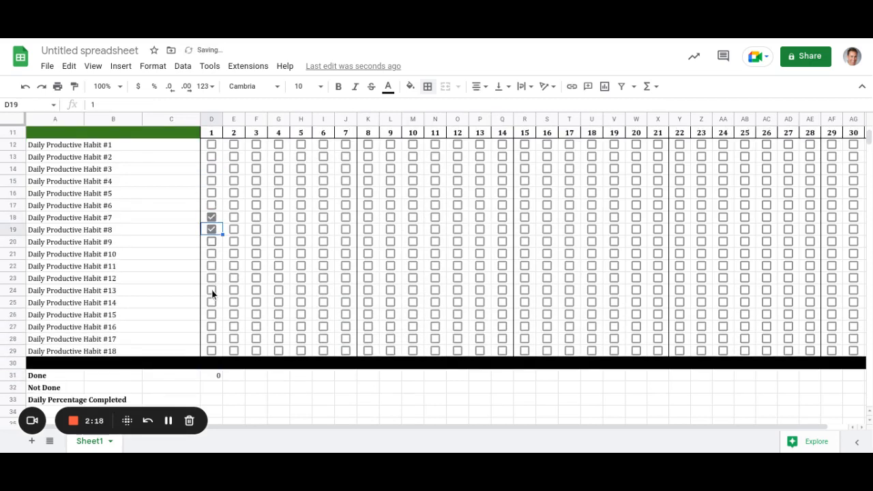
key(Down)
key(space)
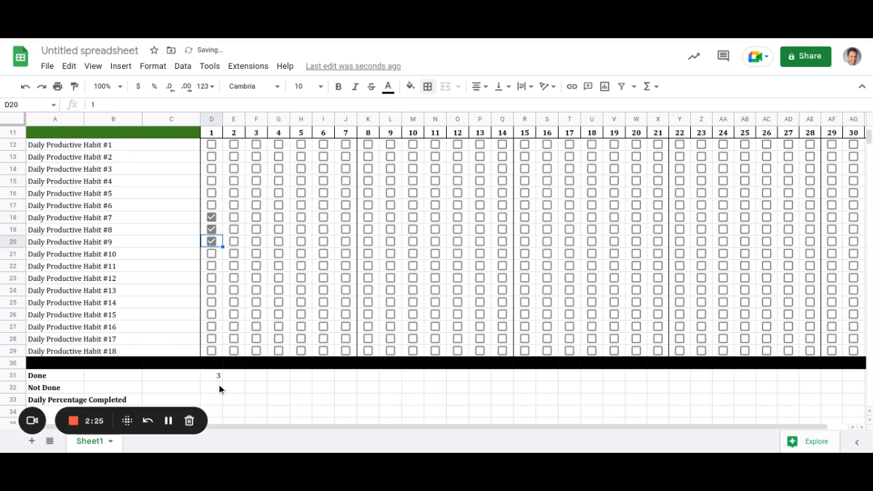
click(206, 387)
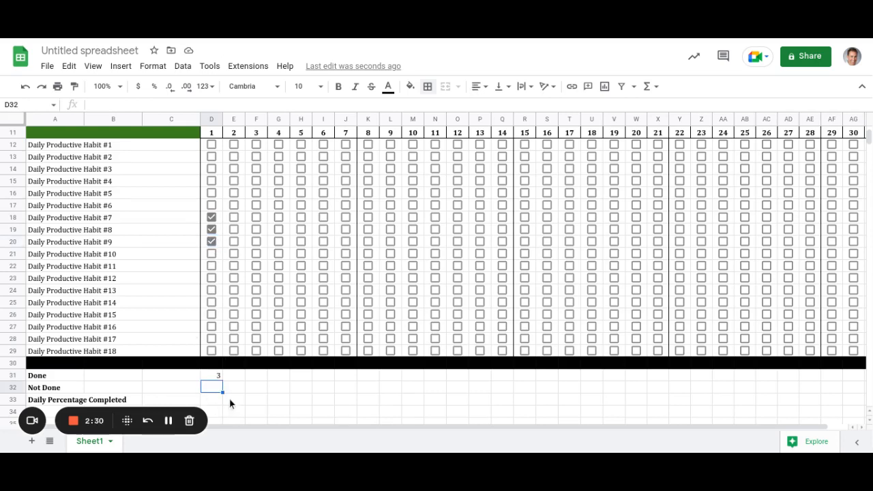
scroll(230, 404, down, 1)
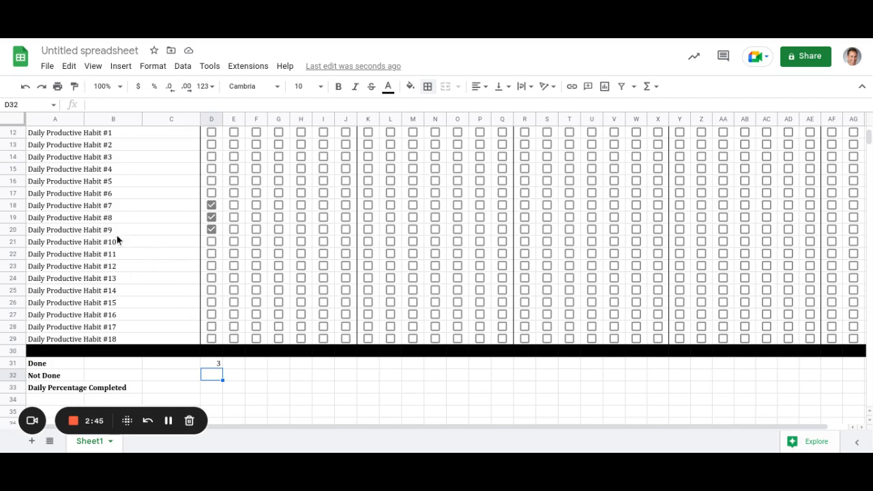
scroll(117, 235, up, 1)
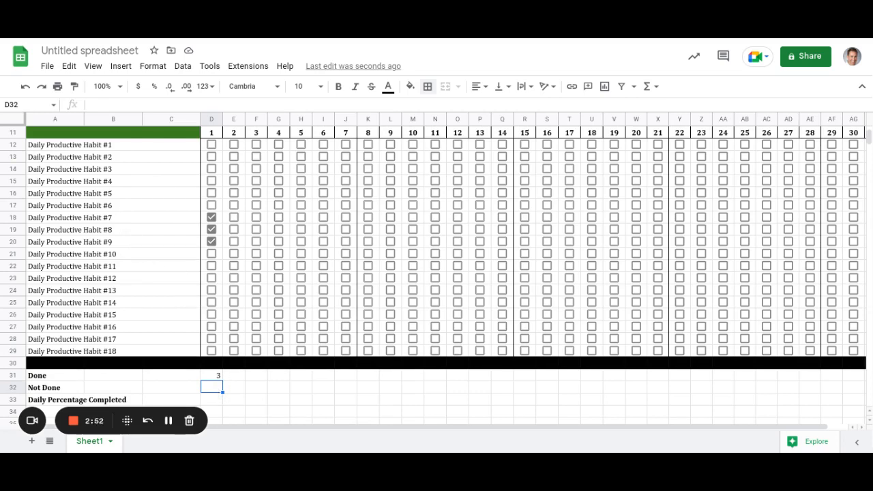
Enter =COUNTA(A12:C29)-D31 in D32 so day 1's Not Done shows 15.
text(=count)
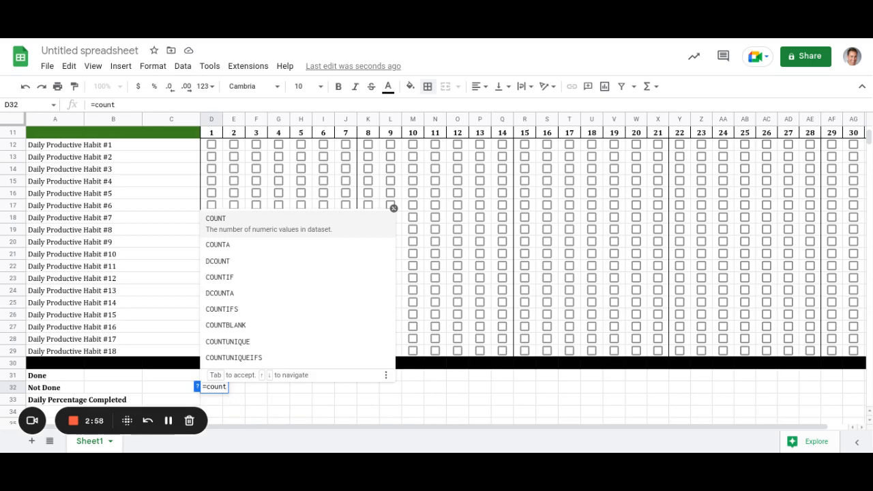
click(226, 244)
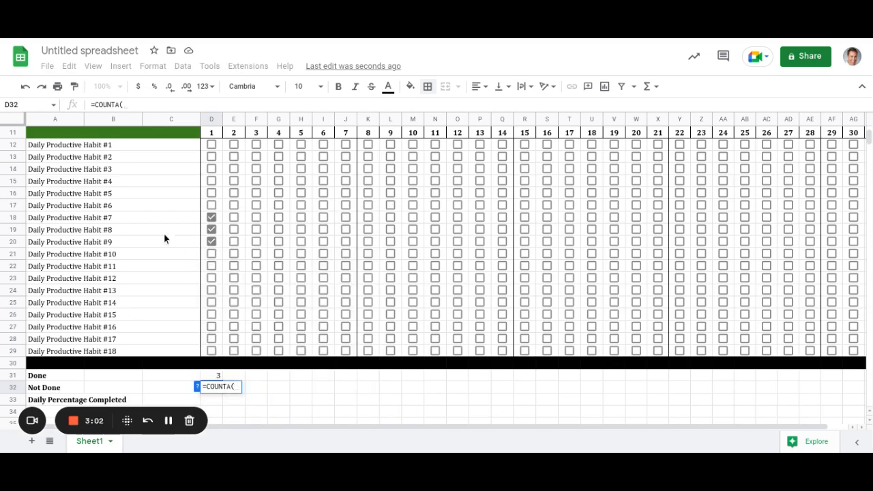
drag(84, 146, 116, 353)
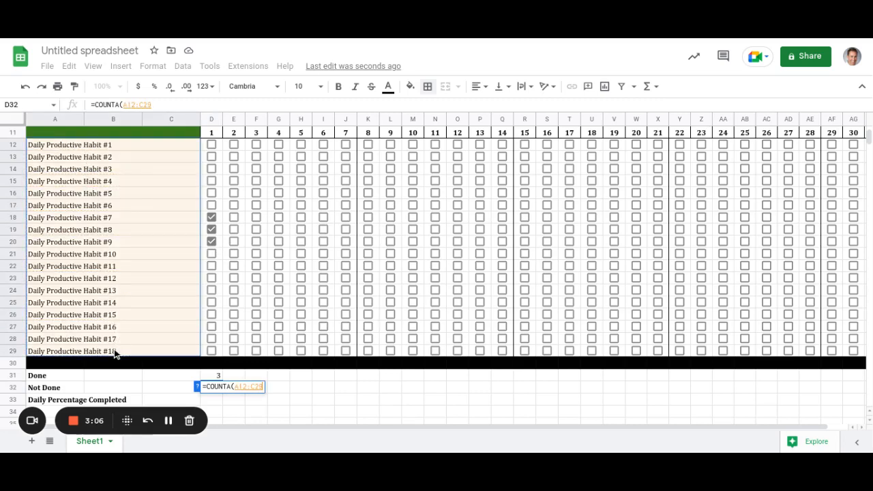
text())
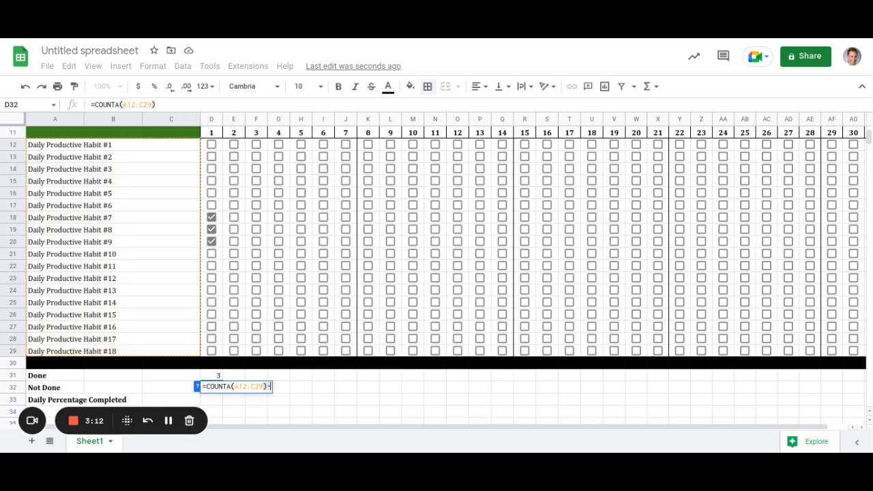
text(-)
click(219, 376)
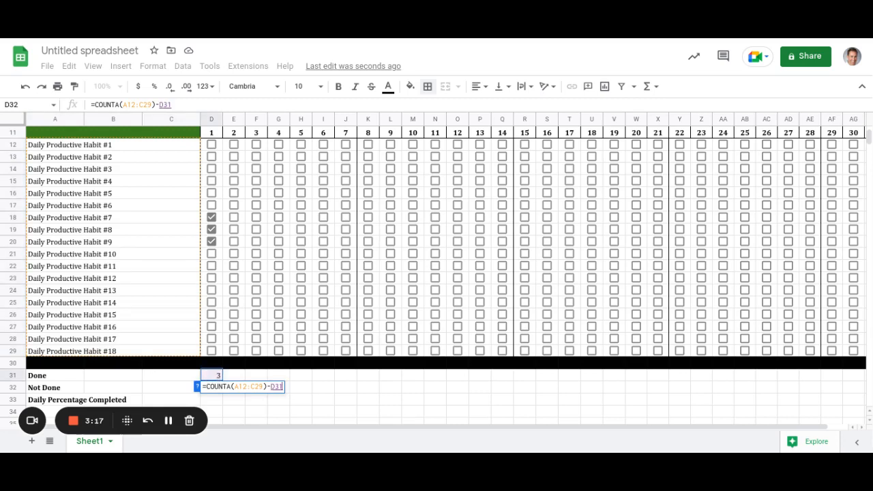
key(Return)
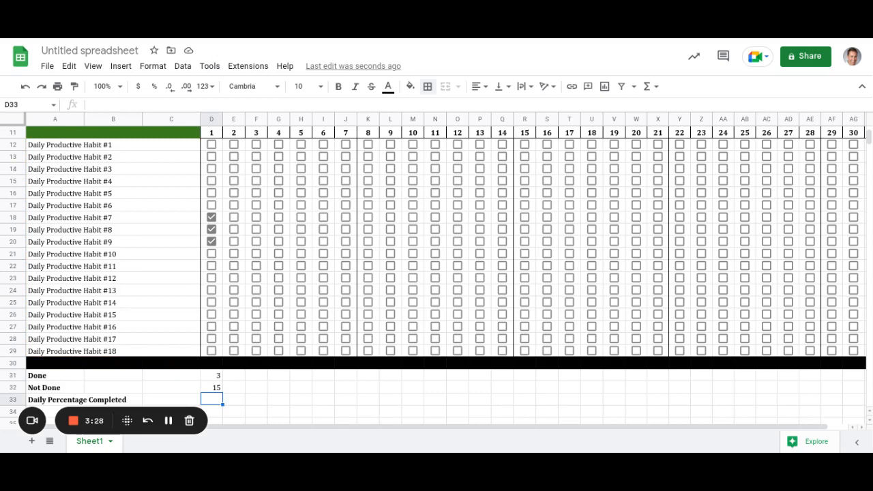
Enter =D31/counta(A12:C29) in D33, giving day 1's completion as 16.67%.
text(=)
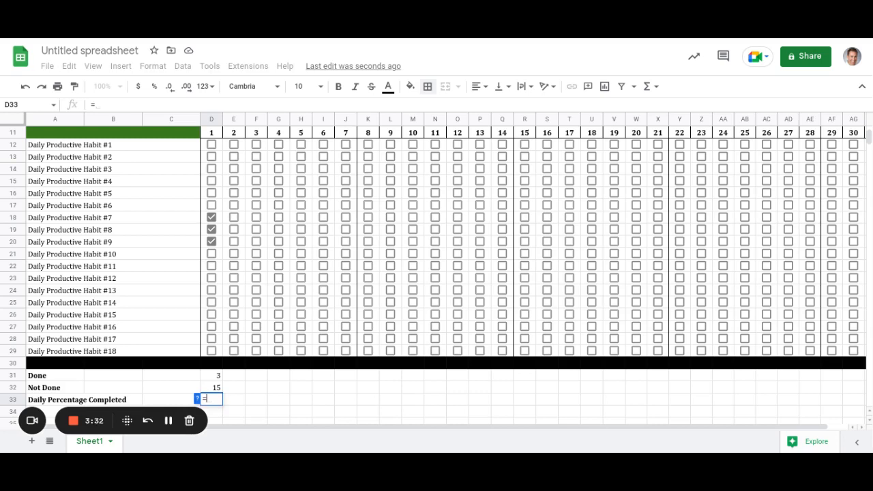
click(217, 375)
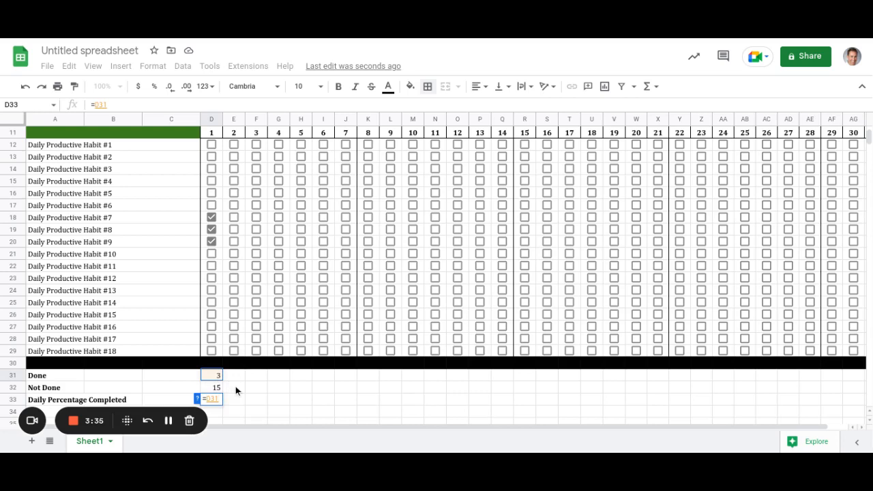
text(/)
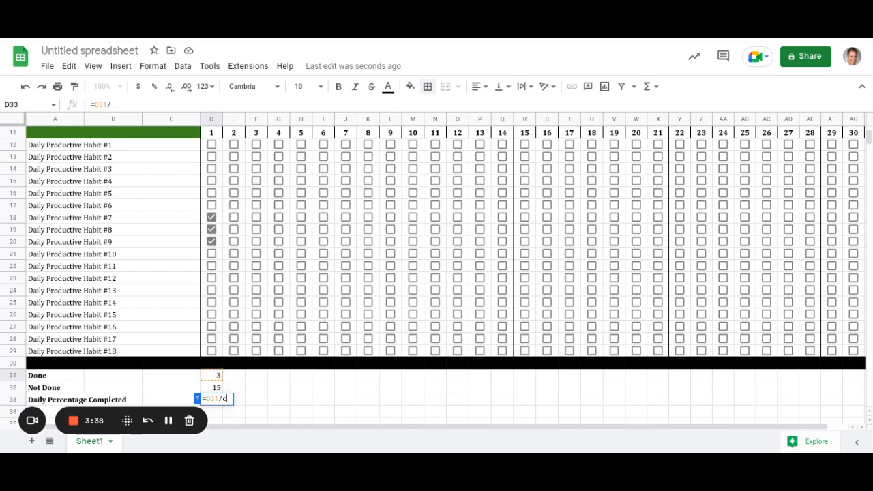
text(count)
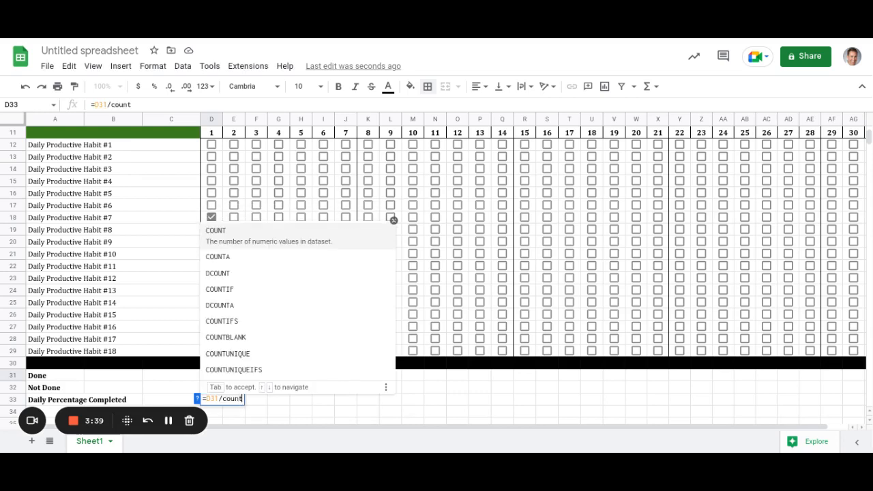
text(a)
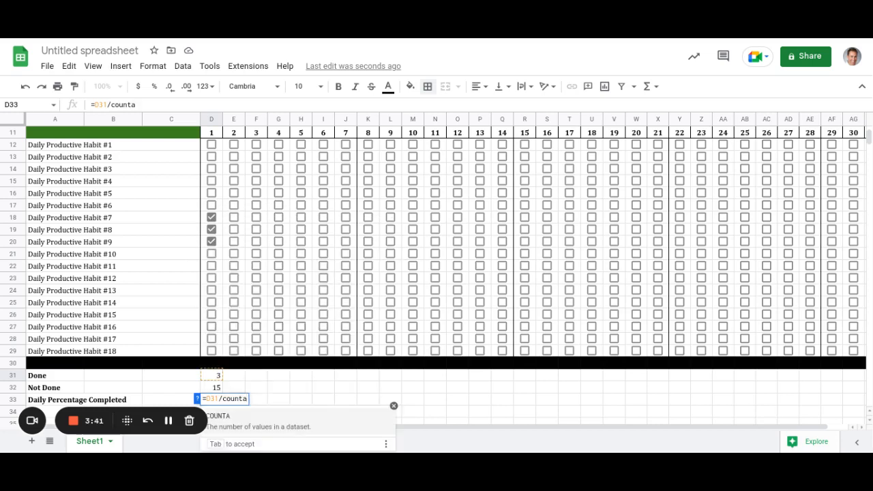
text(()
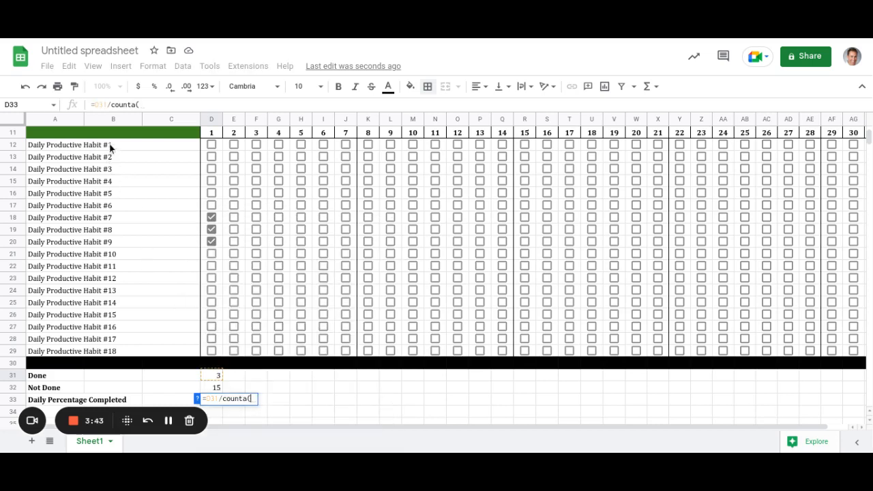
drag(111, 146, 125, 279)
drag(125, 332, 127, 353)
text())
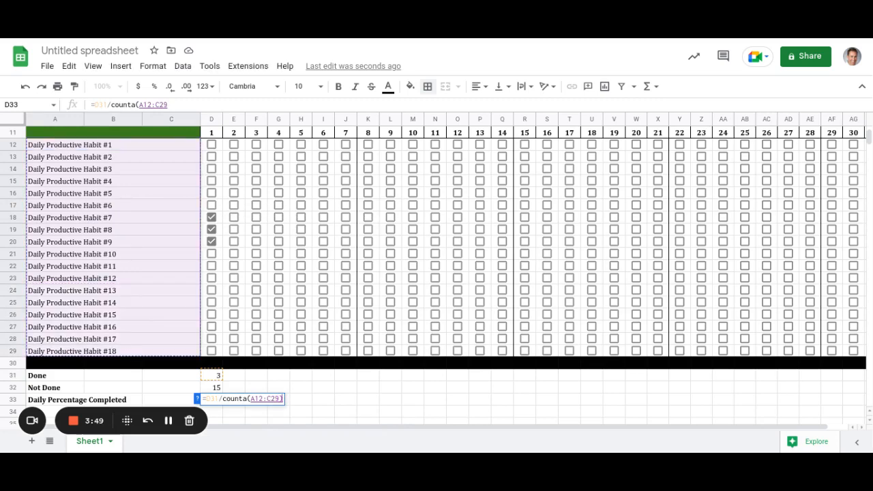
key(Return)
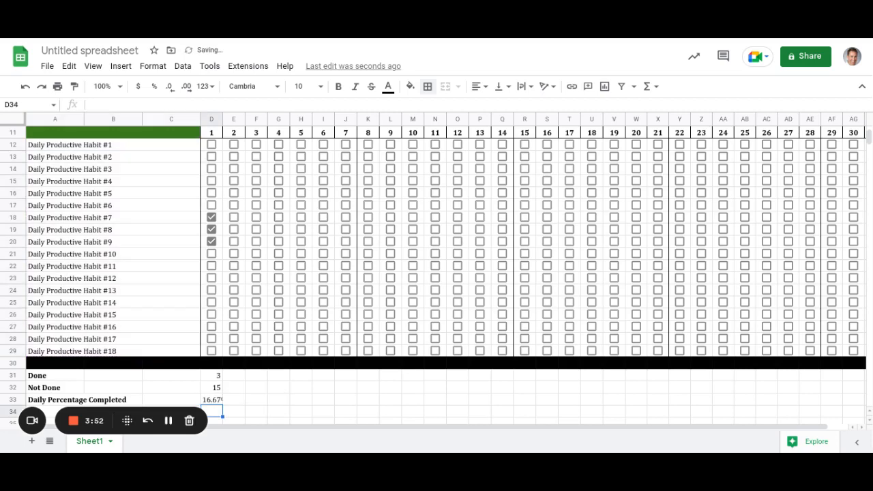
click(216, 400)
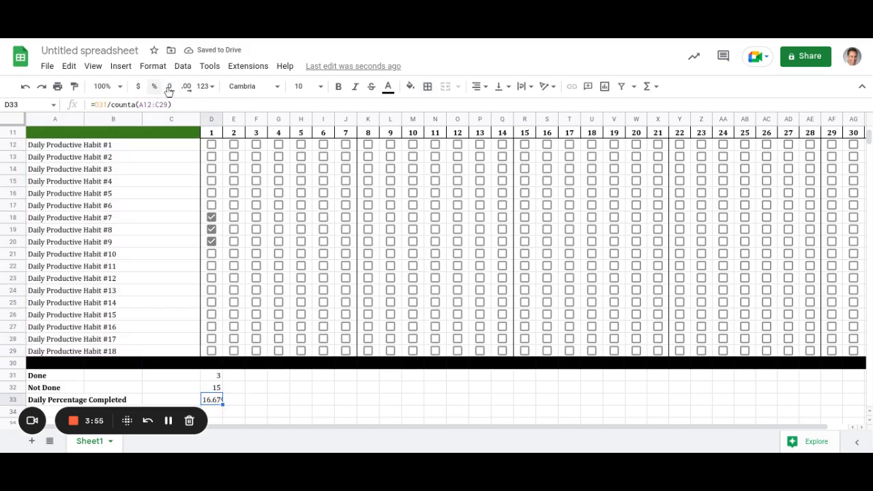
Format D33 with one fewer decimal, blue text and font size 9, showing 16.7%.
click(170, 90)
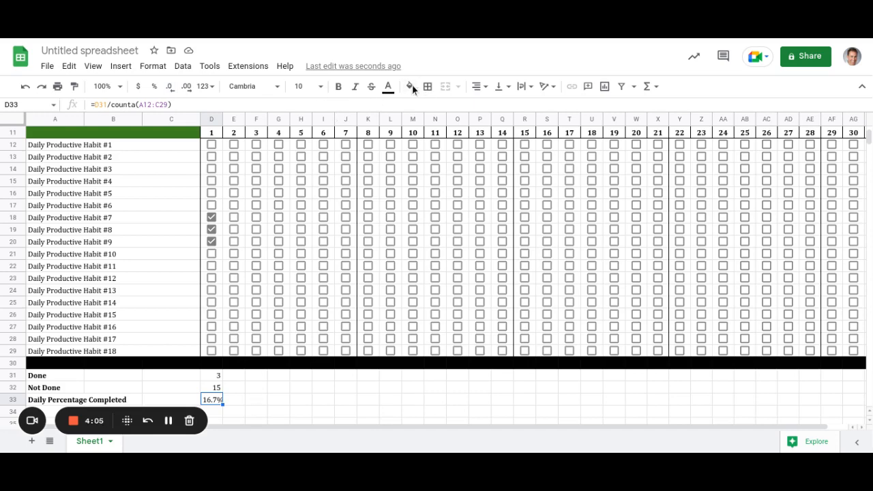
click(388, 87)
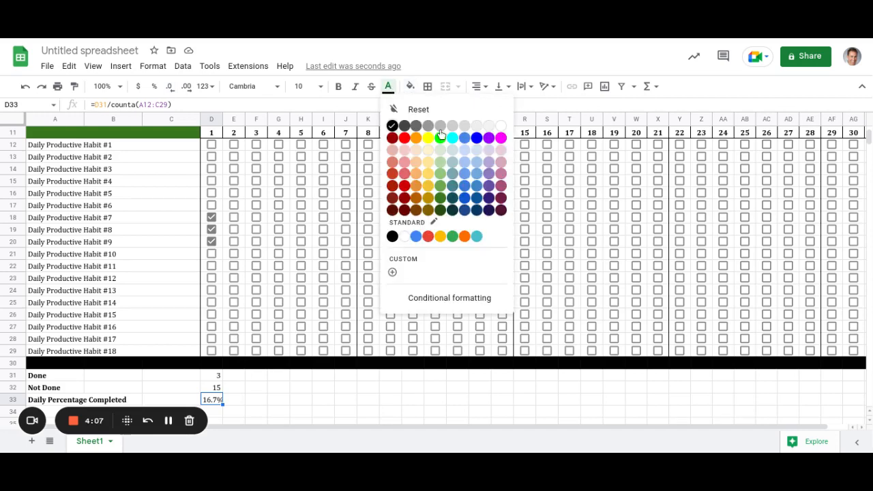
click(478, 140)
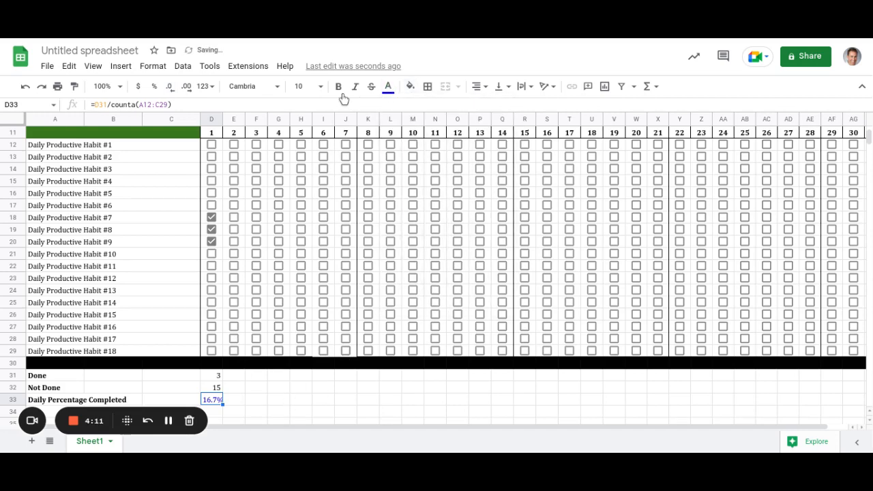
click(322, 86)
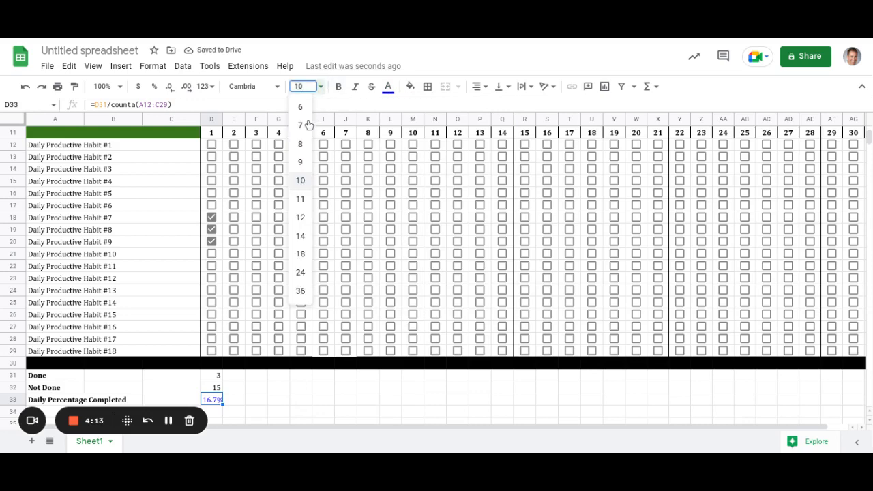
click(301, 163)
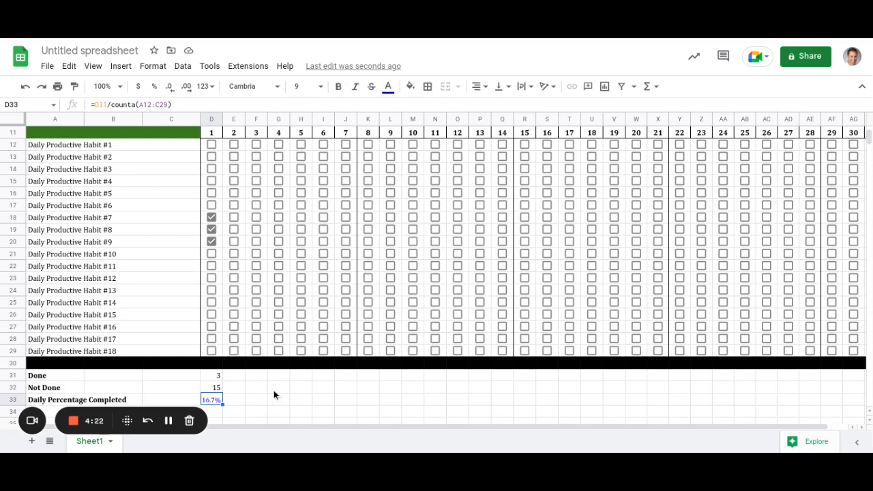
scroll(273, 392, down, 1)
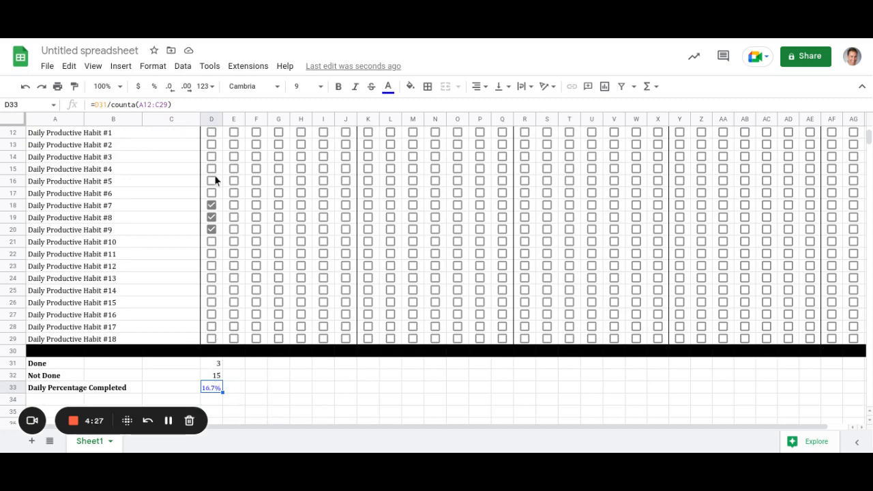
Undo the ticks on Habits #7–#9 so day 1's Done total returns to 0.
scroll(218, 299, up, 2)
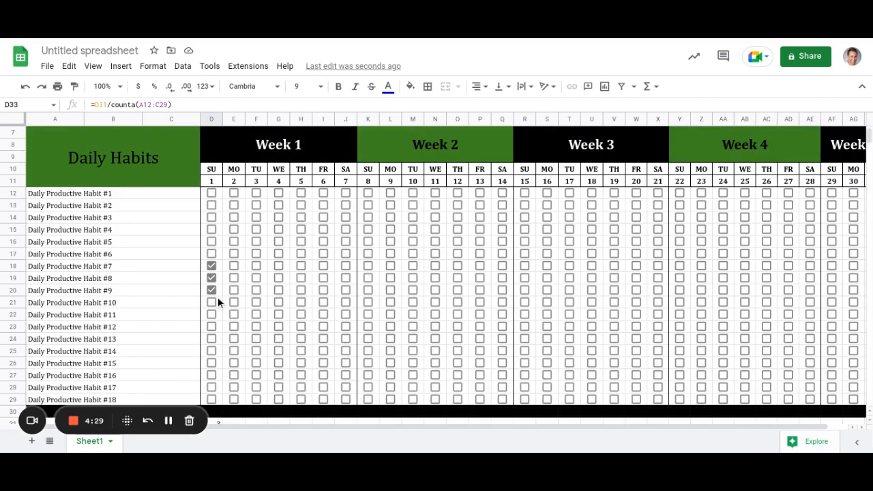
scroll(218, 299, down, 2)
scroll(217, 299, up, 2)
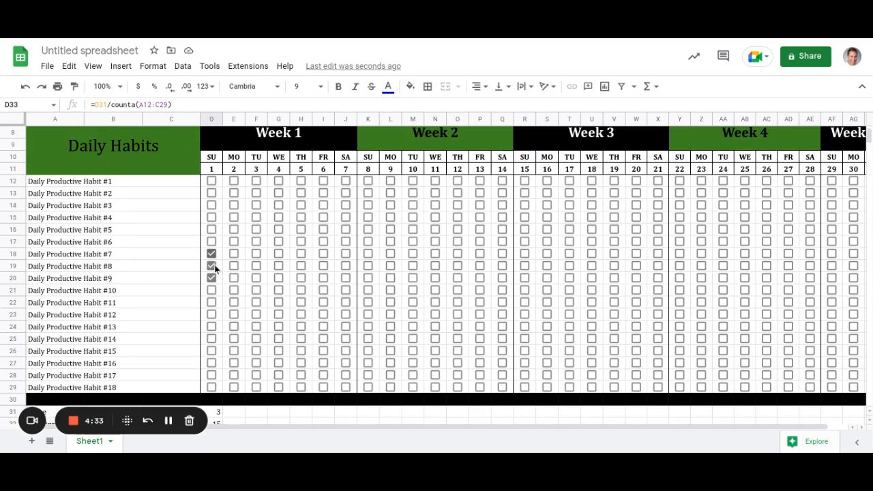
key(ctrl+z)
key(ctrl+z)
key(ctrl+z)
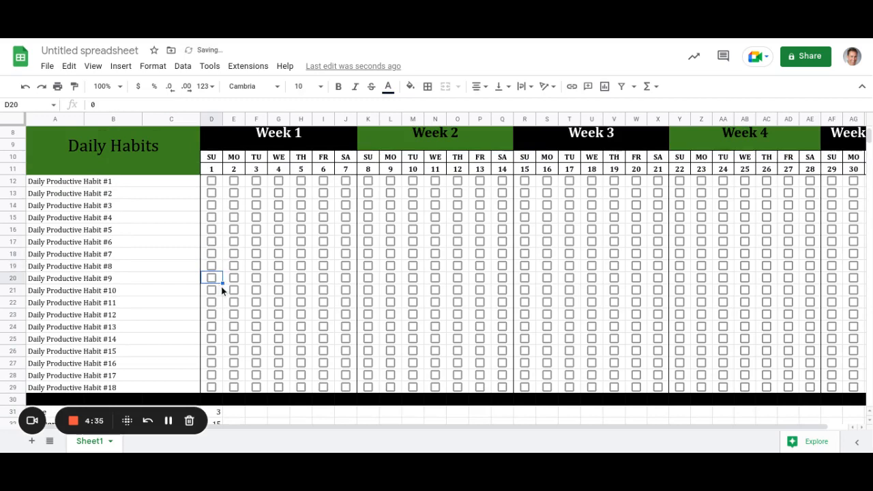
scroll(225, 279, down, 3)
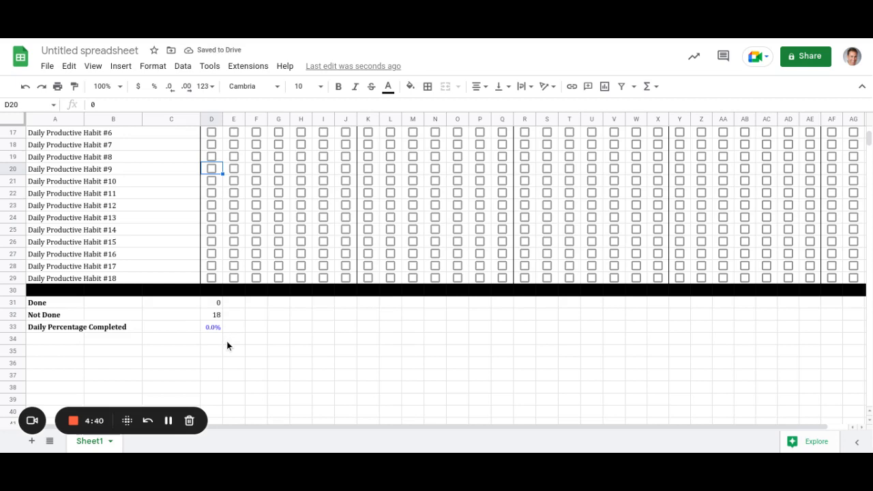
Review the Done and Not Done formulas in D31 and D32 against the habit range A12:C29.
click(217, 303)
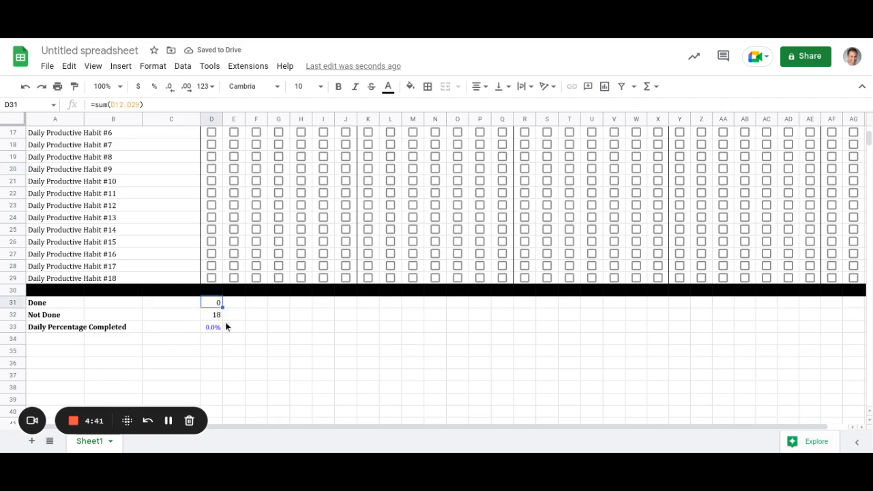
click(217, 316)
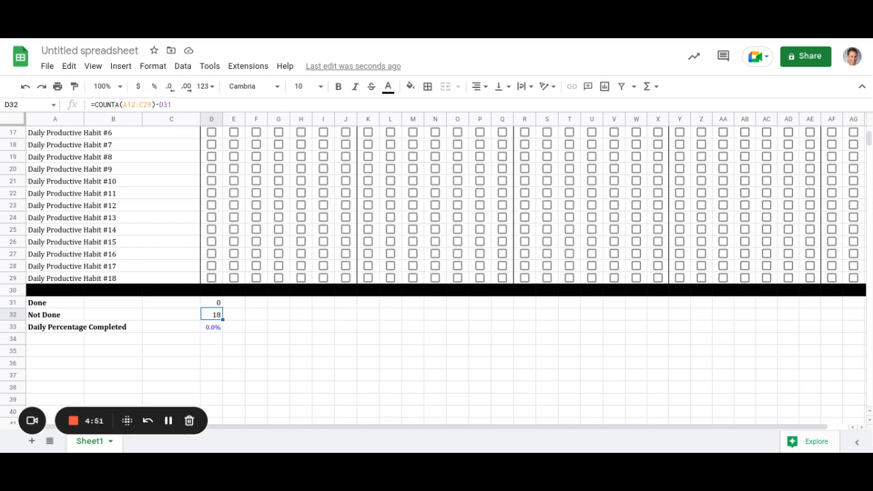
scroll(104, 193, up, 2)
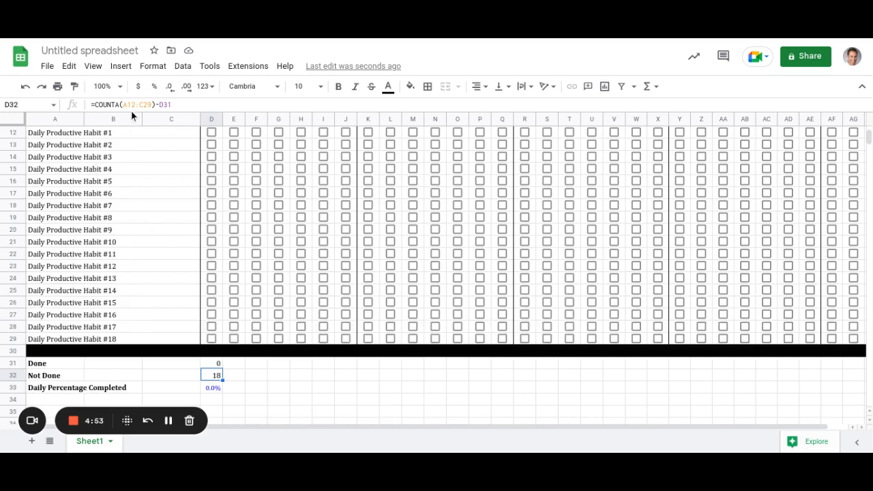
scroll(130, 183, up, 1)
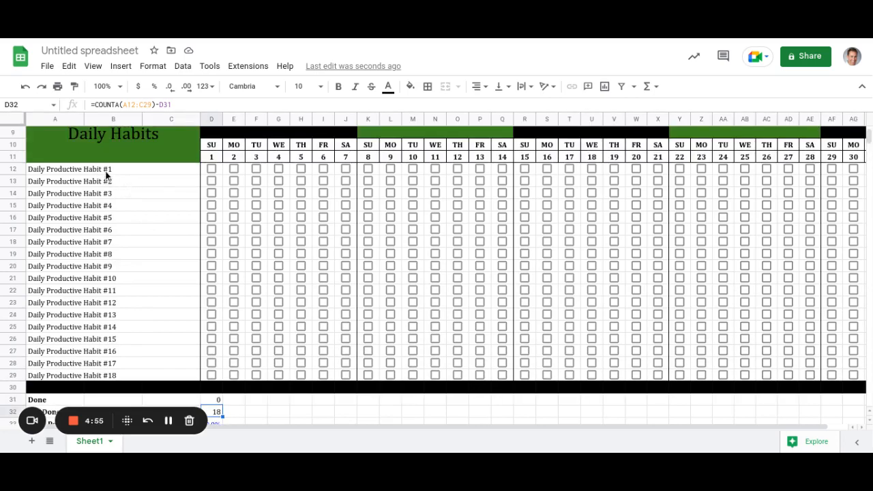
click(107, 172)
shift+click(112, 351)
shift+click(116, 377)
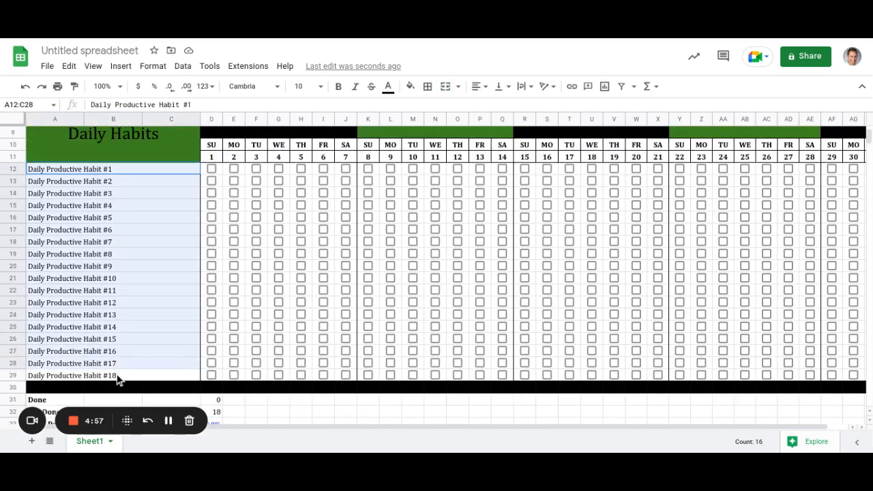
scroll(168, 315, down, 1)
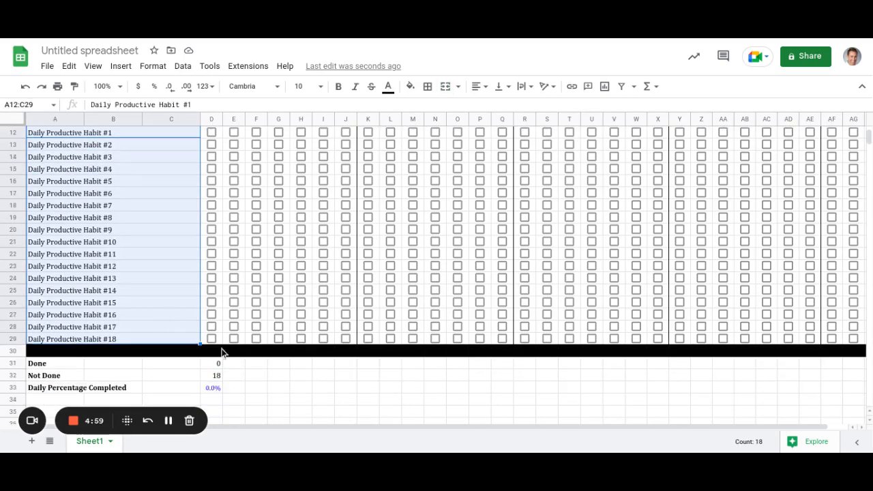
click(215, 377)
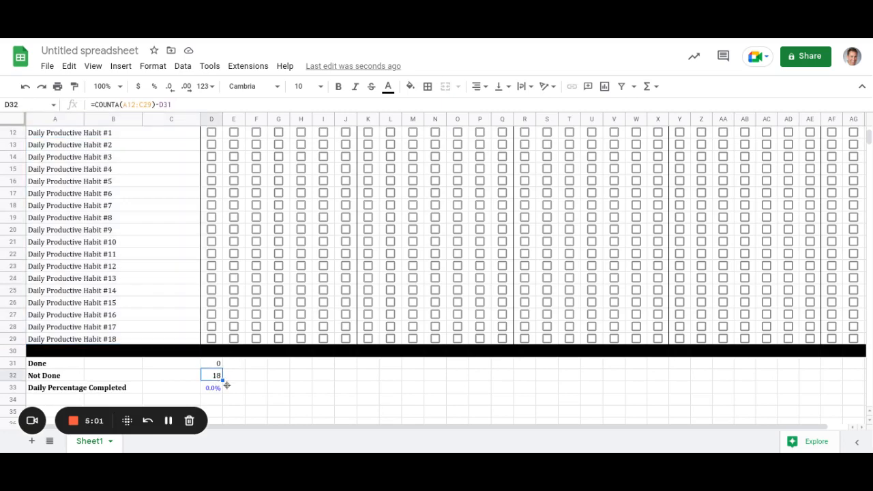
drag(224, 380, 314, 391)
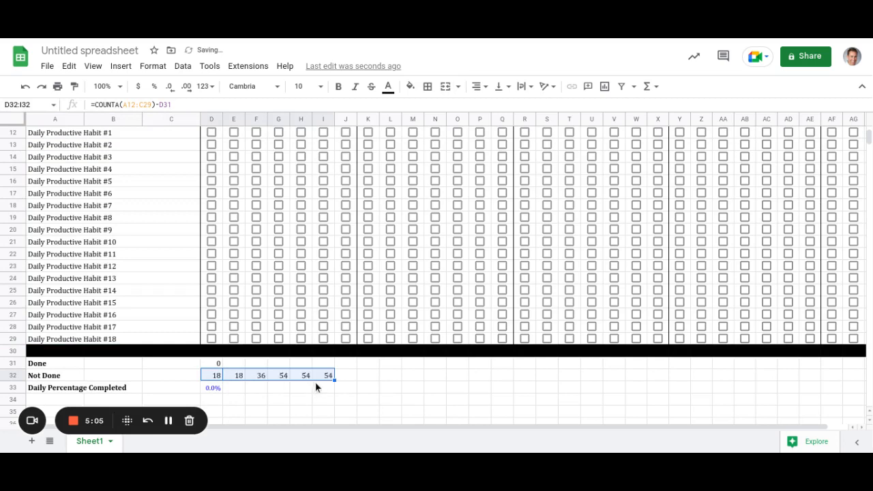
key(Right)
click(266, 374)
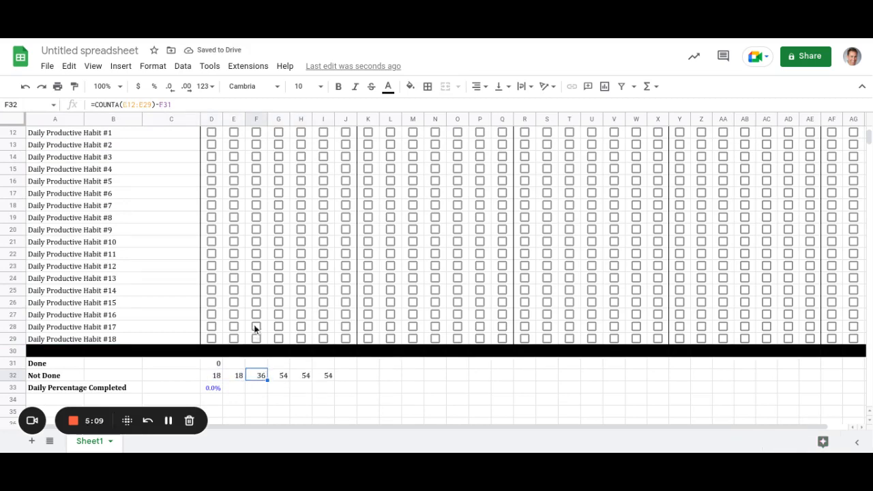
click(281, 377)
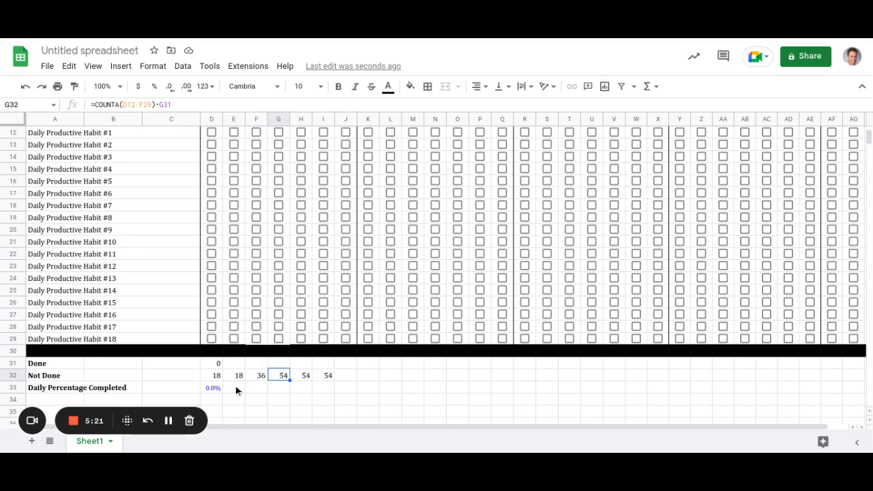
key(Left)
key(Left)
key(Left)
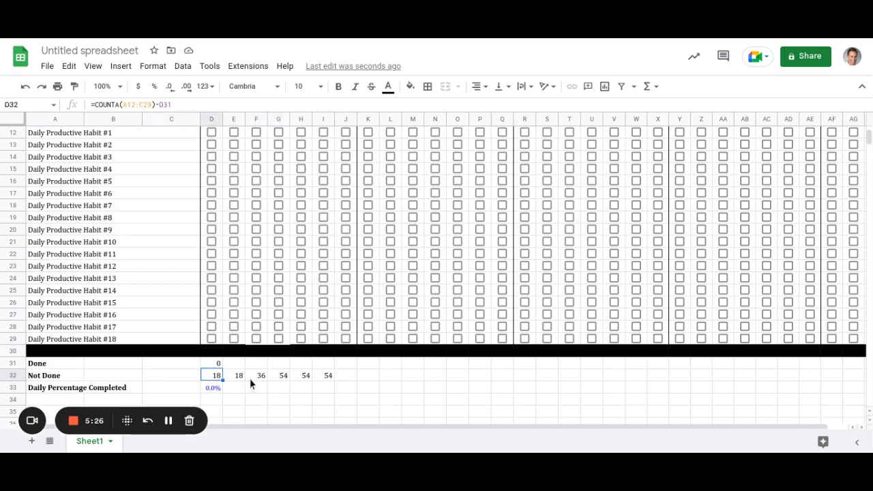
Make D32's habit range absolute: =COUNTA($A$12:$C$29)-D31.
key(Return)
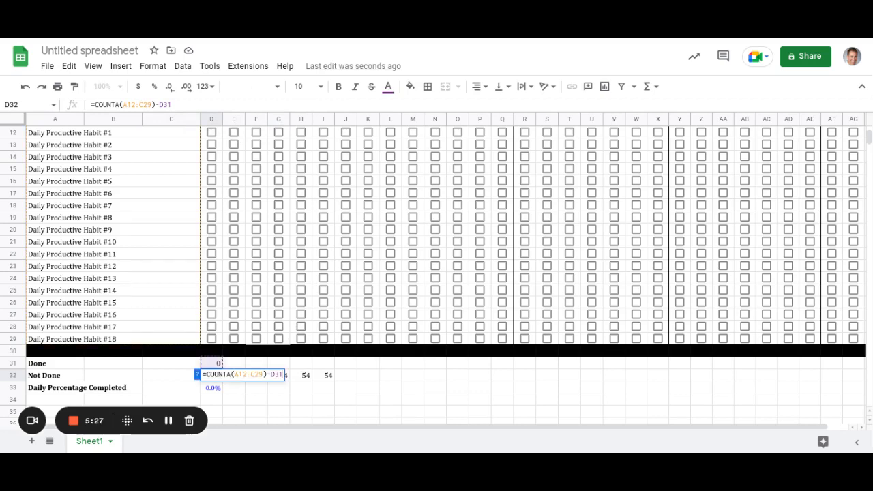
key(Left)
key(Left)
key(Left)
key(Left)
key(Left)
key(Left)
key(Left)
key(Left)
key(Left)
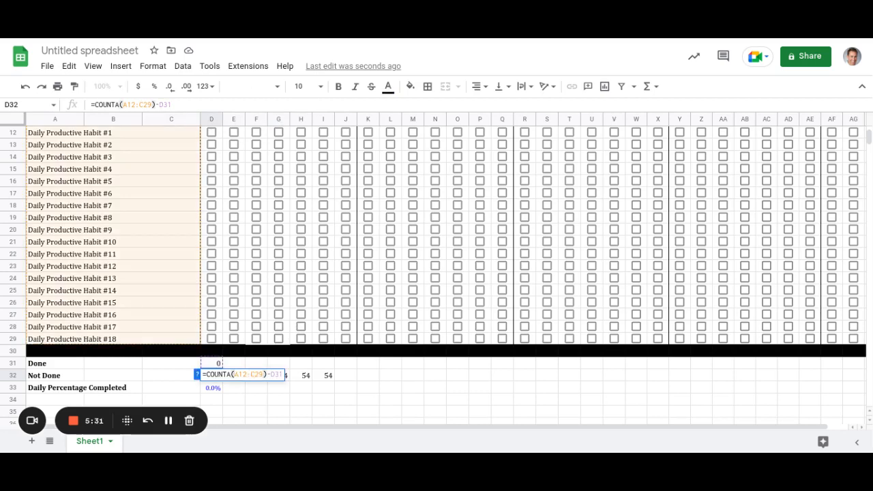
text($)
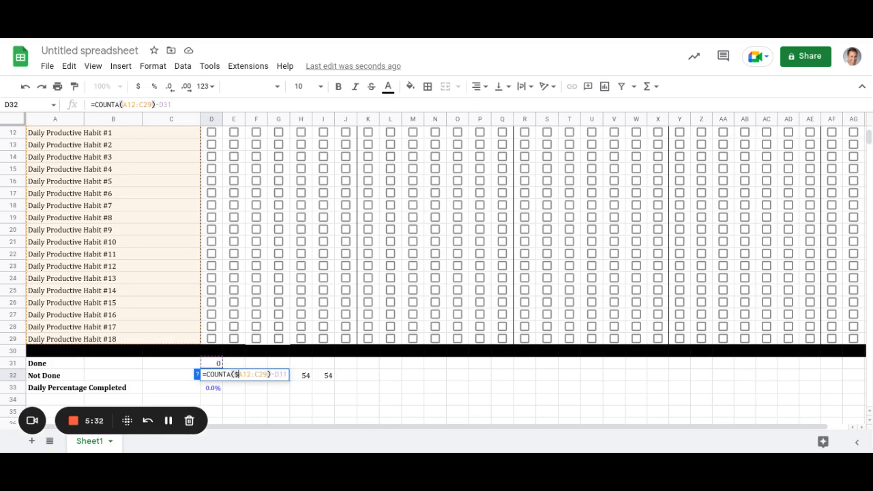
key(Right)
key(Right)
key(Right)
key(Right)
text($)
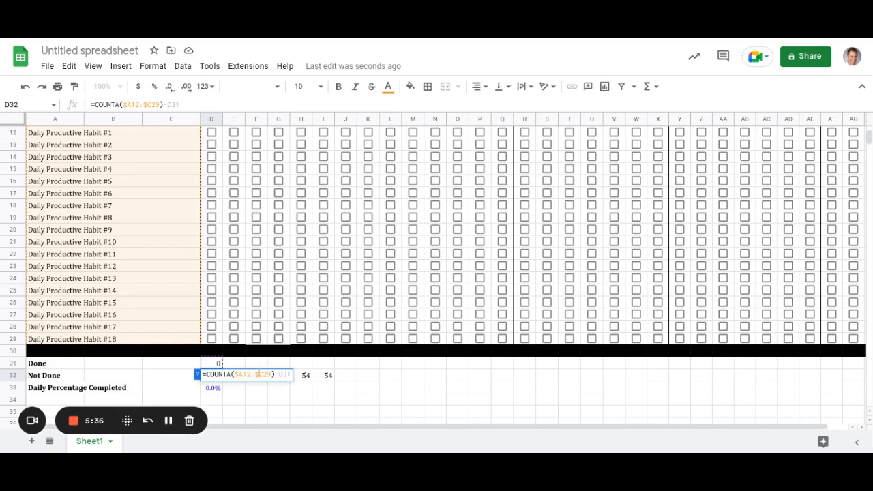
key(Left)
key(Left)
key(Left)
text($)
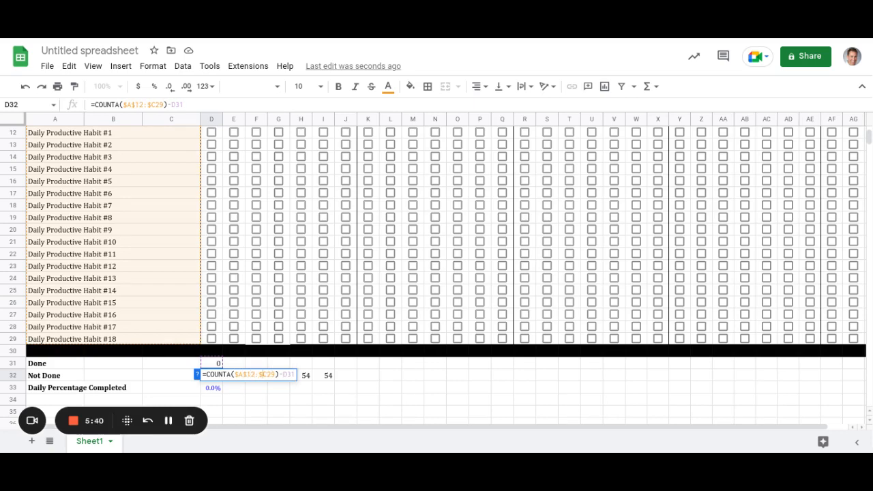
key(Right)
text($)
key(Left)
key(Left)
key(Left)
key(Left)
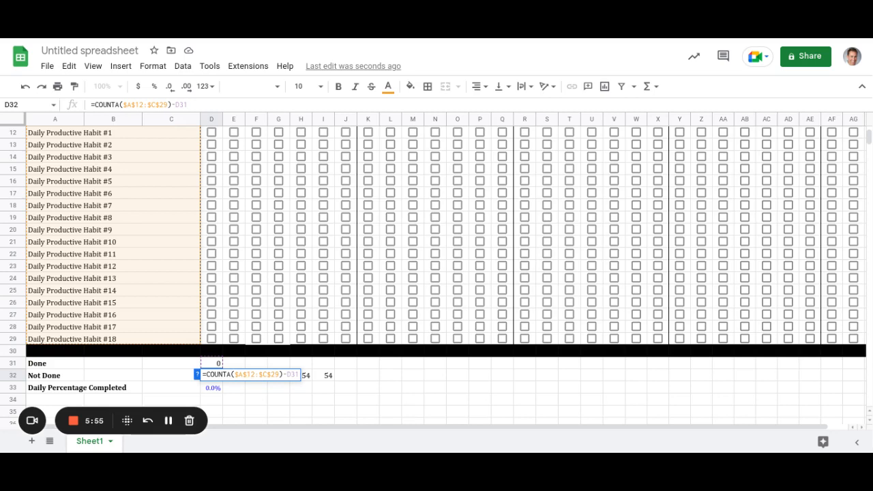
key(Return)
Copy the Not Done formula from D32 across to I32 so days 1–6 show 18.
click(211, 375)
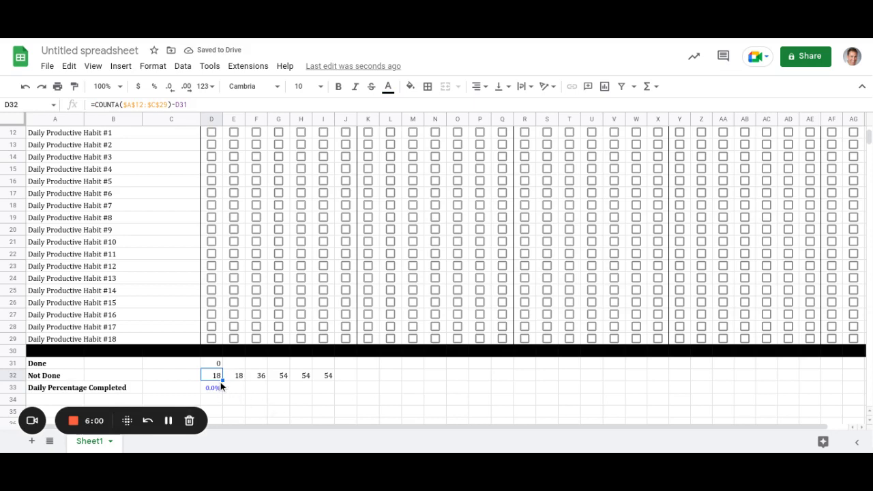
drag(222, 378, 377, 410)
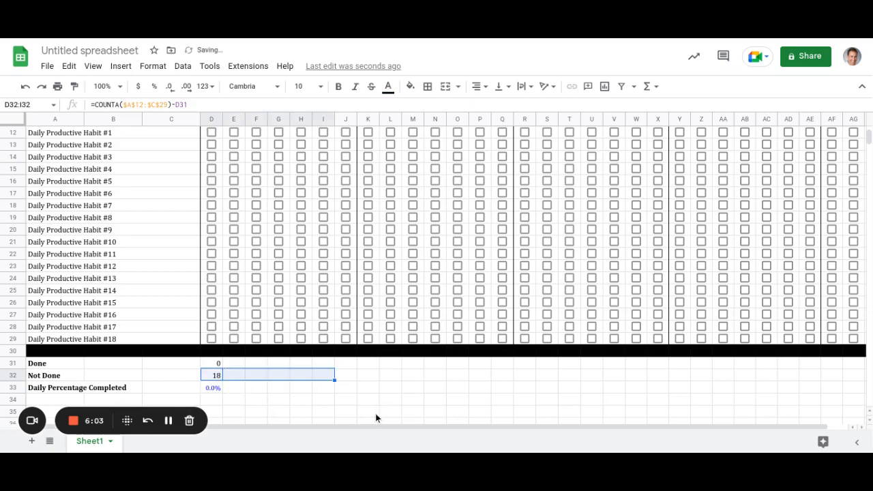
click(325, 375)
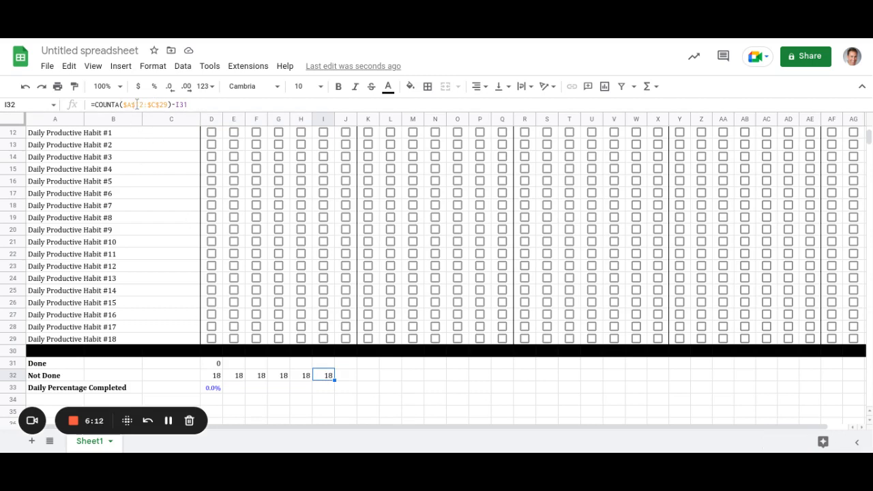
Anchor day 1's percentage formula in D33 to =D31/counta($A$12:$C$29).
click(218, 374)
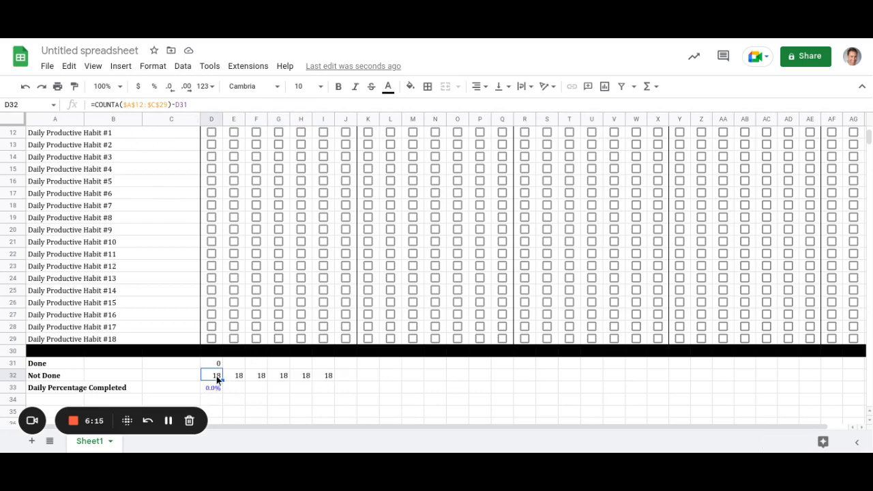
drag(217, 367, 217, 393)
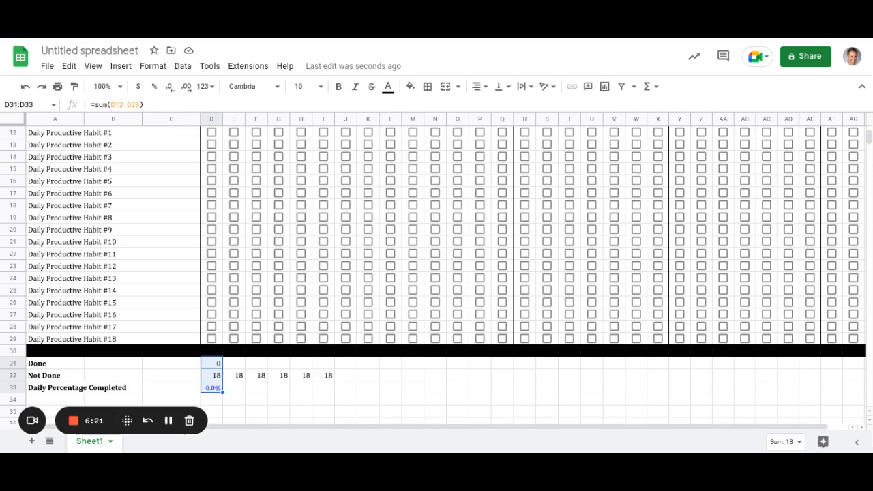
click(213, 391)
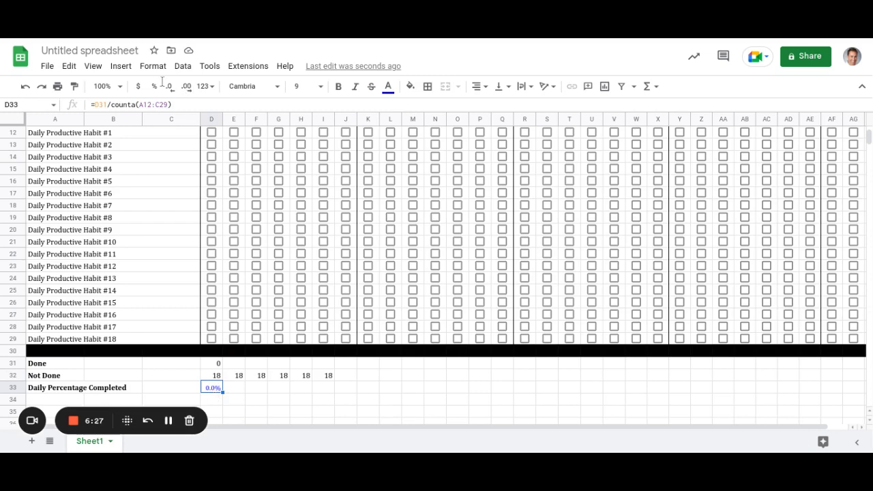
click(138, 104)
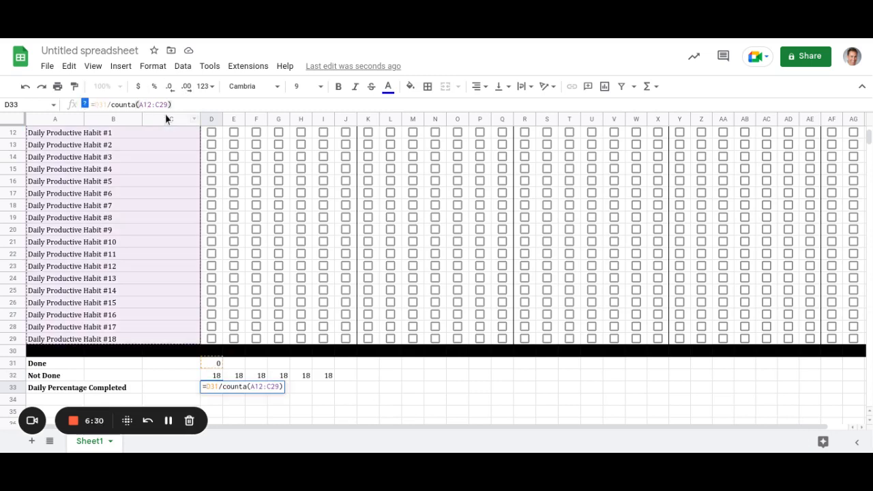
text($A$)
key(Right)
key(Right)
text($)
key(Right)
text($)
key(Return)
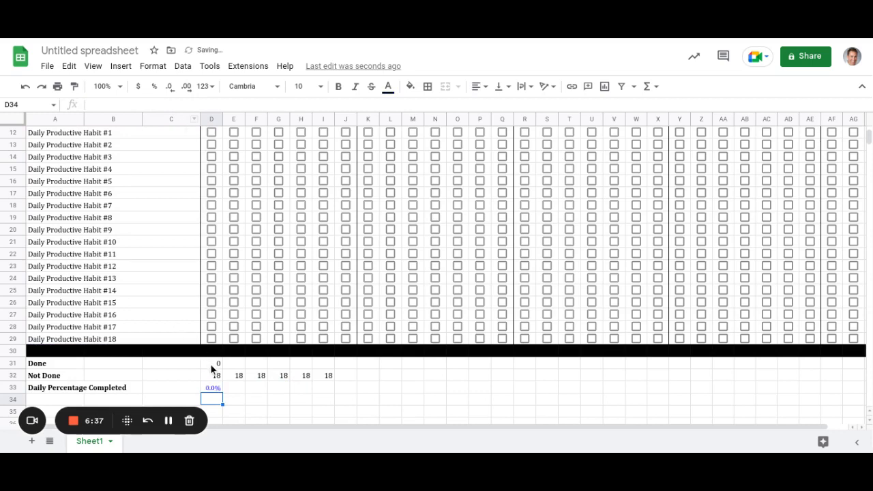
drag(215, 364, 215, 389)
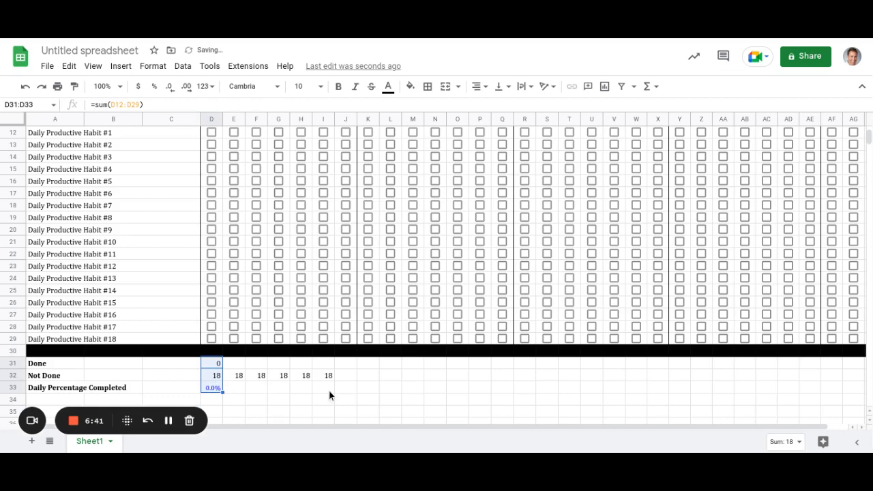
Copy day 1's Done, Not Done and percentage formulas across days 1–7 through column J.
drag(223, 392, 345, 389)
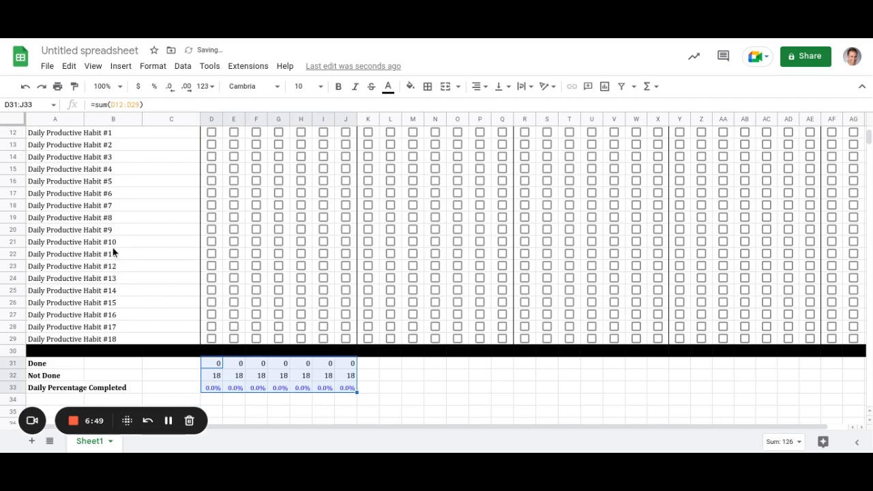
scroll(109, 225, up, 1)
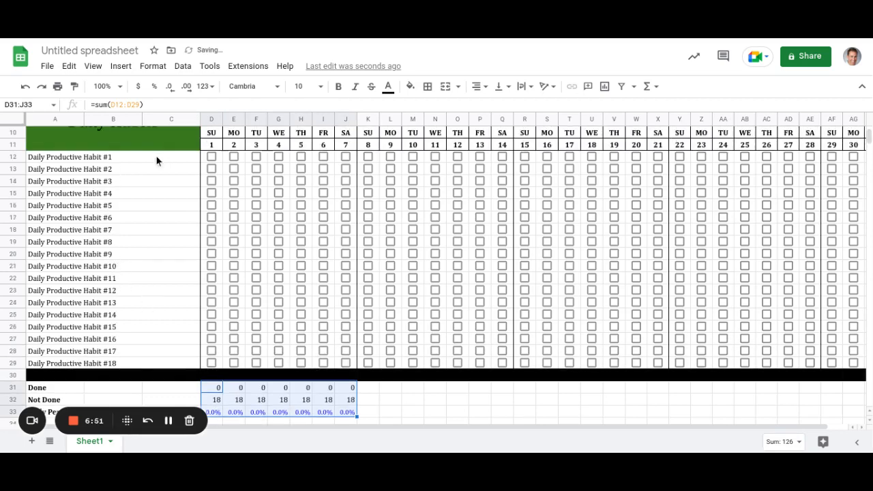
scroll(118, 286, down, 1)
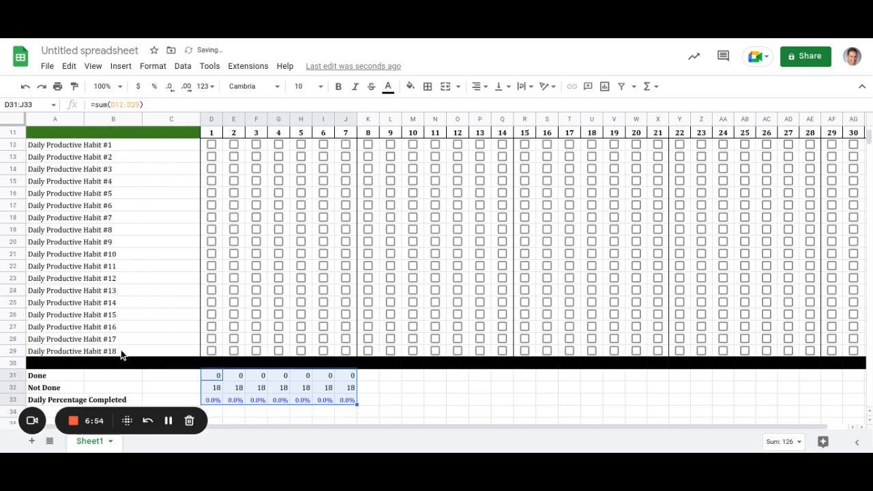
Clear habit labels #13–#18 to check Not Done drops to 12, then undo.
drag(120, 290, 121, 353)
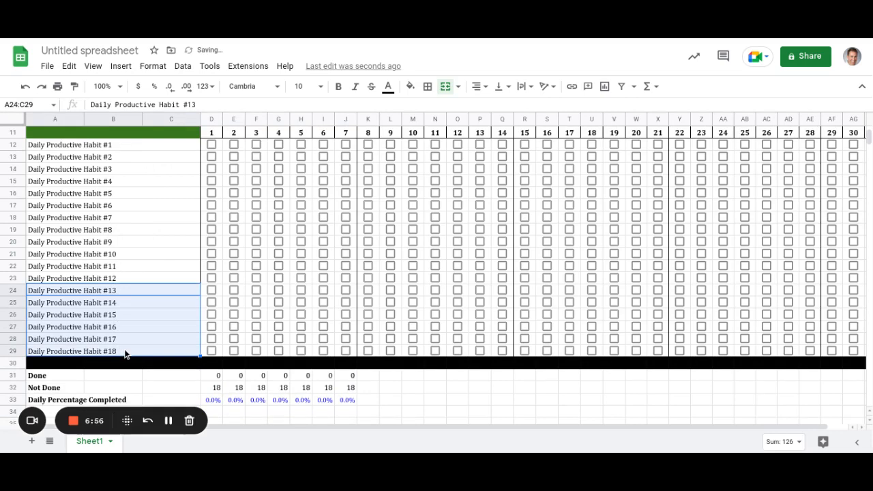
key(Delete)
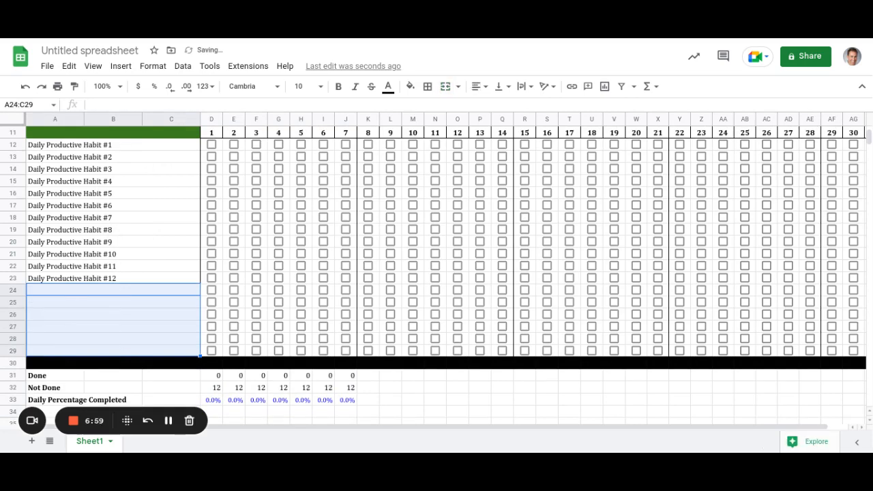
click(215, 387)
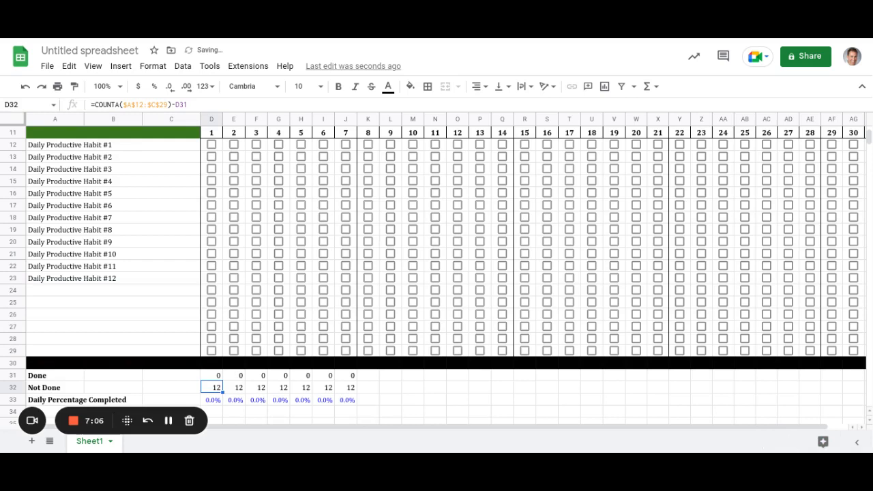
click(219, 401)
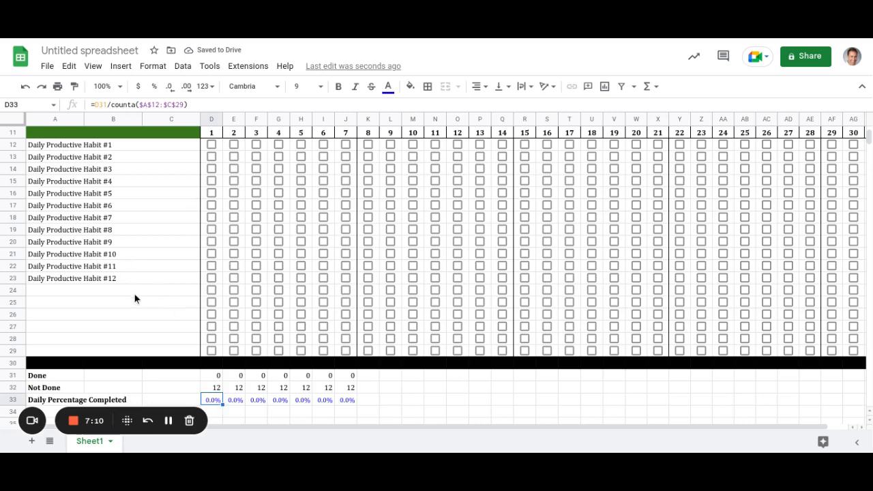
click(25, 86)
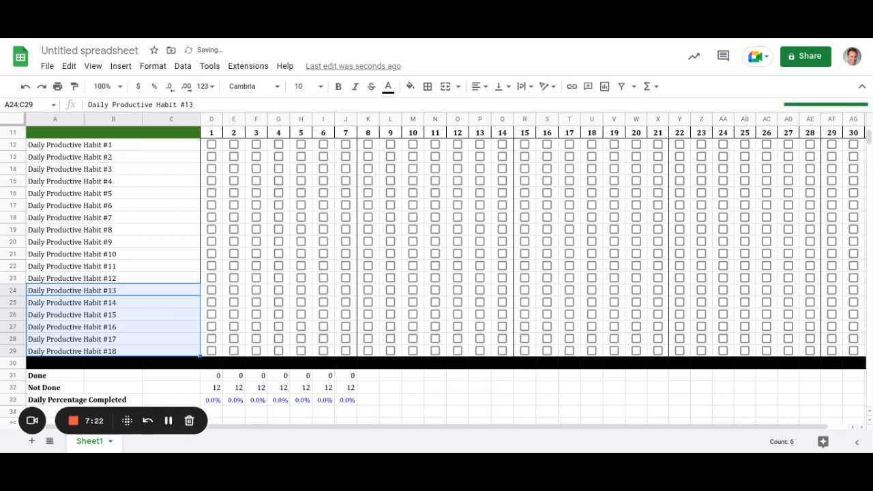
Tick and then untick Habit #4's day 2 checkbox to test it.
scroll(195, 215, up, 2)
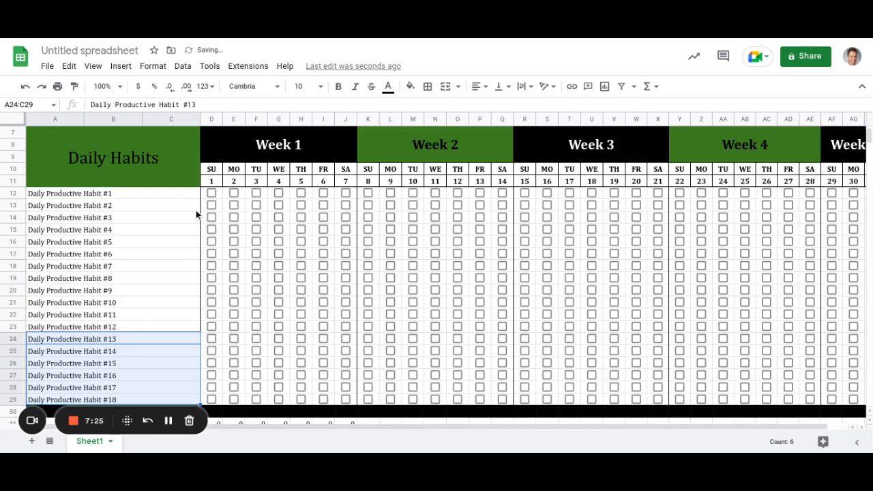
scroll(274, 260, down, 4)
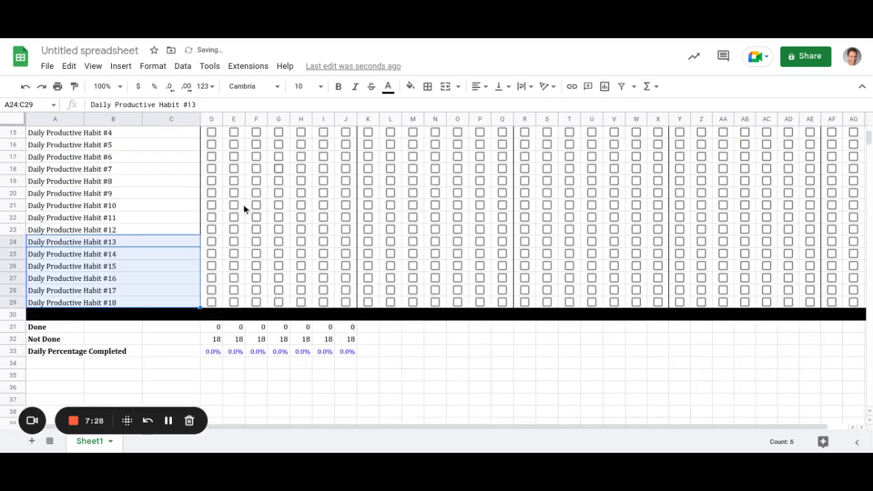
scroll(243, 217, up, 3)
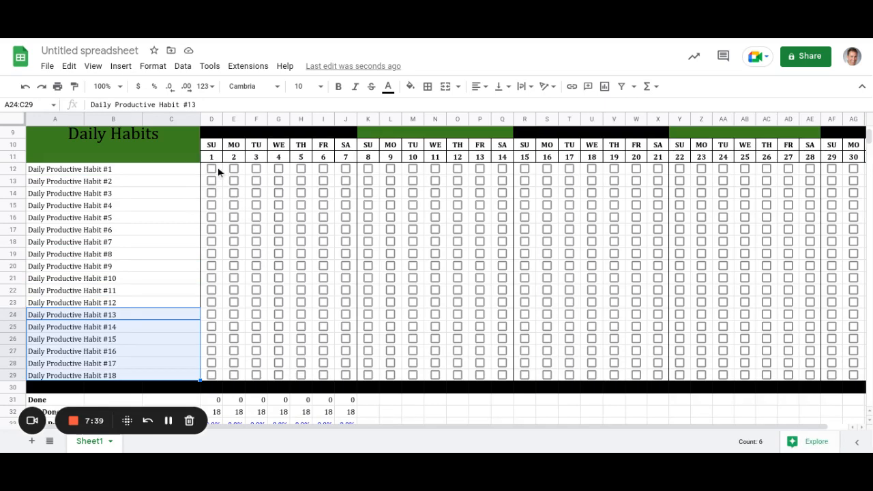
click(234, 206)
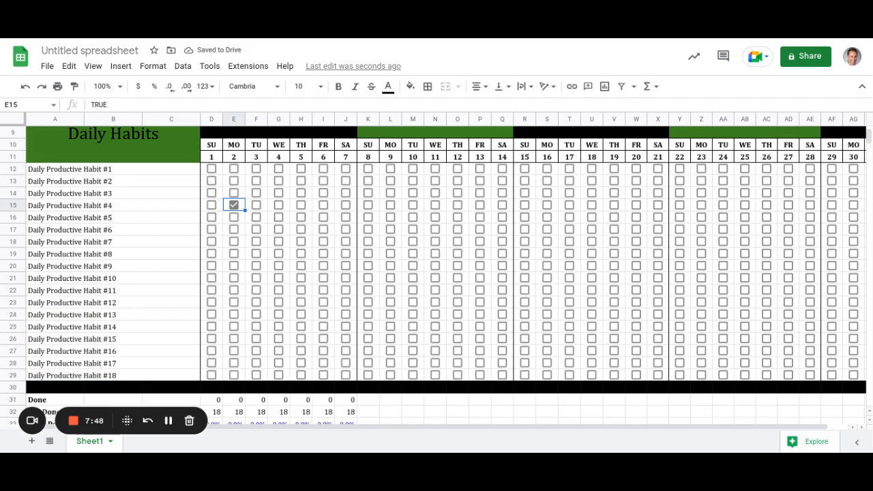
click(233, 205)
Fill day 1's unchecked boxes for Habits #1–#18 across every day through column AH.
drag(215, 170, 217, 263)
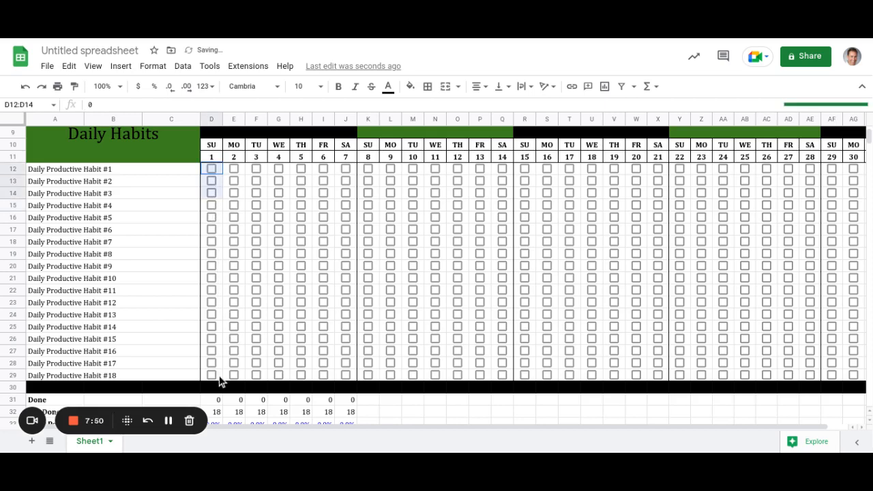
drag(219, 376, 221, 378)
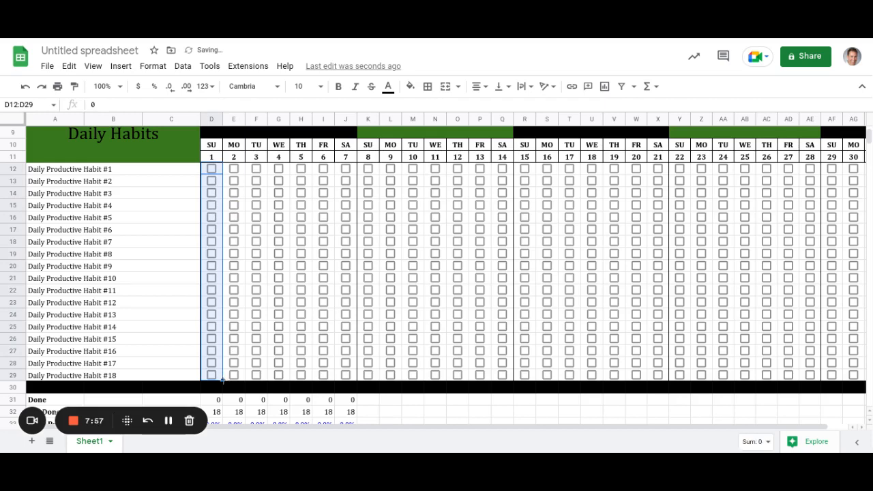
drag(222, 379, 872, 357)
drag(783, 366, 840, 368)
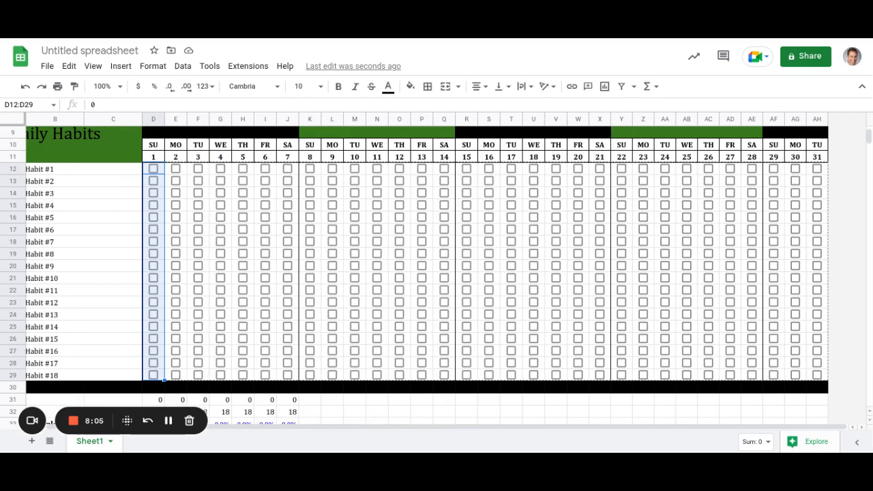
drag(839, 368, 840, 368)
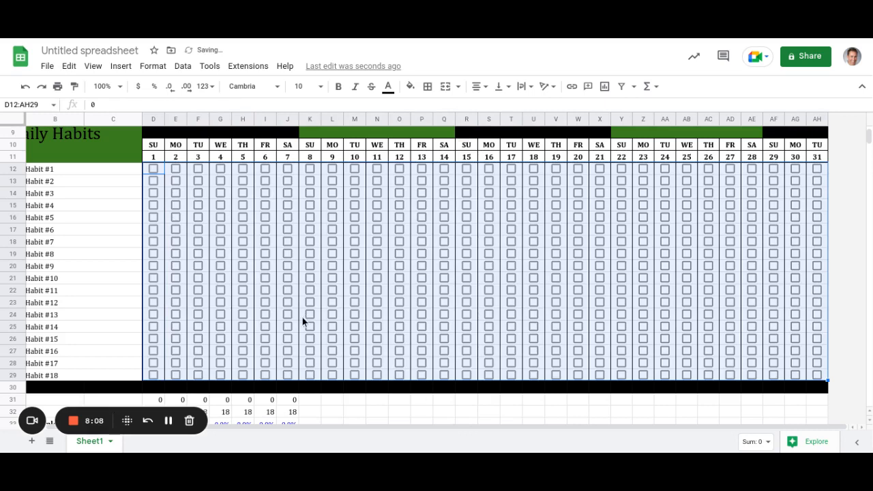
scroll(302, 317, down, 2)
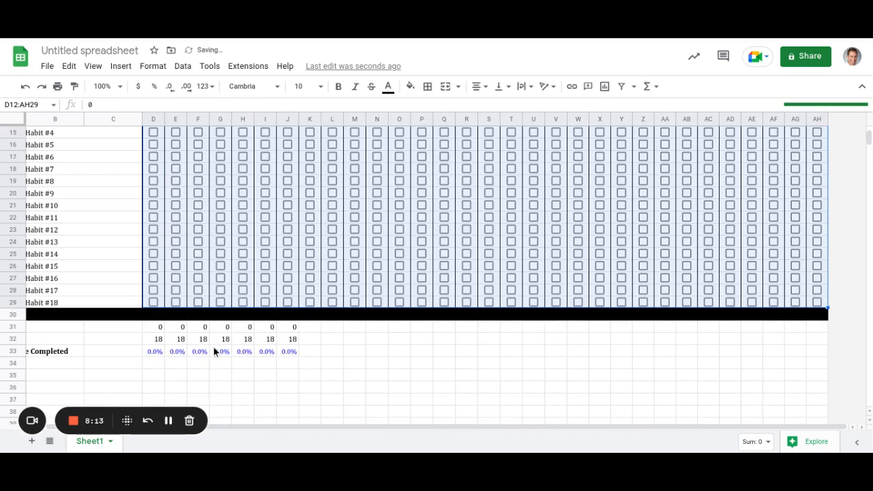
scroll(214, 347, up, 1)
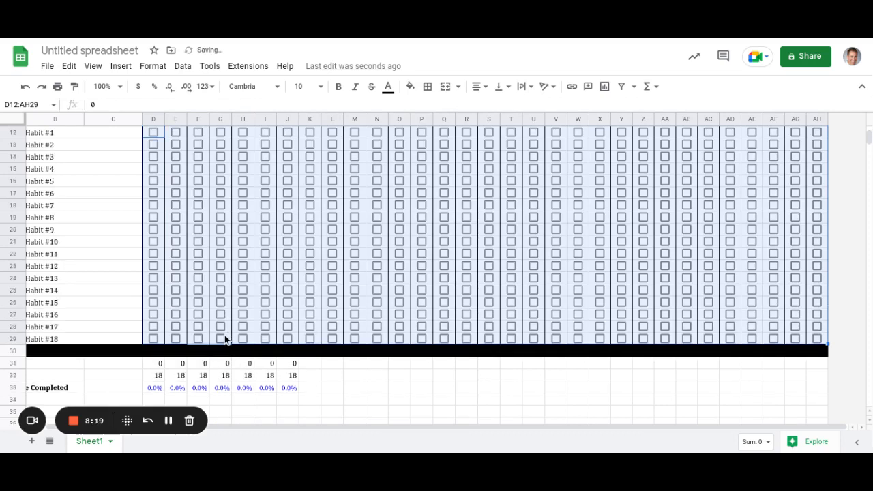
scroll(236, 314, up, 2)
scroll(235, 307, up, 1)
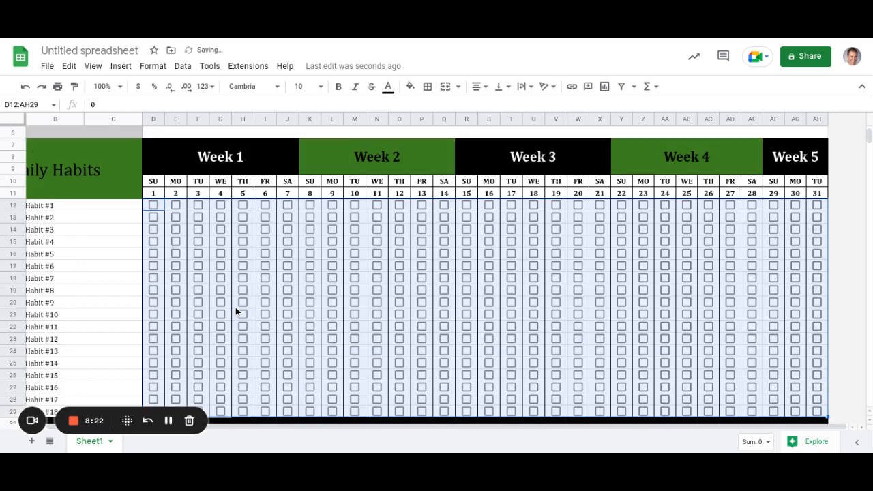
scroll(236, 312, down, 2)
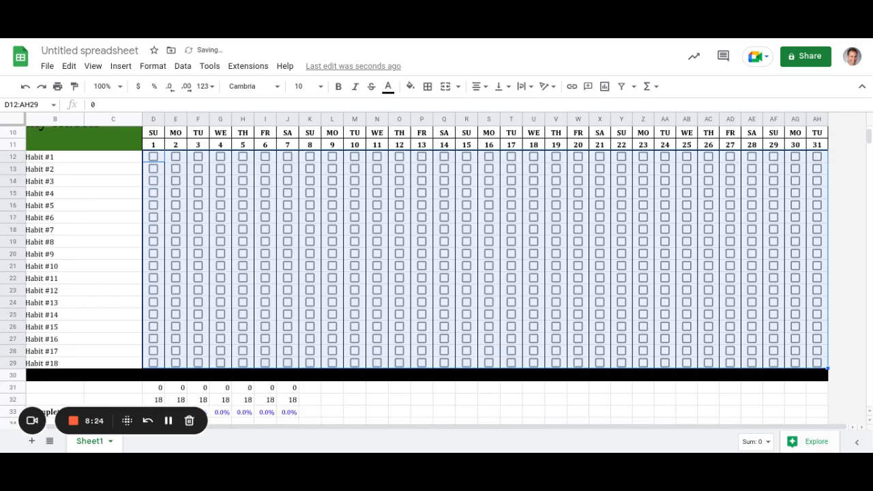
scroll(238, 301, up, 3)
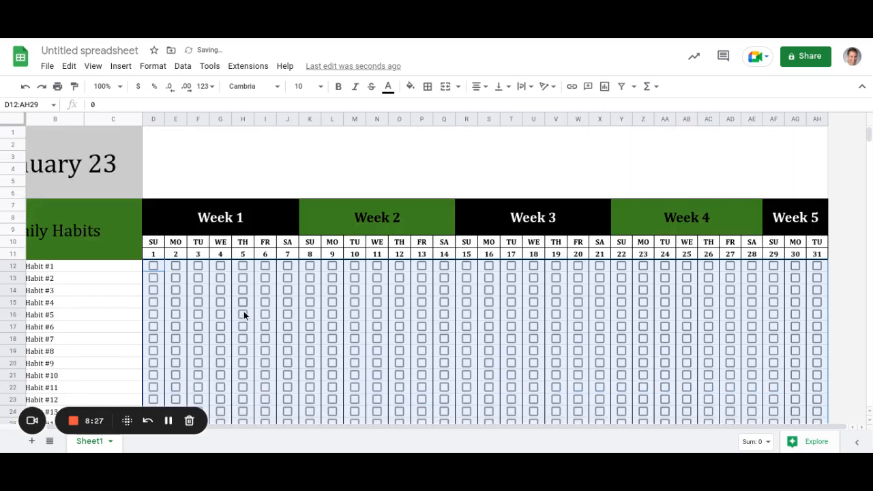
scroll(243, 313, down, 2)
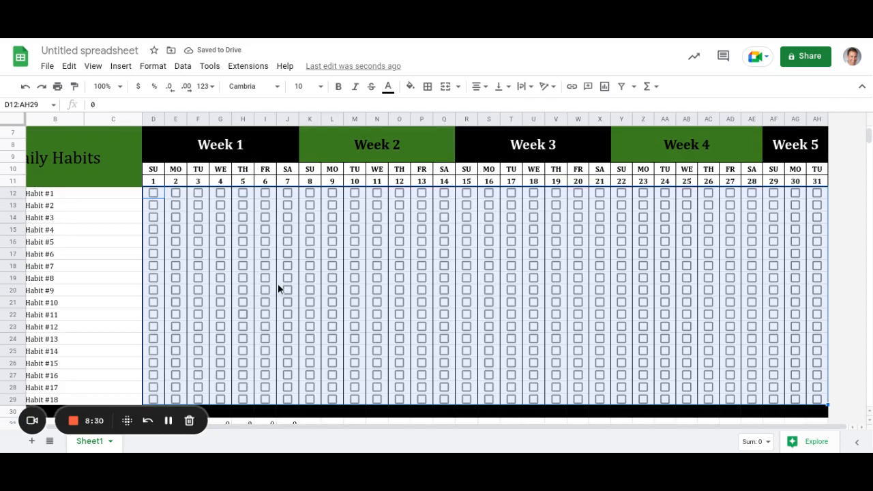
scroll(277, 288, down, 1)
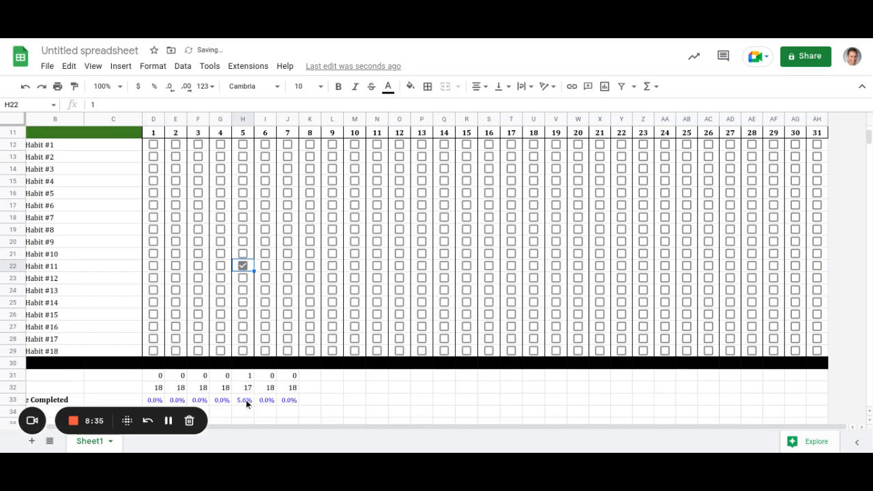
Clear the day 5 test tick, extend the totals through day 31, and tick Habits #16–#17 on day 13.
click(245, 269)
drag(292, 377, 863, 408)
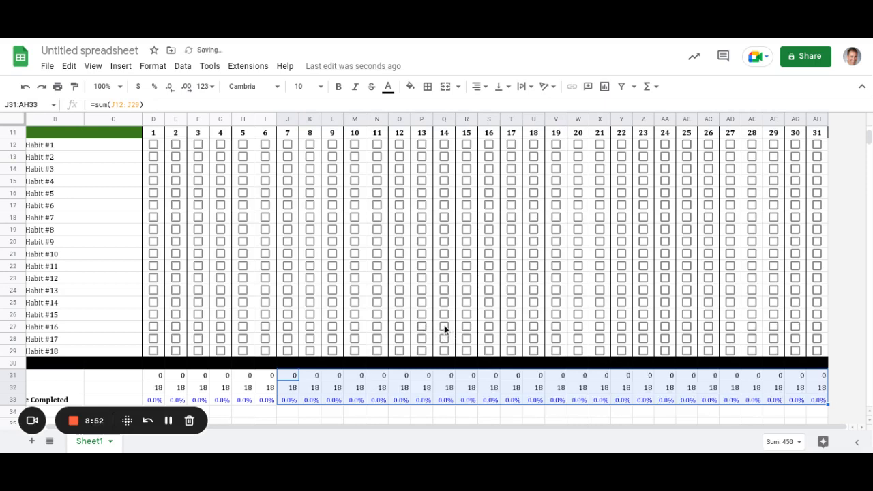
click(422, 327)
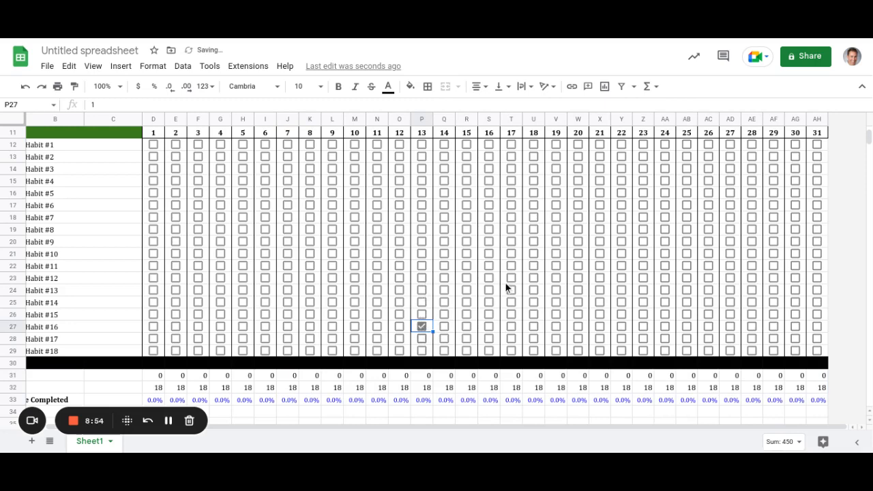
key(Down)
key(space)
Tick Habits #13 and #17 on day 18, then untick the test boxes.
click(540, 295)
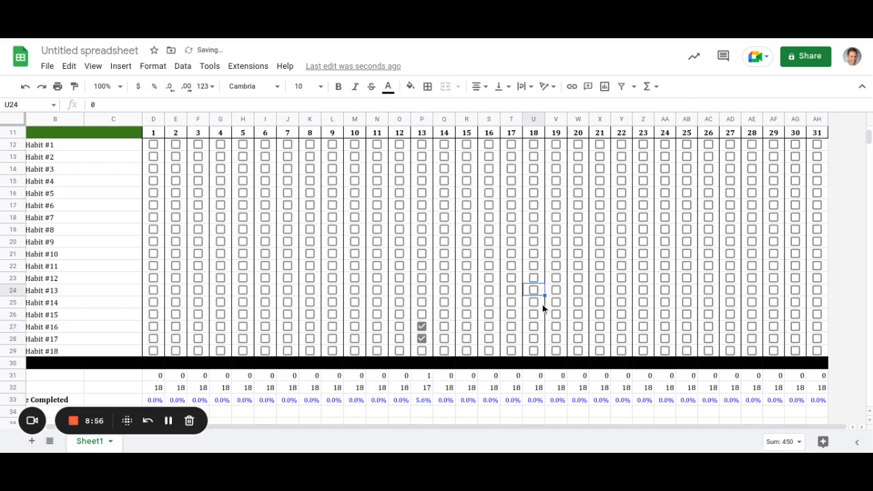
key(space)
click(545, 343)
key(space)
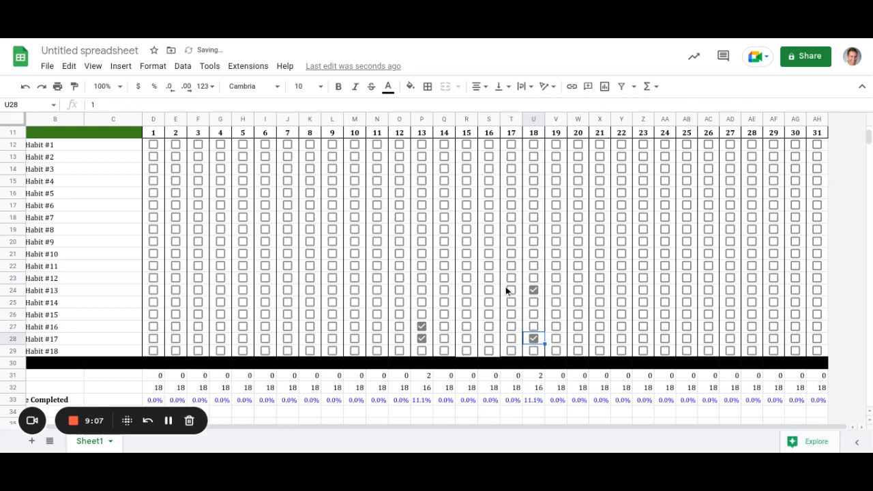
click(424, 327)
click(430, 339)
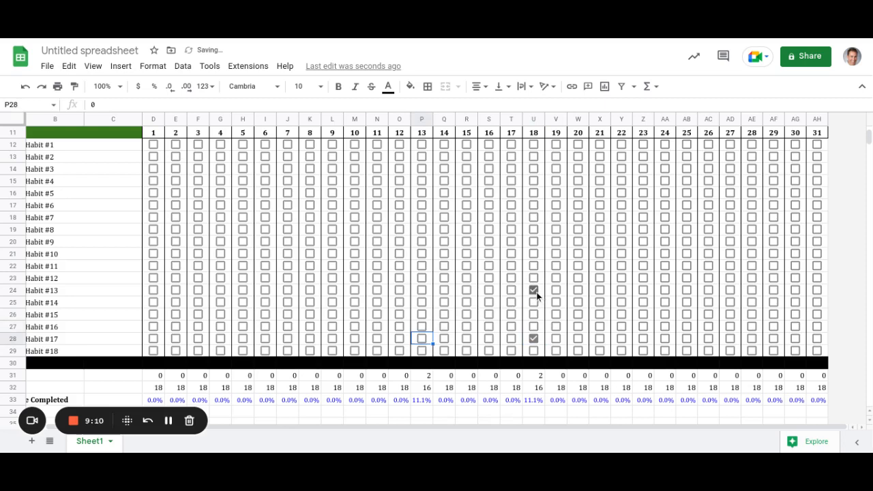
click(534, 339)
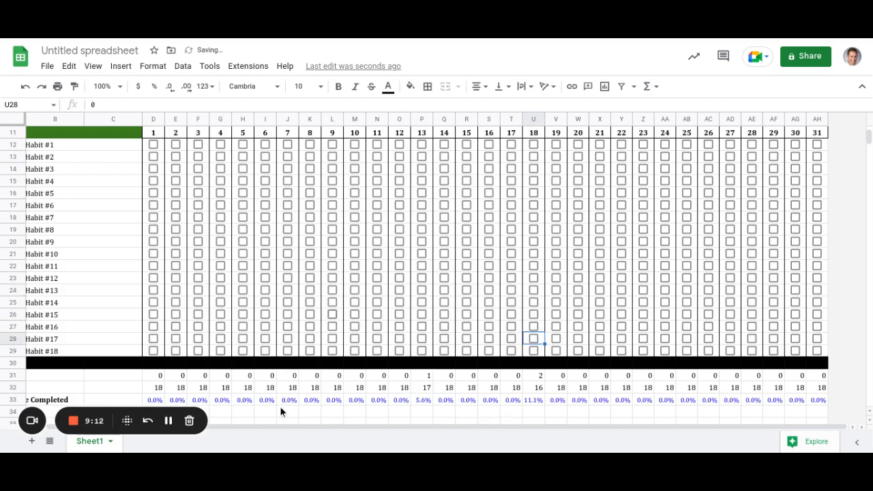
scroll(279, 416, down, 2)
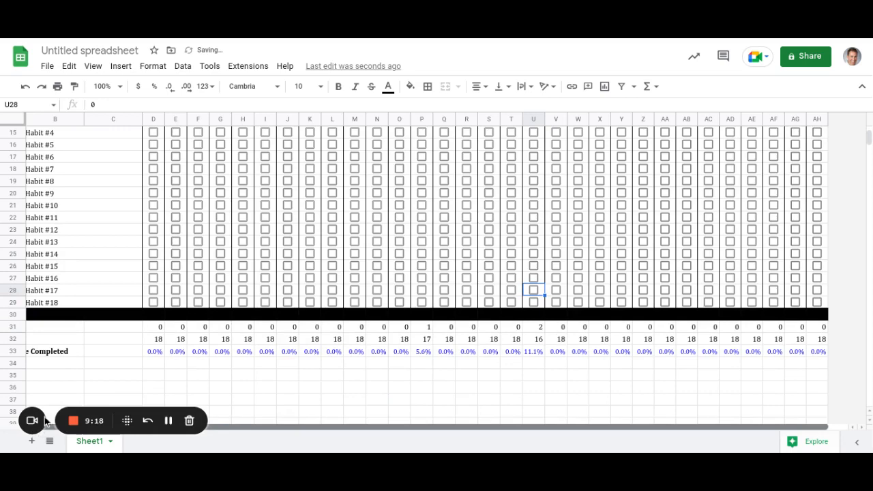
scroll(61, 193, up, 5)
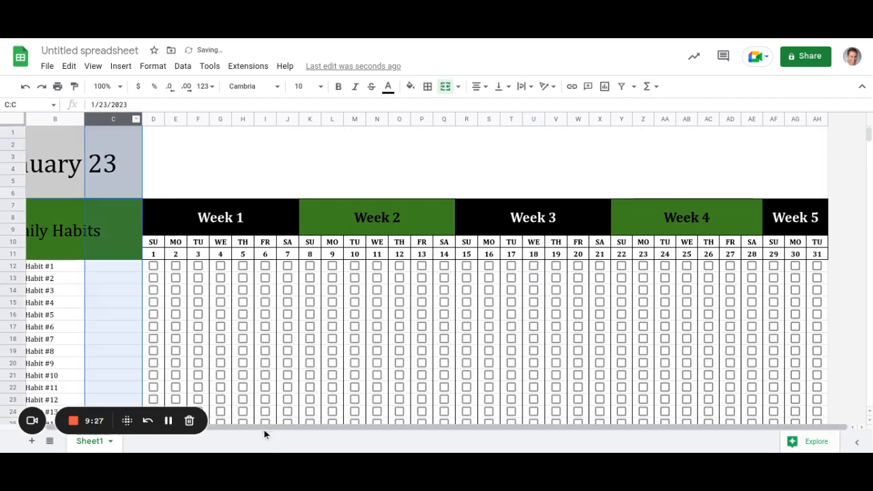
scroll(203, 437, left, 2)
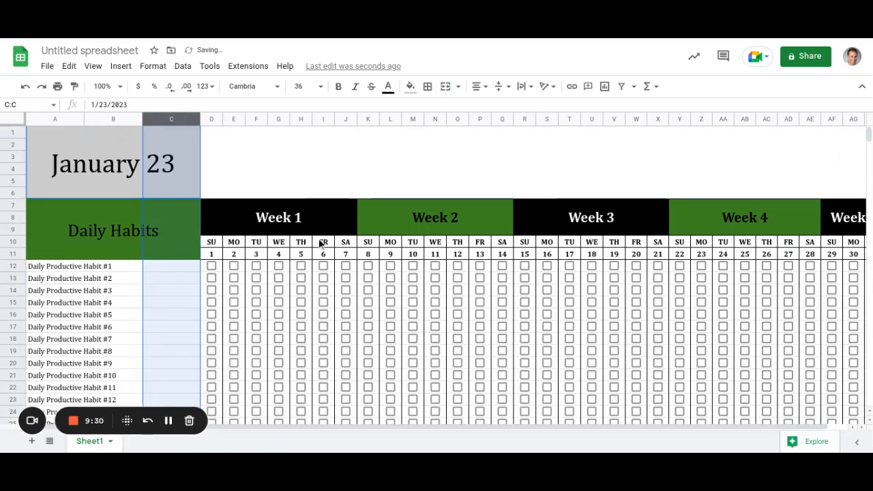
scroll(321, 261, down, 3)
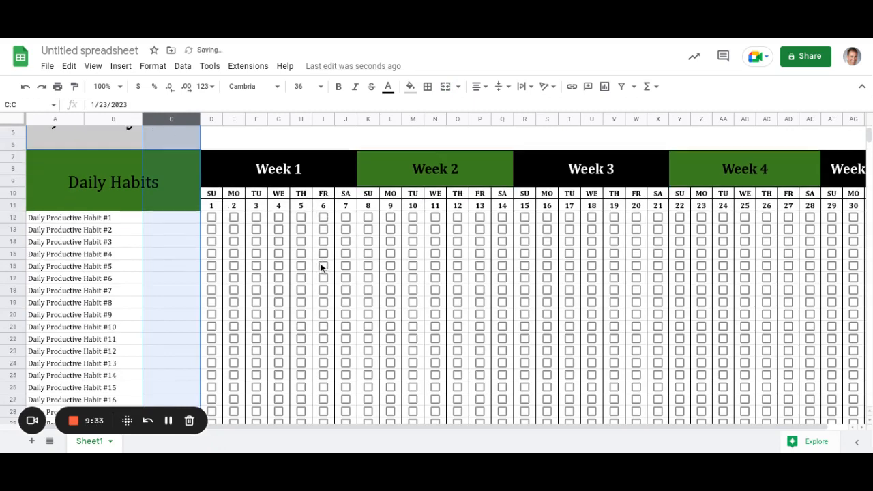
scroll(320, 262, down, 1)
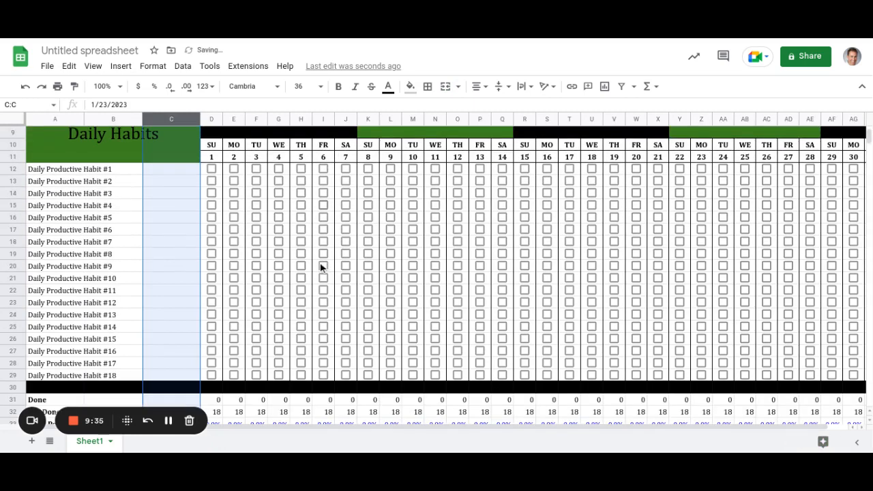
scroll(316, 169, up, 4)
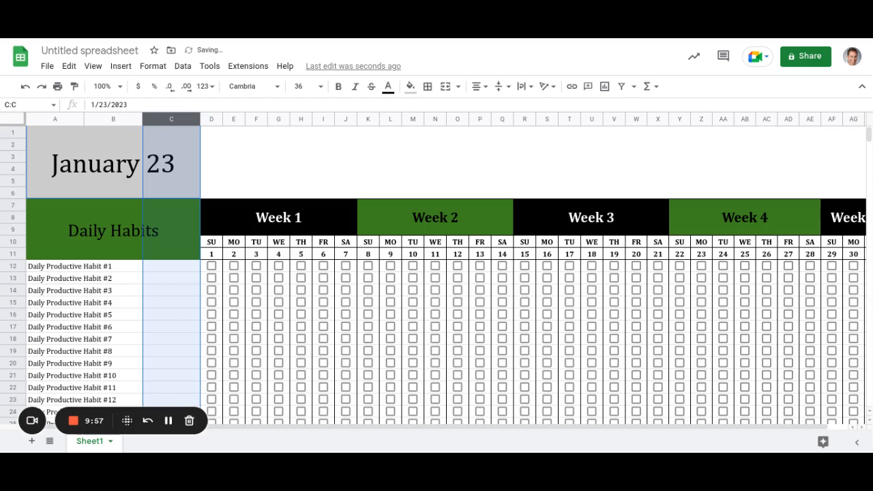
drag(241, 429, 645, 449)
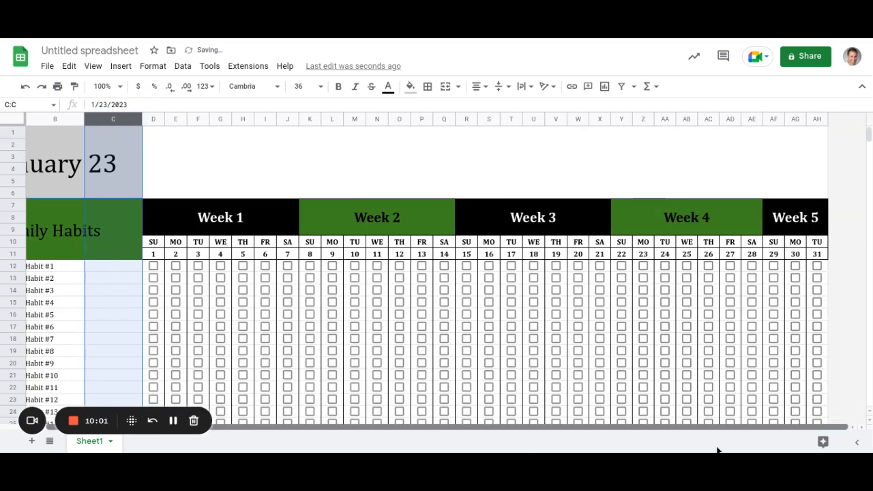
scroll(247, 317, down, 5)
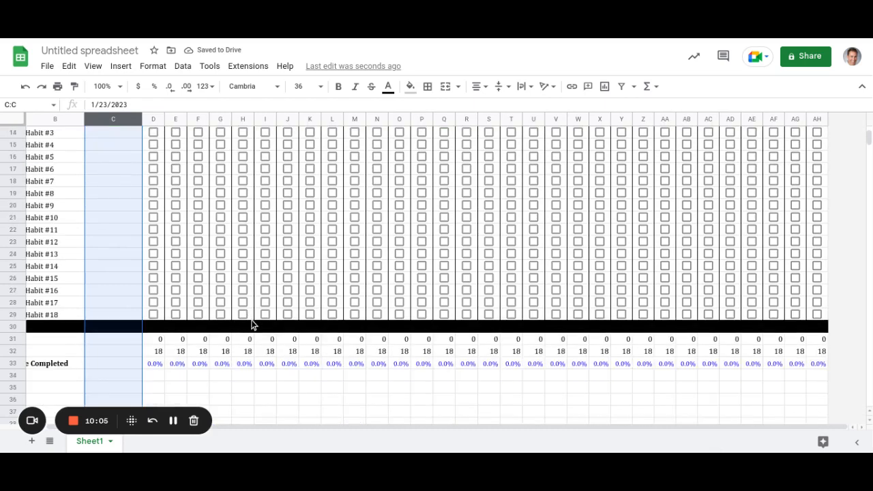
scroll(251, 325, up, 5)
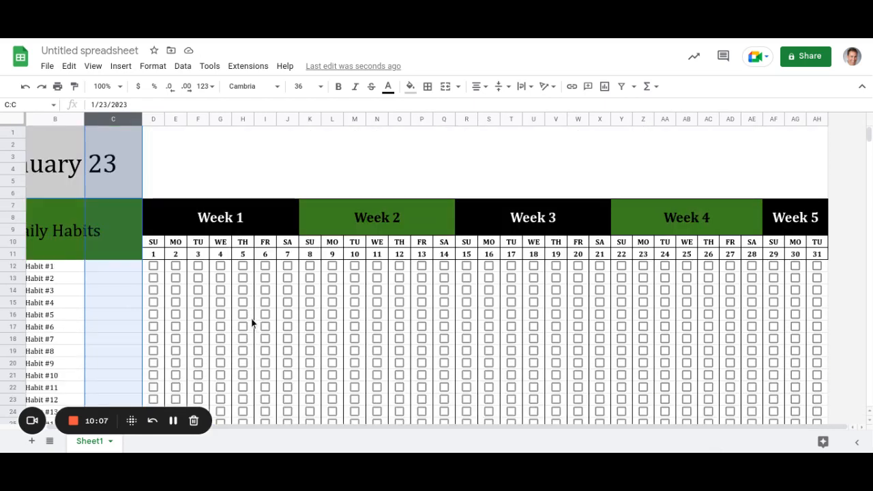
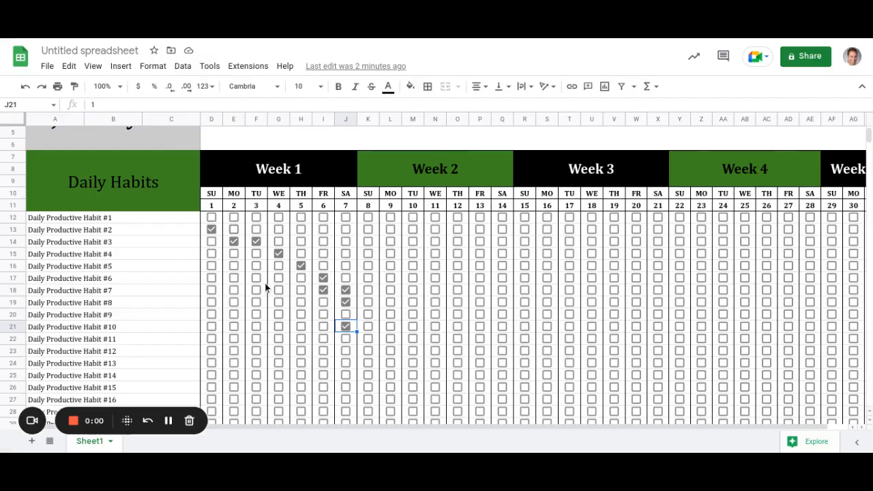
Copy the day 7 ticks for habits #7–#10 across through day 28.
click(219, 232)
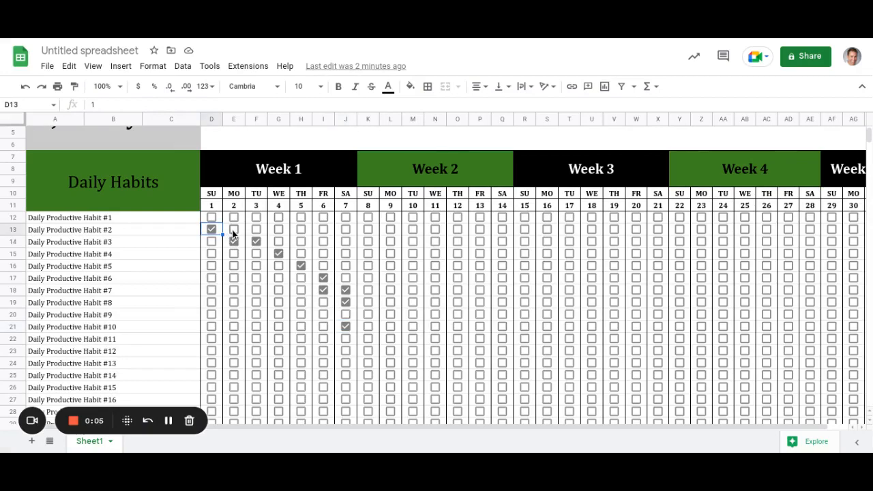
click(234, 241)
scroll(325, 333, down, 3)
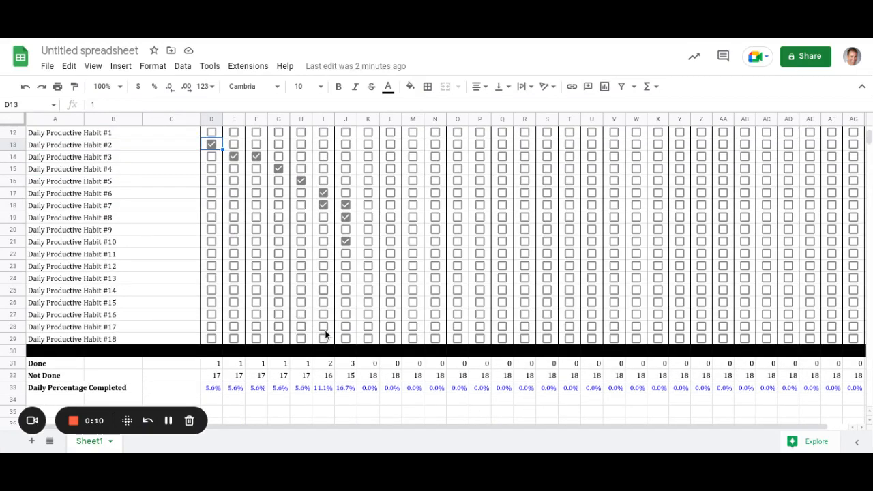
scroll(325, 333, up, 3)
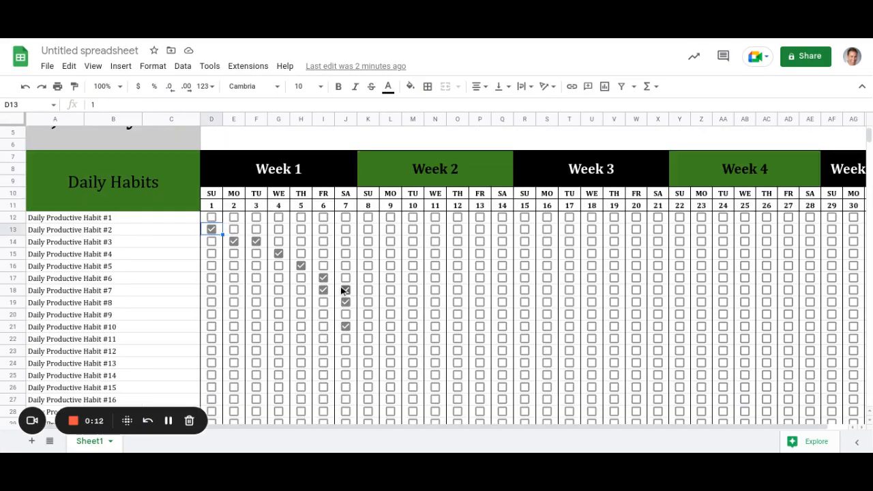
drag(345, 291, 349, 337)
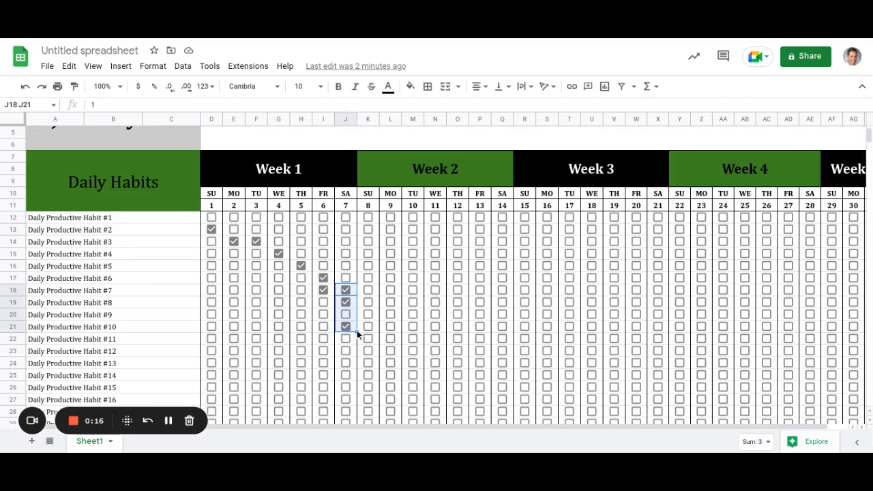
drag(357, 332, 802, 316)
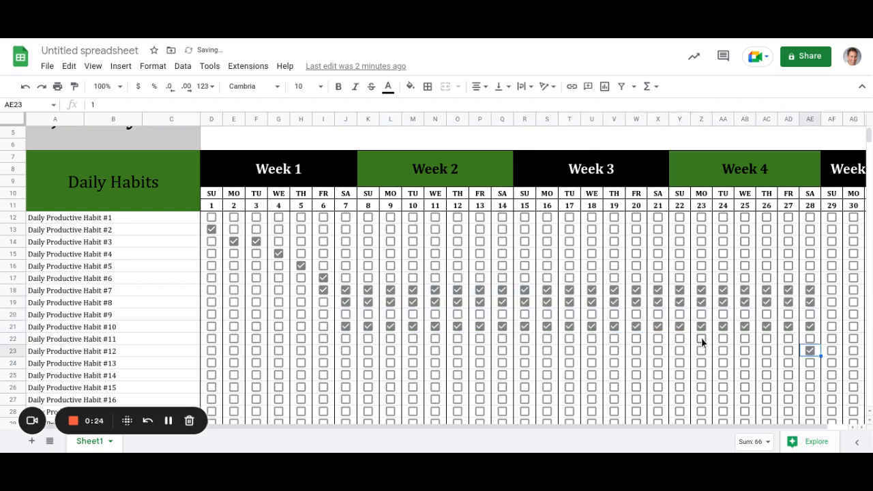
Select the daily Done totals row across the month.
scroll(381, 325, up, 2)
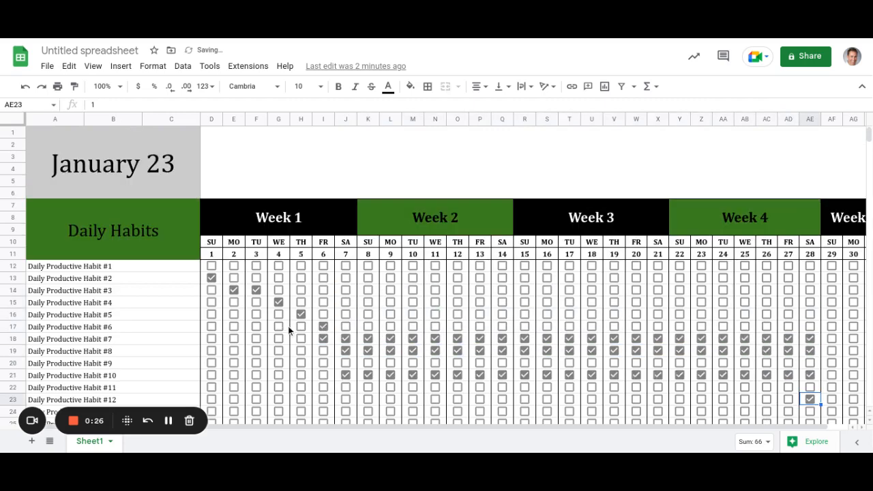
scroll(291, 324, down, 2)
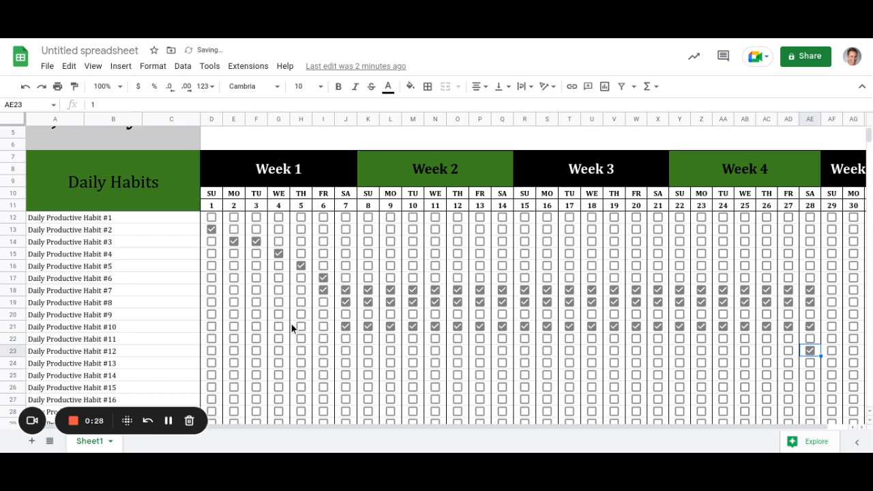
scroll(291, 324, down, 4)
scroll(293, 338, down, 5)
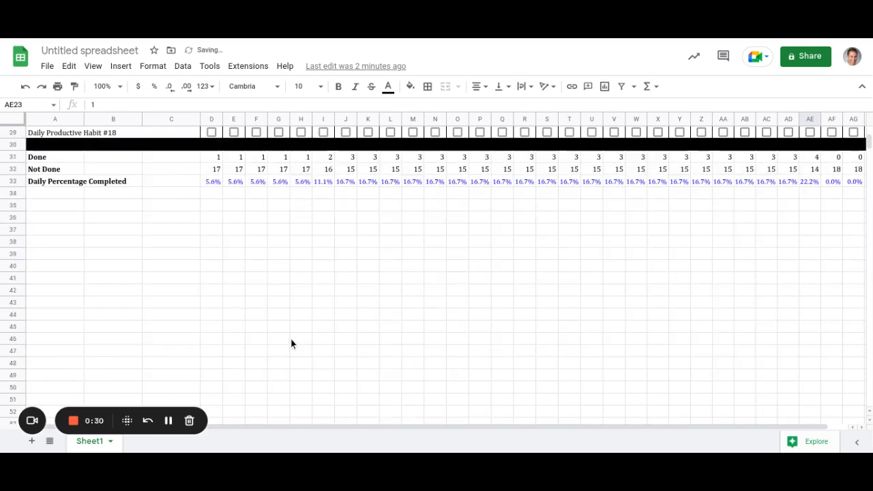
scroll(291, 344, up, 2)
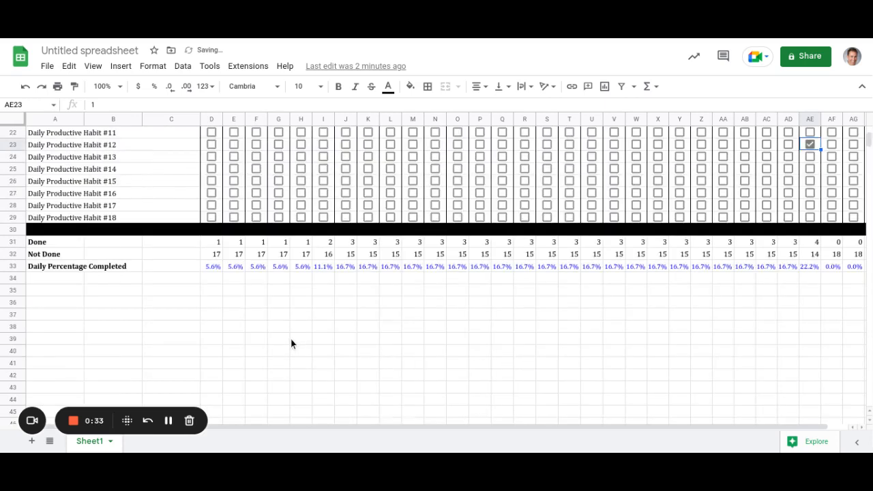
scroll(291, 344, up, 1)
scroll(228, 279, up, 1)
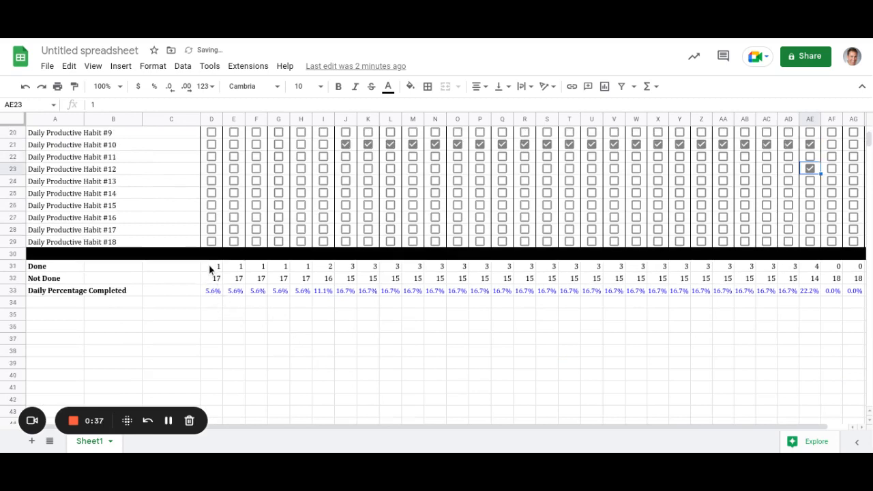
drag(210, 268, 864, 272)
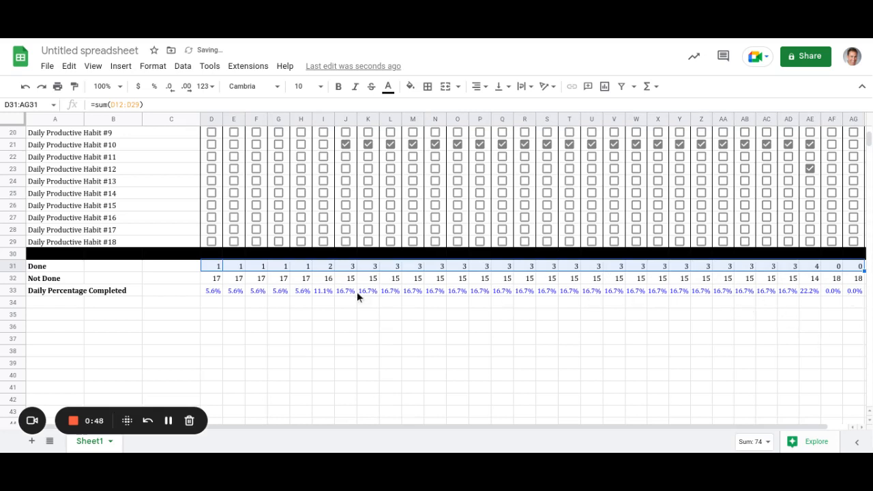
Insert a line chart of the daily Done totals in D31:AG31.
click(184, 68)
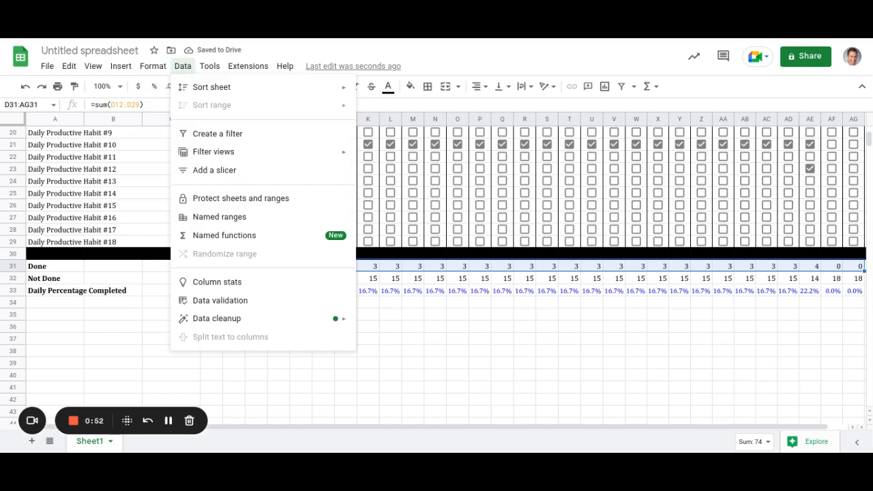
mouse_move(153, 69)
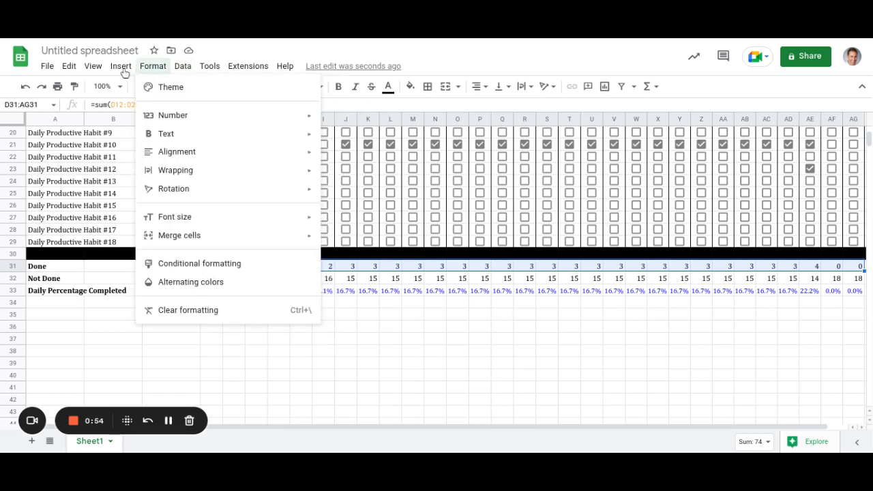
mouse_move(121, 70)
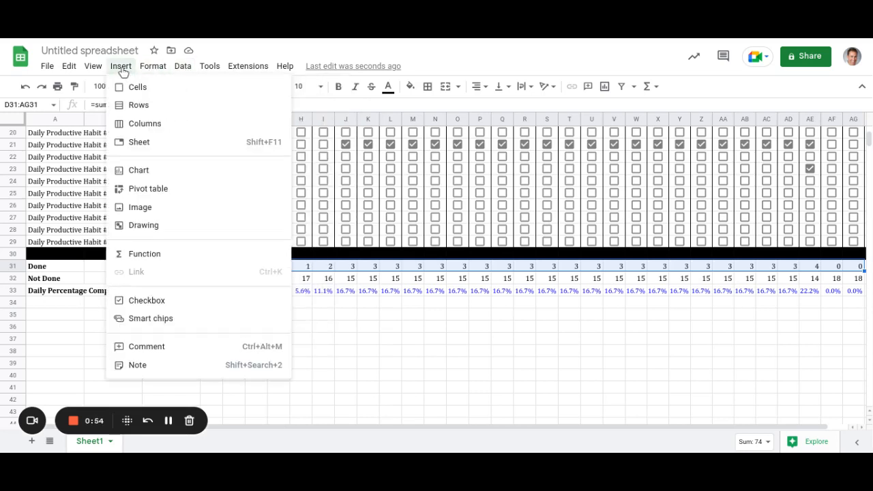
click(141, 177)
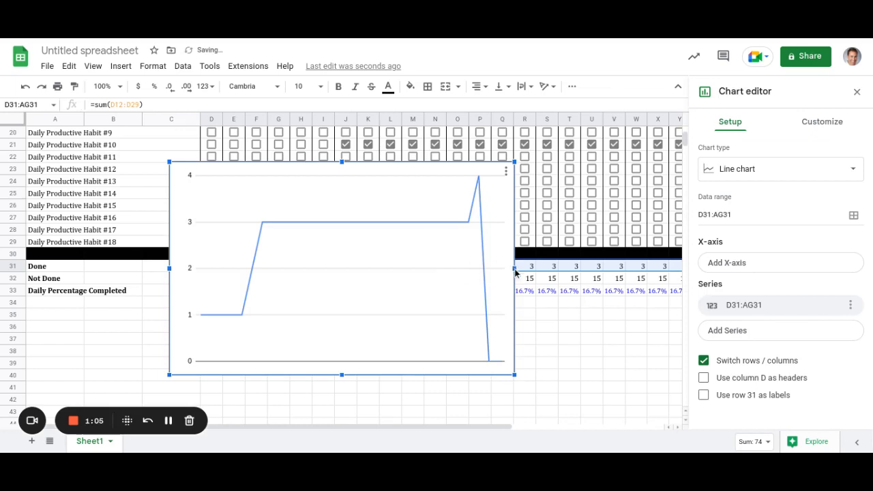
Widen the chart to the right and move it up over the sheet.
drag(643, 260, 661, 262)
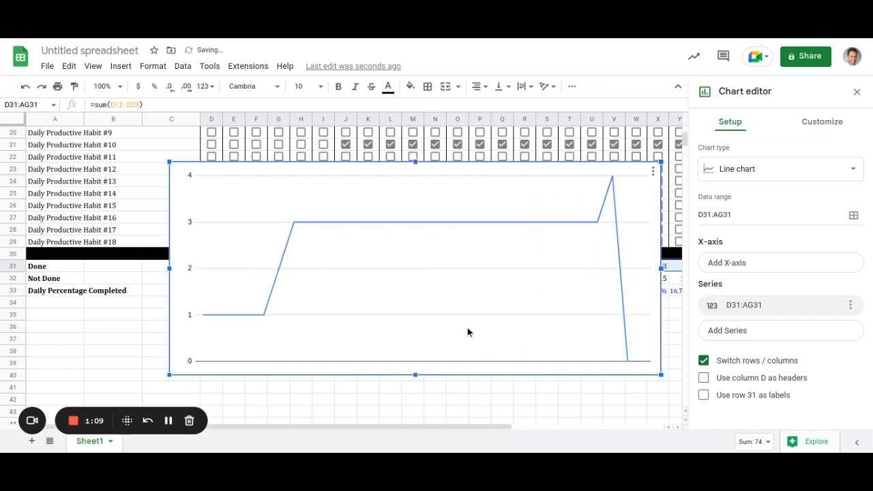
scroll(444, 303, up, 1)
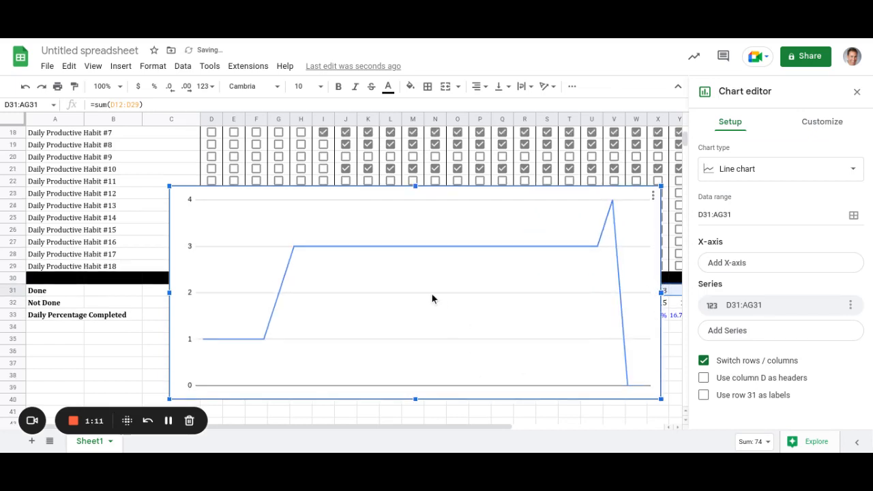
scroll(437, 300, up, 1)
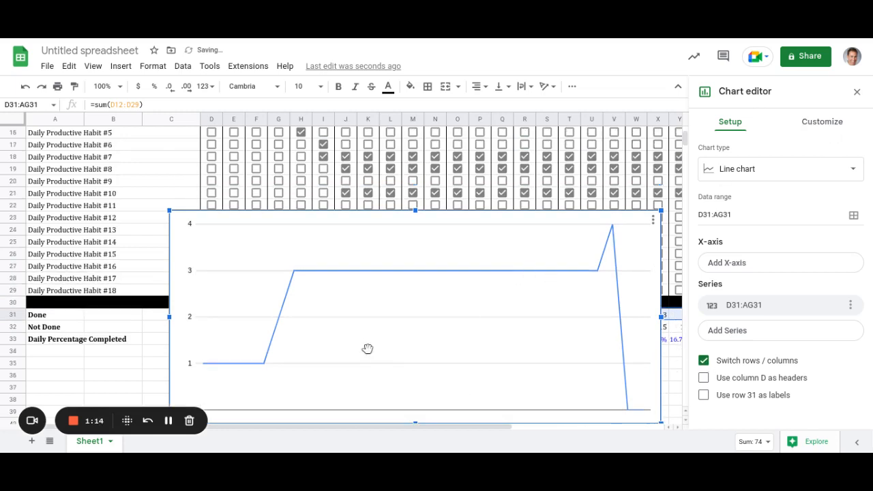
drag(359, 259, 346, 218)
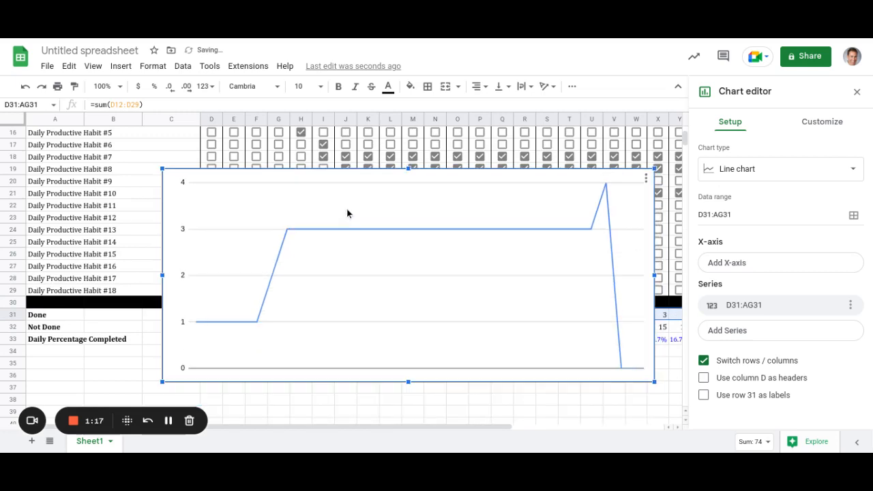
drag(354, 172, 355, 169)
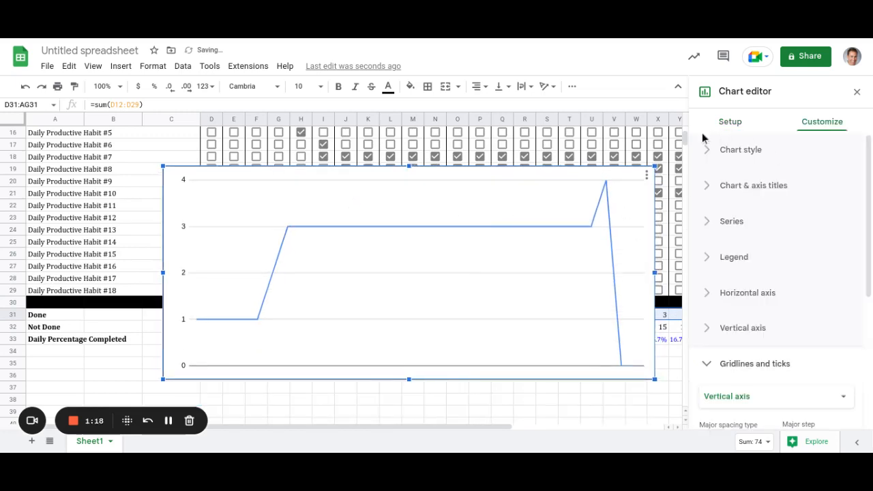
click(545, 398)
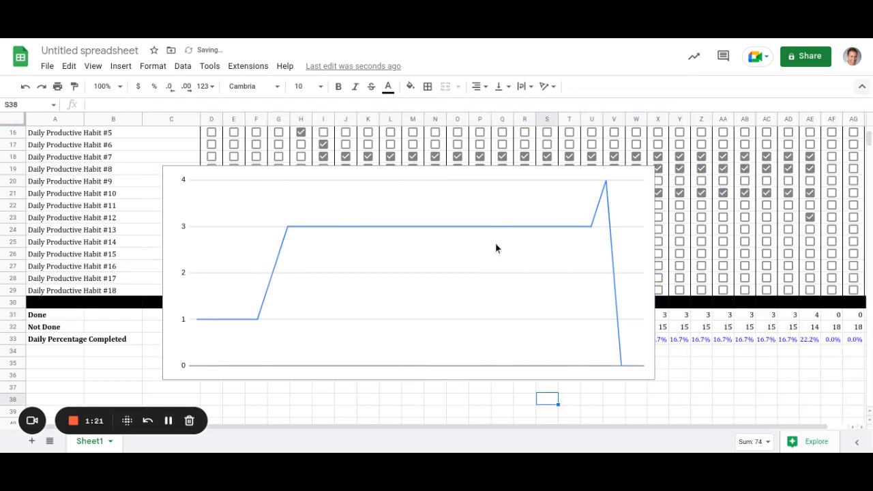
Move the Done chart up beside January 23 and shrink it to end at row 6.
scroll(439, 241, down, 1)
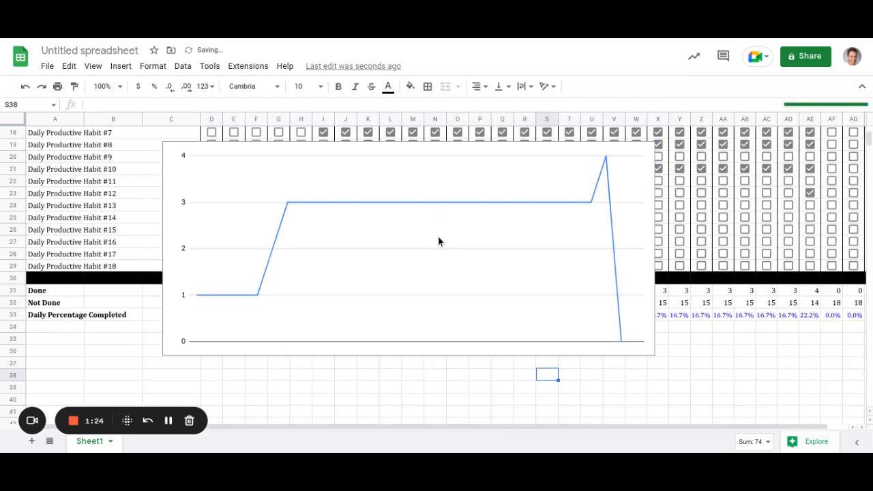
scroll(430, 237, up, 5)
scroll(427, 270, up, 1)
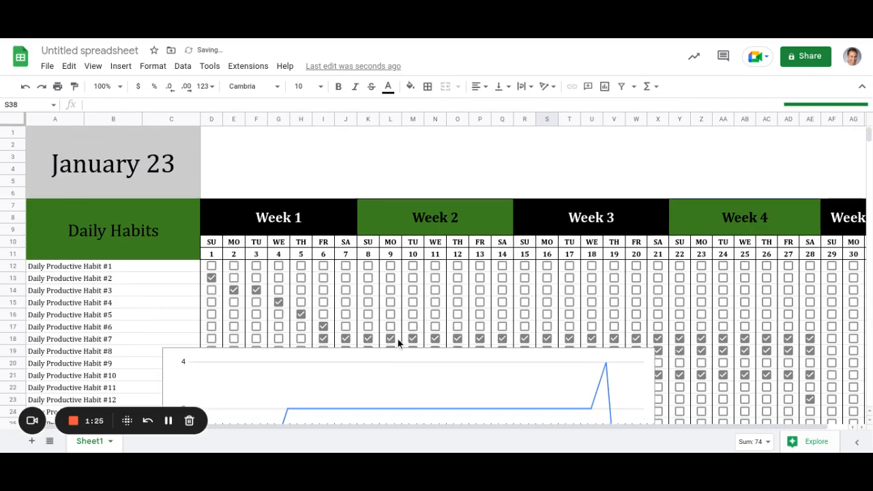
scroll(402, 381, down, 4)
click(399, 387)
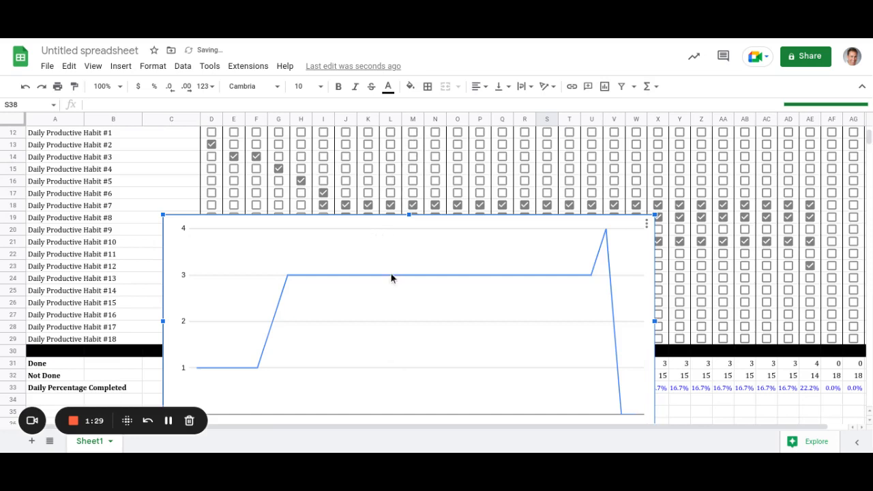
scroll(435, 250, up, 1)
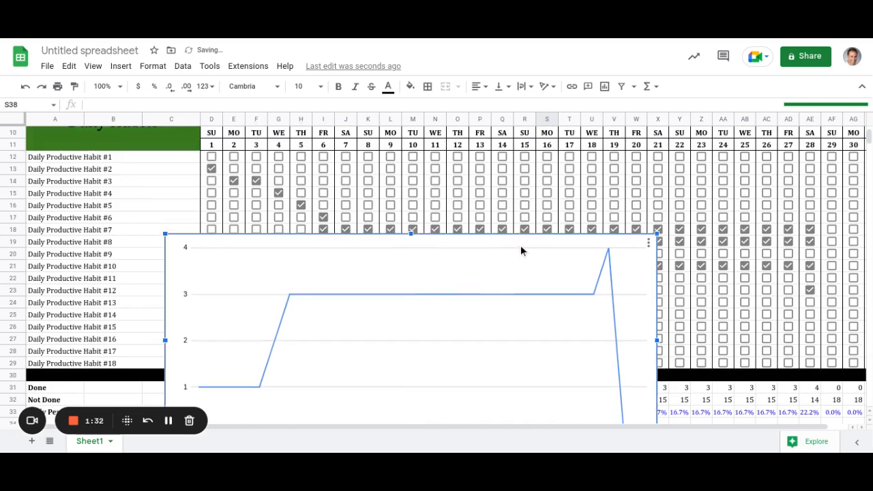
scroll(522, 252, down, 1)
scroll(514, 280, up, 5)
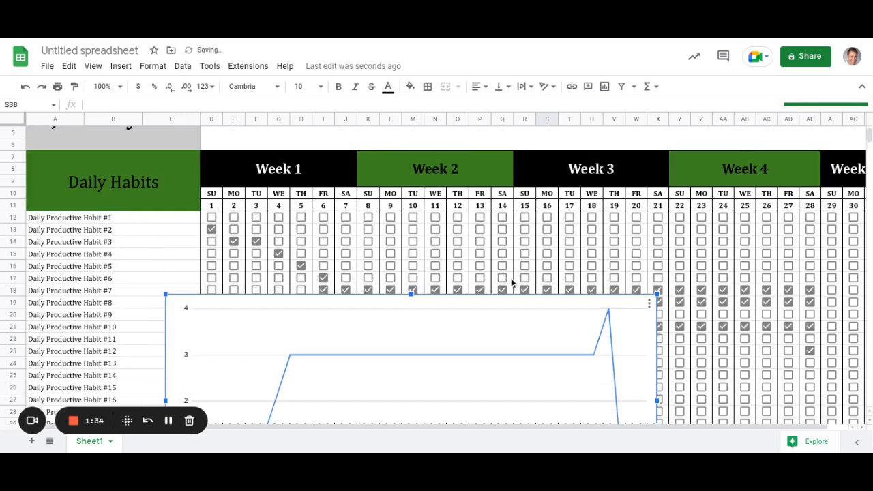
drag(442, 353, 509, 139)
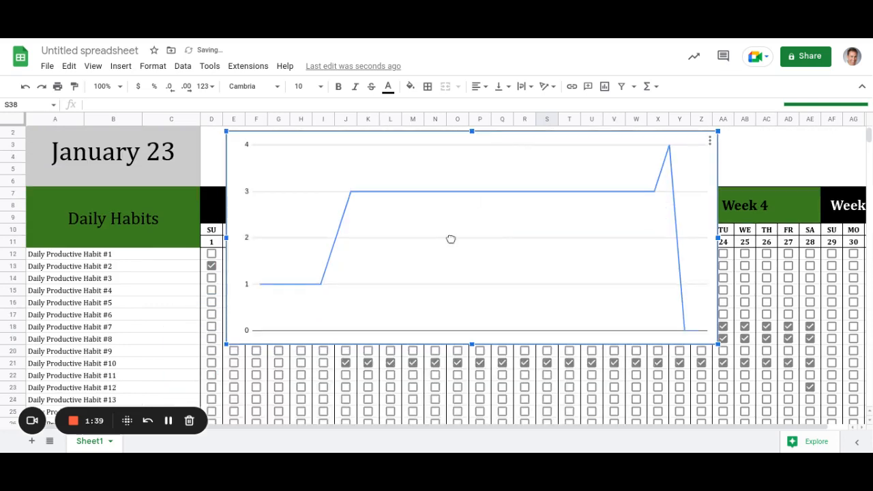
scroll(437, 379, up, 1)
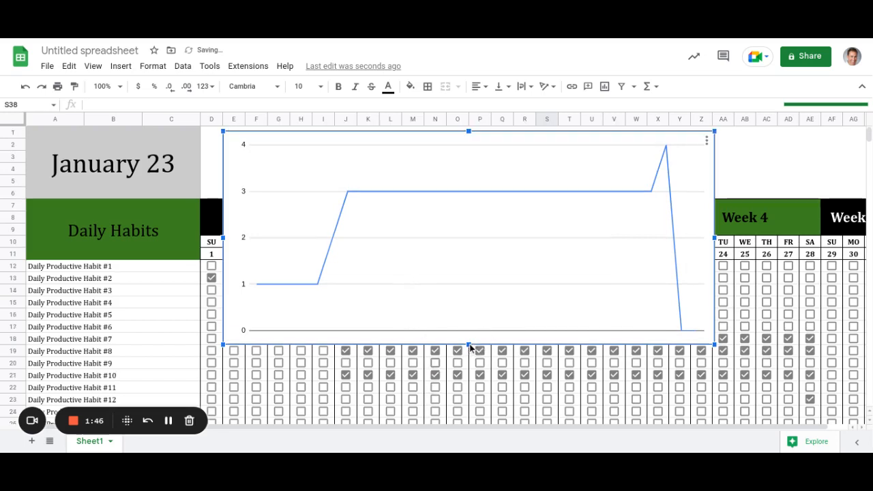
drag(456, 232, 474, 196)
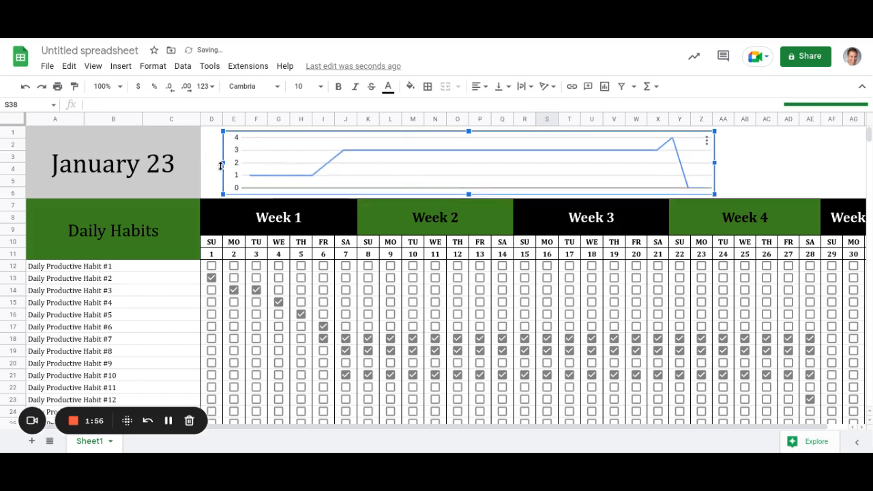
Widen the chart on both sides and stretch it taller toward row 1.
drag(224, 162, 203, 164)
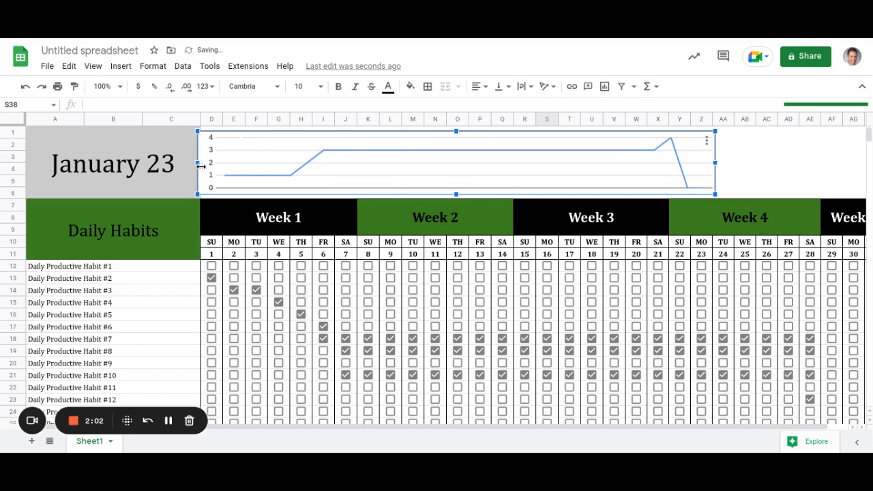
drag(460, 195, 459, 198)
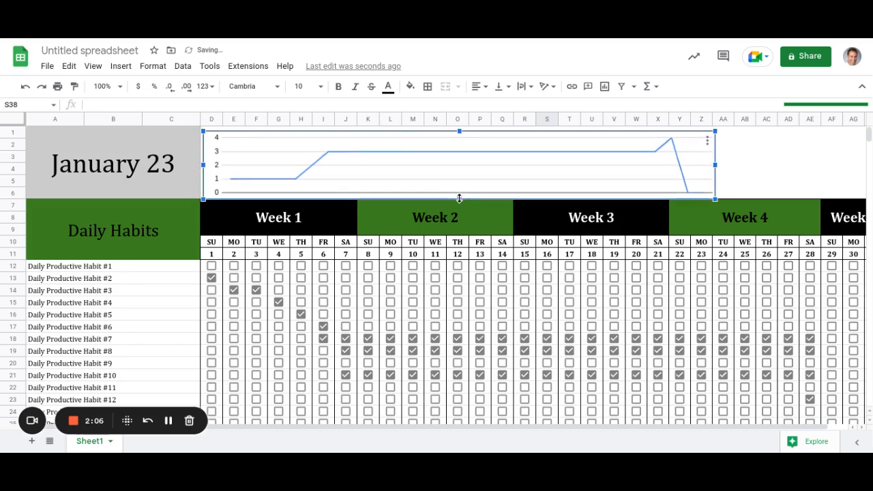
drag(713, 165, 863, 164)
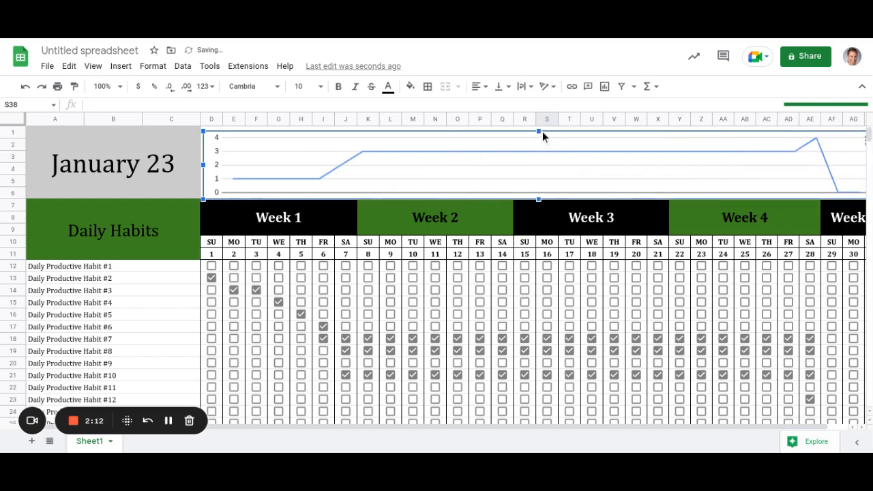
drag(539, 131, 534, 117)
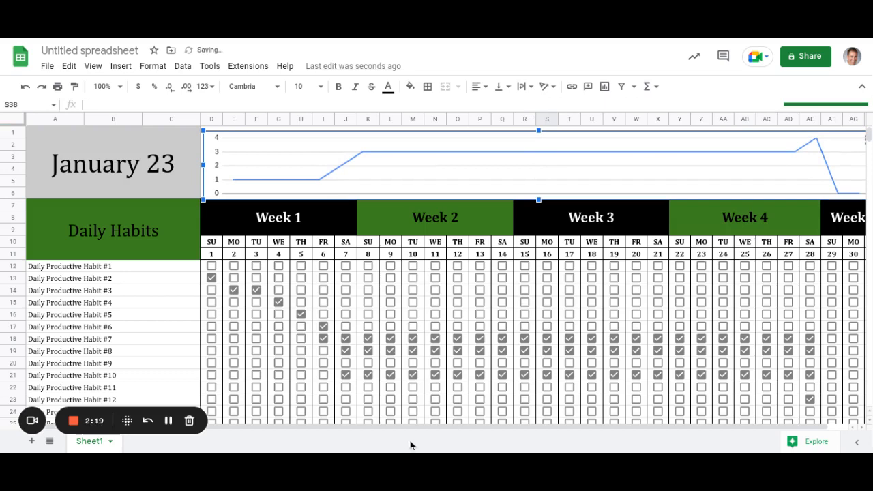
drag(517, 432, 540, 434)
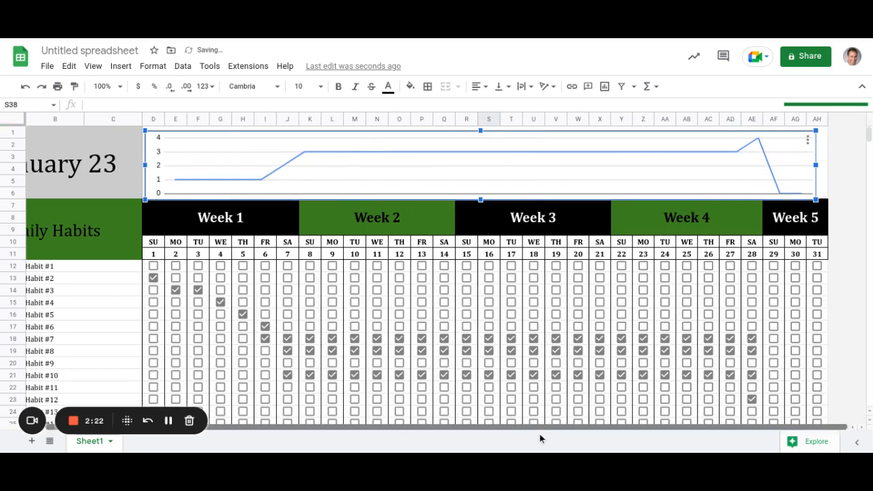
Align the chart edges to columns D–AH, then select Habit #8's ticks for days 25–28.
drag(816, 166, 828, 164)
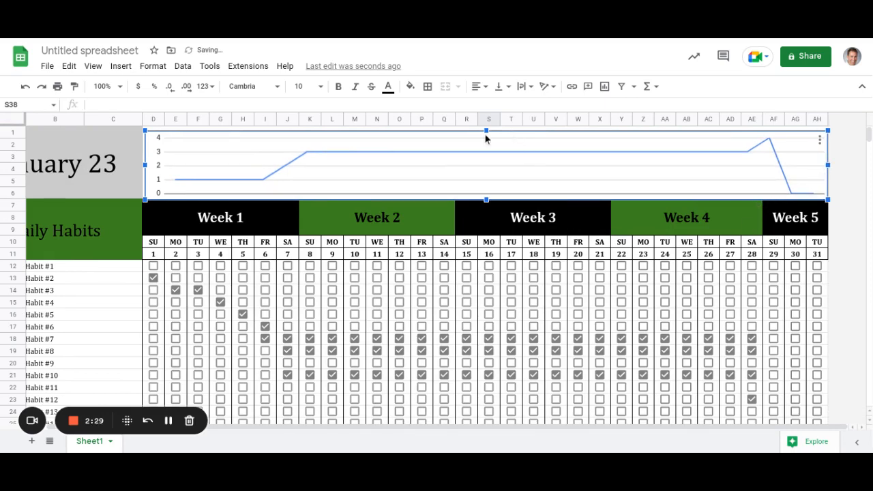
drag(487, 128, 487, 125)
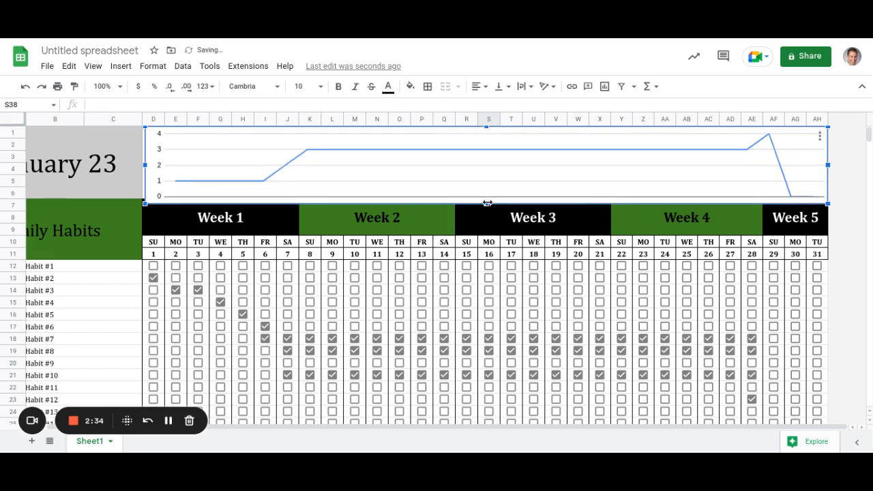
drag(487, 204, 486, 199)
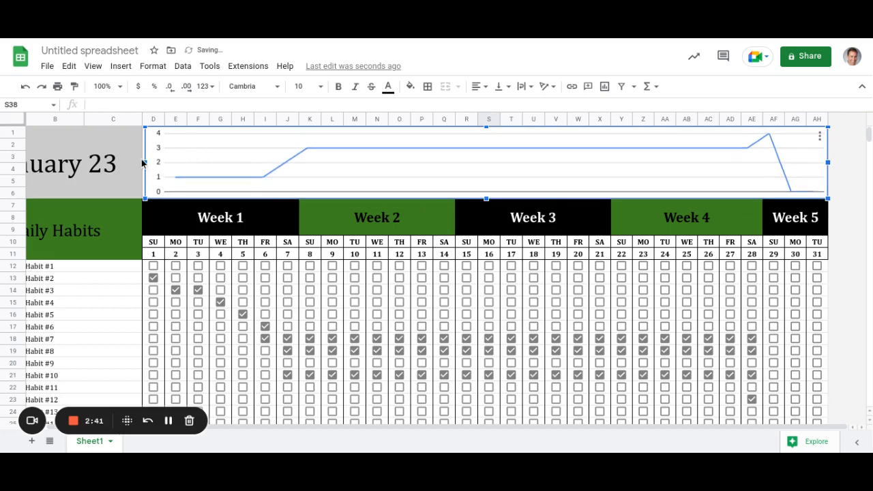
drag(146, 162, 142, 163)
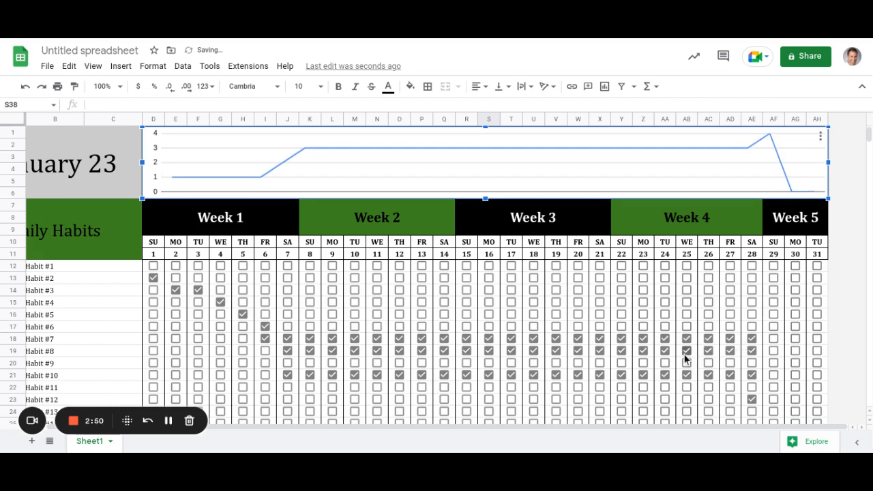
drag(688, 351, 764, 355)
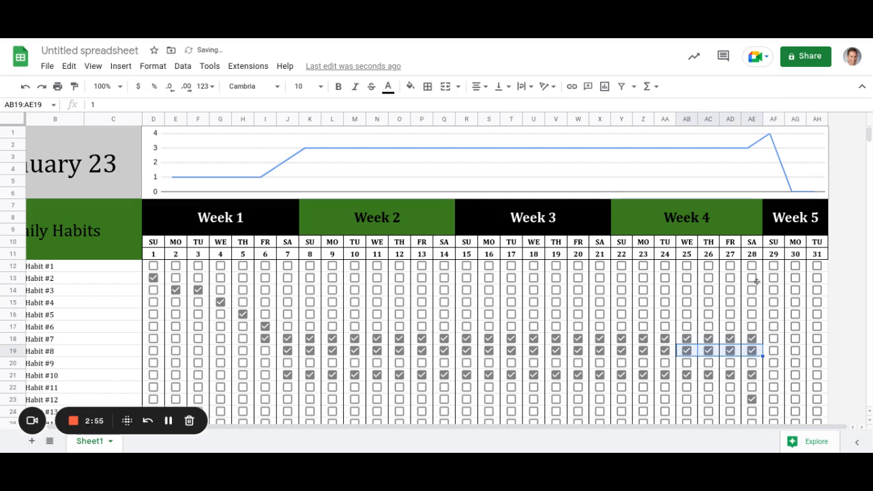
Copy Habit #8's day 25–28 ticks into AB13:AH19, then open the chart's options menu.
key(ctrl+c)
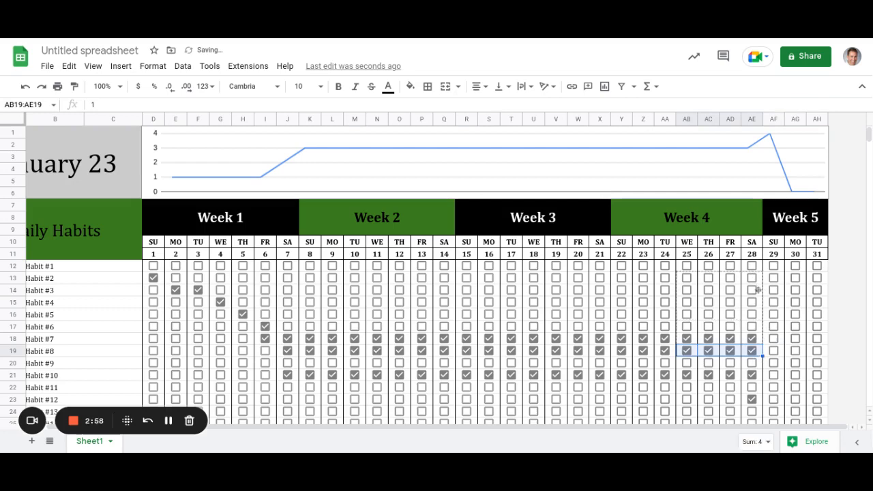
drag(770, 361, 818, 358)
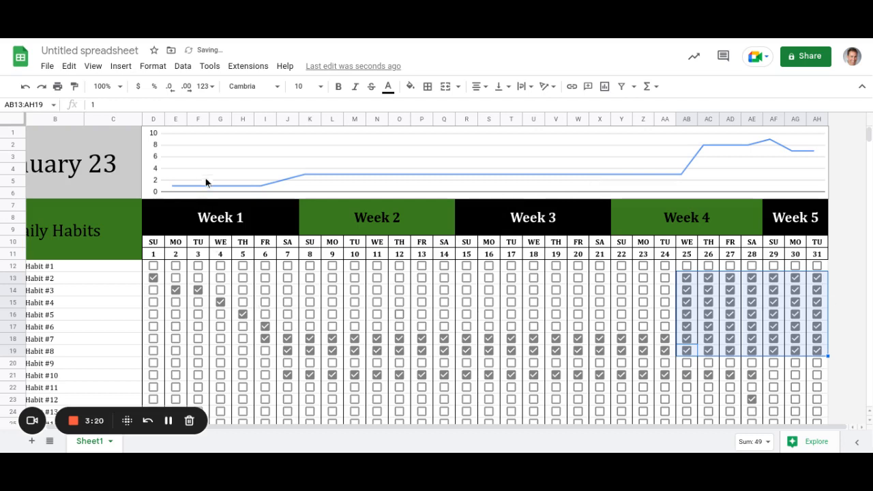
click(254, 192)
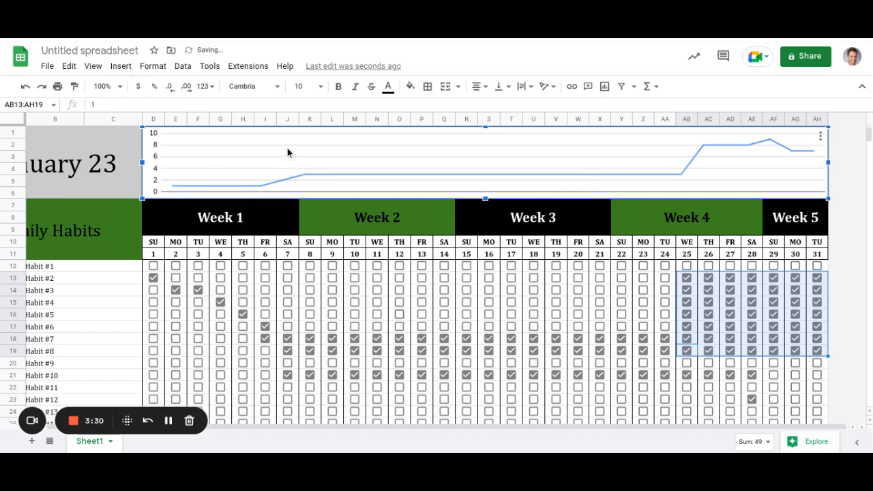
click(821, 138)
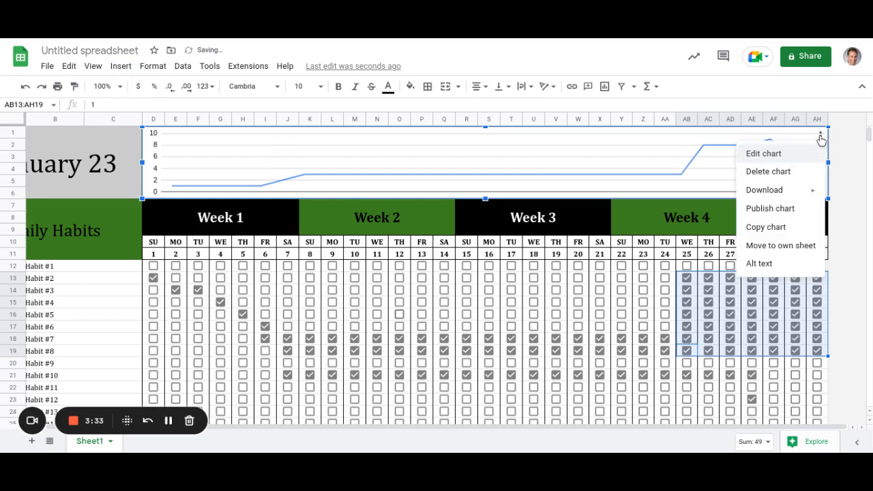
click(781, 159)
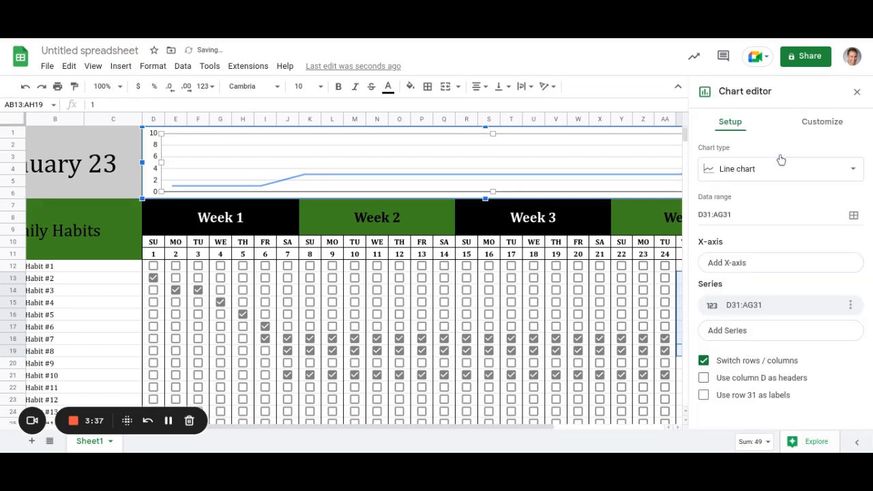
click(808, 179)
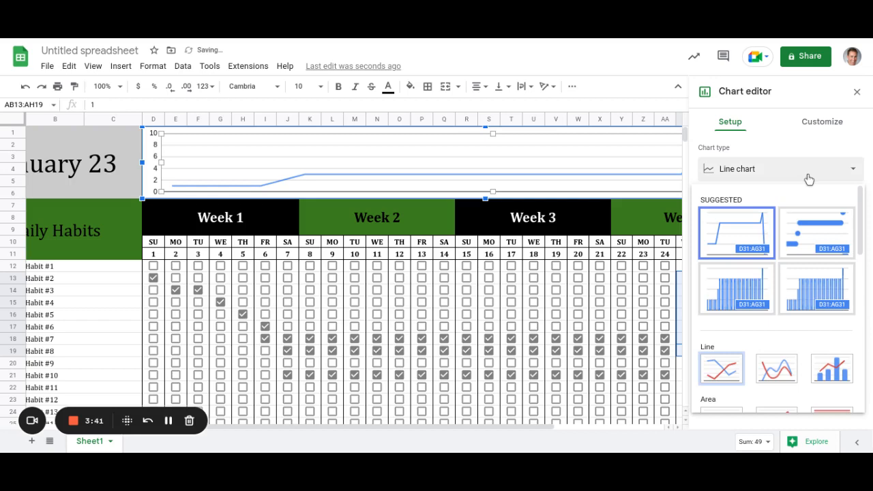
scroll(782, 374, down, 2)
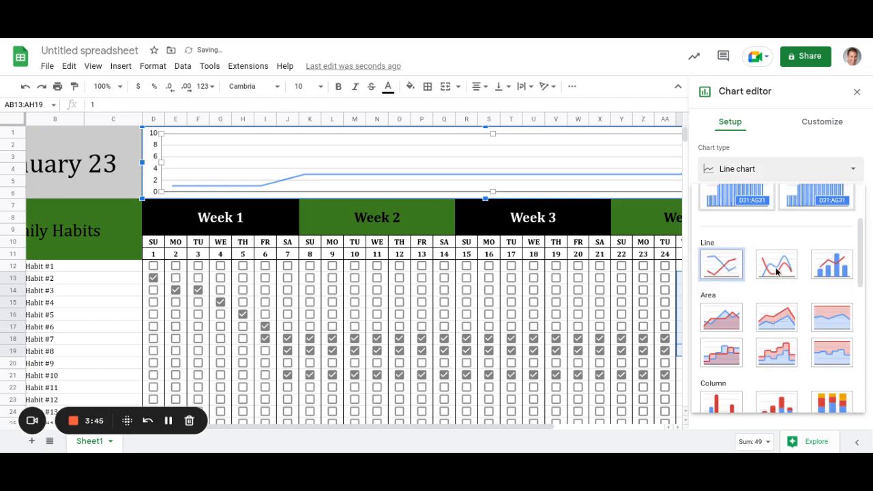
scroll(775, 273, down, 2)
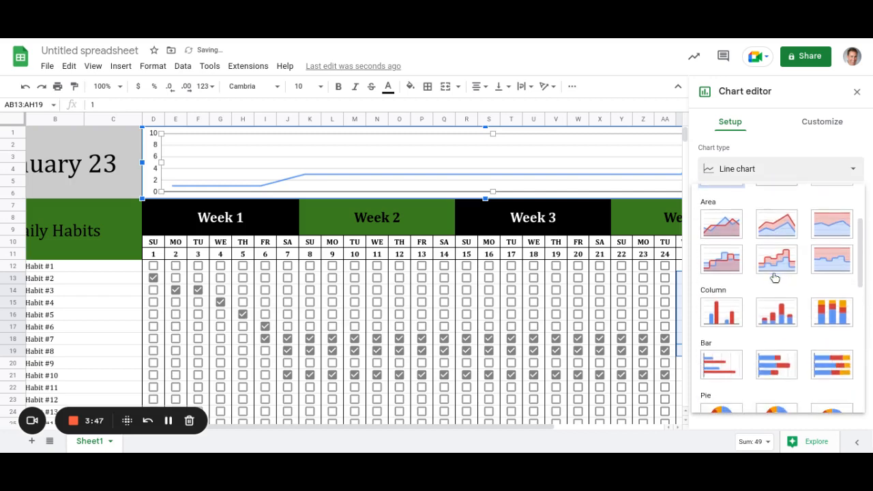
scroll(774, 278, down, 2)
scroll(774, 277, up, 5)
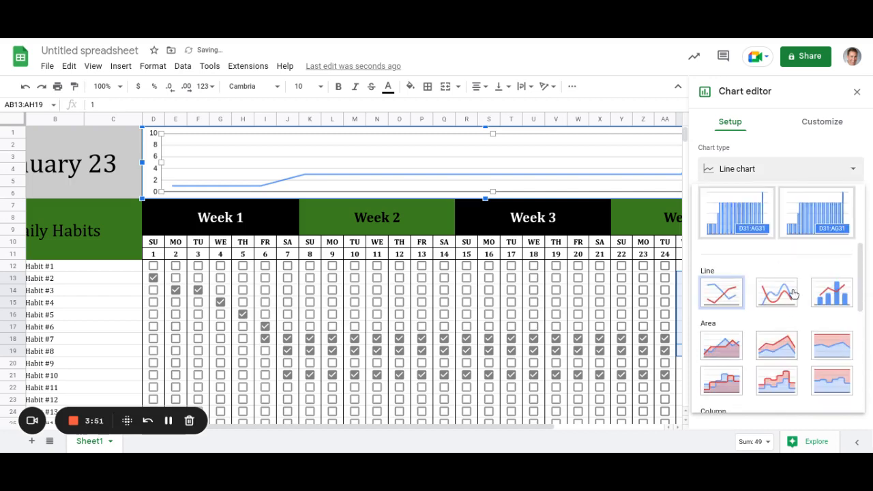
scroll(783, 300, up, 2)
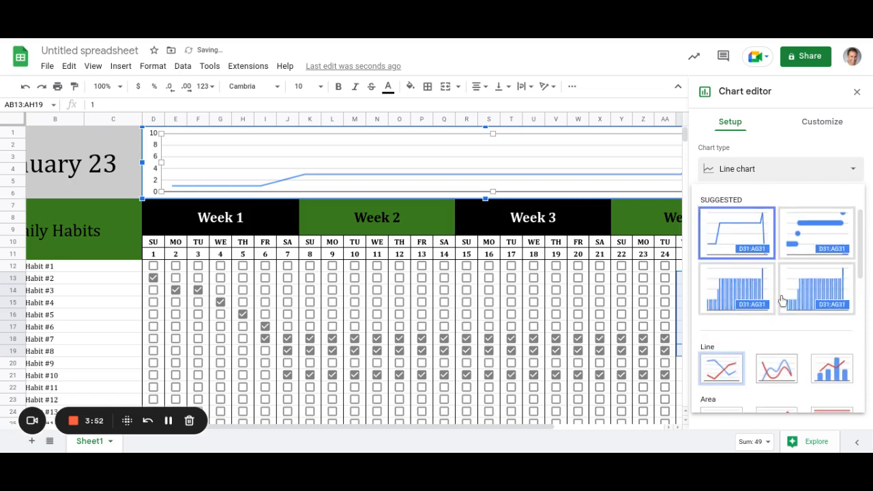
scroll(783, 300, down, 3)
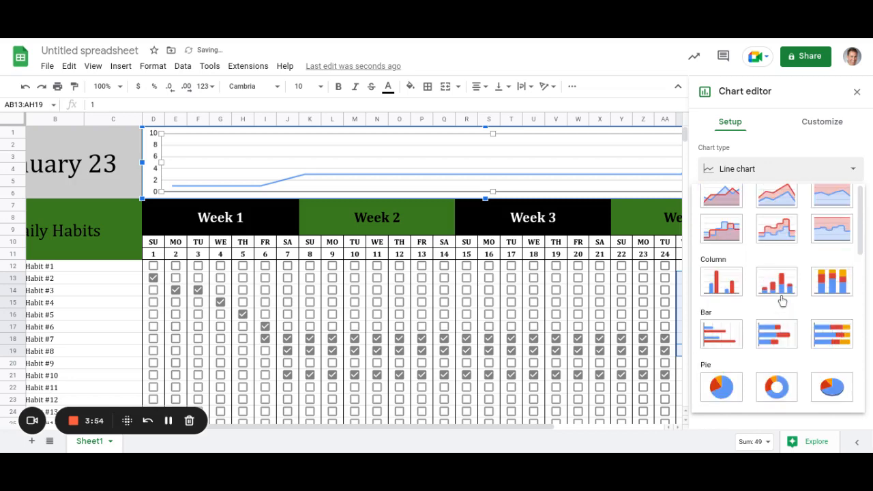
scroll(783, 300, down, 4)
scroll(801, 249, up, 10)
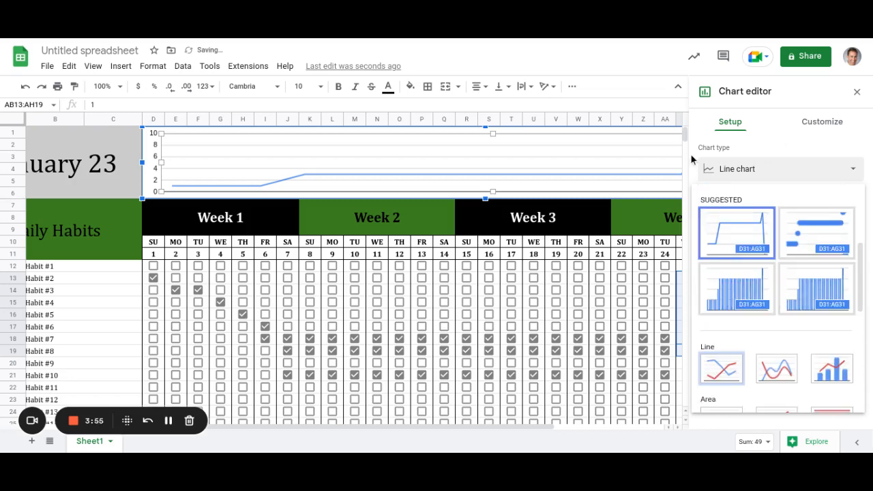
double_click(513, 161)
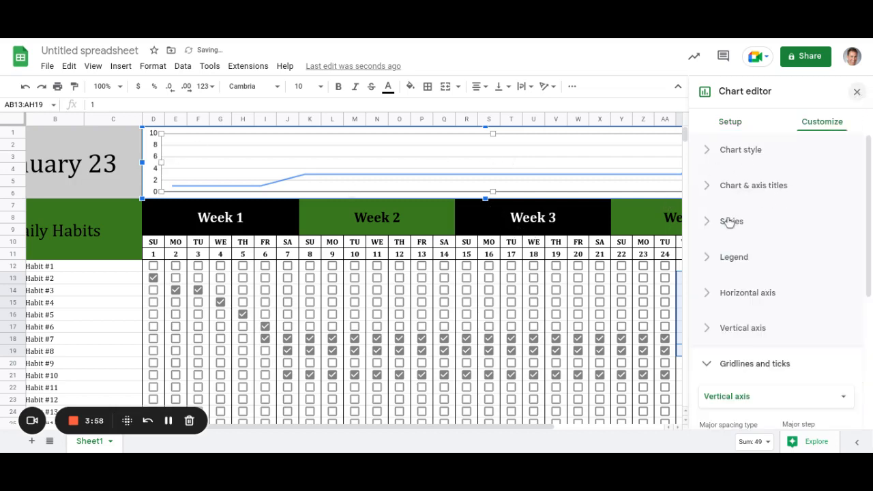
key(Escape)
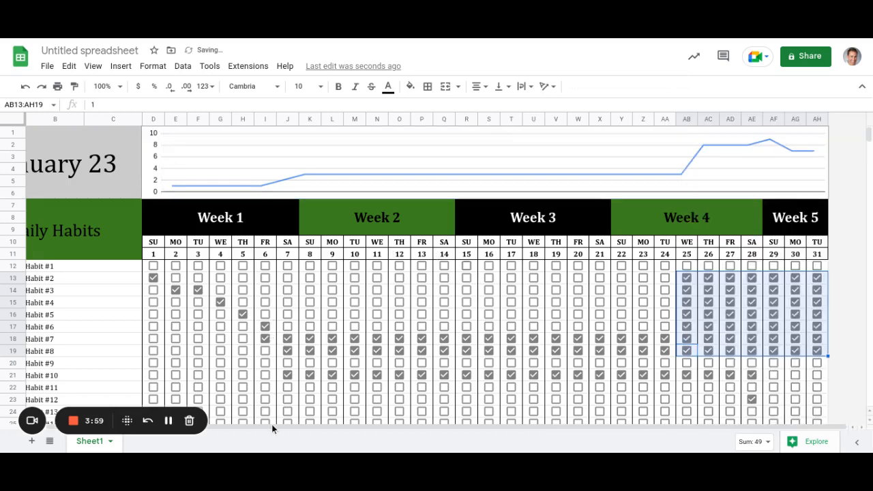
click(218, 427)
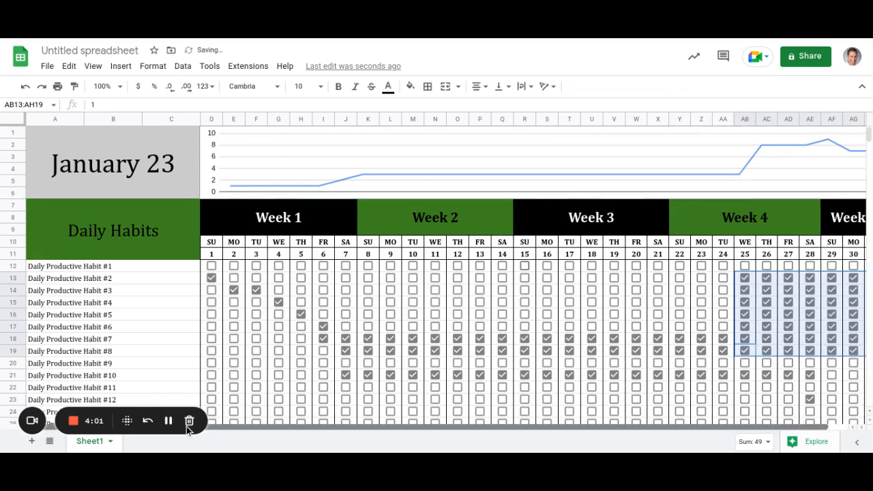
click(299, 313)
scroll(358, 296, down, 1)
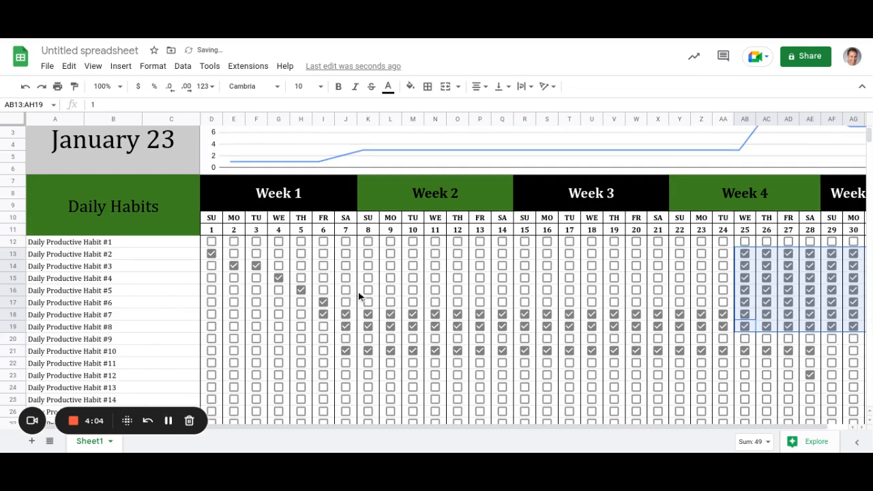
scroll(360, 295, down, 2)
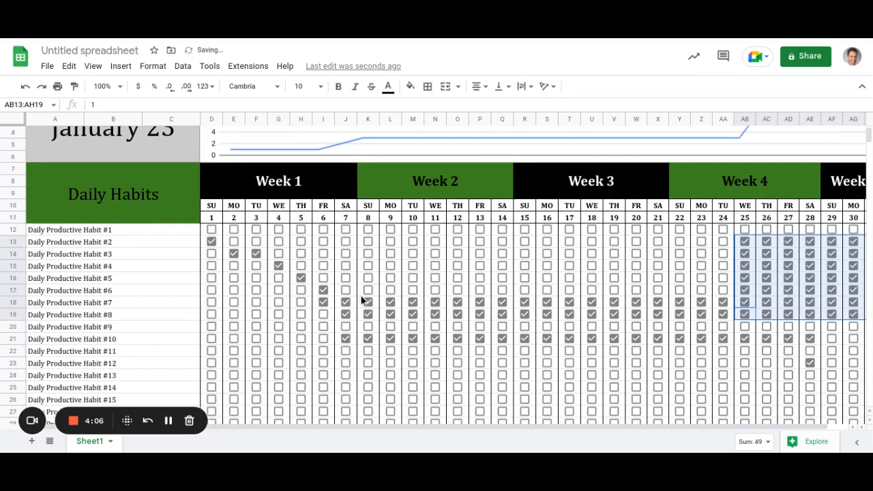
scroll(370, 307, down, 5)
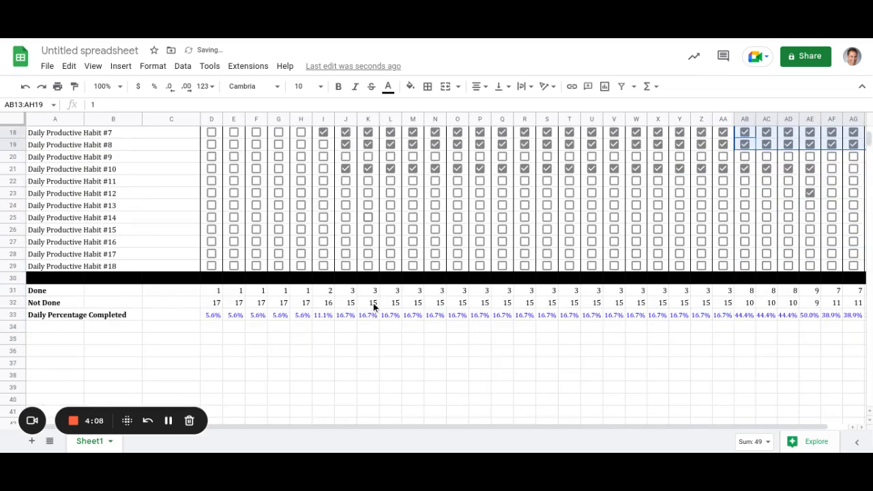
scroll(374, 311, down, 1)
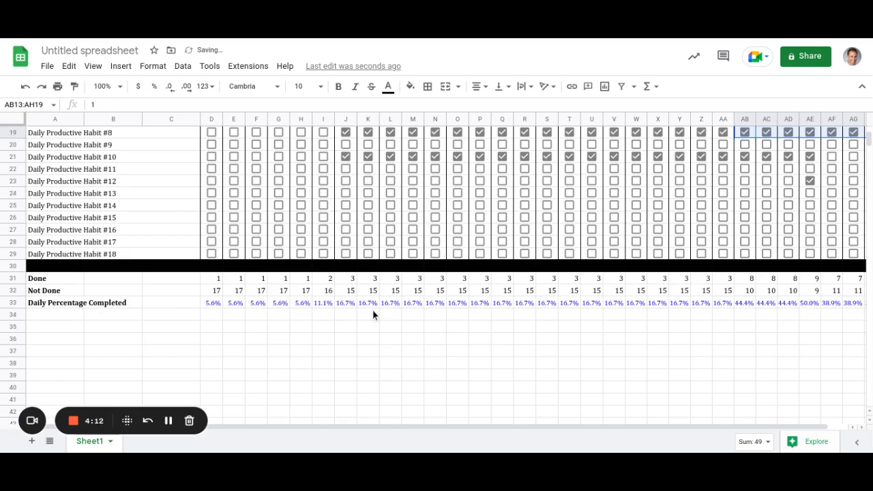
scroll(376, 313, up, 1)
scroll(373, 311, up, 5)
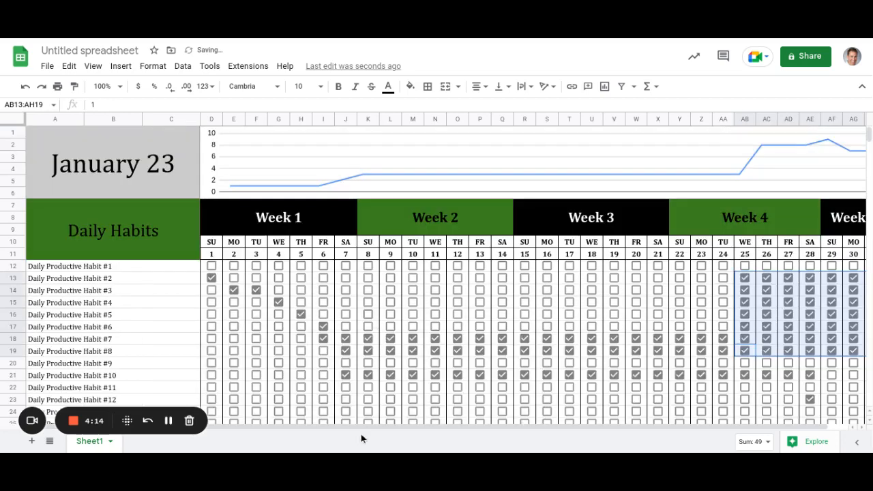
drag(373, 430, 561, 447)
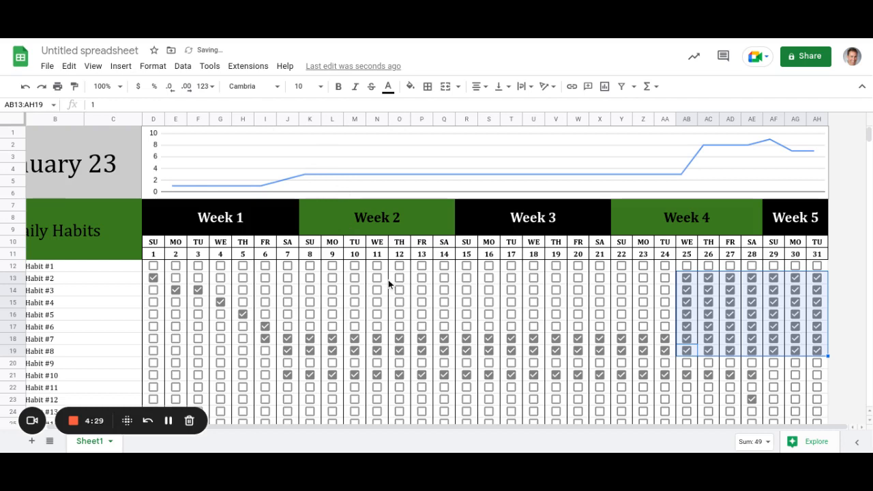
scroll(388, 280, down, 5)
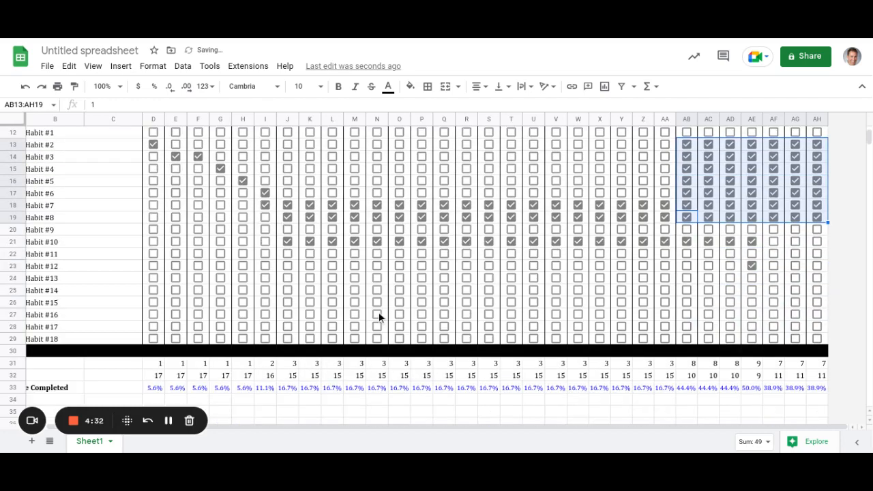
scroll(205, 320, down, 1)
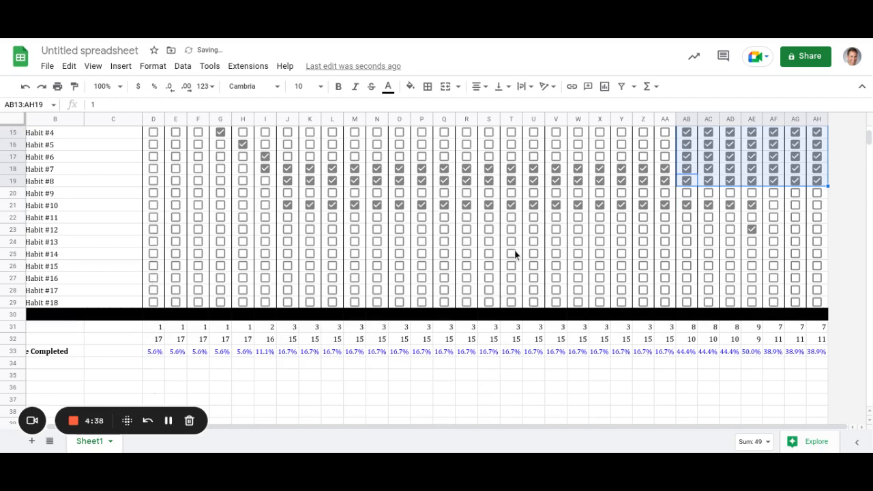
scroll(517, 254, up, 2)
scroll(176, 230, up, 2)
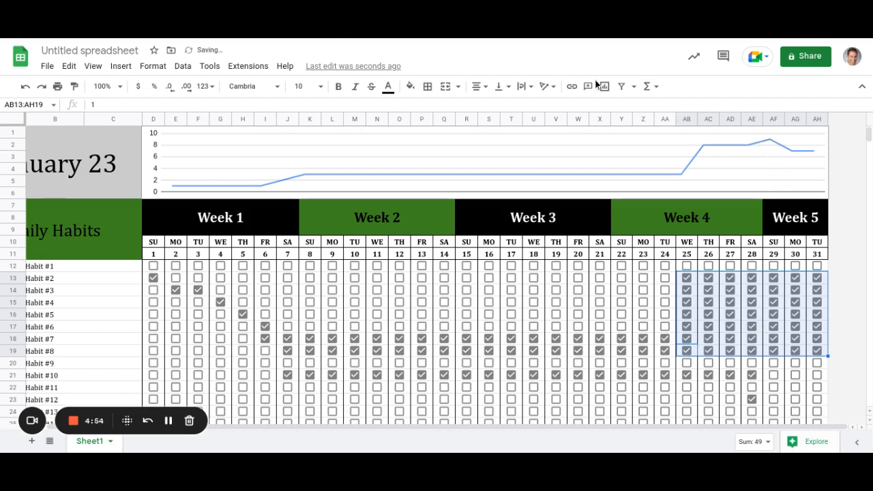
Select columns AC–AH (days 26–31) and insert 6 columns to their right.
click(706, 120)
click(729, 294)
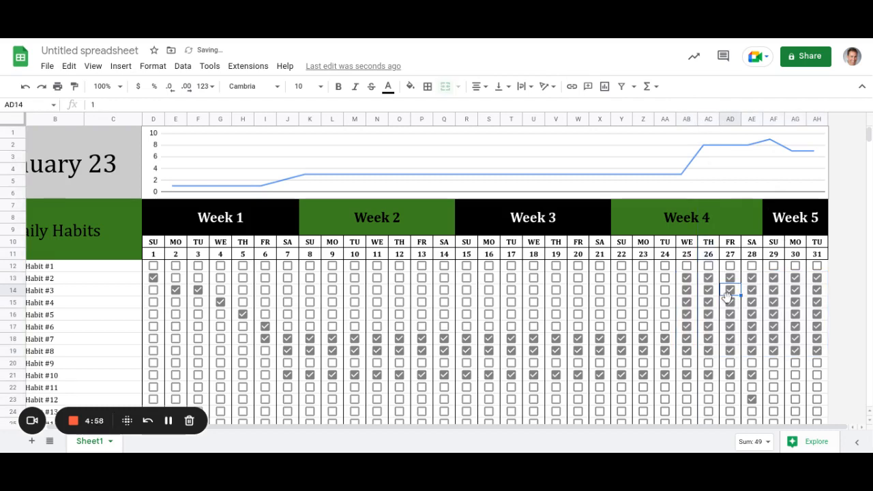
click(707, 121)
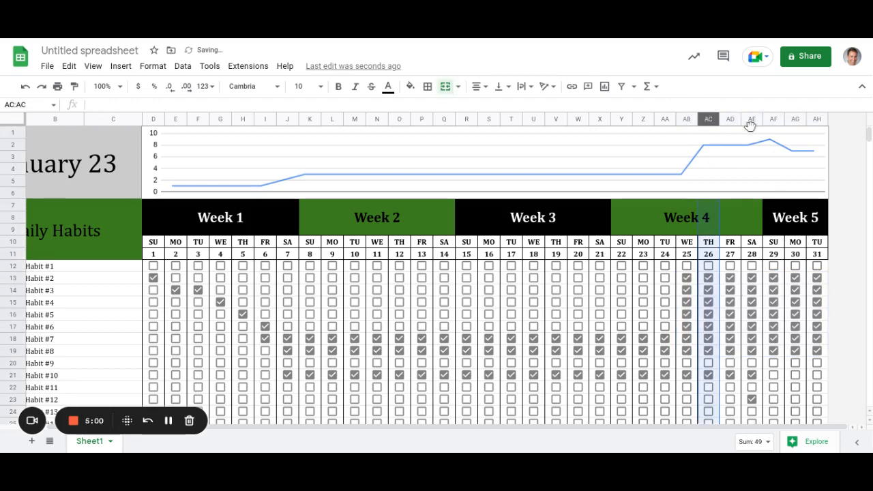
shift+click(817, 121)
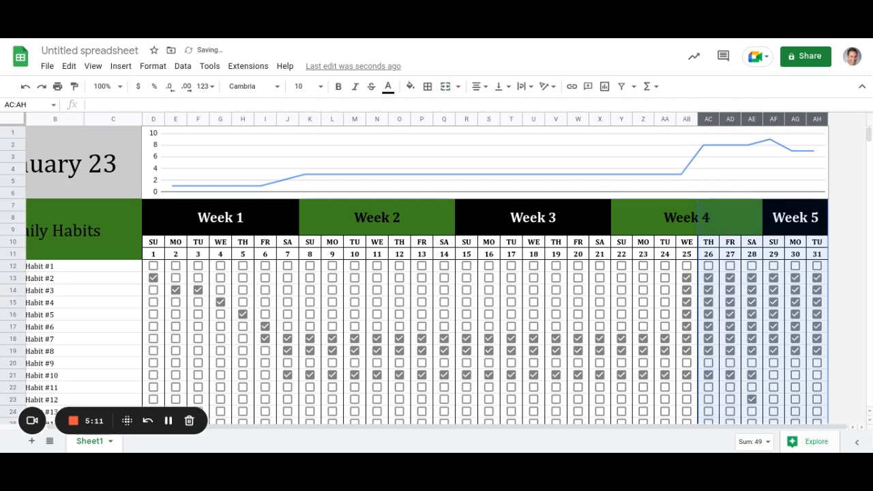
right_click(731, 120)
key(Escape)
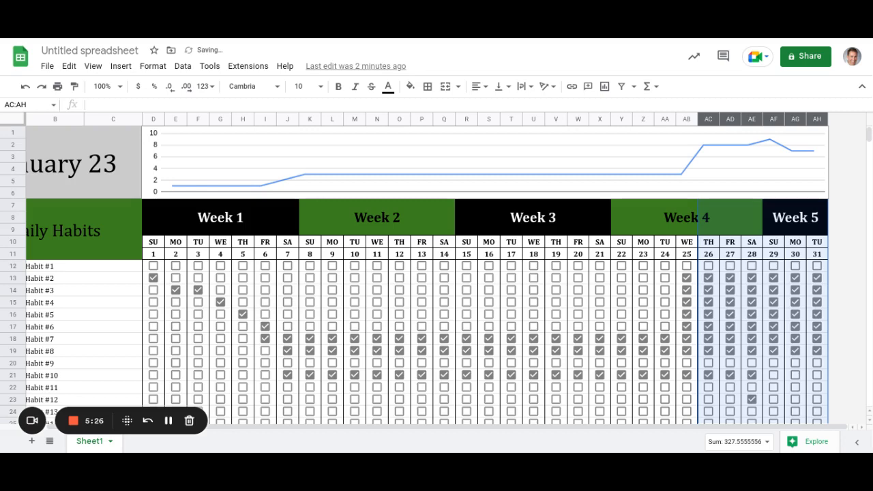
right_click(708, 119)
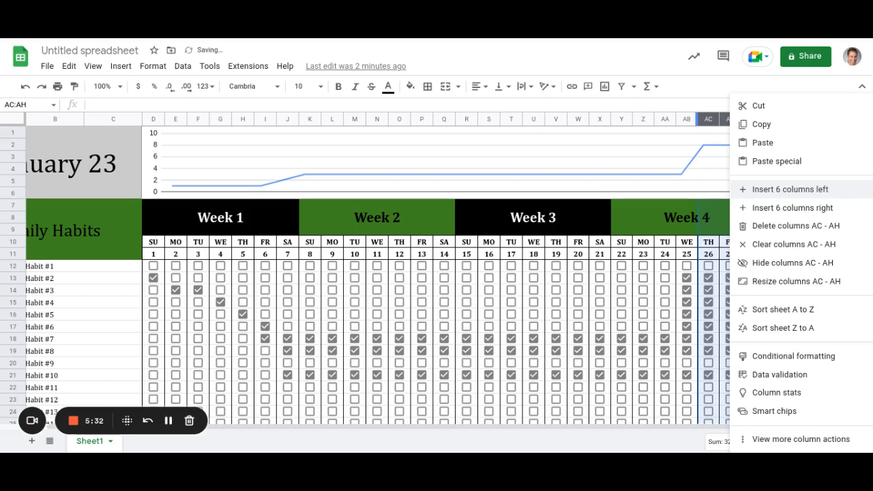
click(787, 213)
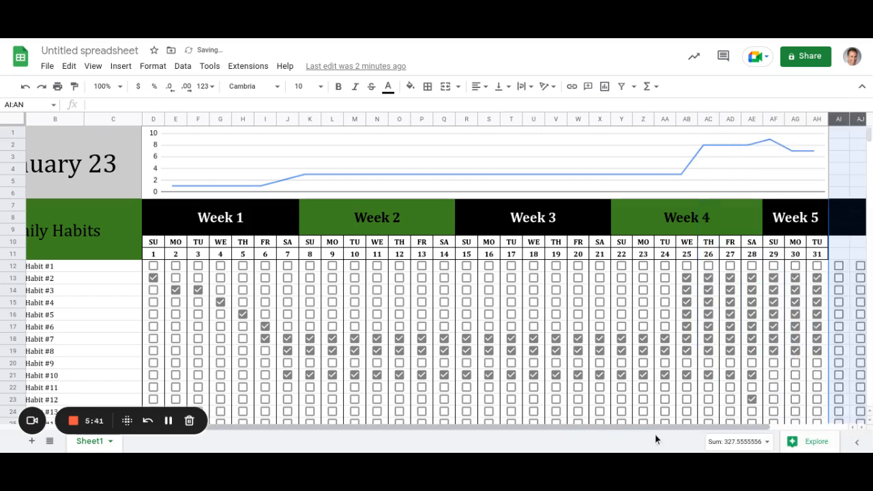
Select AI11:AN34 in the new columns and clear their checkboxes.
drag(790, 438, 852, 432)
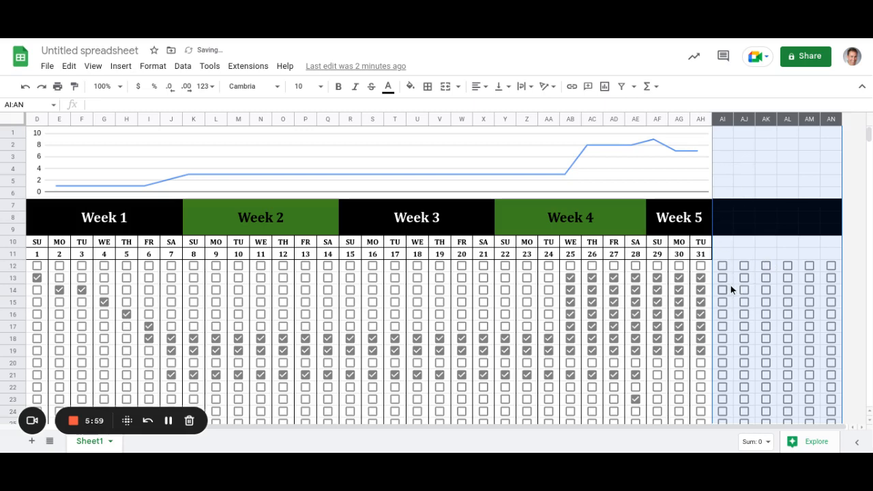
scroll(732, 289, down, 2)
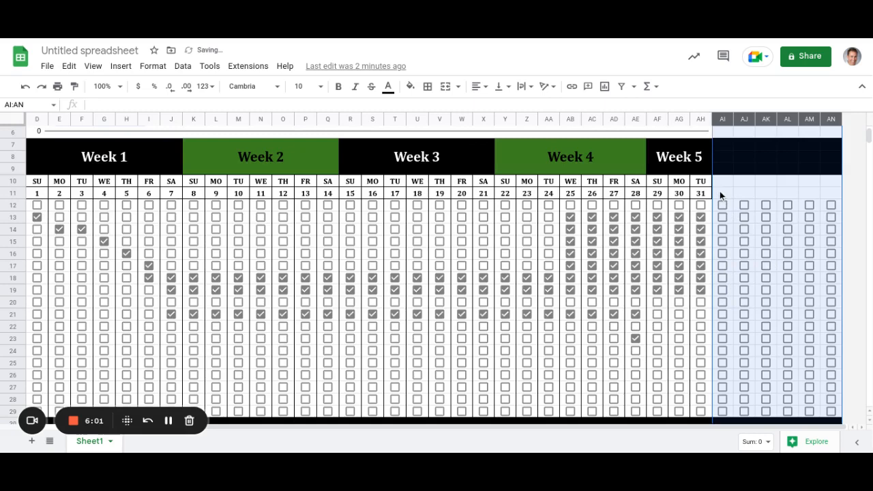
drag(720, 192, 796, 207)
drag(835, 261, 839, 420)
drag(827, 298, 828, 296)
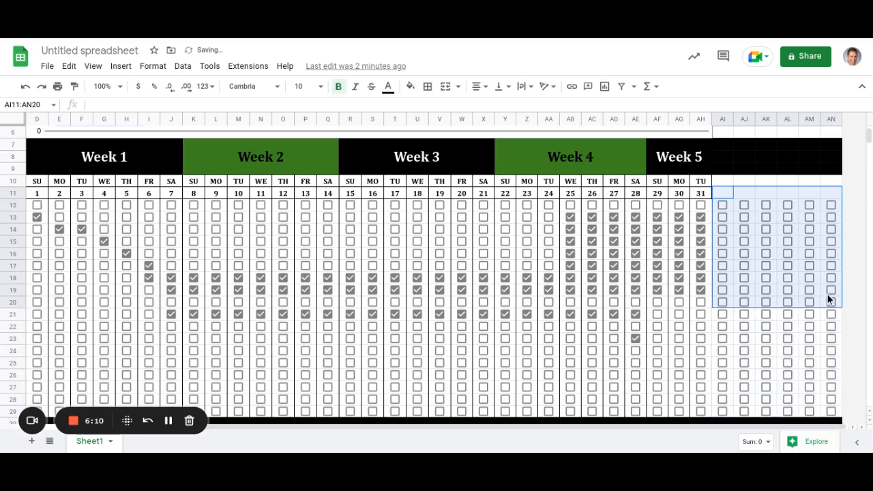
scroll(828, 295, down, 5)
drag(811, 178, 830, 165)
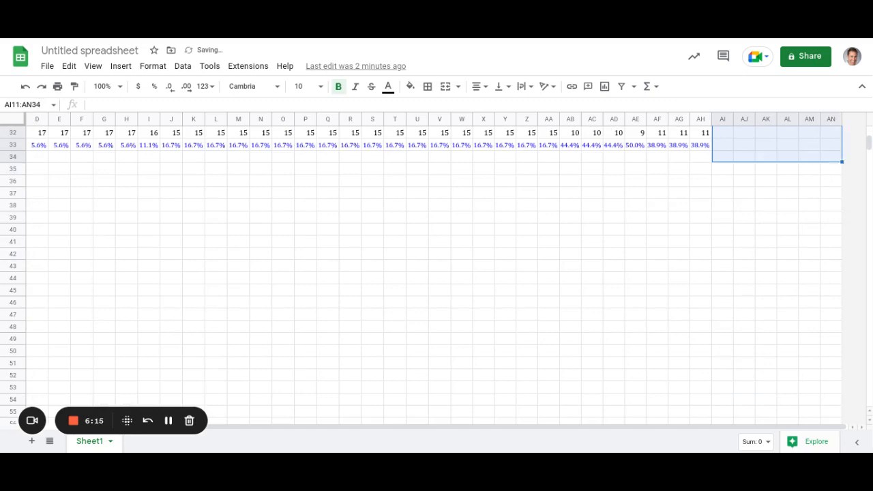
scroll(808, 237, up, 3)
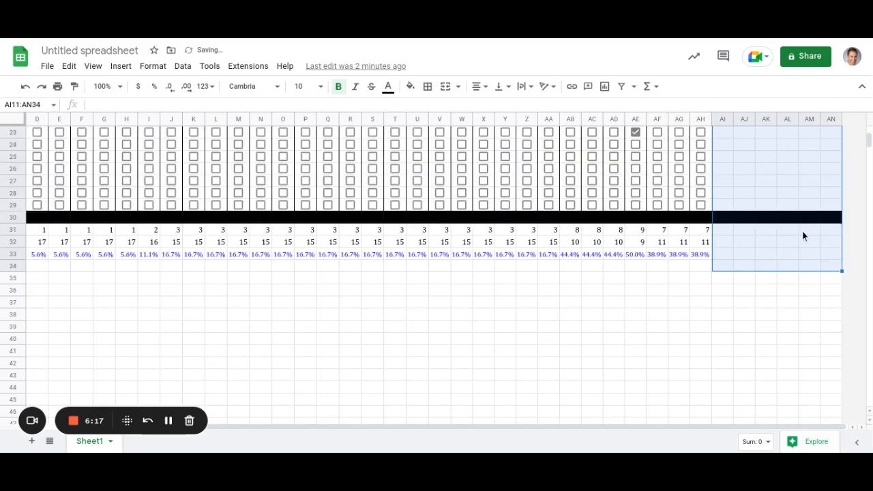
scroll(802, 232, up, 7)
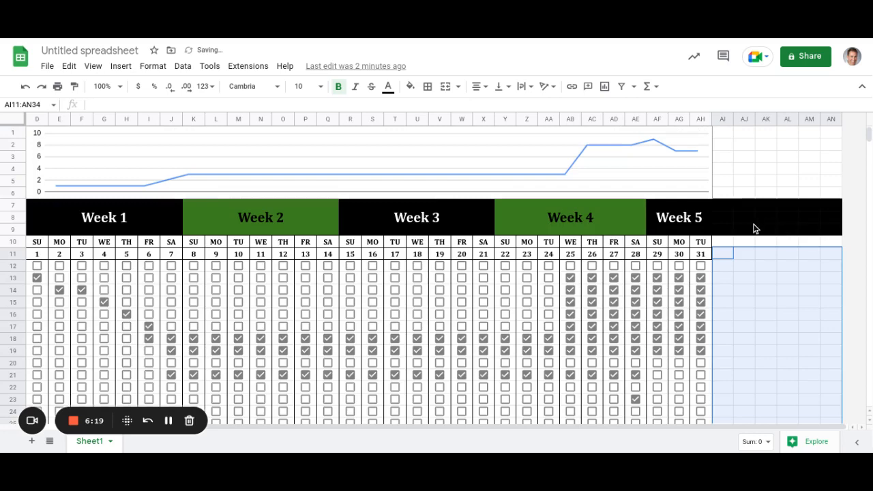
click(754, 222)
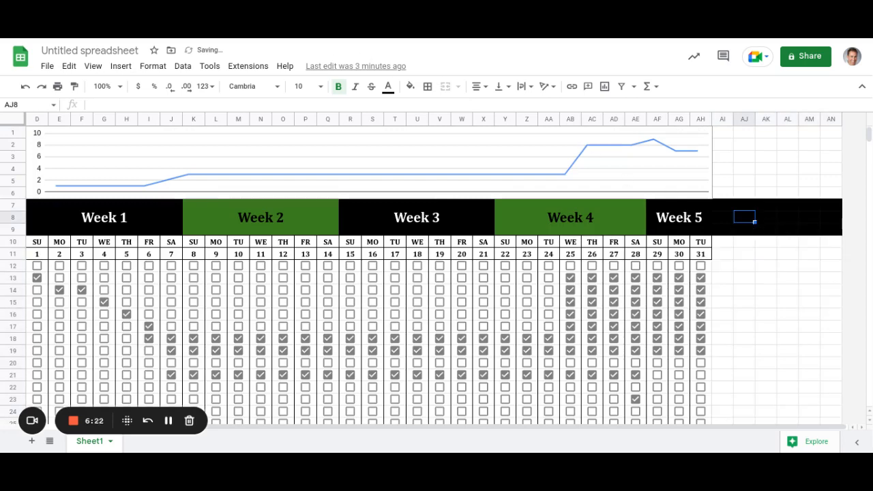
Fill AI7:AK9 dark green and merge it into one header cell.
click(728, 208)
shift+click(765, 229)
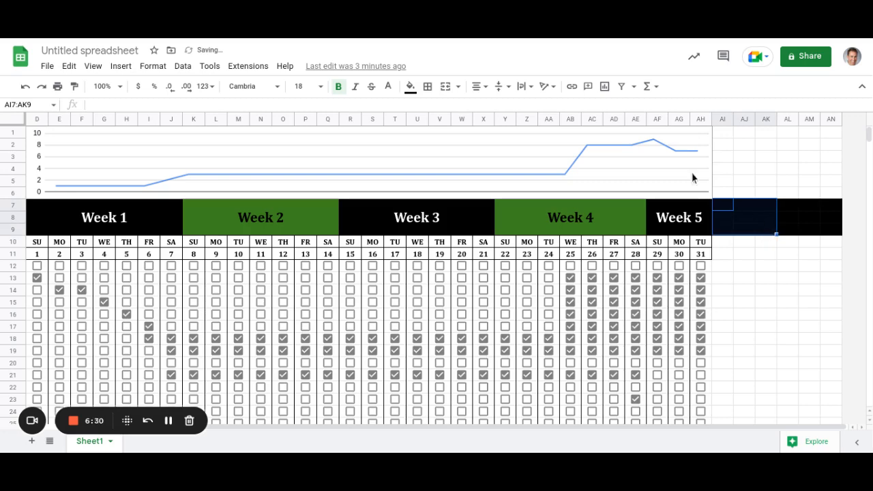
click(411, 87)
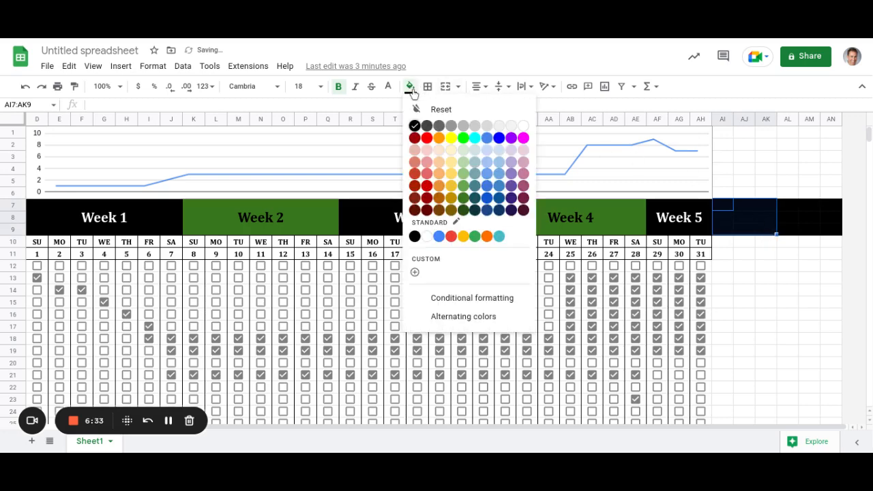
click(465, 199)
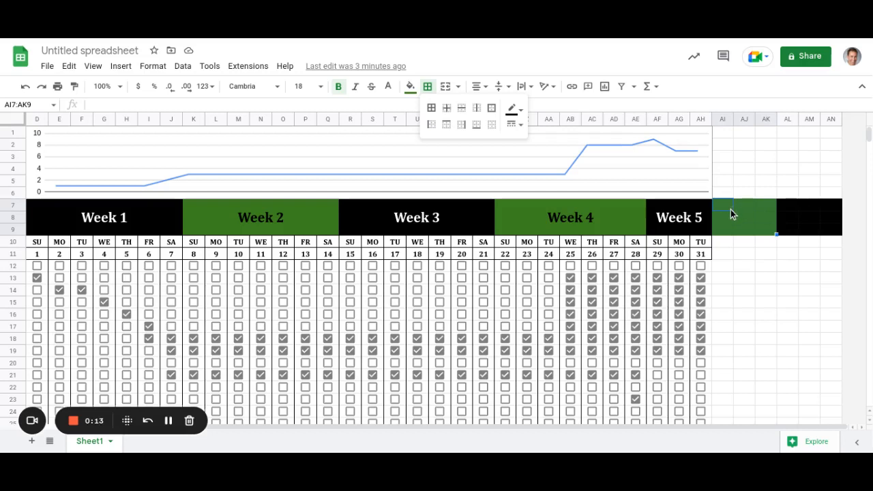
click(445, 89)
click(445, 87)
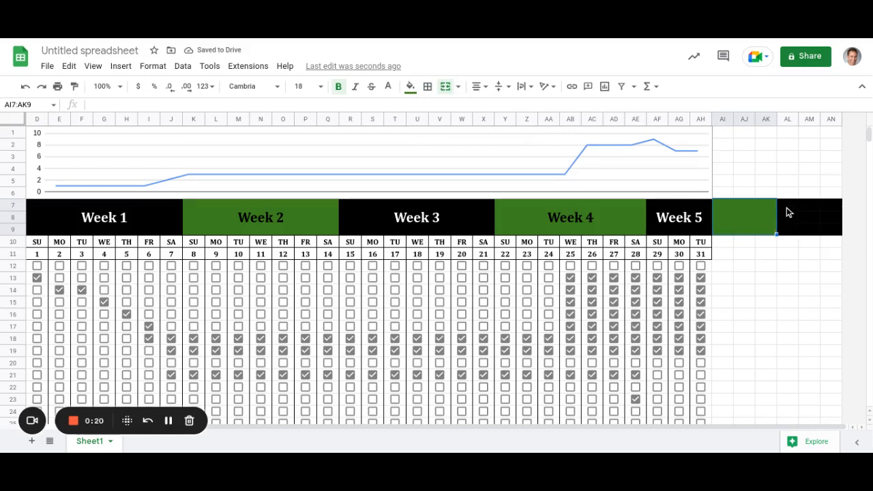
Merge AL7:AN9 into a second header block beside it.
drag(788, 213, 831, 234)
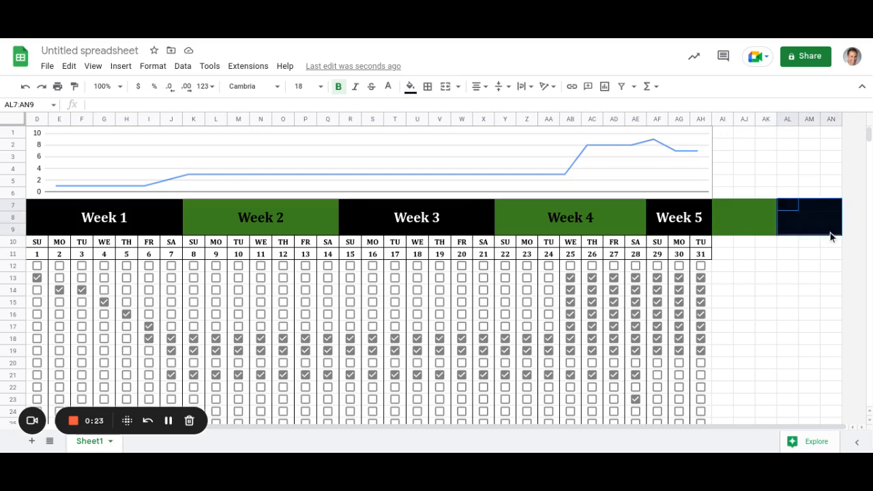
click(444, 87)
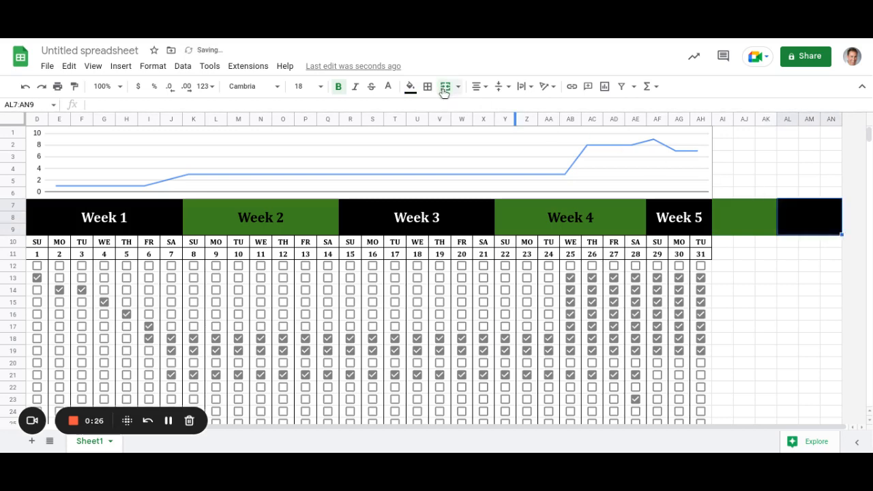
click(762, 222)
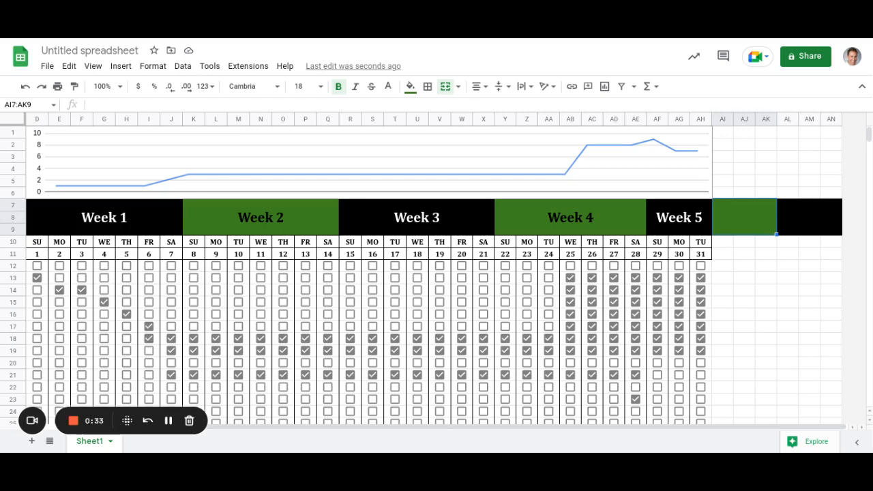
Enter 'Monthly Tasks Completed' in the green header, then change Tasks to Task.
text(Task)
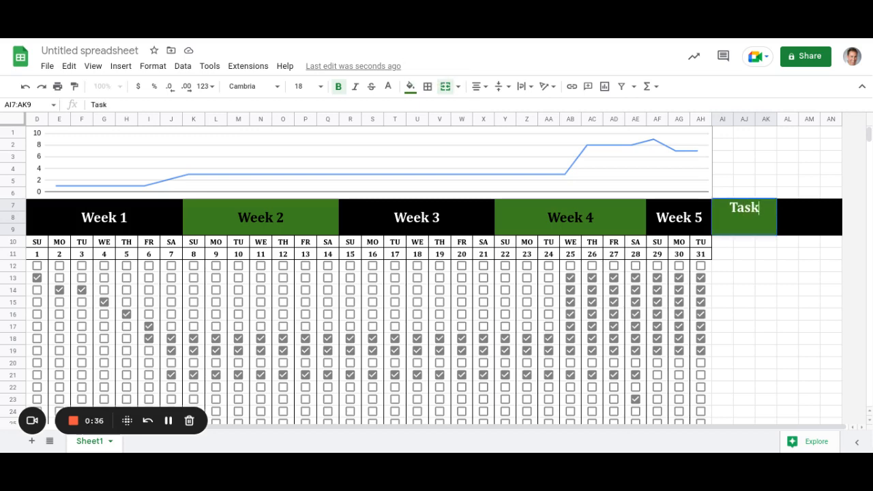
key(BackSpace)
key(BackSpace)
key(BackSpace)
key(BackSpace)
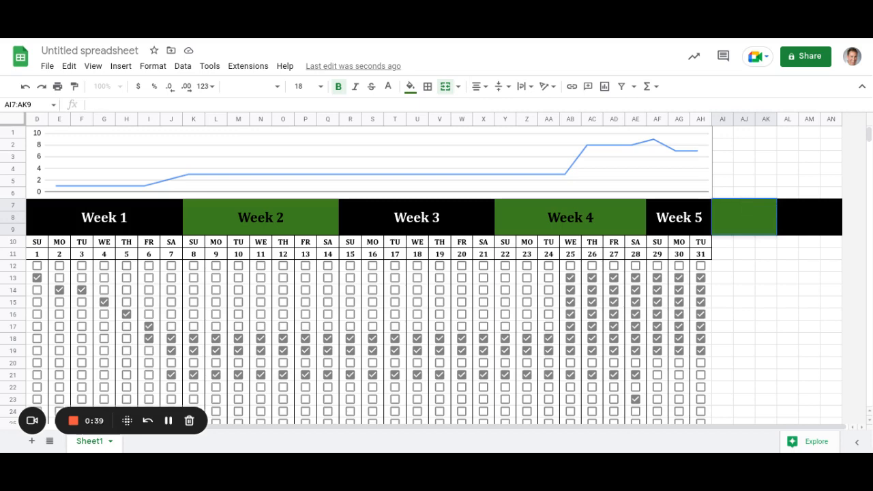
text(Monthl)
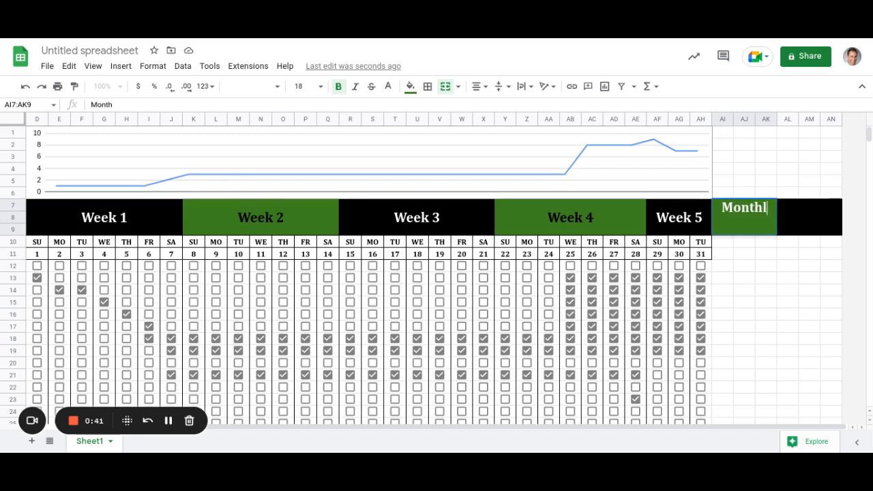
text(y )
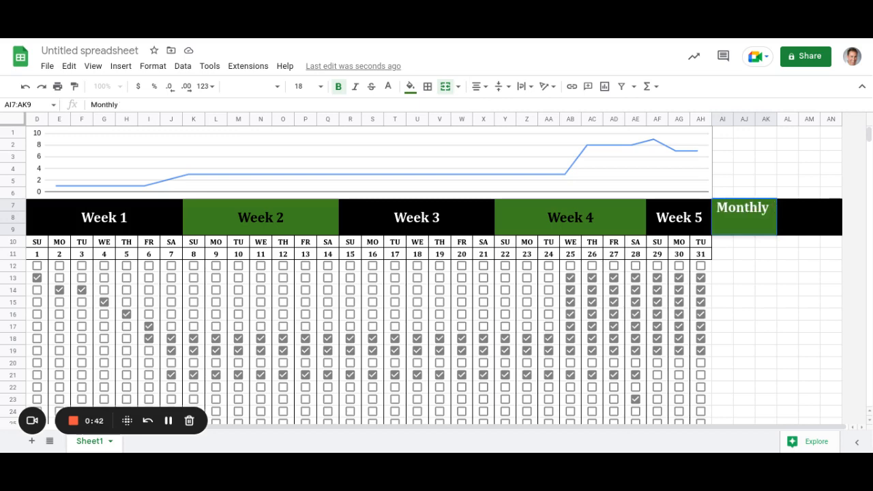
text(Tasks C)
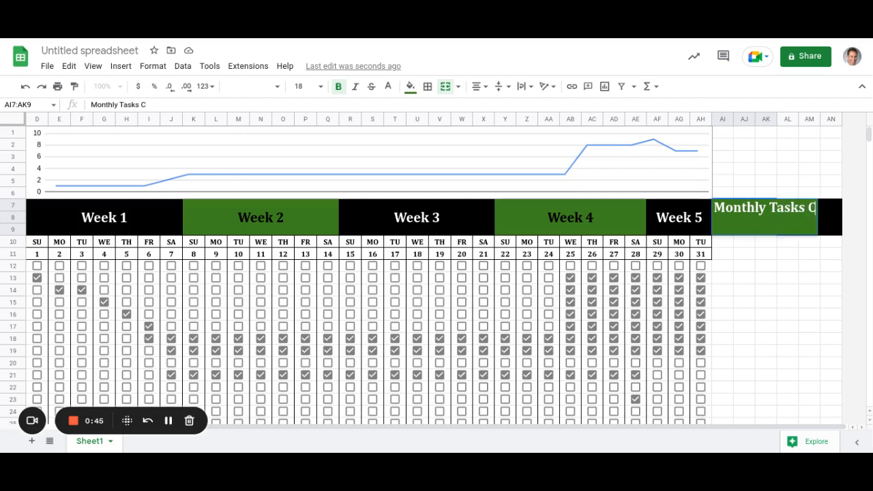
text(ompleted)
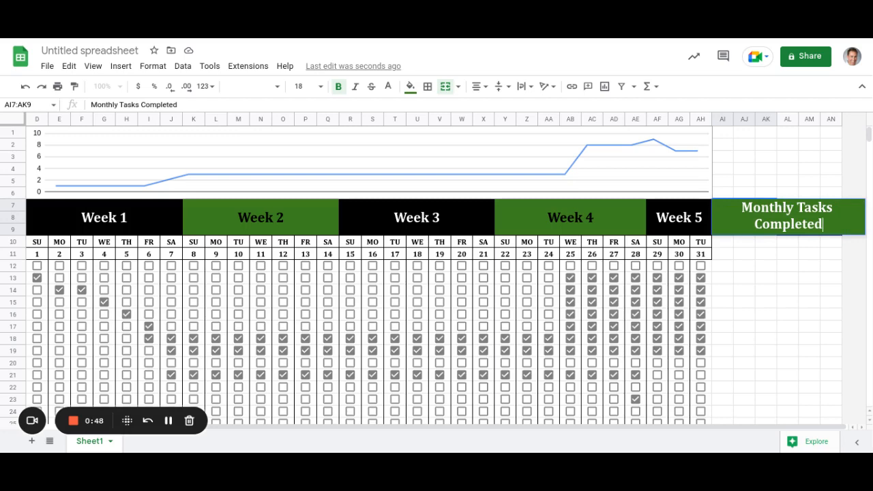
click(679, 218)
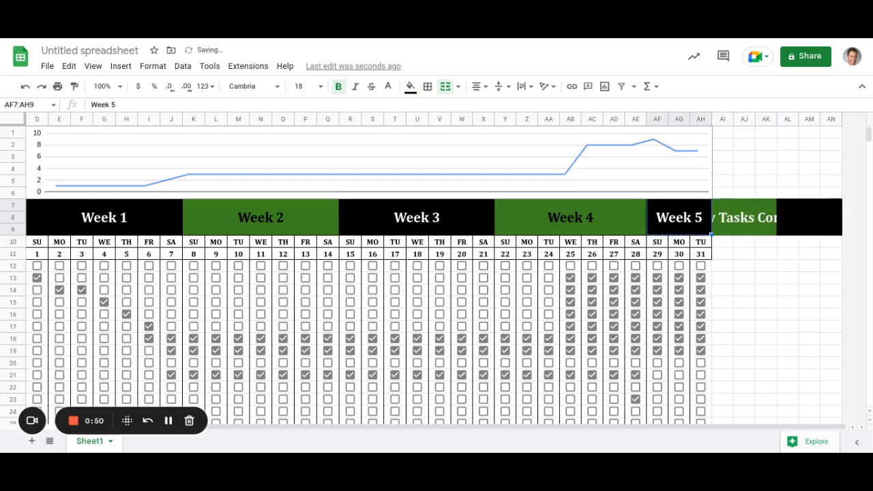
click(745, 218)
double_click(745, 218)
key(Left)
key(Left)
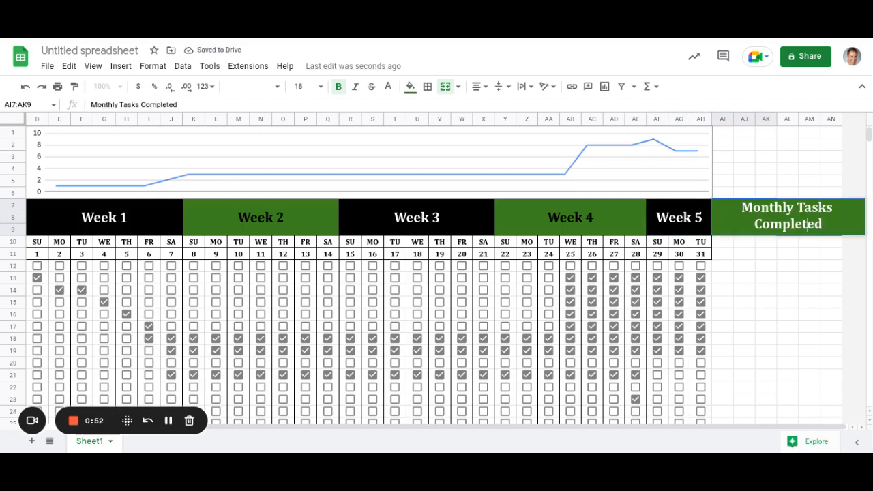
key(Up)
key(Right)
key(Right)
key(Right)
key(Right)
key(BackSpace)
key(Return)
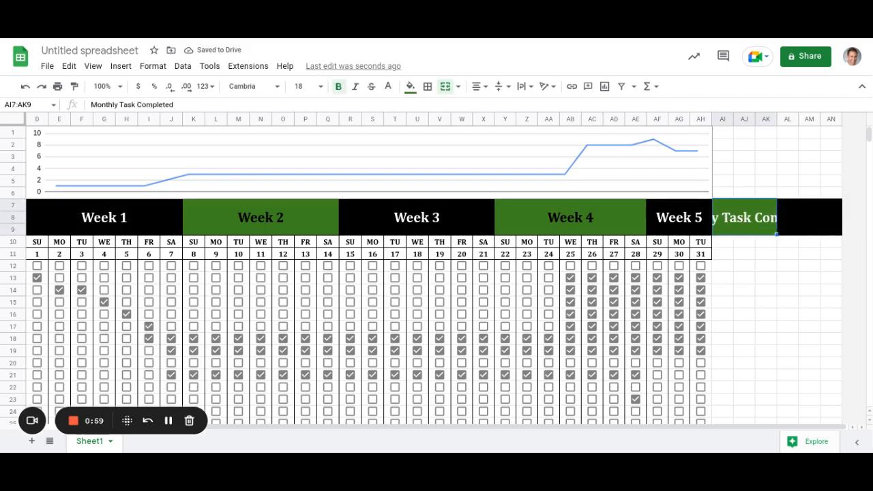
Edit the heading to read 'Task Completed (Month)'.
key(Return)
key(Left)
key(Left)
key(Up)
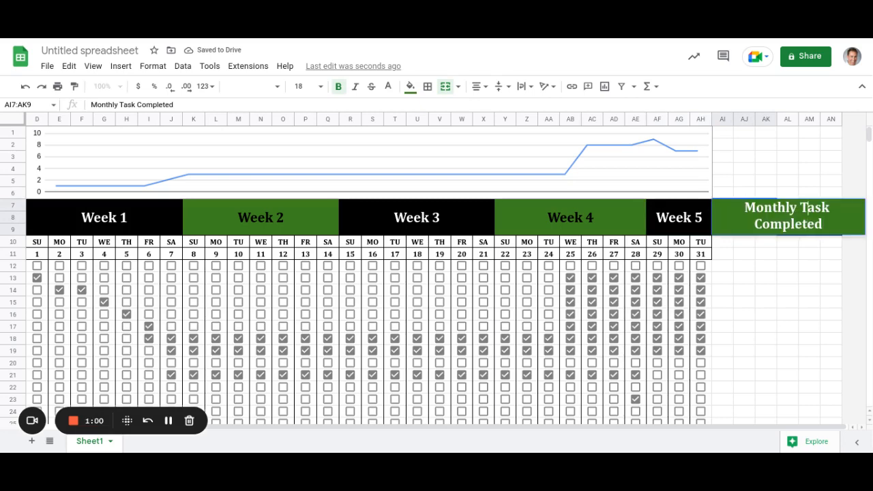
key(Left)
key(BackSpace)
key(BackSpace)
key(BackSpace)
key(BackSpace)
key(BackSpace)
key(BackSpace)
key(BackSpace)
key(BackSpace)
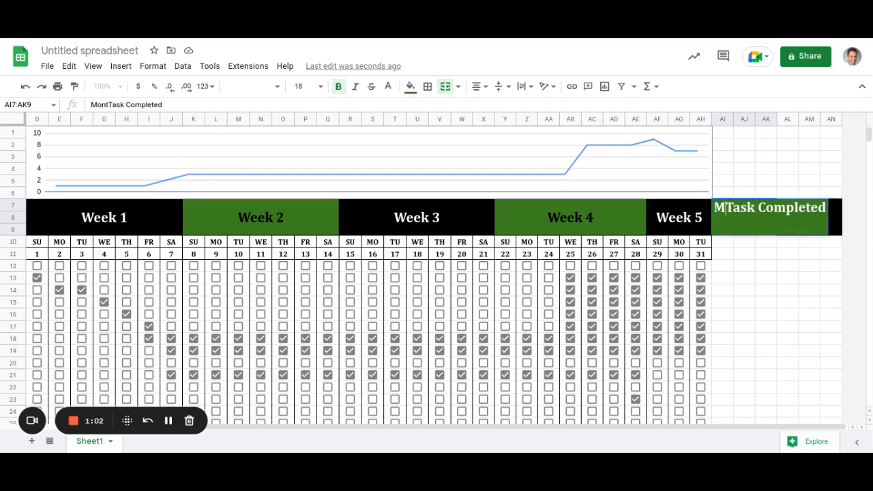
key(Right)
key(Right)
key(Right)
key(Right)
key(Right)
key(Right)
key(Right)
key(Right)
key(Right)
key(Right)
key(Right)
key(Right)
key(Right)
key(Right)
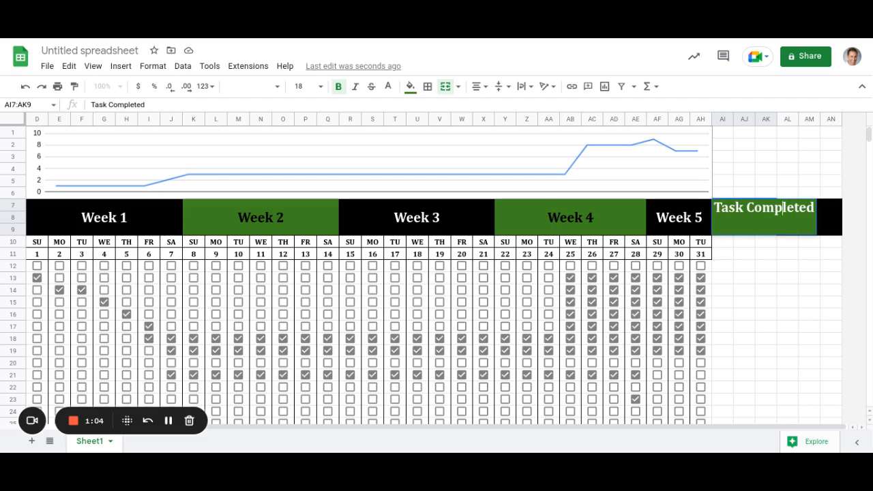
text((Month))
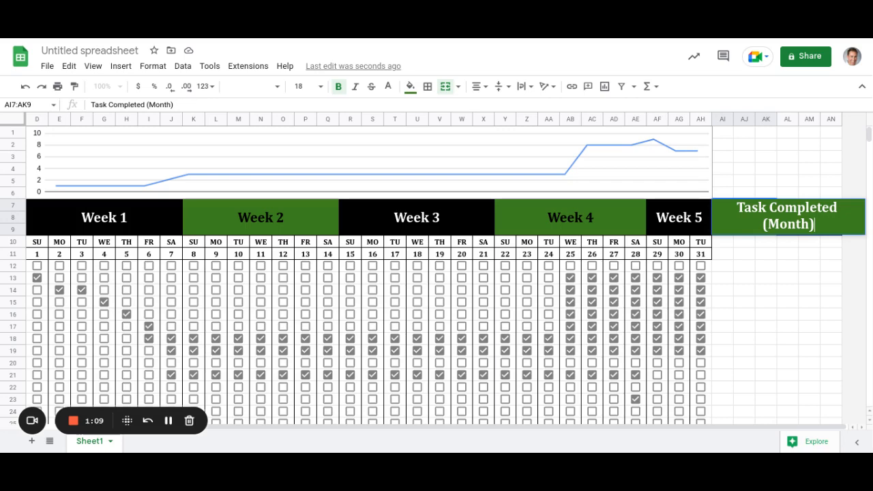
click(723, 192)
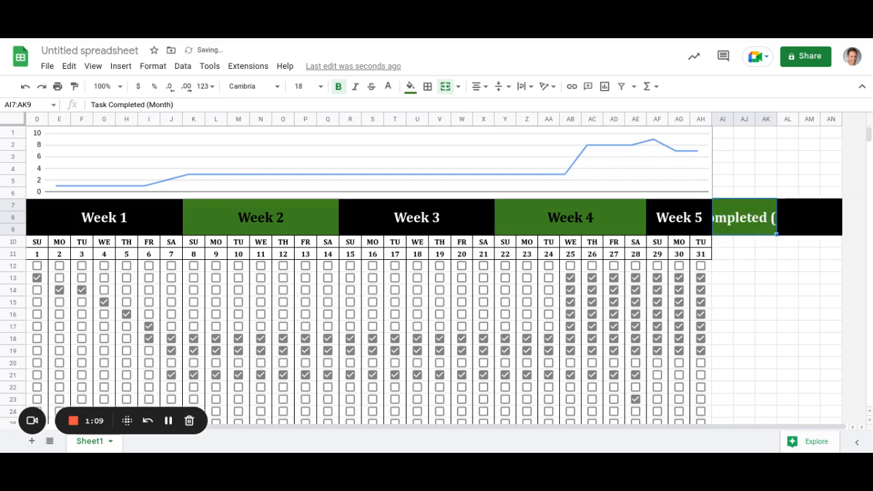
Set the heading to size 12 with wrapped text and copy it.
click(744, 217)
click(321, 86)
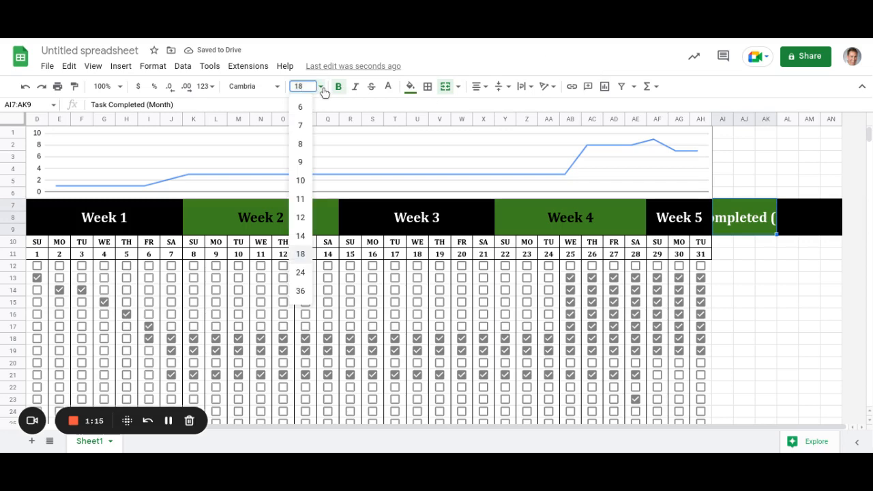
click(302, 218)
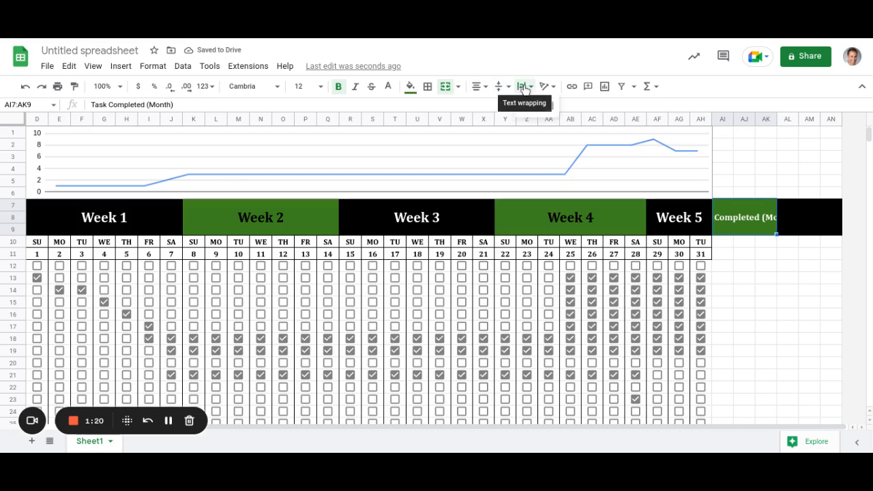
click(525, 87)
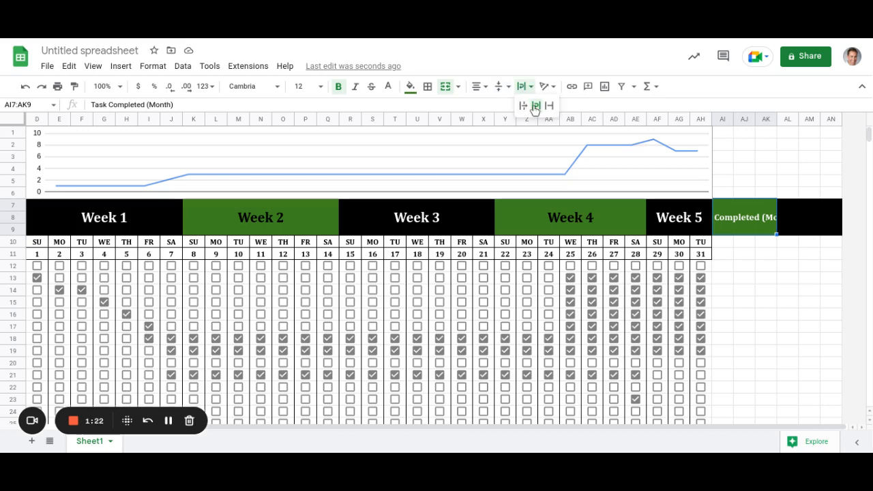
click(537, 105)
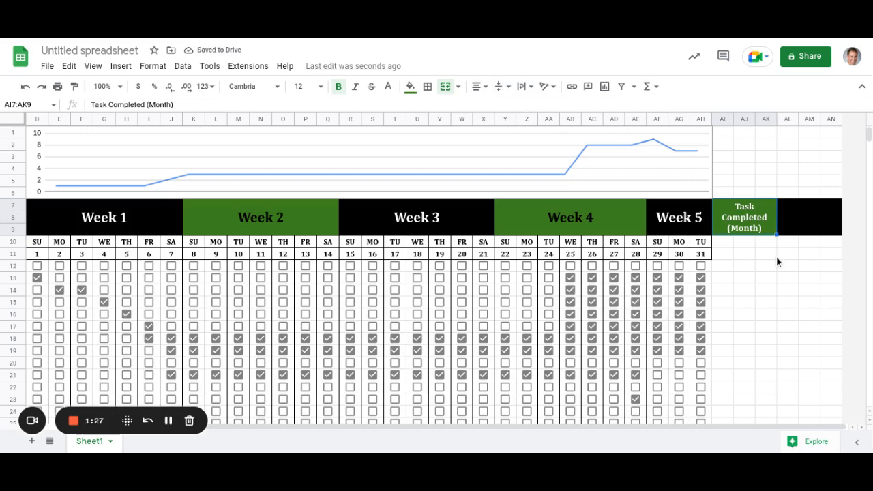
key(ctrl+c)
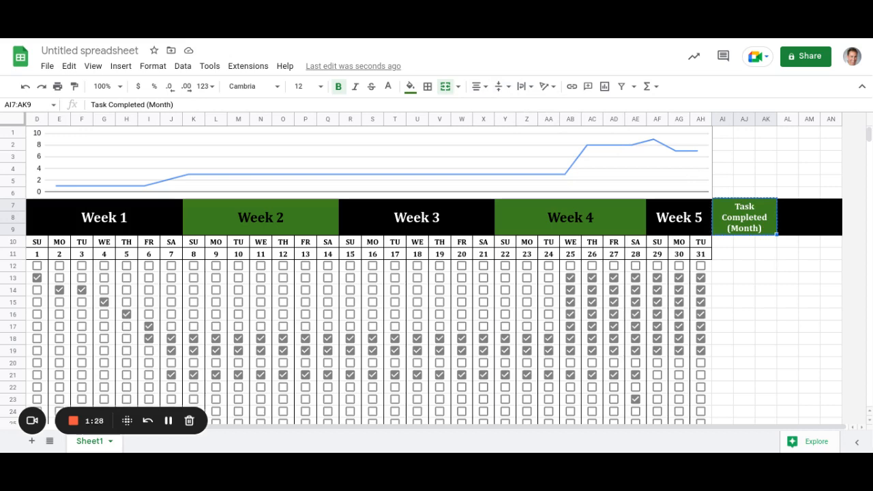
click(810, 217)
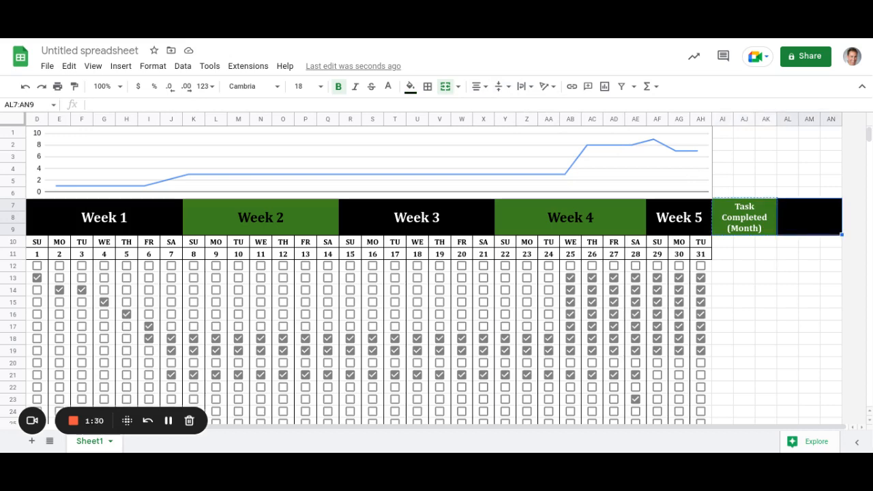
Paste the header into AL7:AN9, fill it black and retitle it 'Task Uncompleted (Month)'.
key(ctrl+v)
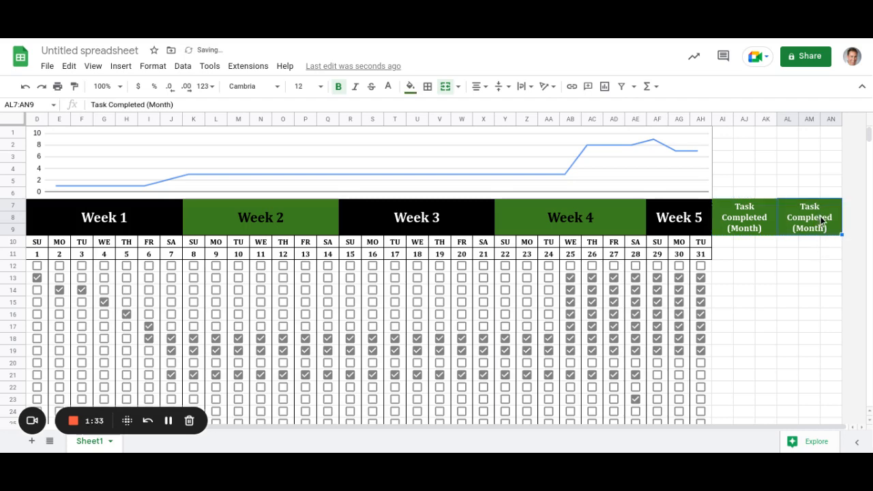
click(410, 89)
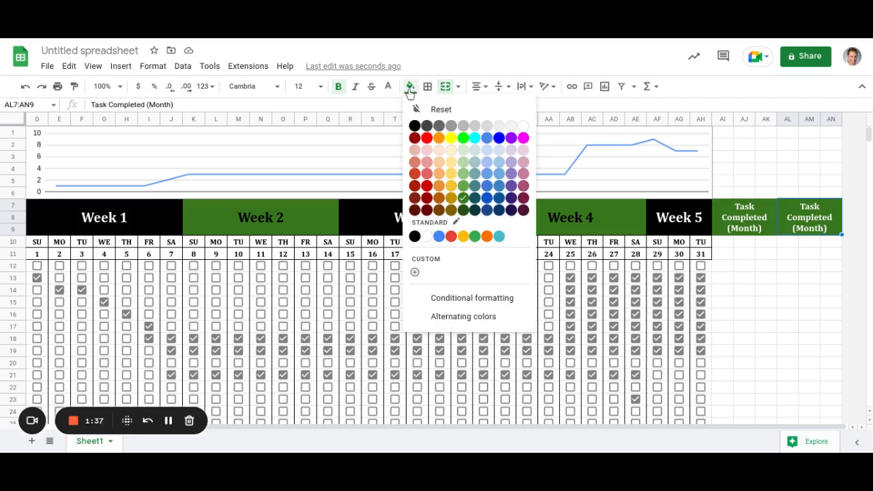
click(415, 126)
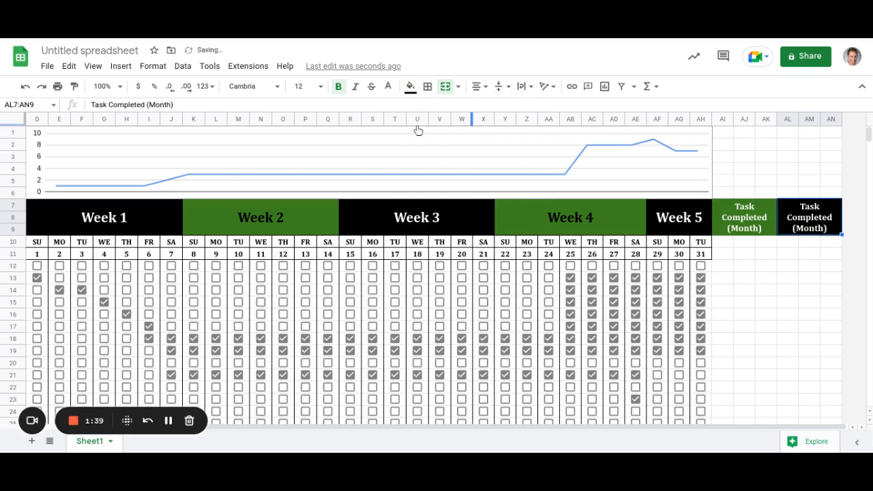
double_click(827, 220)
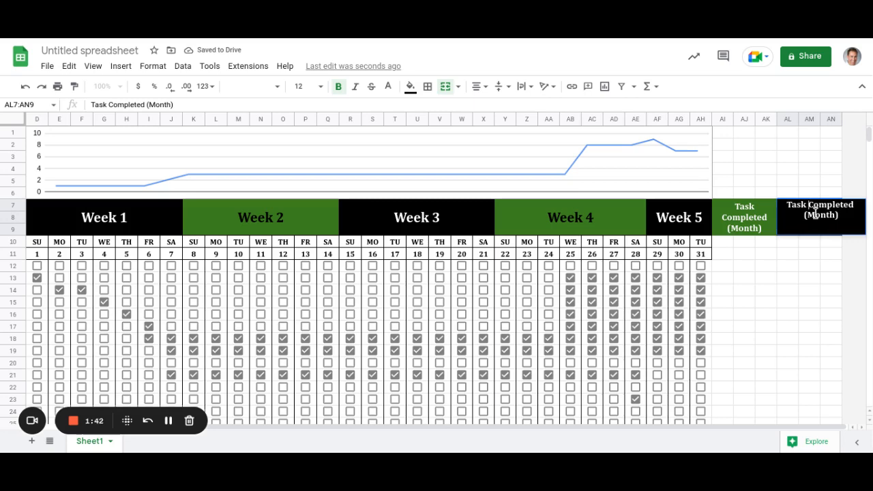
text(Un)
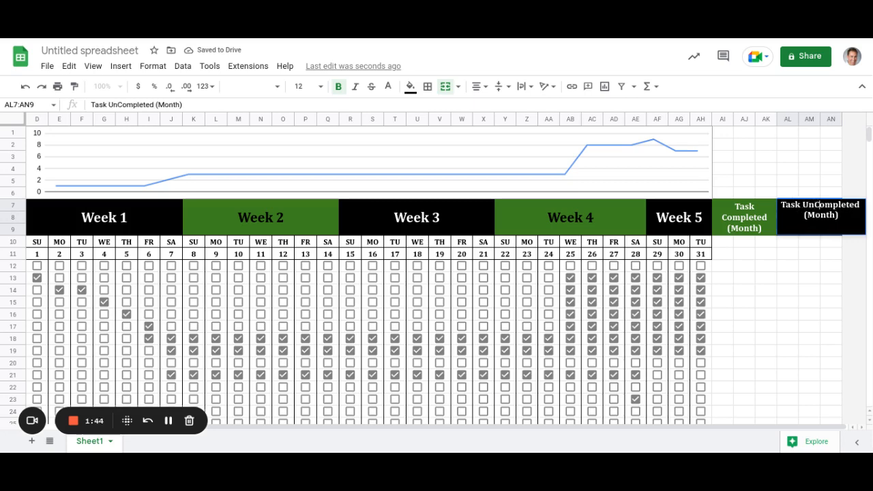
key(Delete)
text(c)
key(Return)
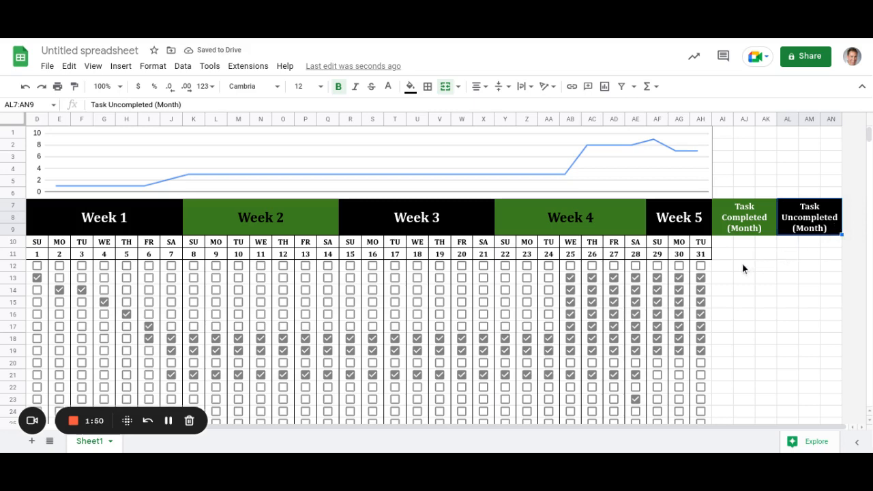
drag(723, 266, 769, 267)
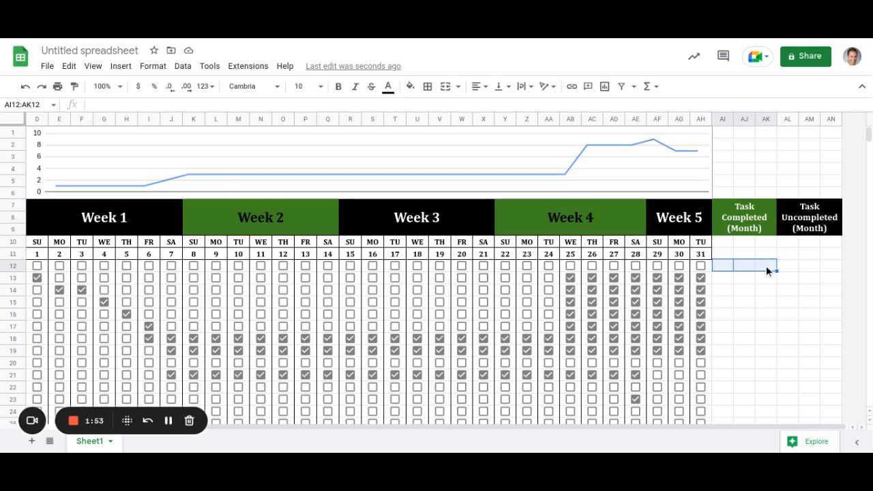
Merge AI12:AK12 and AL12:AN12 into single cells for the first habit's totals.
click(445, 90)
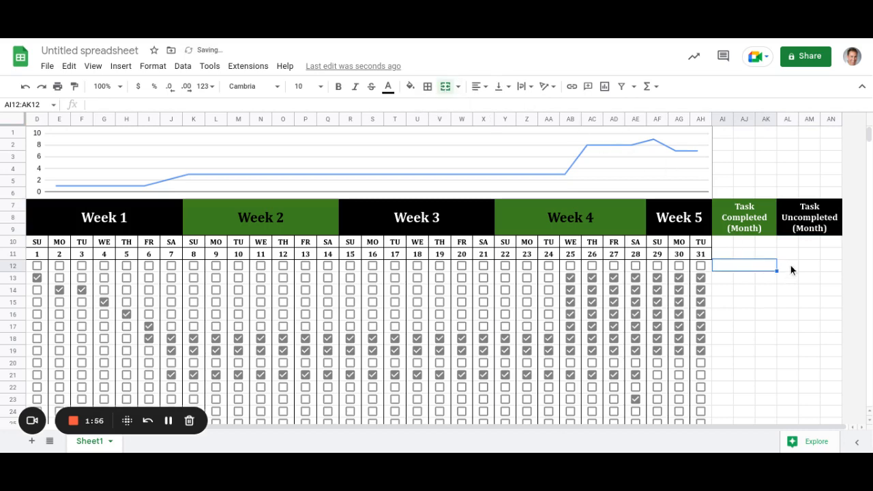
drag(791, 266, 822, 268)
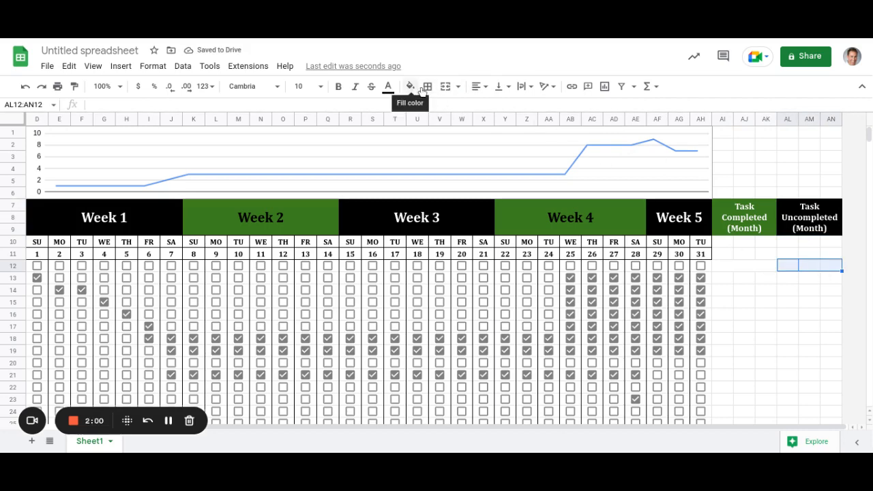
click(445, 87)
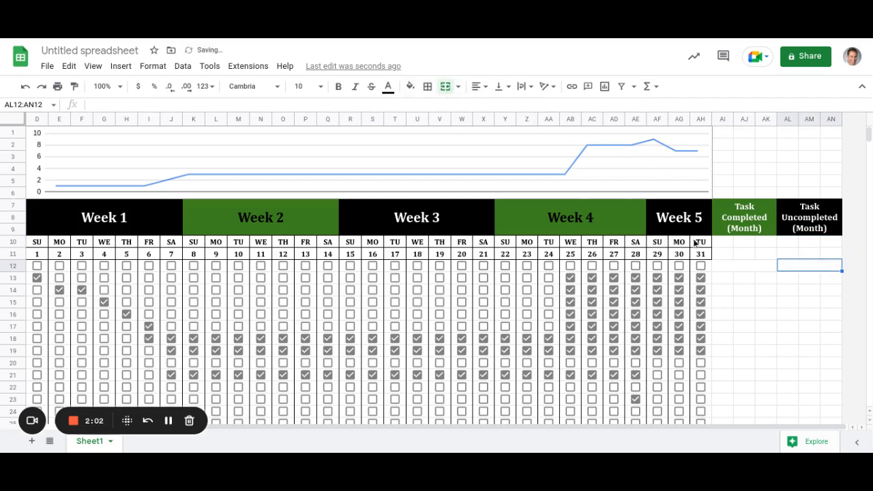
Start a =sum formula in the merged Task Completed cell, which ends in an error.
click(758, 265)
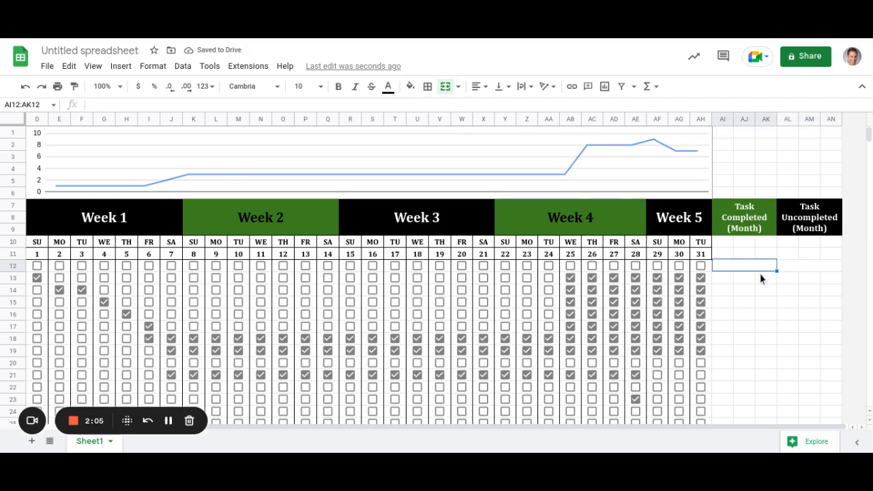
text(=sum()
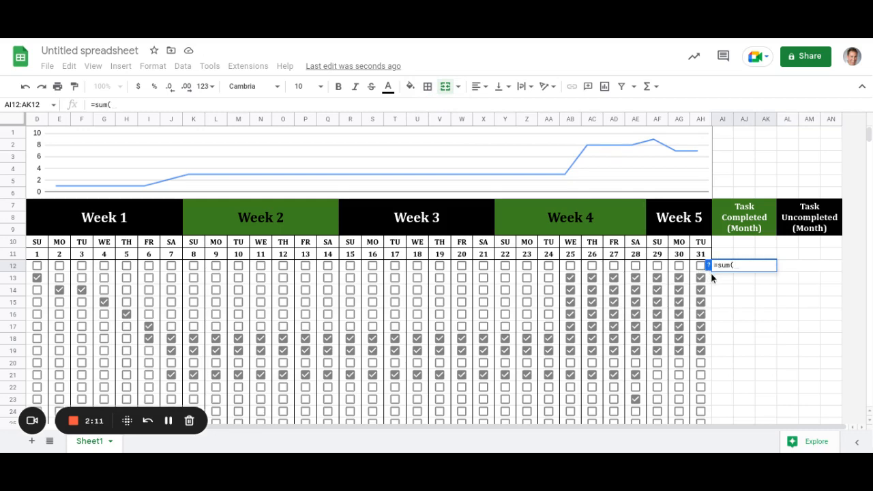
drag(710, 273, 445, 281)
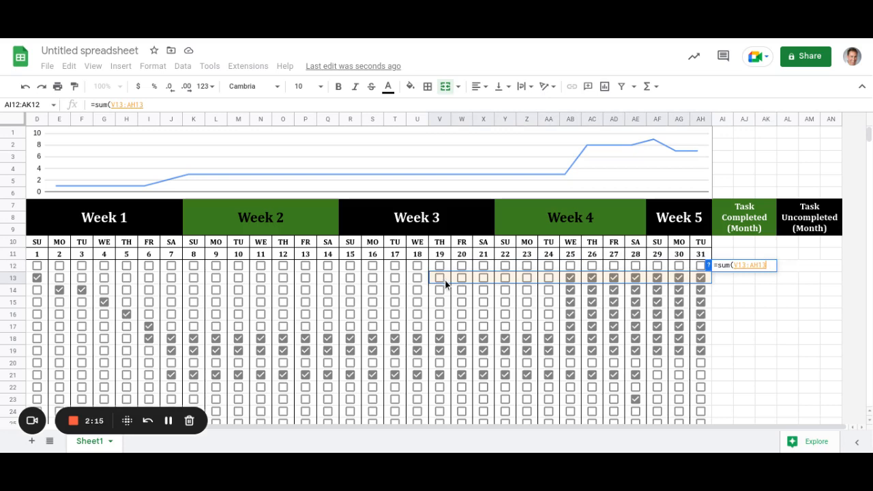
key(Escape)
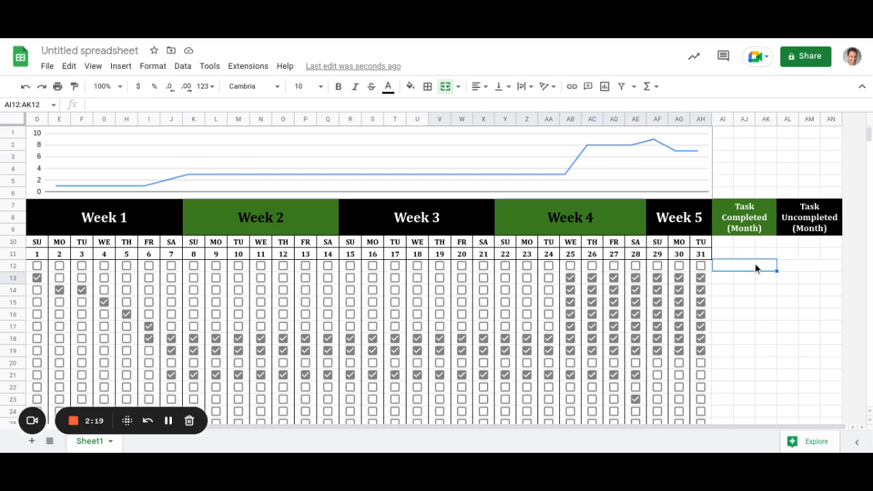
text(=sum)
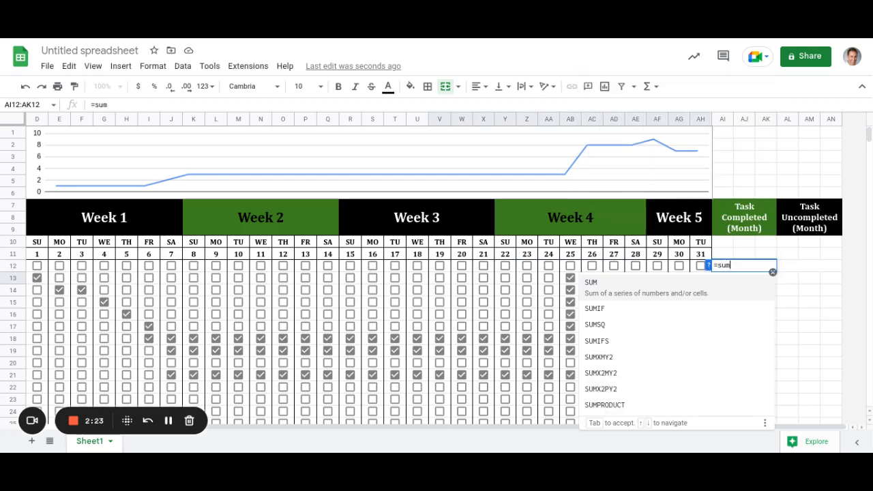
click(36, 276)
drag(93, 268, 702, 264)
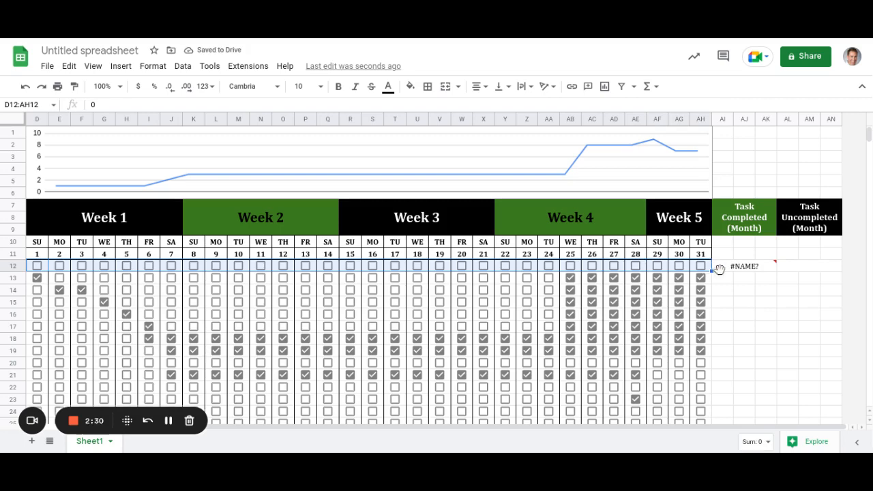
Correct the Task Completed formula to =sum(D12:AH12) so it shows 0.
click(723, 266)
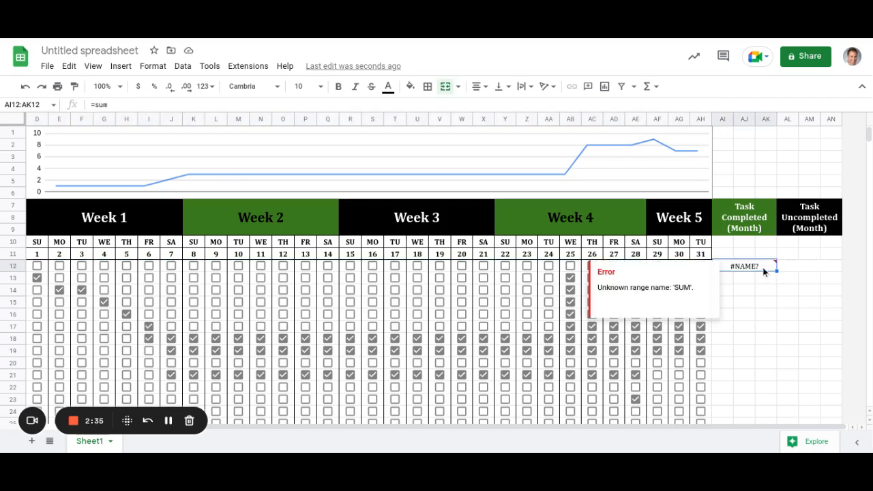
click(145, 107)
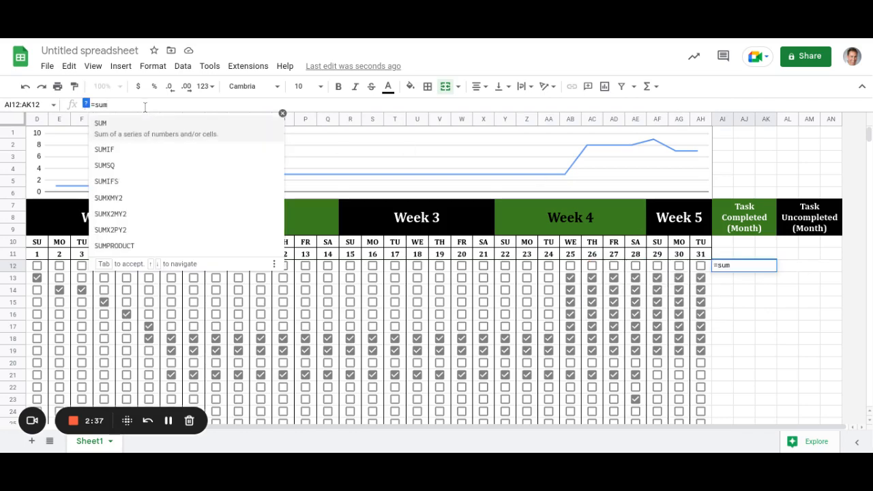
text(()
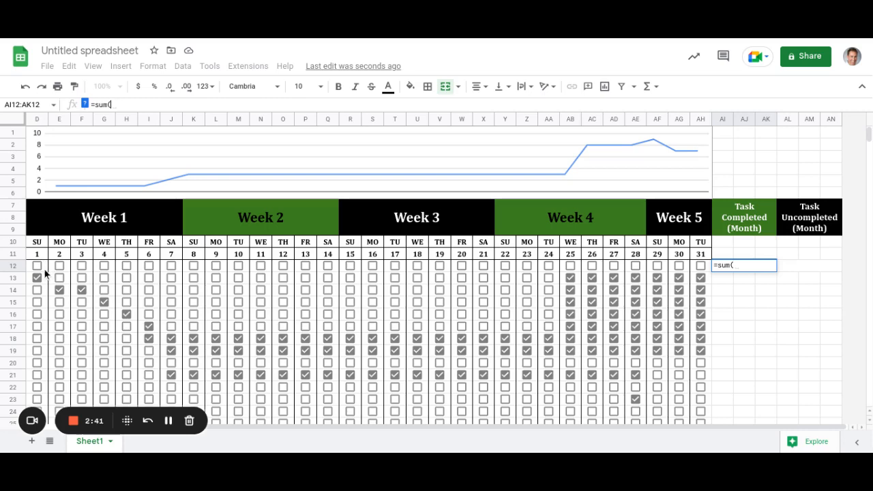
drag(45, 269, 701, 266)
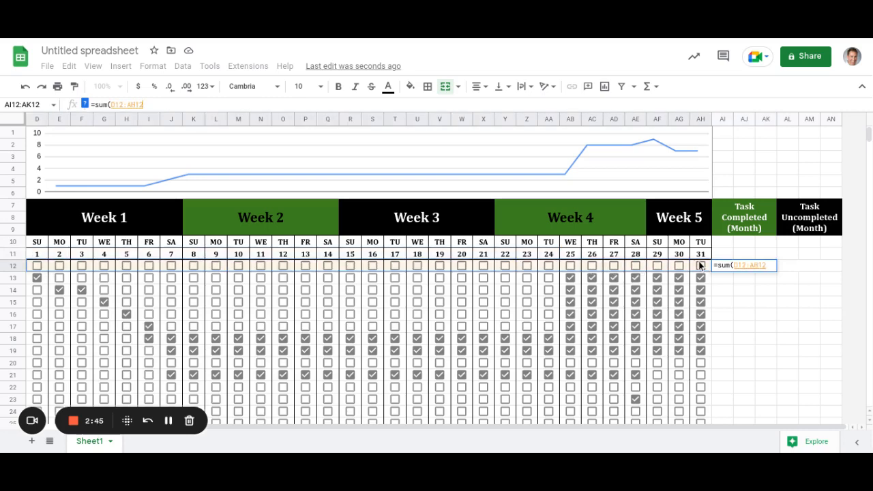
text())
key(Return)
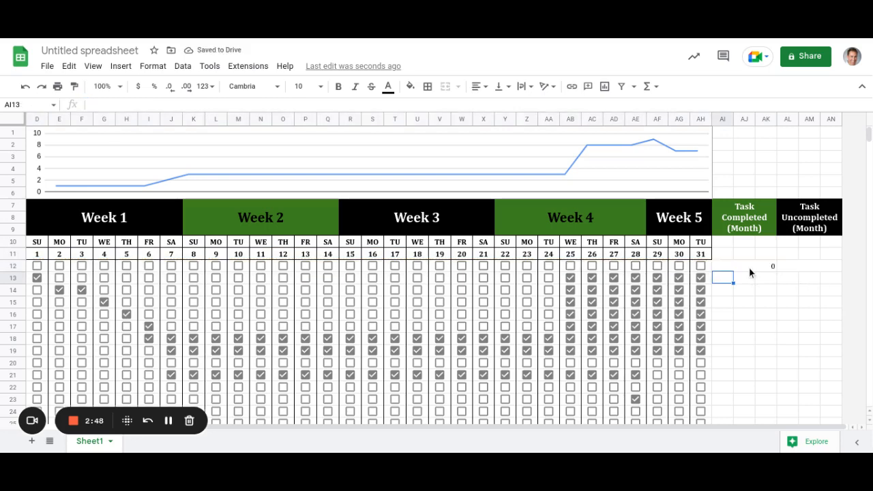
Center the Task Completed total and copy it into the Task Uncompleted cell.
click(751, 267)
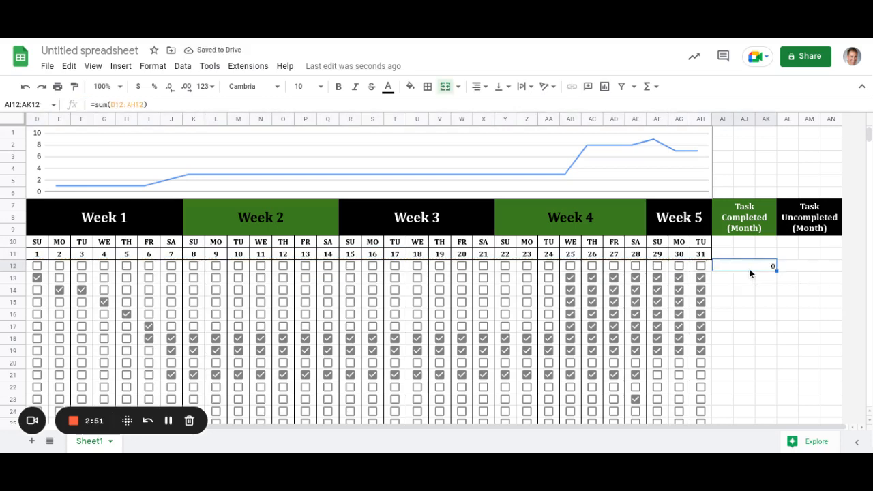
click(480, 86)
click(490, 109)
key(ctrl+c)
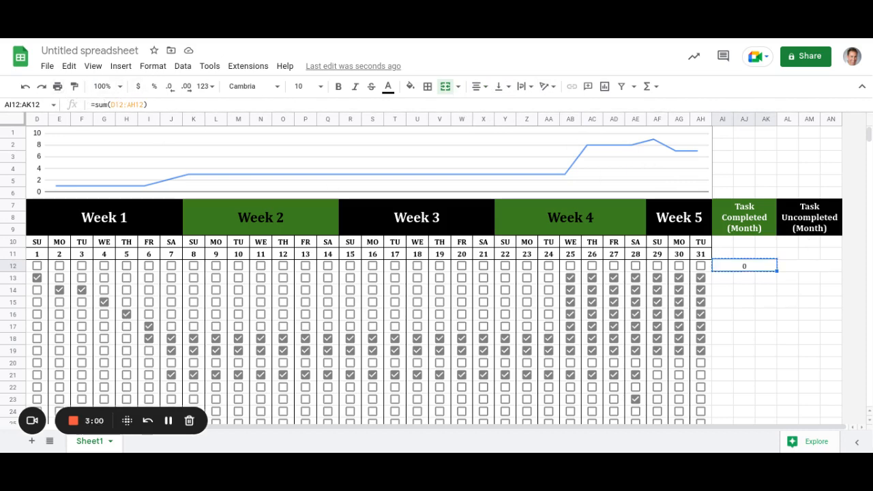
key(Right)
key(ctrl+v)
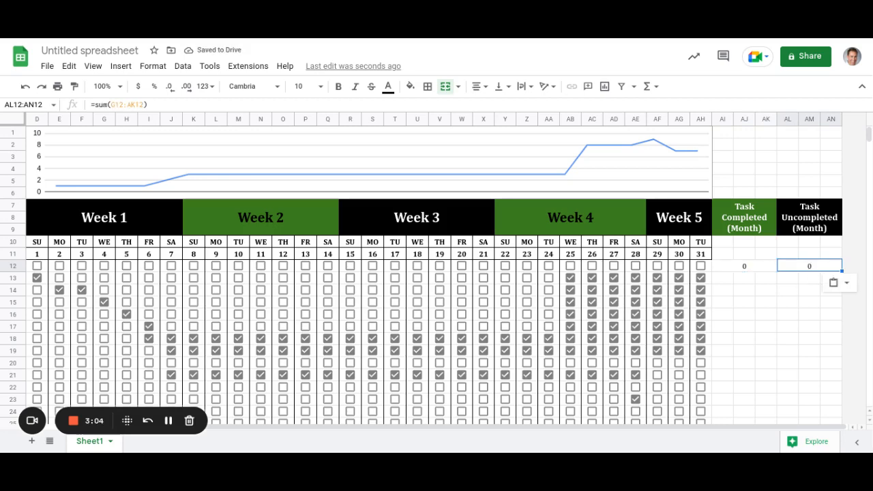
Fix the pasted formula's range to =sum(D12:AH12) and verify both totals.
double_click(810, 266)
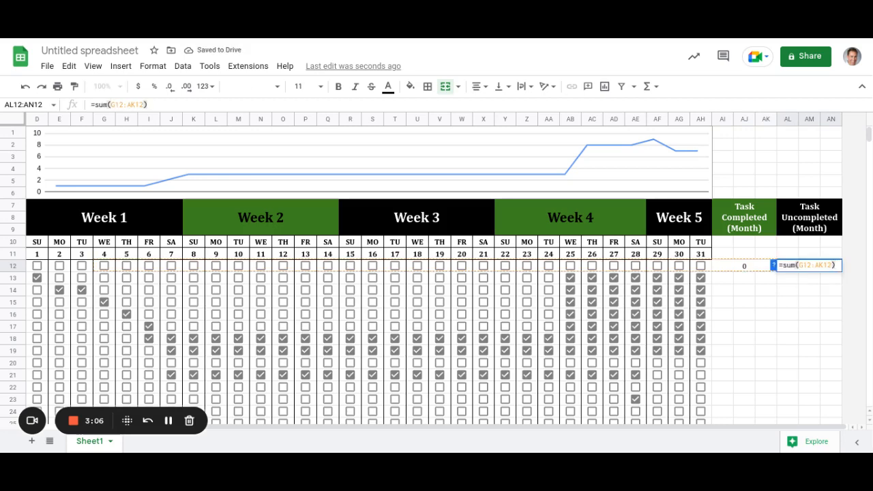
key(Left)
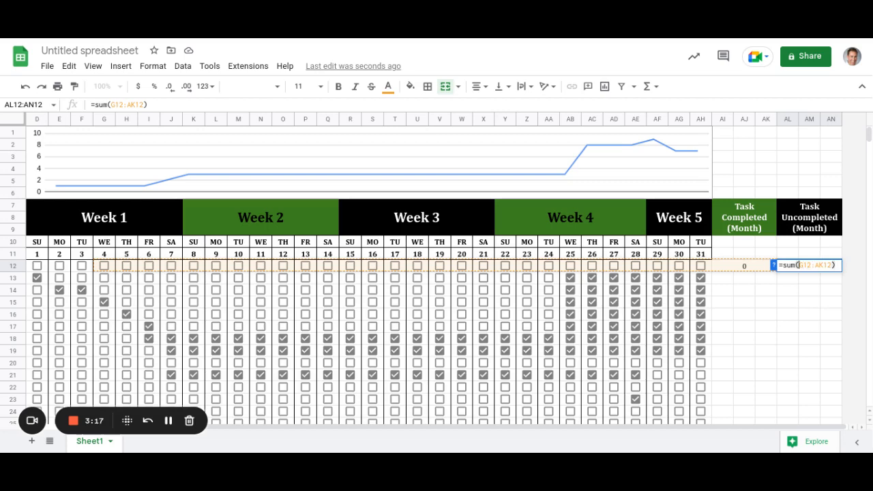
key(BackSpace)
text(d)
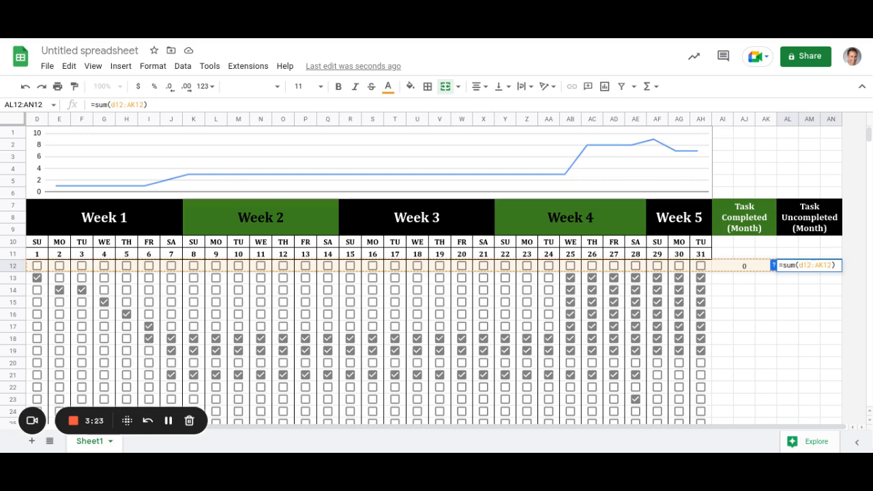
key(BackSpace)
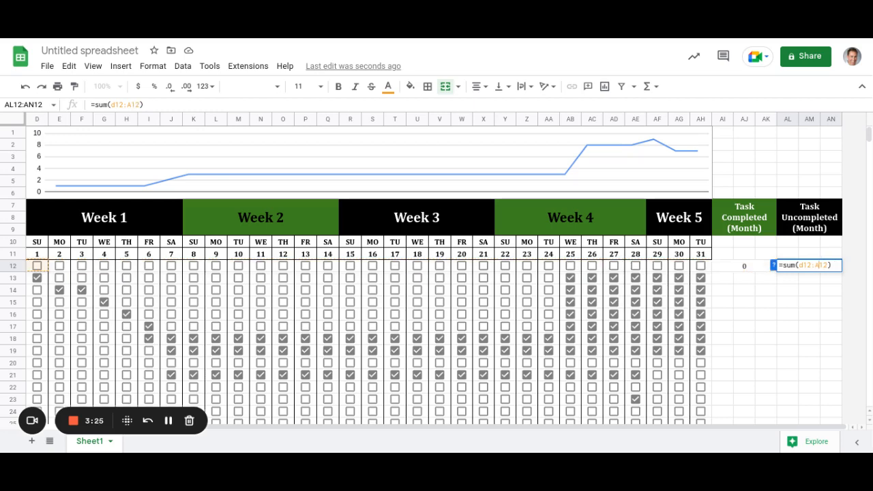
text(h)
key(Return)
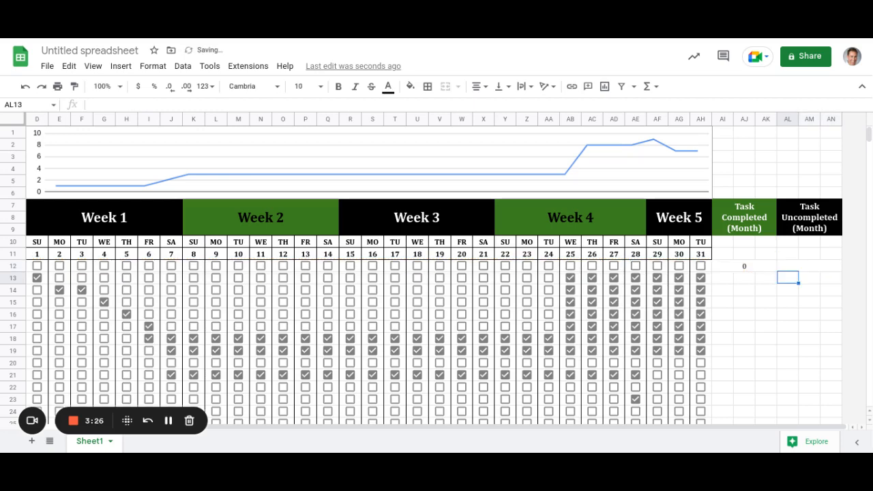
key(Up)
key(Left)
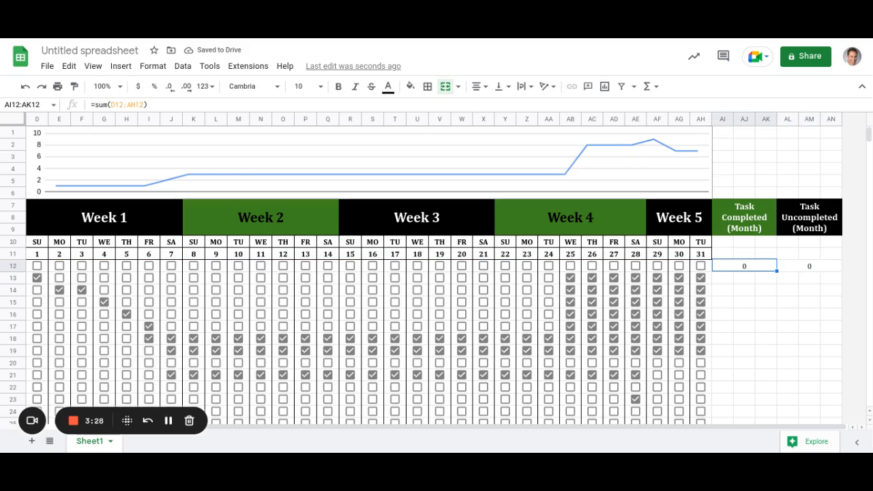
key(Right)
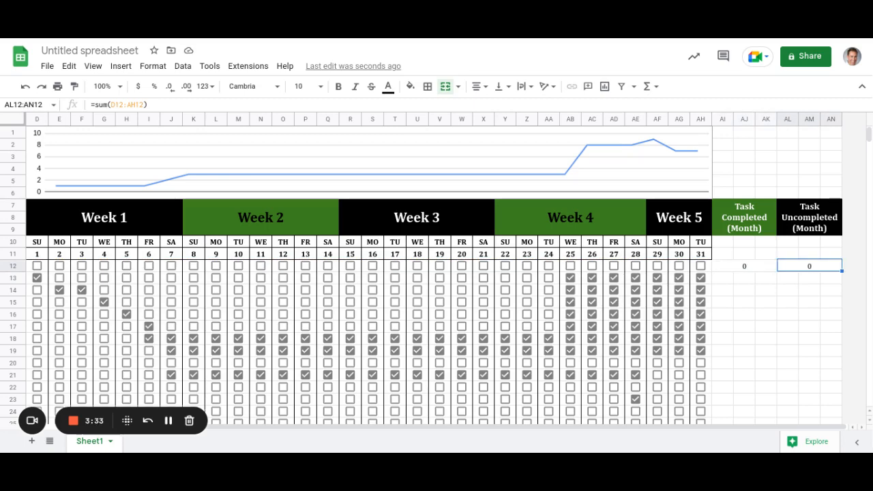
key(Left)
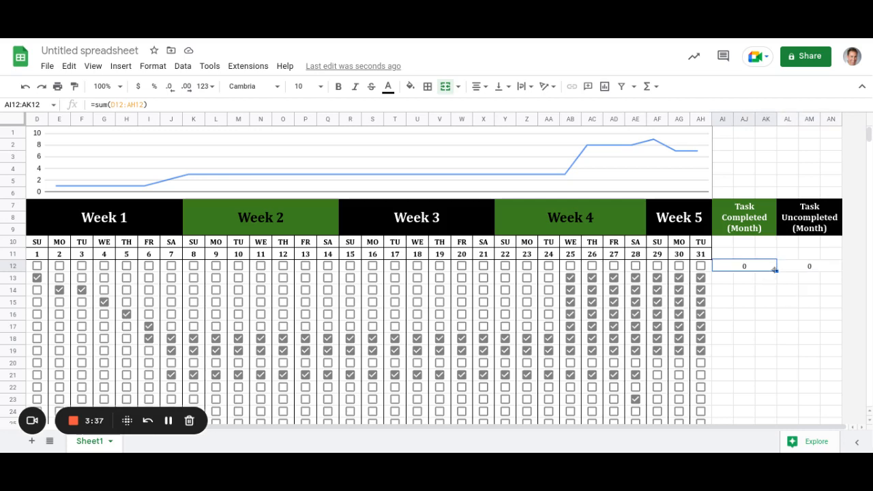
Fill the Task Completed sum down to row 29, e.g. 26 for Habit #7, 22 for Habit #10.
mouse_move(778, 271)
mouse_down()
mouse_move(771, 407)
mouse_move(786, 447)
mouse_move(771, 384)
mouse_move(782, 348)
mouse_move(761, 270)
mouse_up()
scroll(772, 282, up, 1)
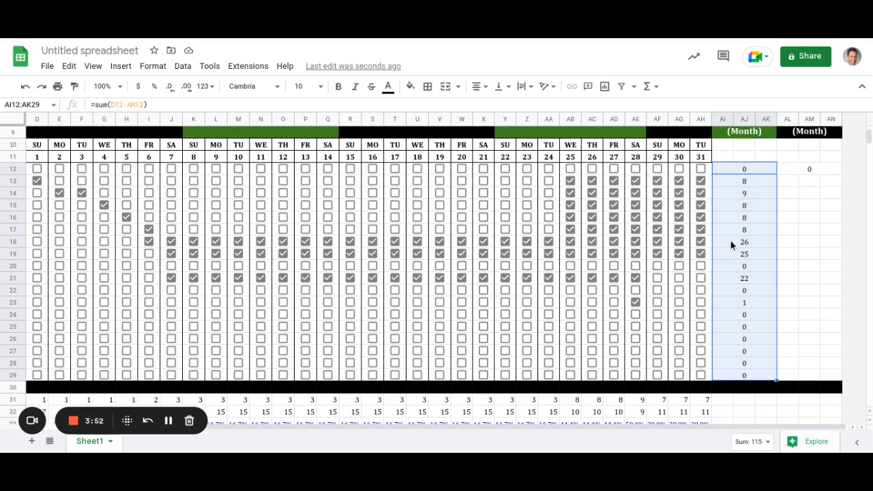
click(761, 244)
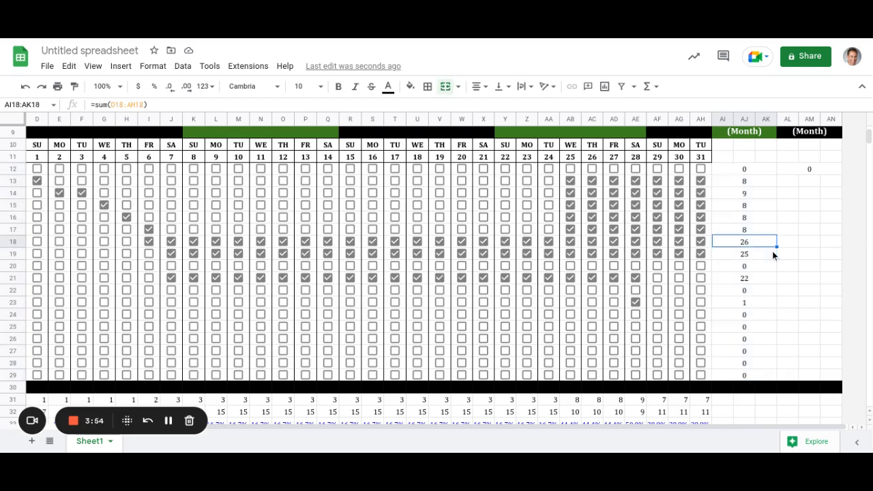
click(820, 168)
scroll(826, 225, up, 1)
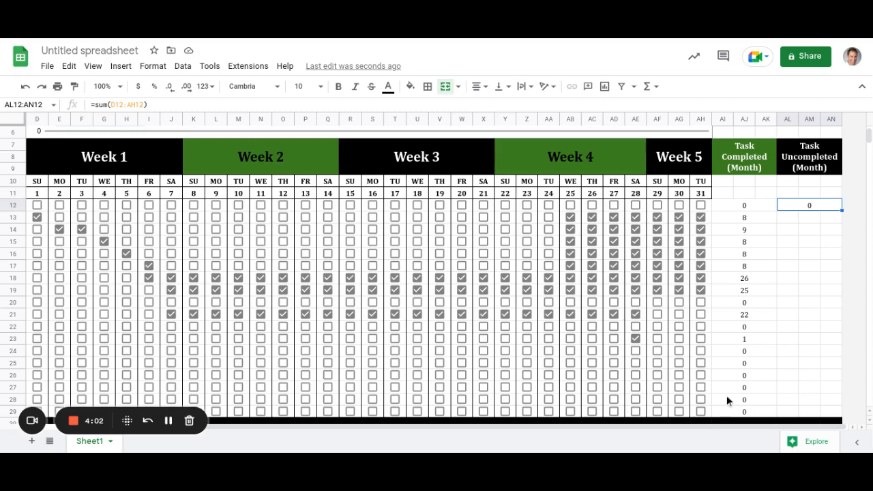
drag(670, 427, 672, 451)
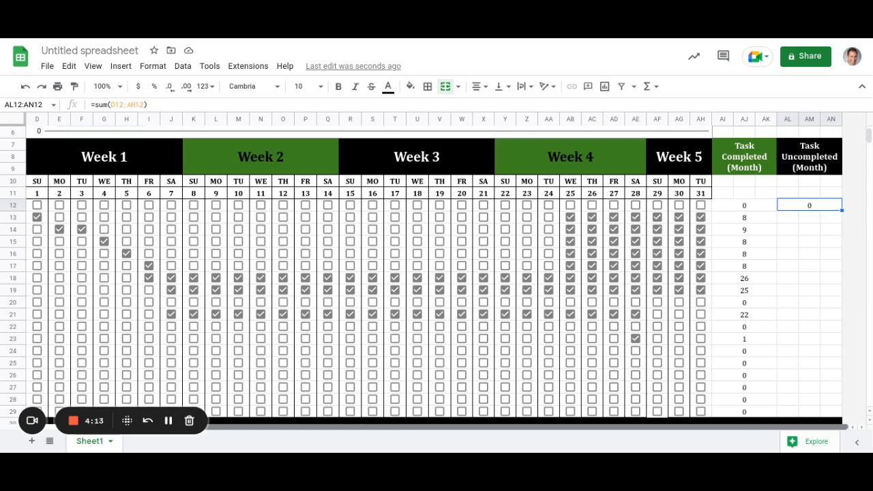
Enter =counta(D11:AH11)-AI12 in the first Task Uncompleted cell, giving 31.
mouse_move(673, 452)
mouse_down()
mouse_move(598, 452)
mouse_move(672, 452)
mouse_up()
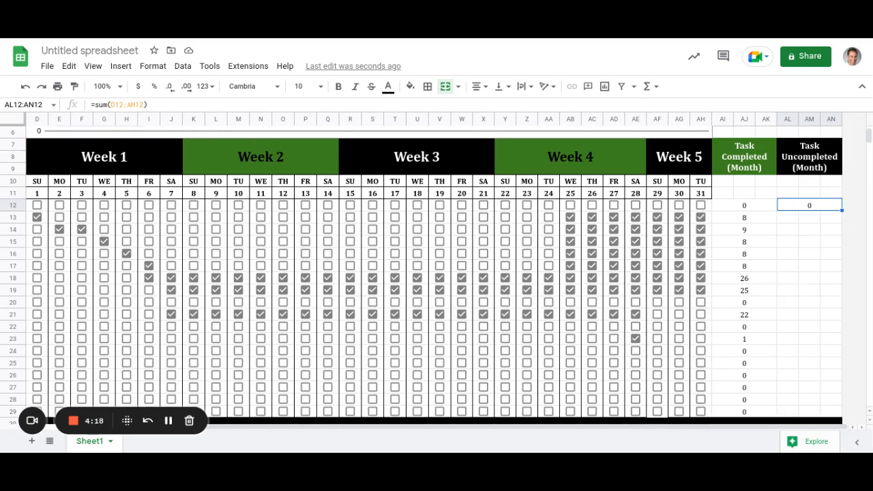
text(=counta)
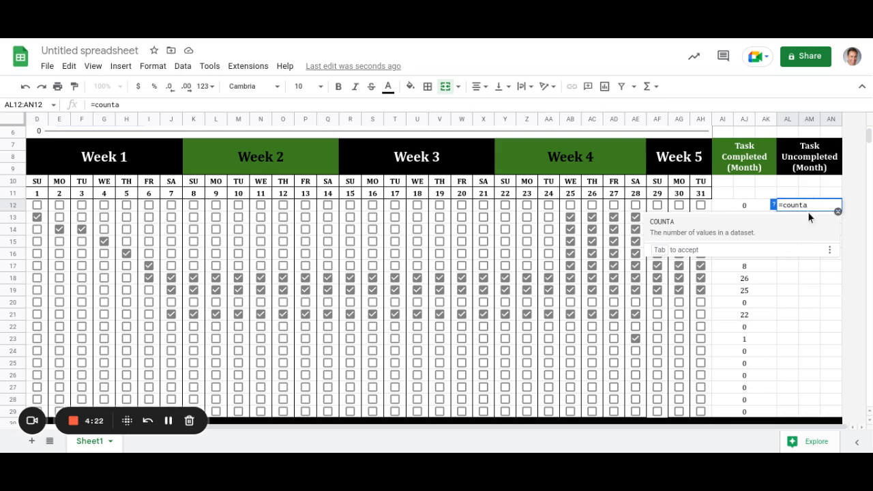
text(()
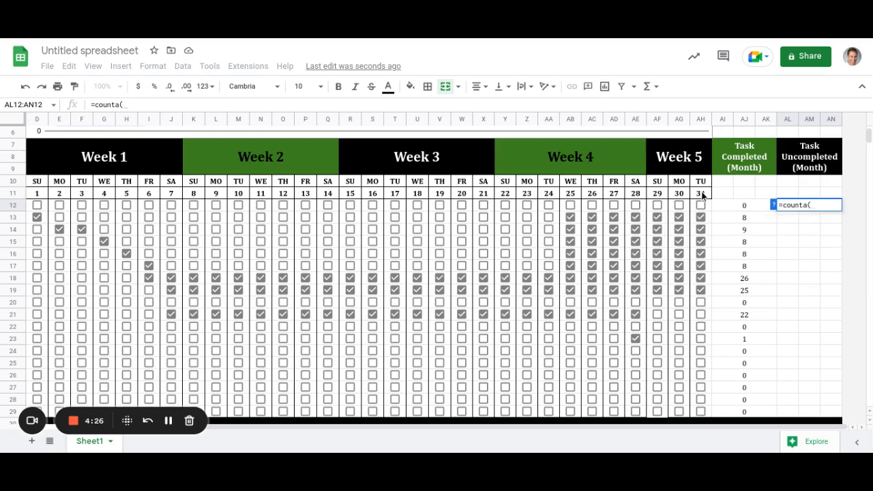
drag(703, 196, 38, 197)
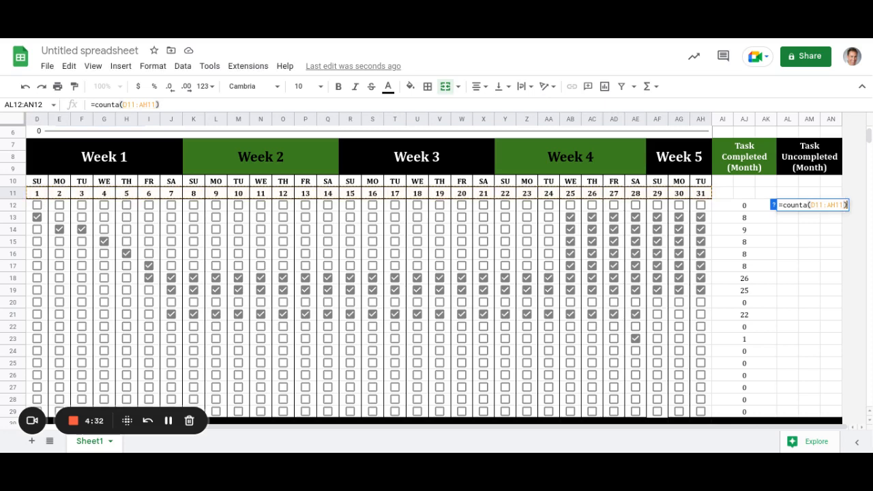
text()-)
click(744, 206)
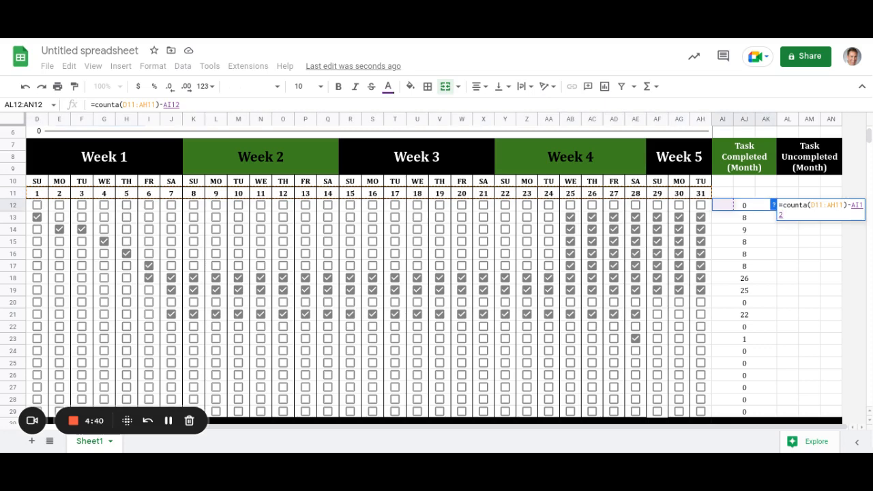
key(Return)
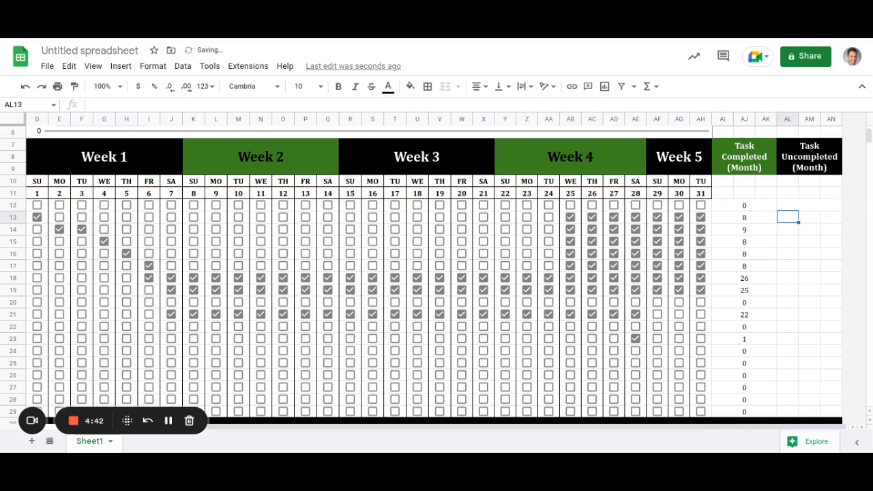
click(810, 205)
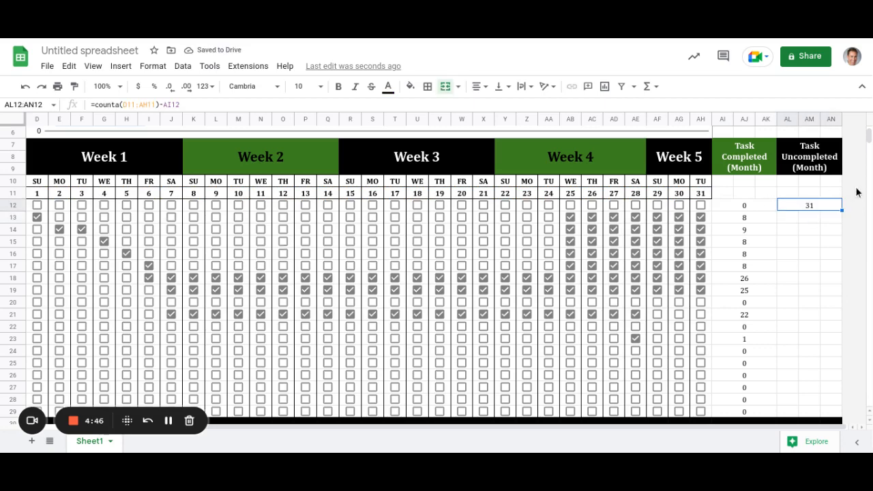
Fill AL12's uncompleted formula down to row 29, e.g. 5 for Habit #7, 9 for Habit #10.
drag(842, 211, 828, 414)
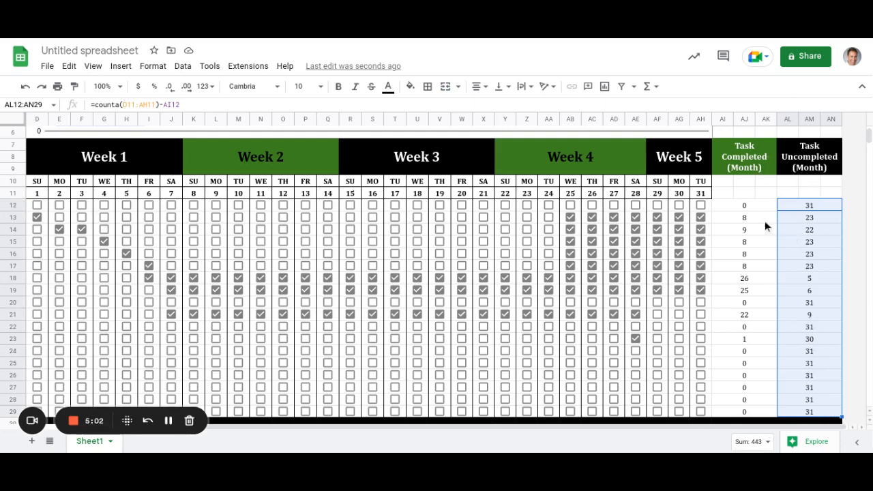
click(772, 199)
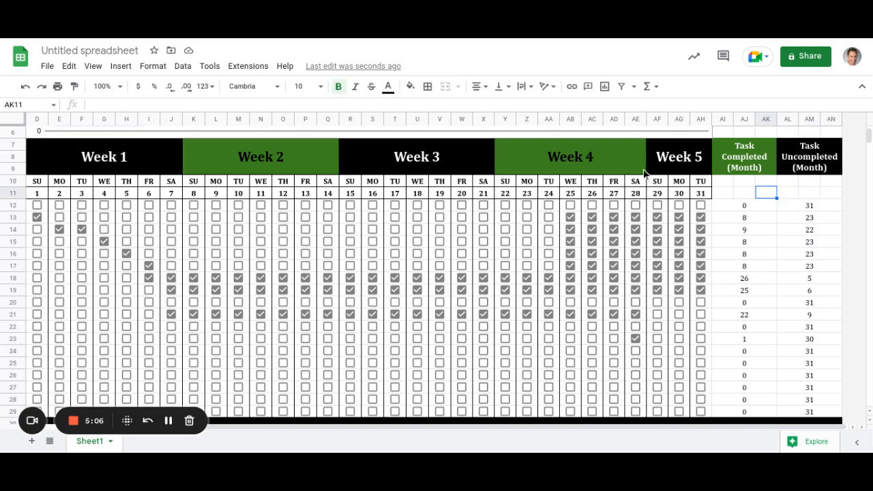
Turn off Gridlines under View > Show and review the sheet.
click(93, 68)
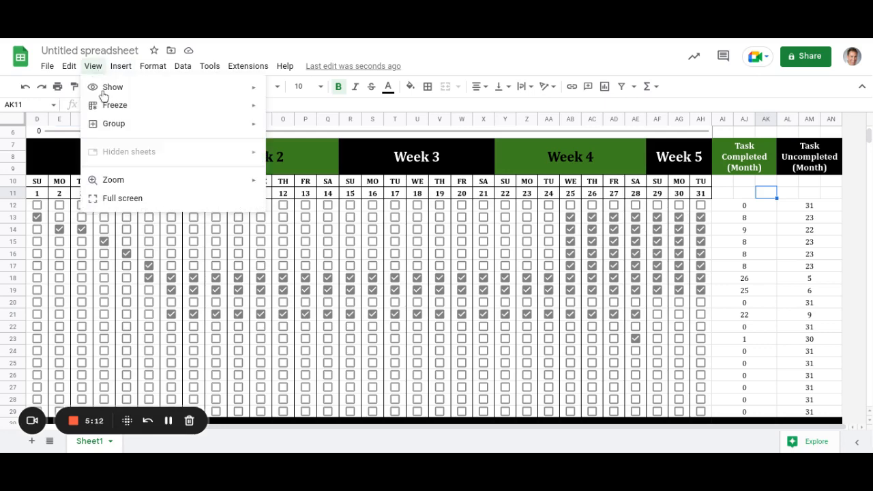
mouse_move(110, 91)
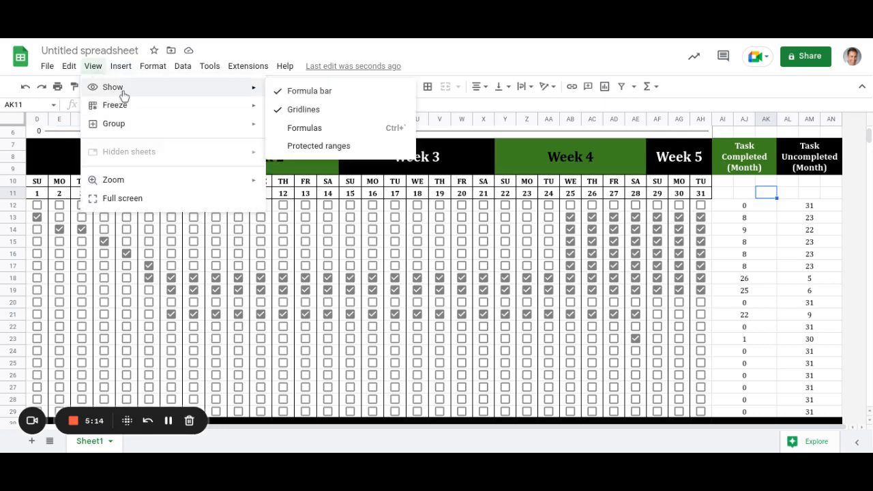
click(301, 111)
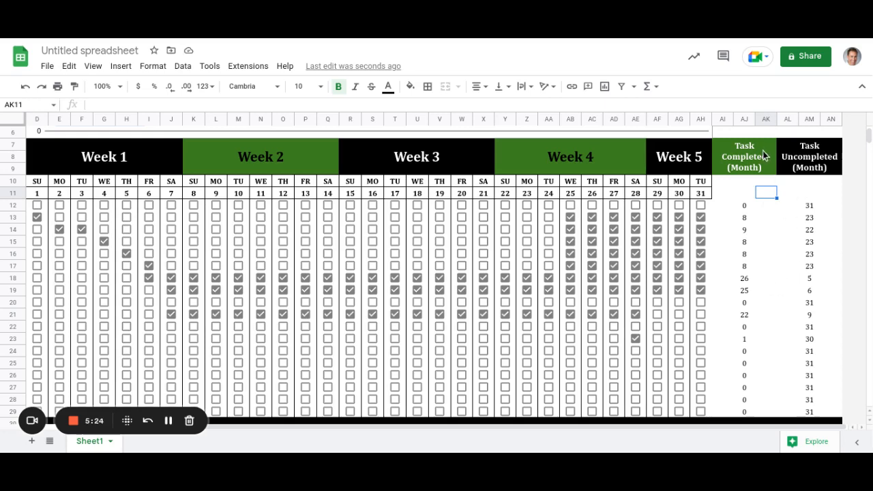
scroll(784, 289, down, 1)
scroll(784, 289, down, 2)
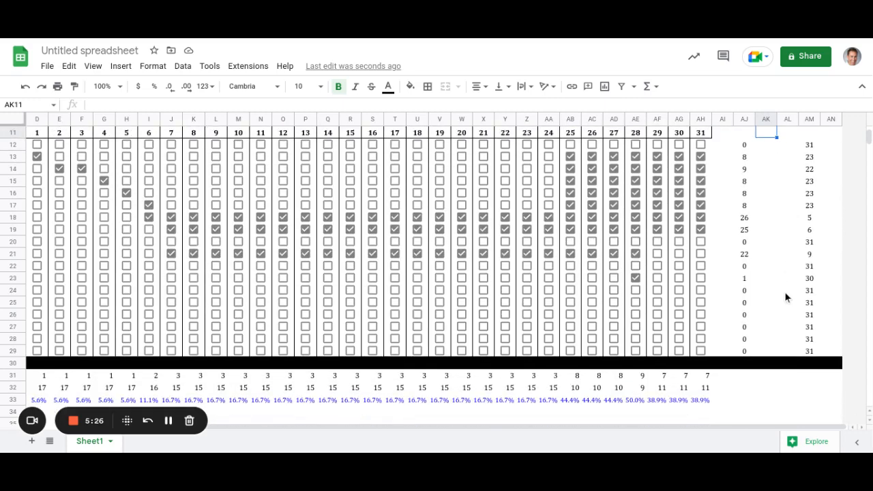
scroll(786, 291, up, 4)
scroll(785, 292, up, 1)
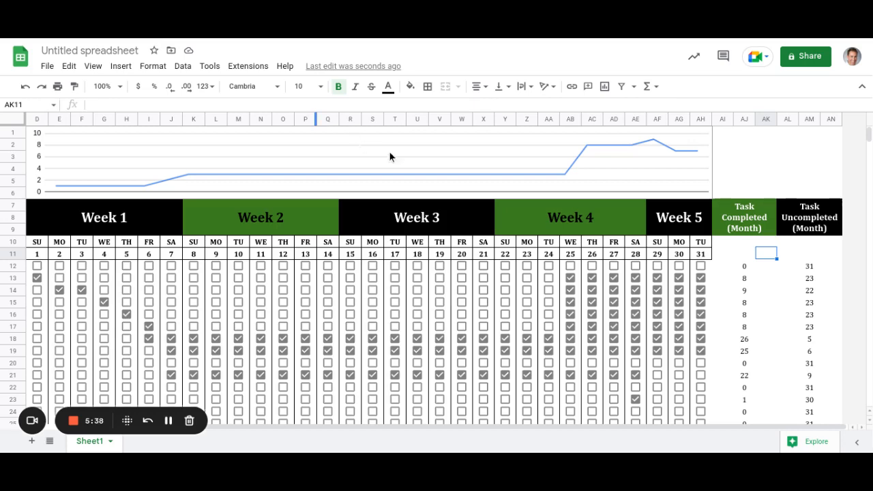
Enter 'Task Tracker Chart' as the line chart's title in the chart editor.
click(416, 163)
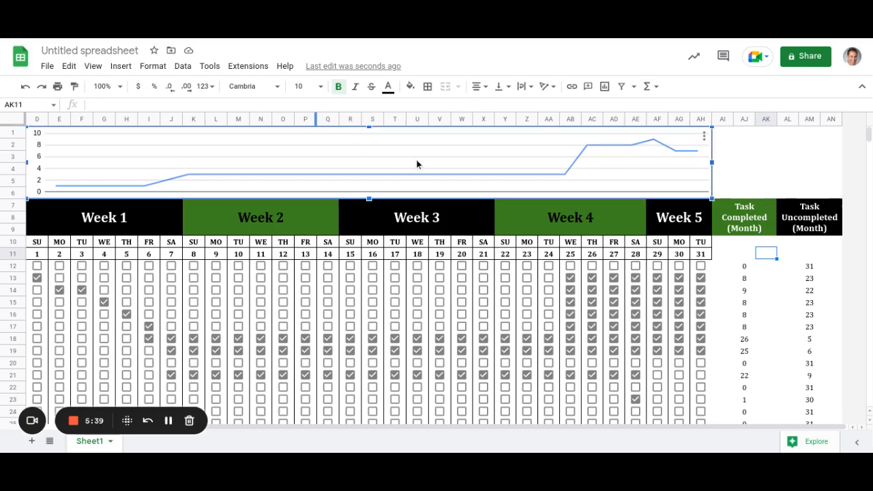
right_click(415, 163)
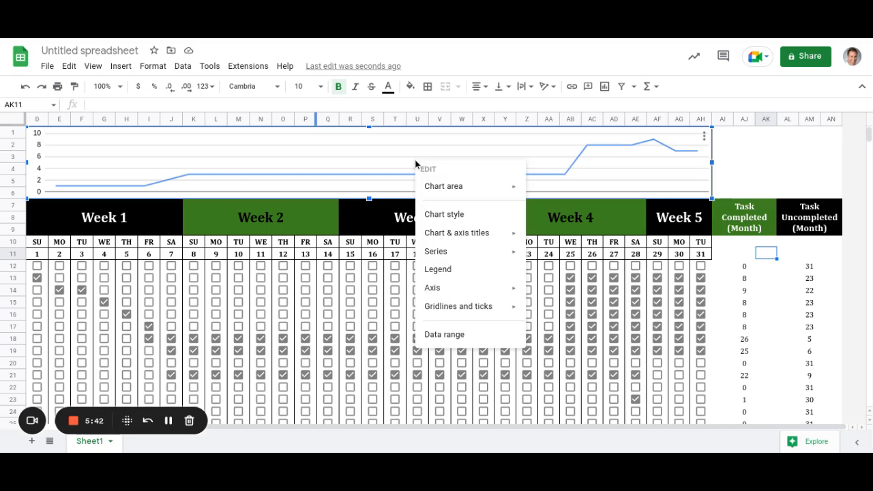
mouse_move(444, 192)
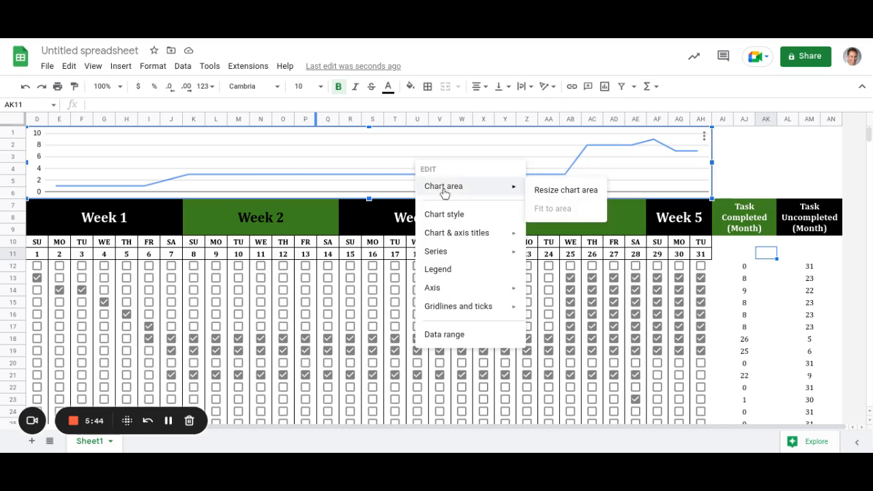
click(705, 140)
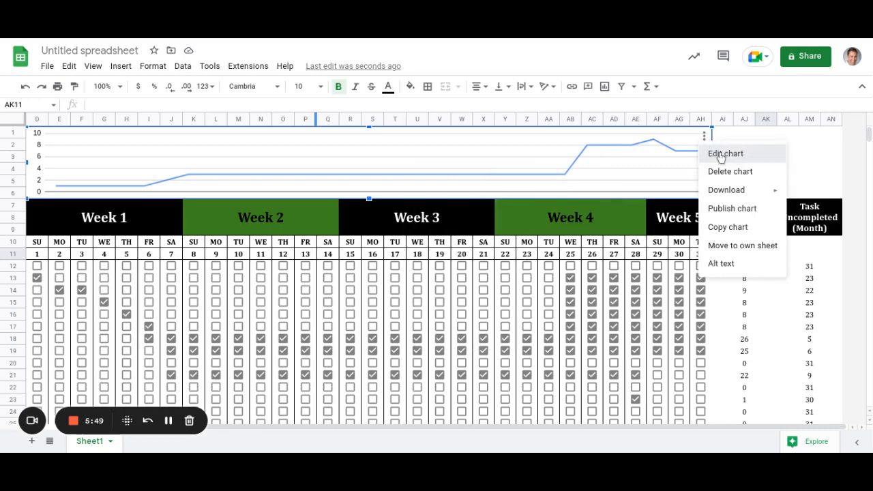
click(722, 156)
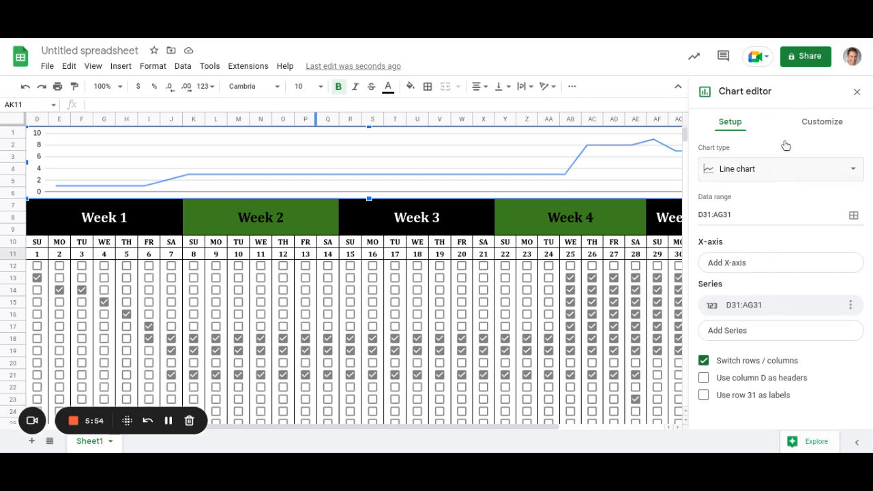
click(824, 123)
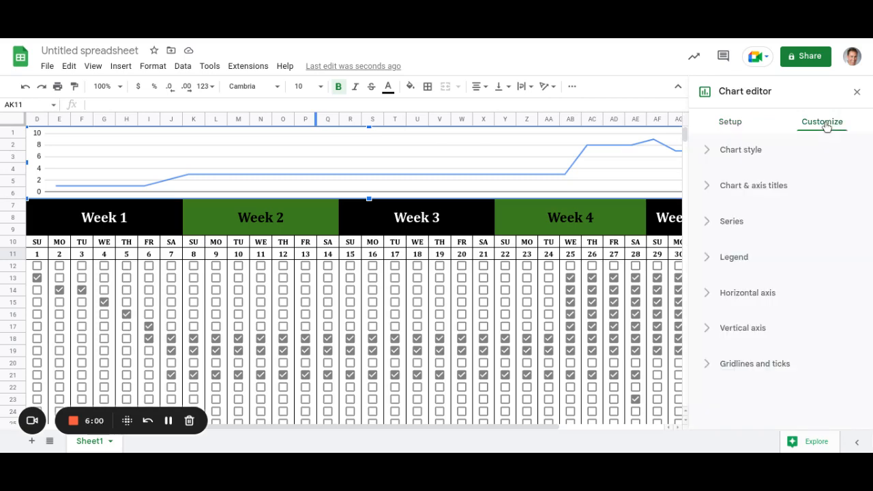
click(754, 186)
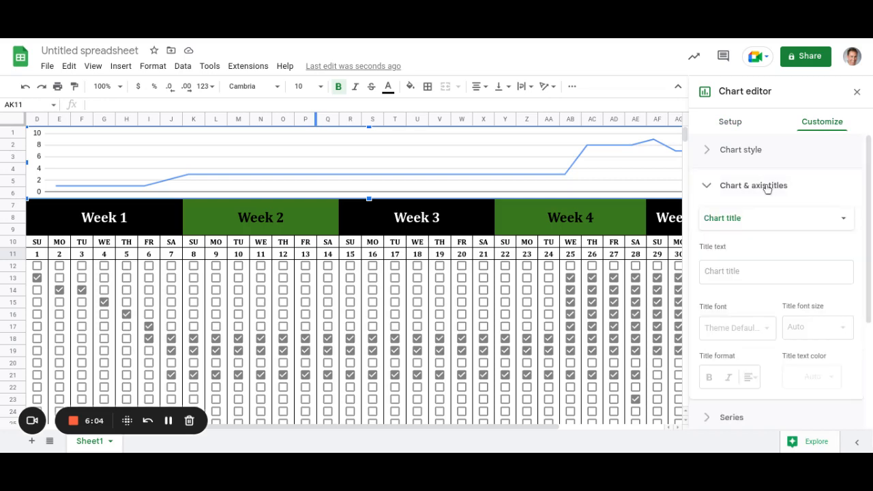
click(729, 271)
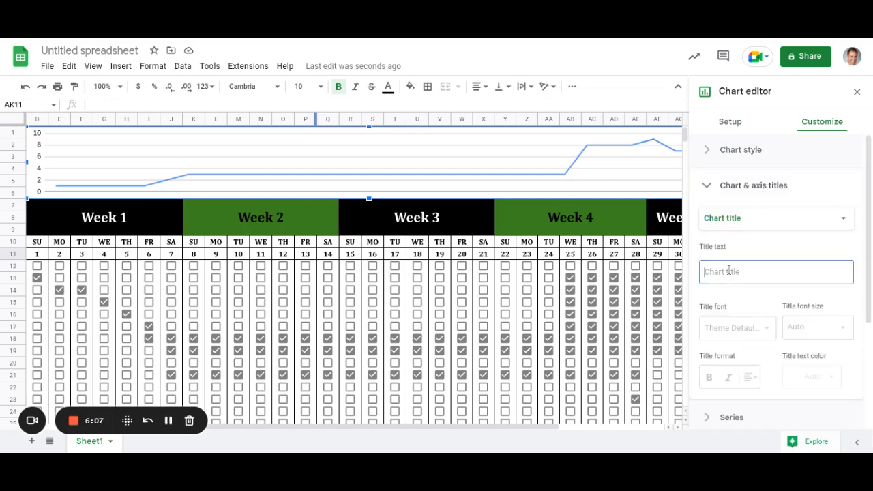
text(Tas)
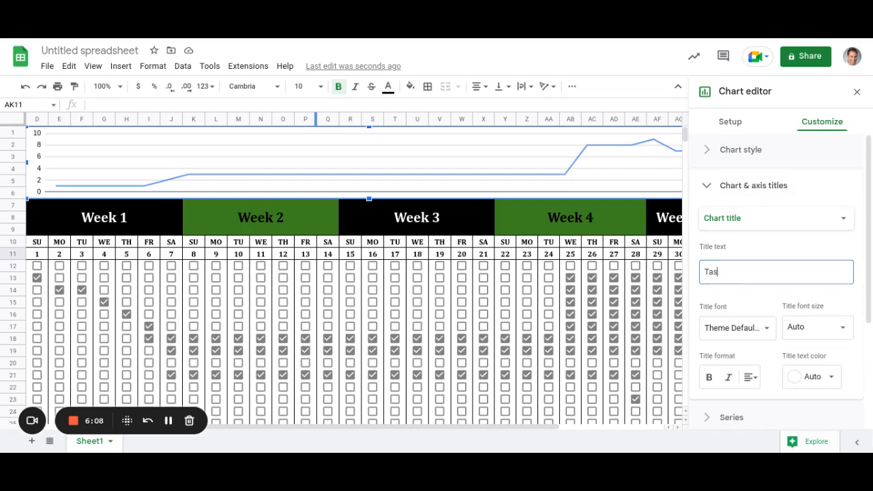
text(k Track)
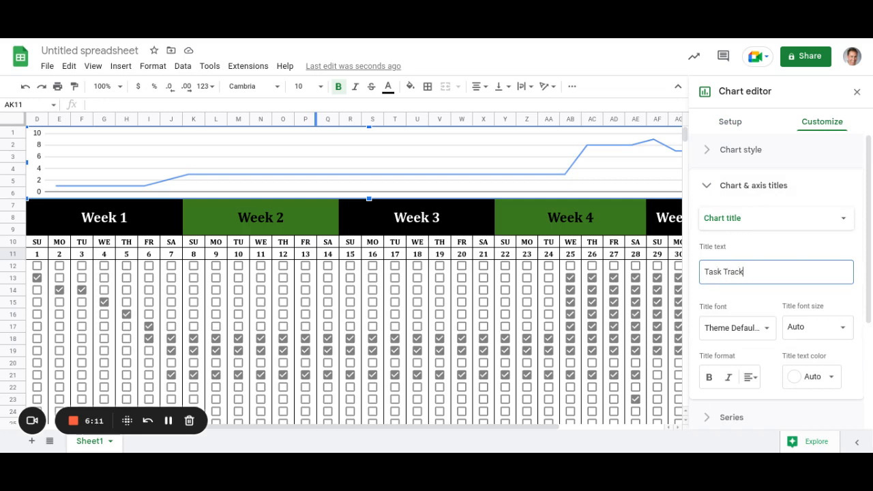
text(er Chart)
Make the chart title bold, in Wide font, and centred.
scroll(797, 378, down, 3)
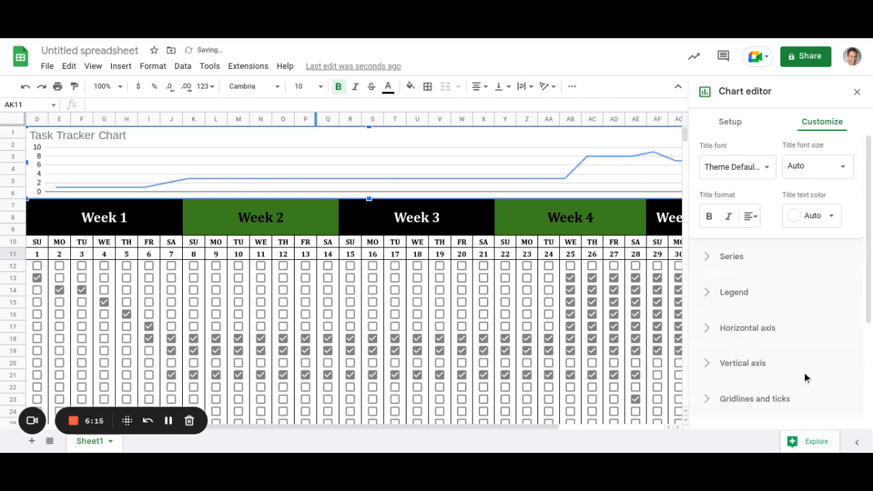
scroll(799, 369, up, 3)
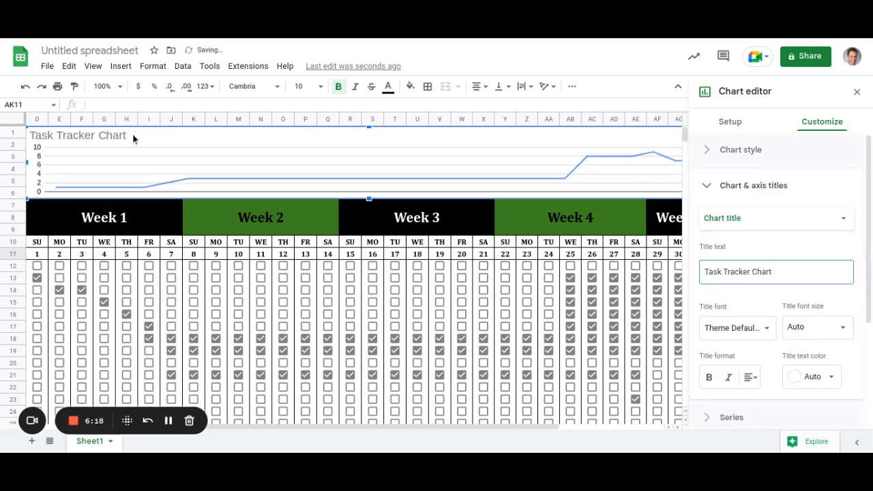
scroll(791, 280, down, 2)
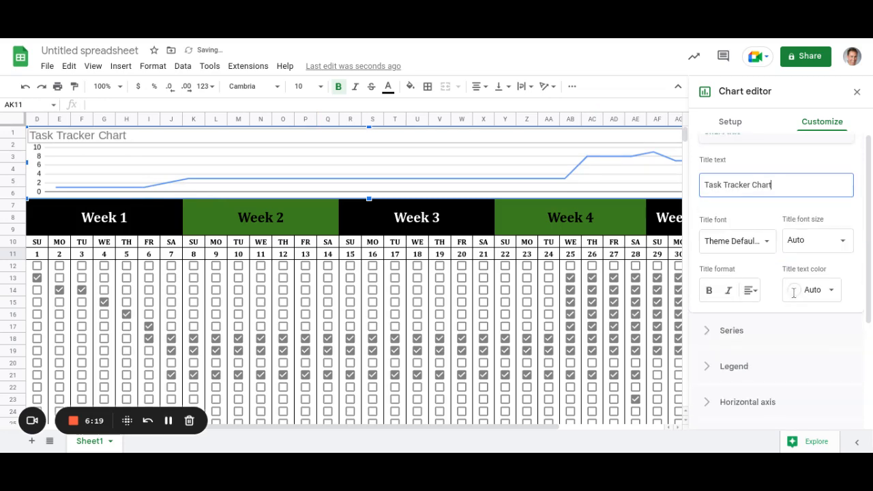
click(709, 291)
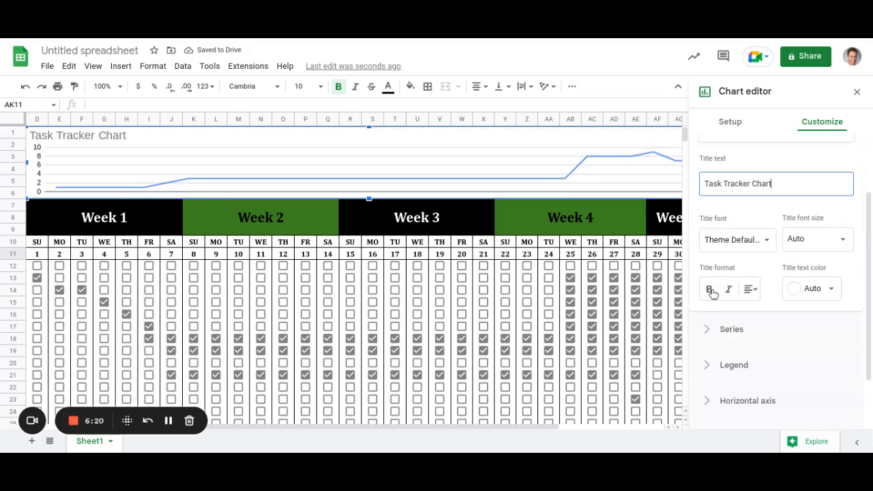
click(768, 244)
click(732, 315)
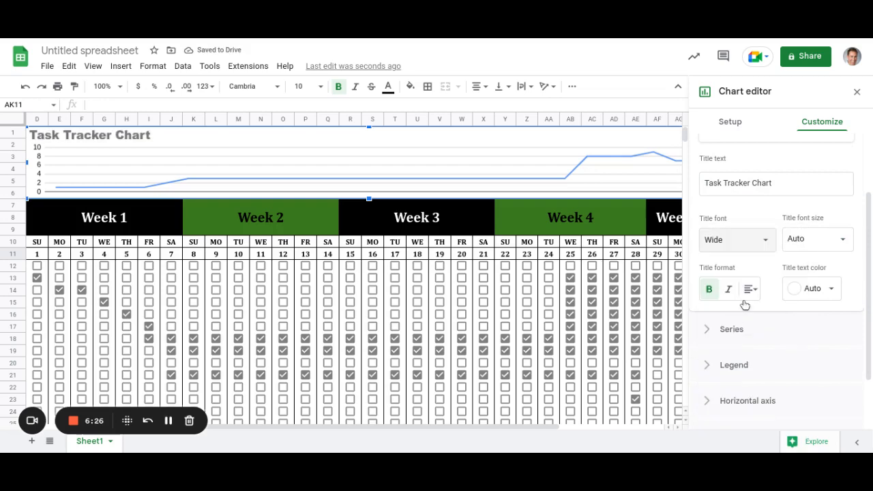
click(753, 292)
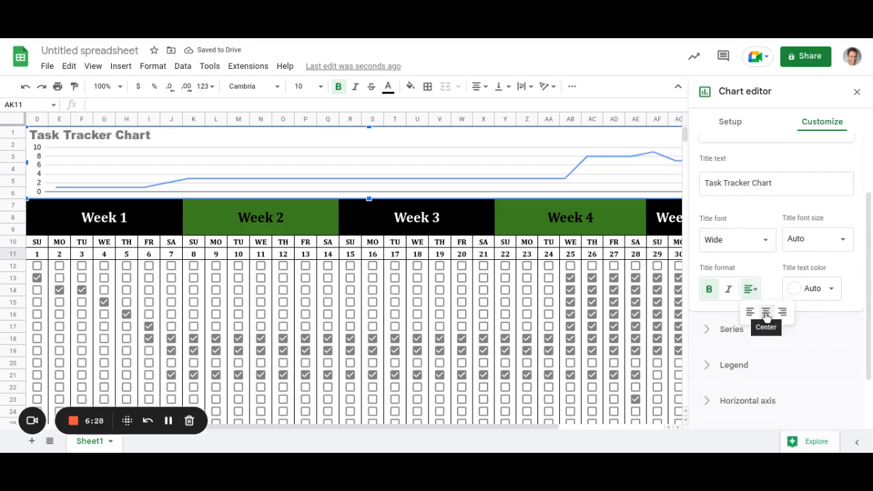
click(766, 312)
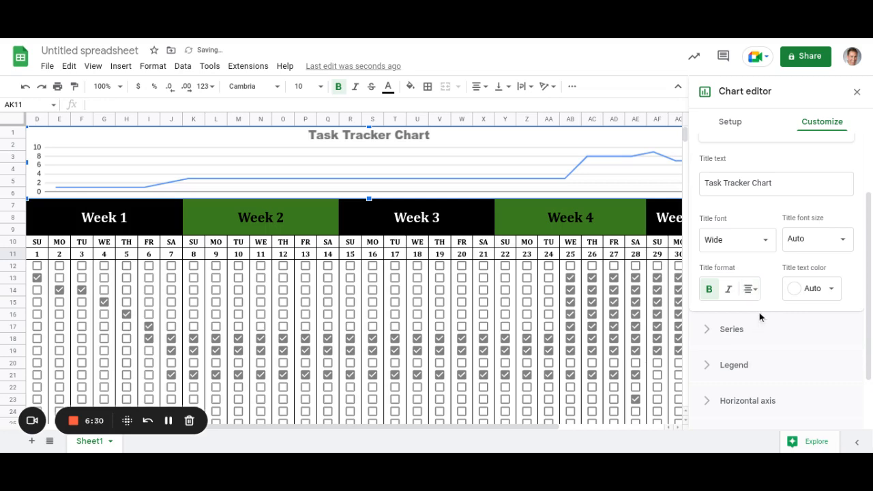
click(570, 143)
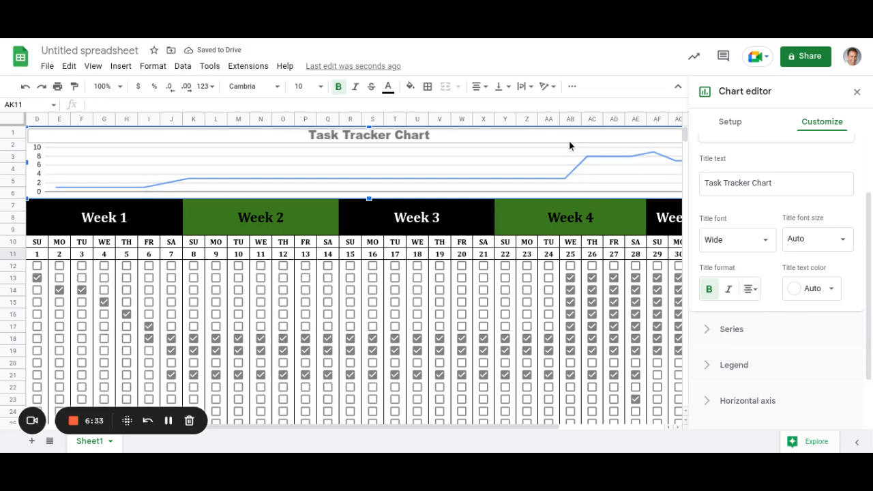
click(857, 92)
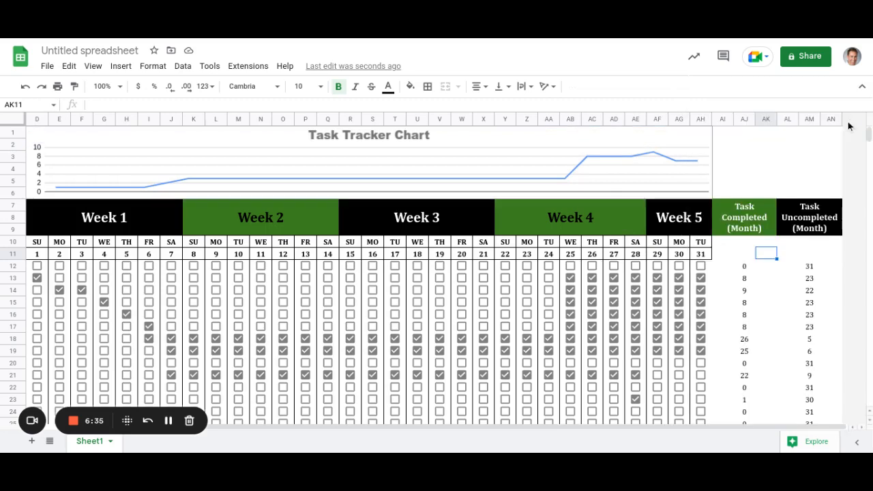
Widen the Task Tracker Chart to reach about column AM.
click(700, 158)
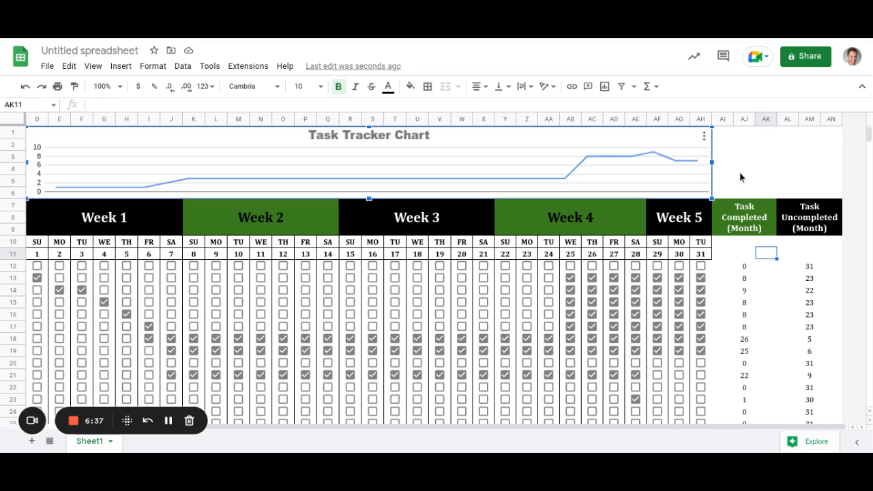
mouse_move(712, 164)
mouse_down()
mouse_move(850, 163)
mouse_move(712, 180)
mouse_up()
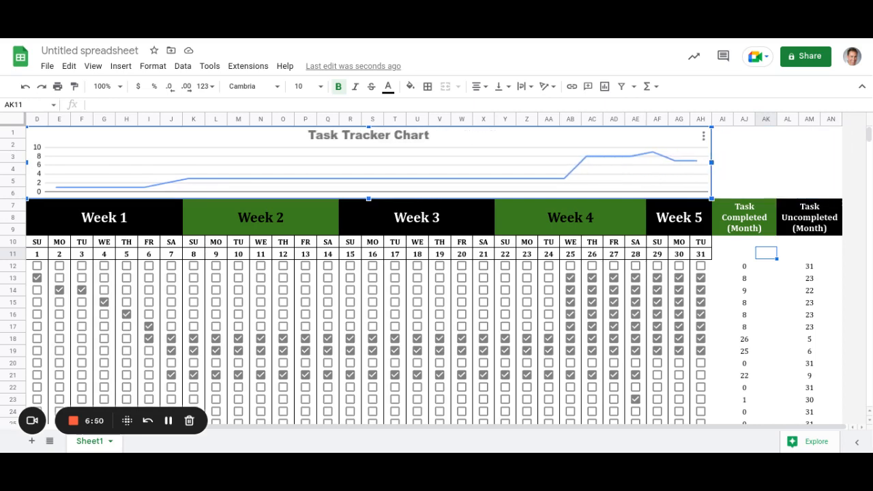
click(722, 133)
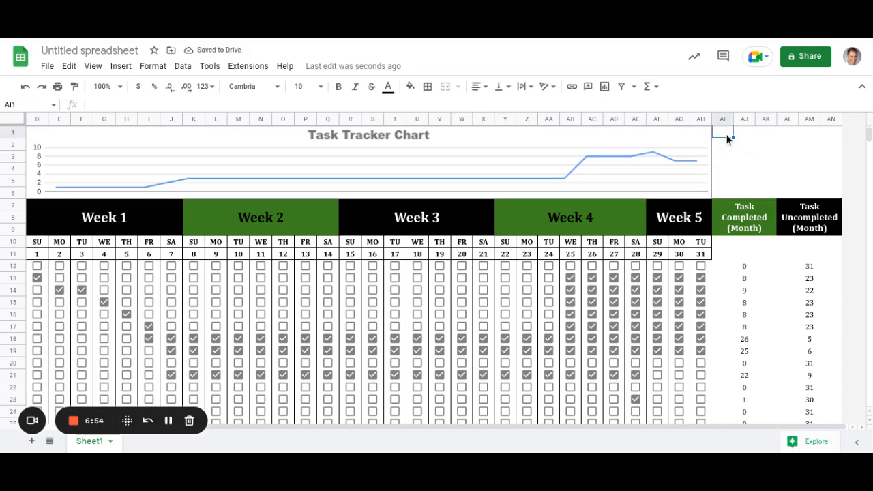
shift+click(808, 182)
shift+click(818, 191)
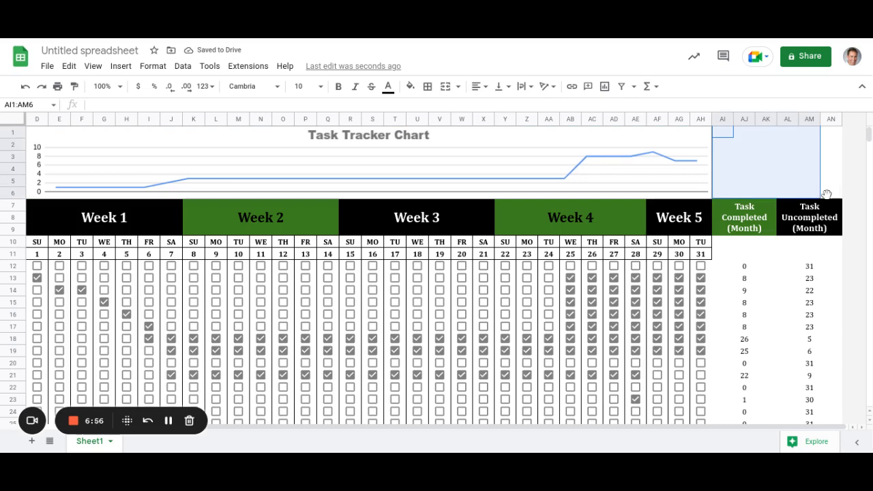
shift+click(833, 193)
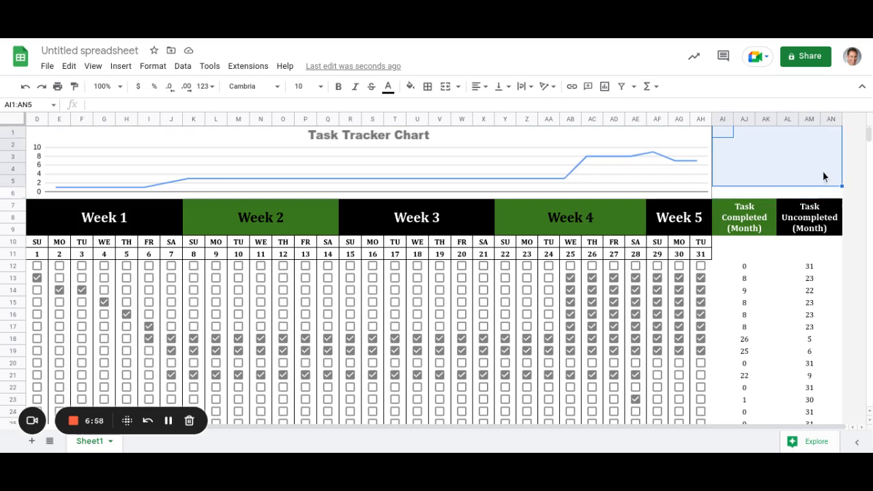
click(814, 168)
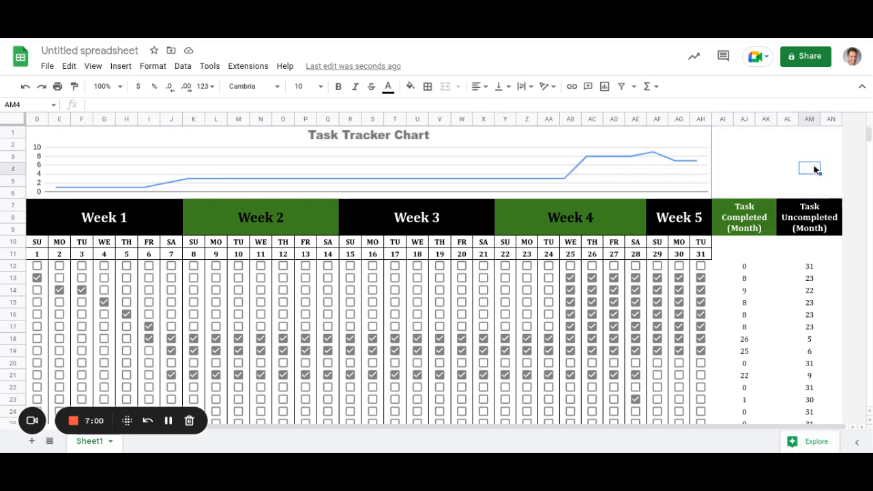
Select the monthly completed and uncompleted figures in AI12:AN29.
scroll(686, 232, down, 3)
scroll(677, 256, down, 2)
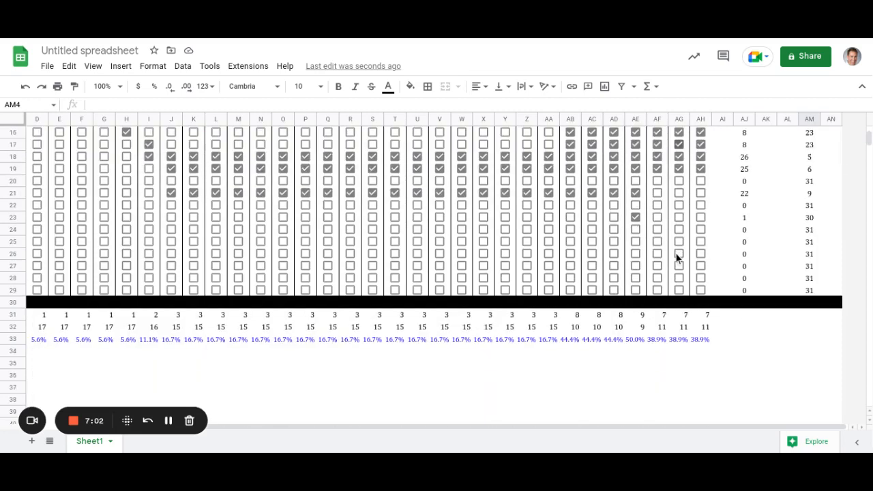
scroll(677, 253, up, 5)
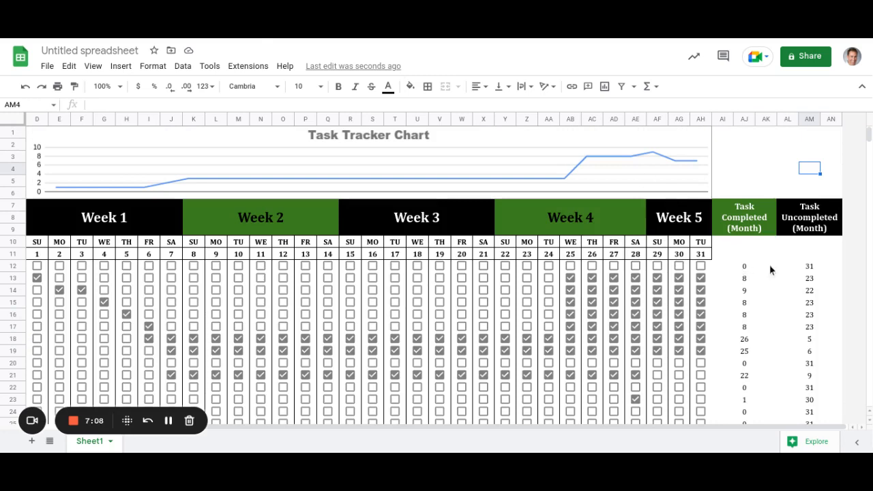
drag(818, 269, 824, 403)
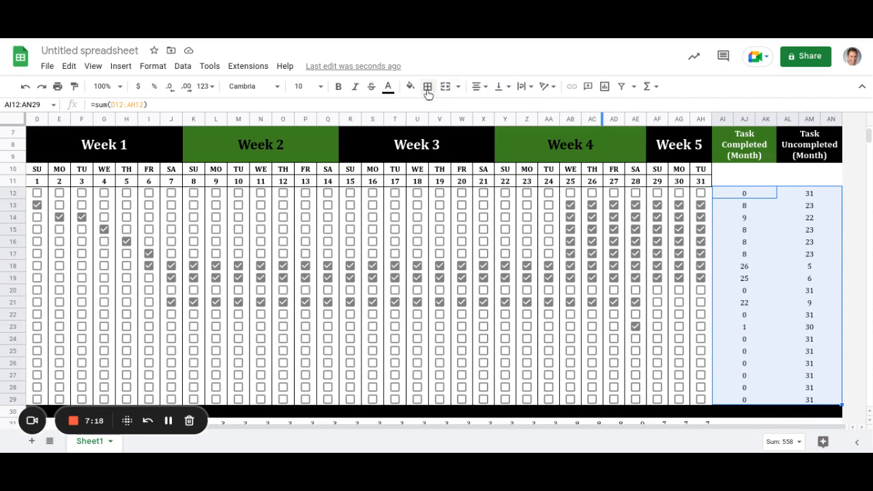
Apply inner borders and then all borders to AI12:AN29.
click(428, 90)
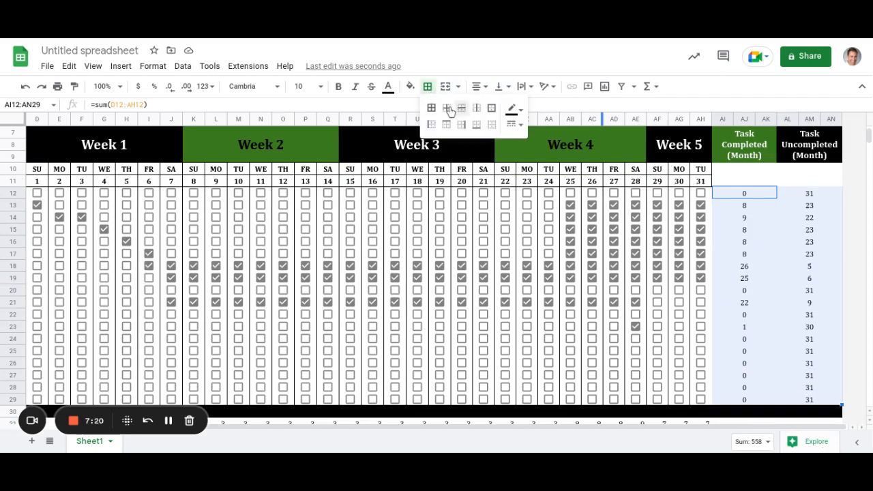
click(447, 110)
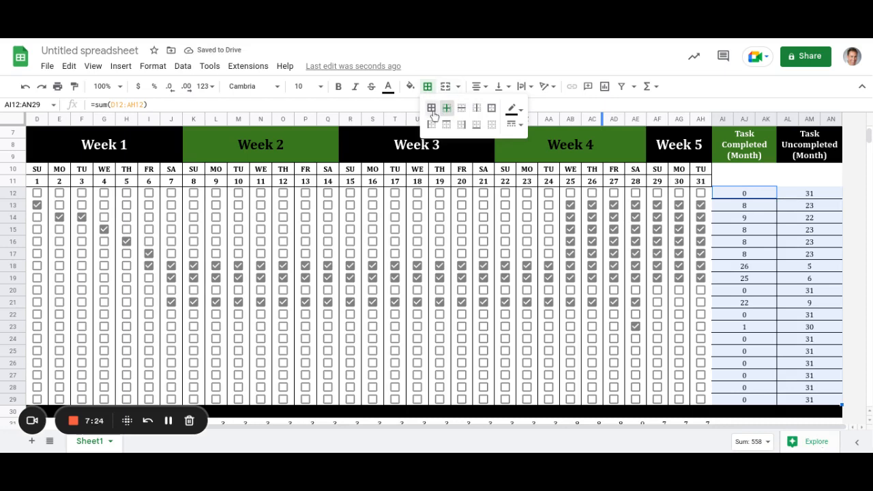
click(433, 109)
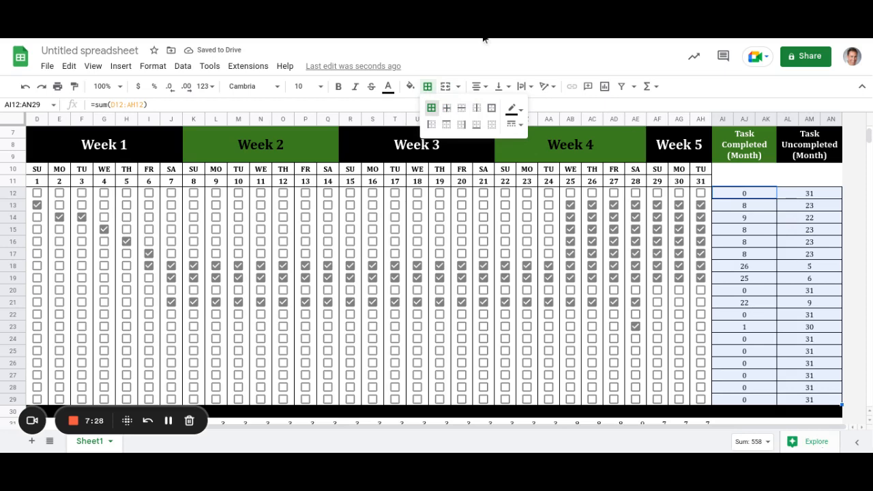
click(484, 37)
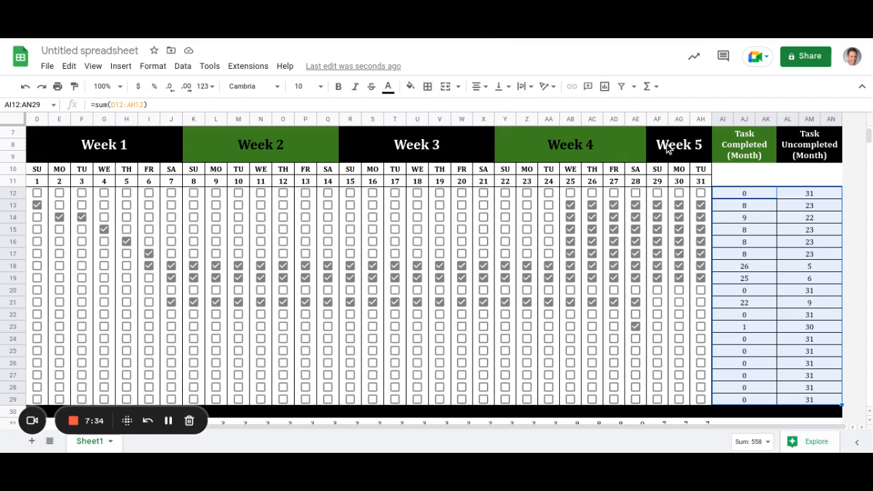
scroll(798, 192, up, 2)
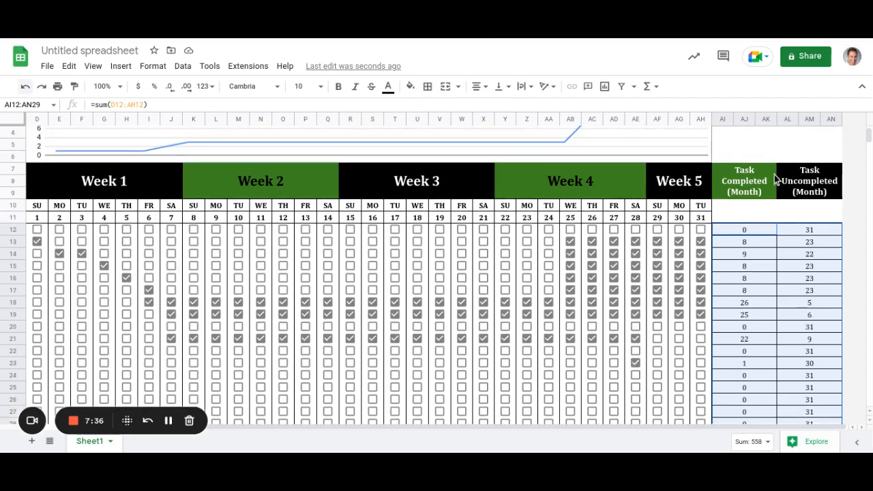
Merge the Task Completed (Month) header block AI7:AK11 into one cell.
click(750, 189)
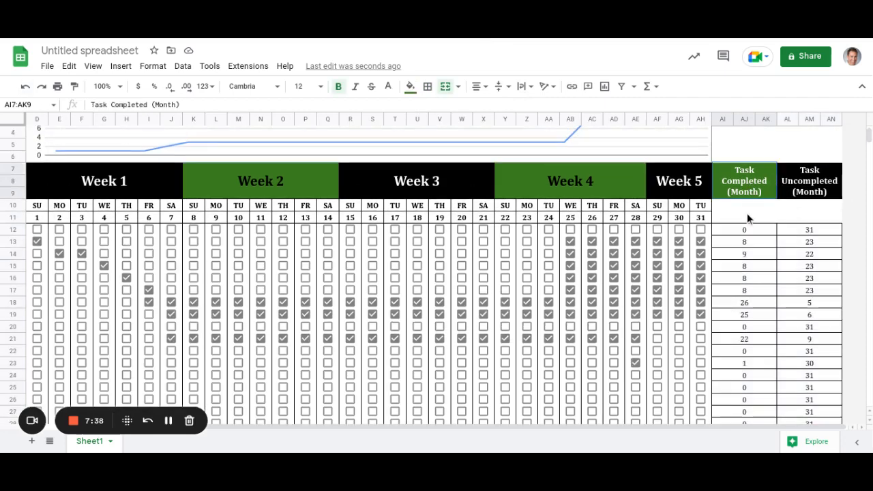
shift+click(747, 213)
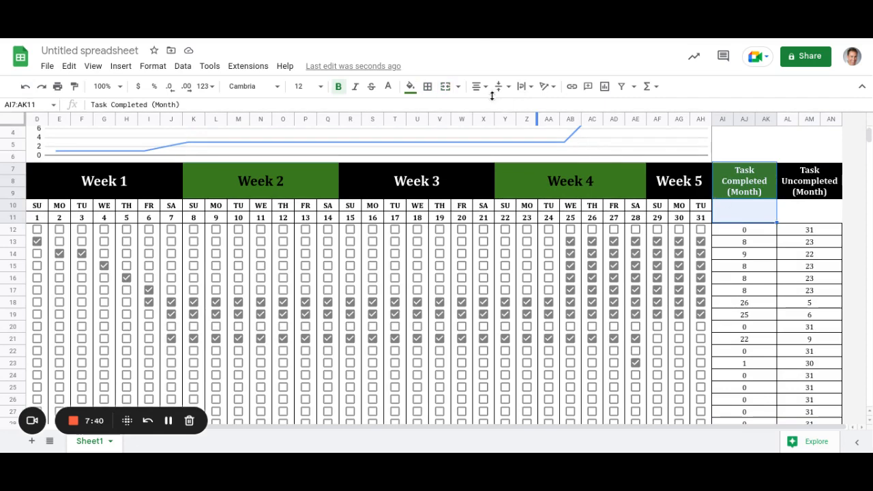
click(522, 89)
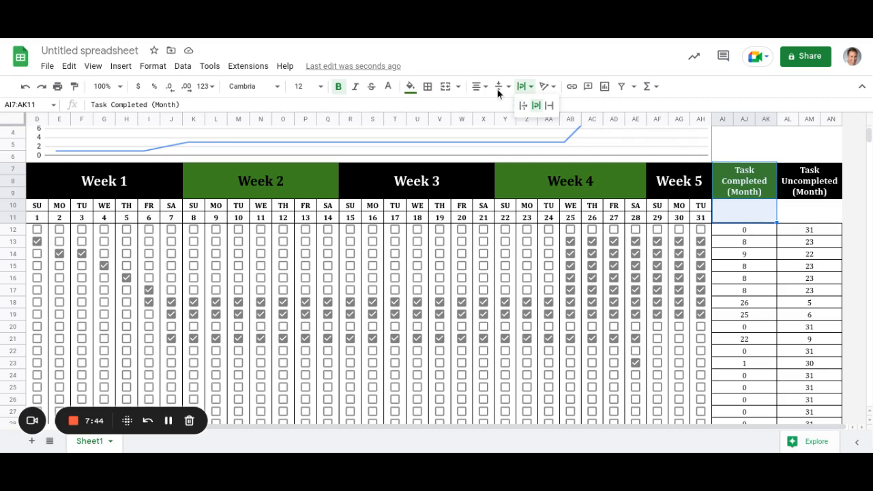
click(447, 90)
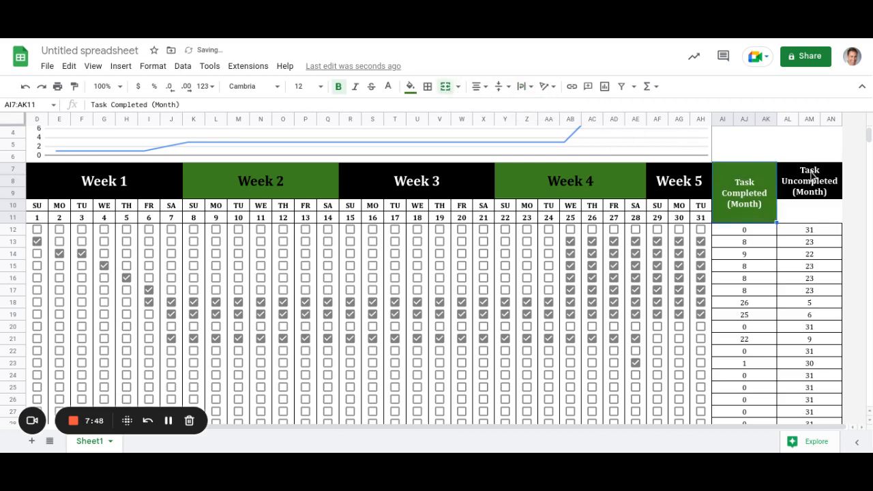
Merge the Task Uncompleted (Month) header block AL7:AN11 into one cell.
click(817, 195)
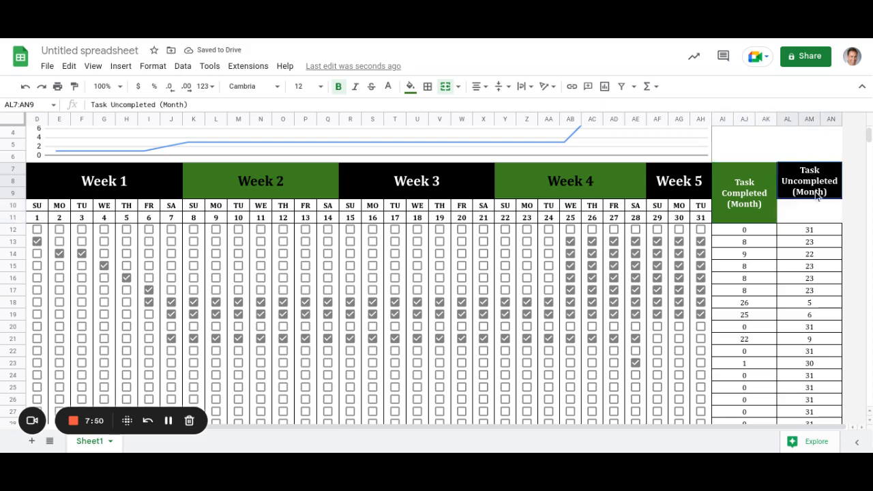
shift+click(814, 217)
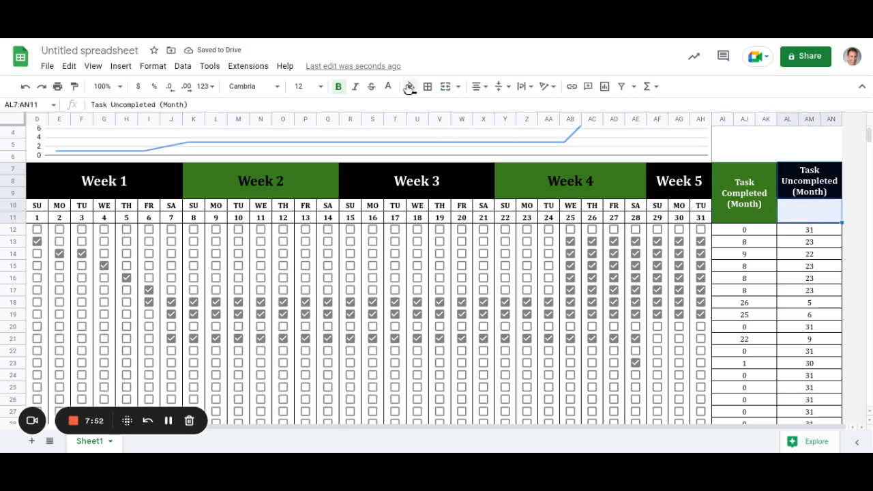
click(446, 90)
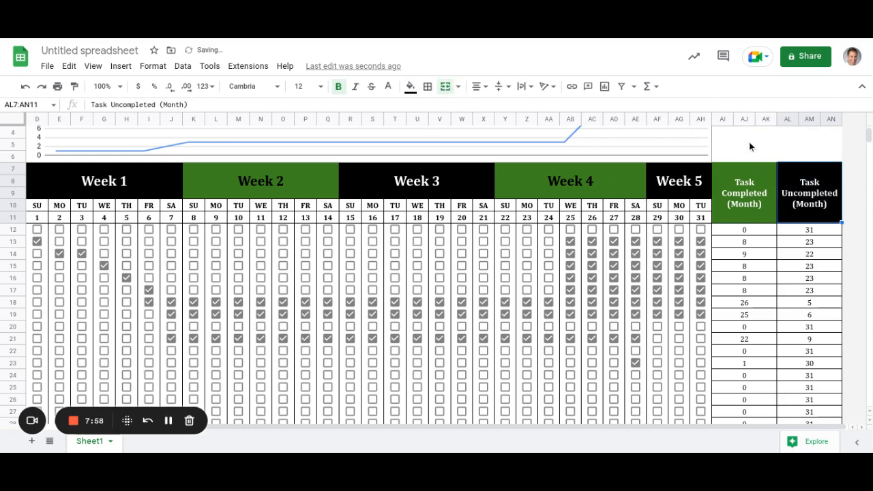
drag(748, 135, 843, 160)
Enter 'Jan 23' in the merged block AI4:AN6 above the monthly headers, keeping it merged.
click(727, 133)
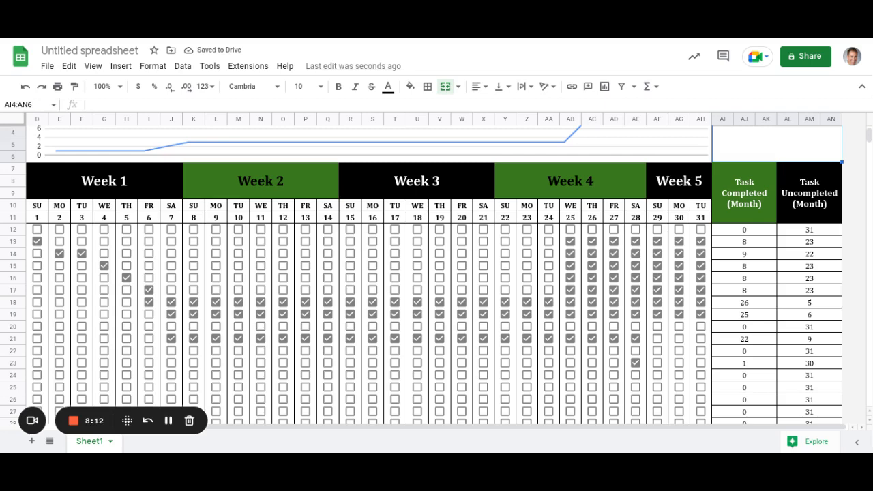
text(Jan)
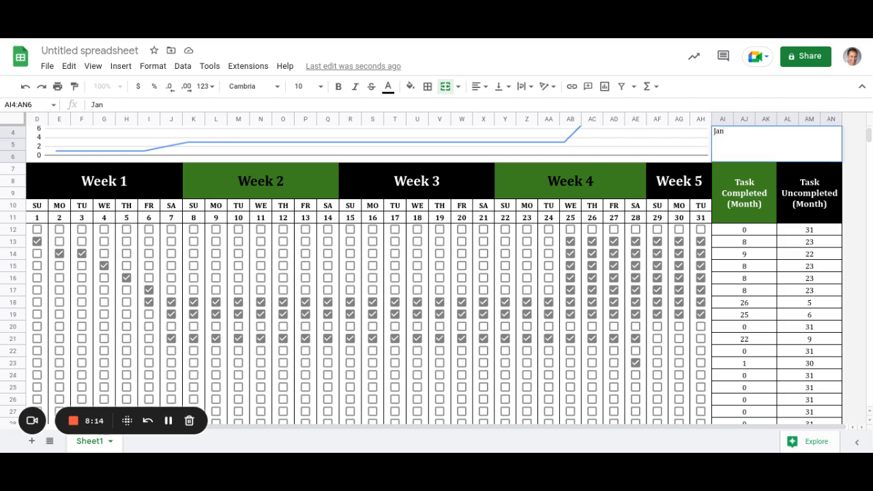
text( 23)
key(Return)
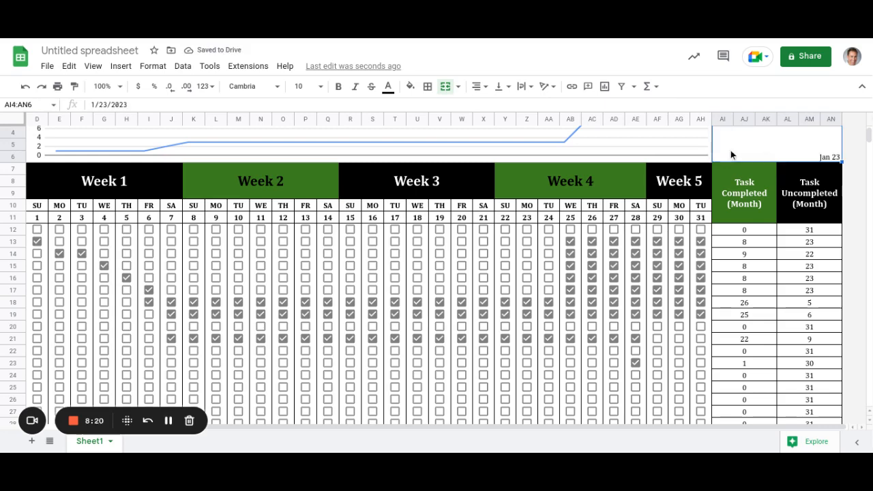
click(447, 93)
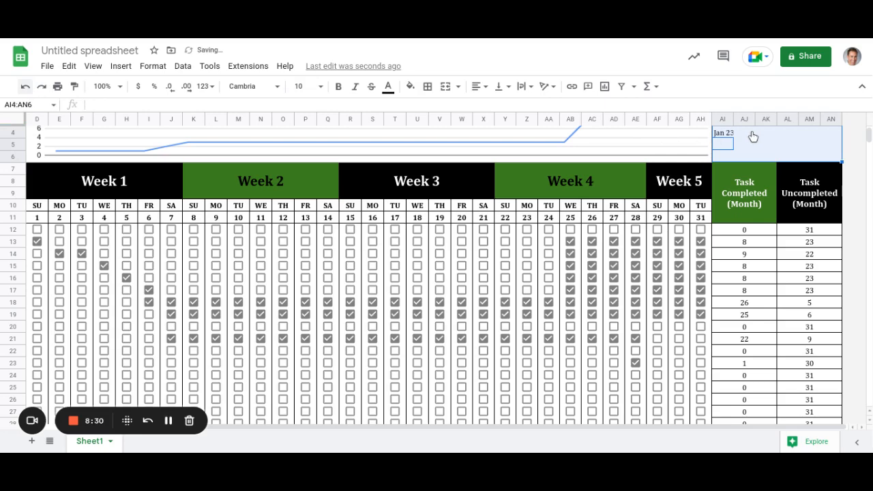
key(ctrl+z)
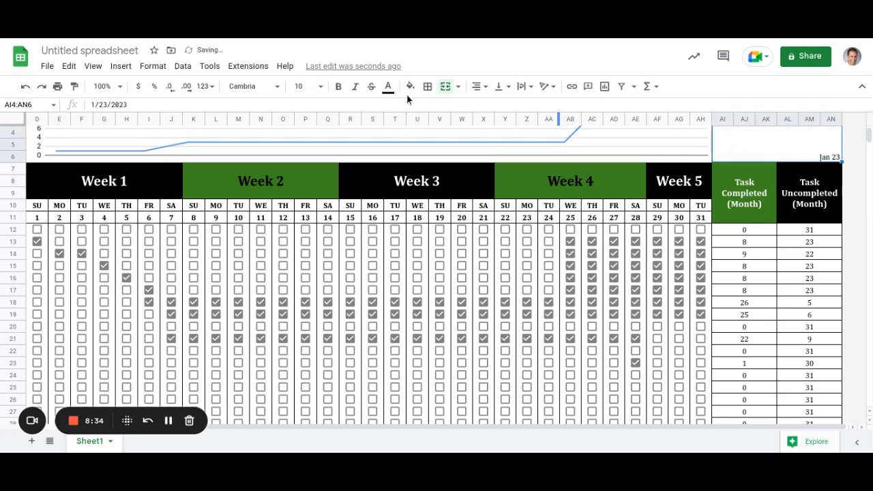
Format the Jan 23 date as bold, size 36, centred horizontally and vertically.
click(339, 88)
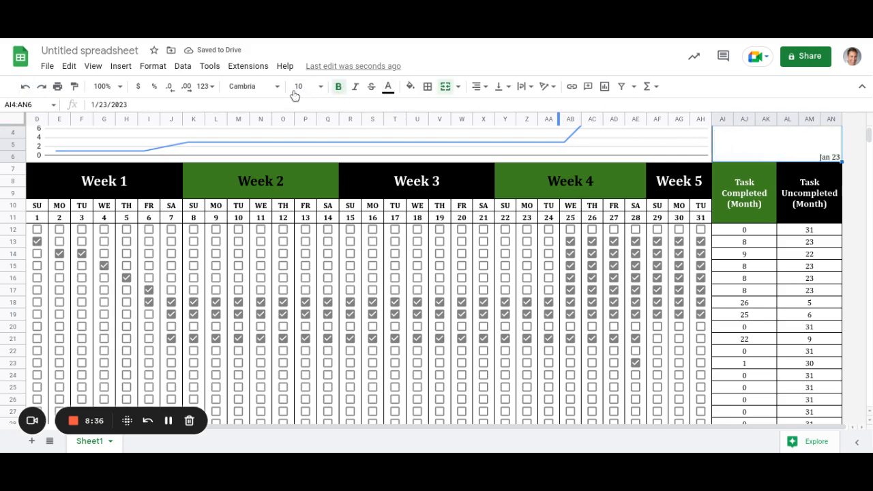
click(322, 88)
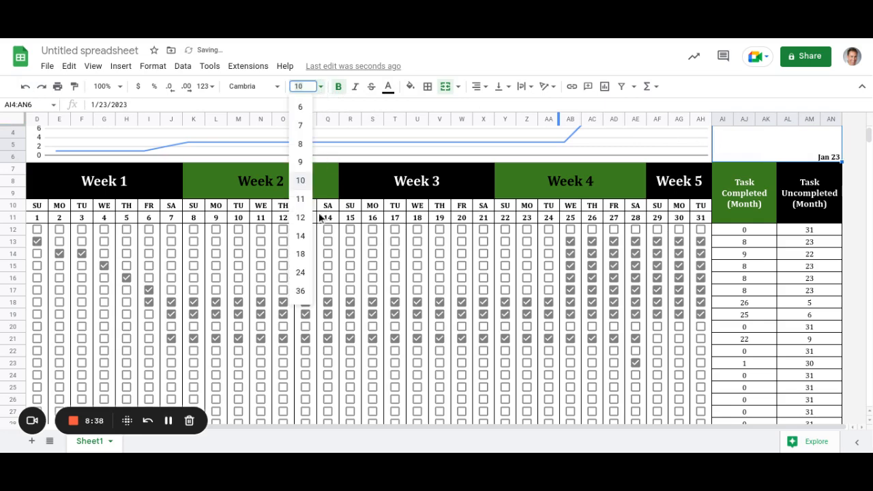
click(302, 292)
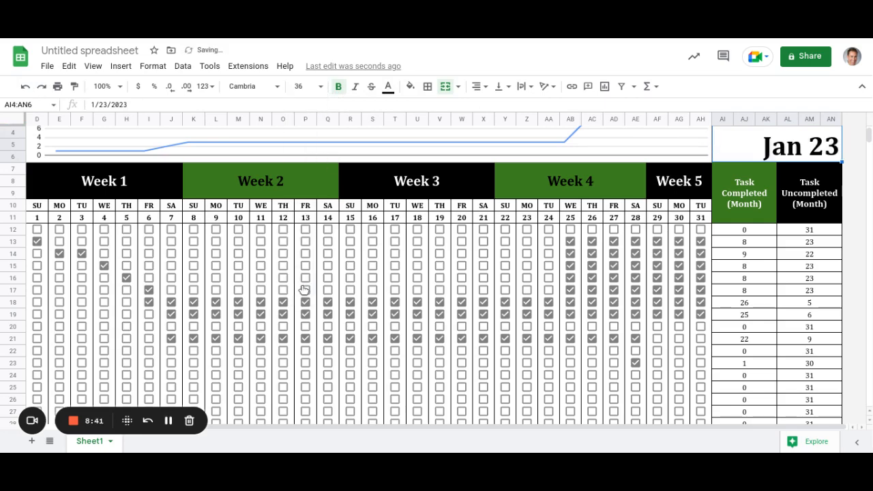
click(480, 87)
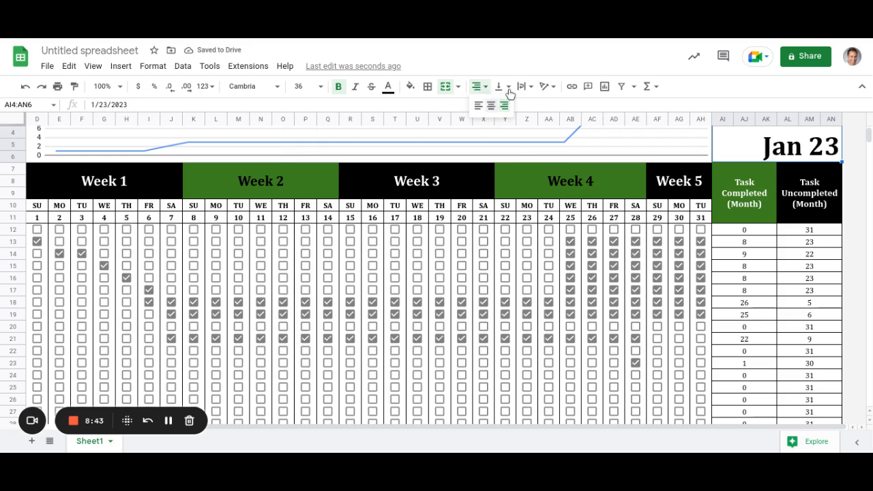
click(492, 106)
click(509, 88)
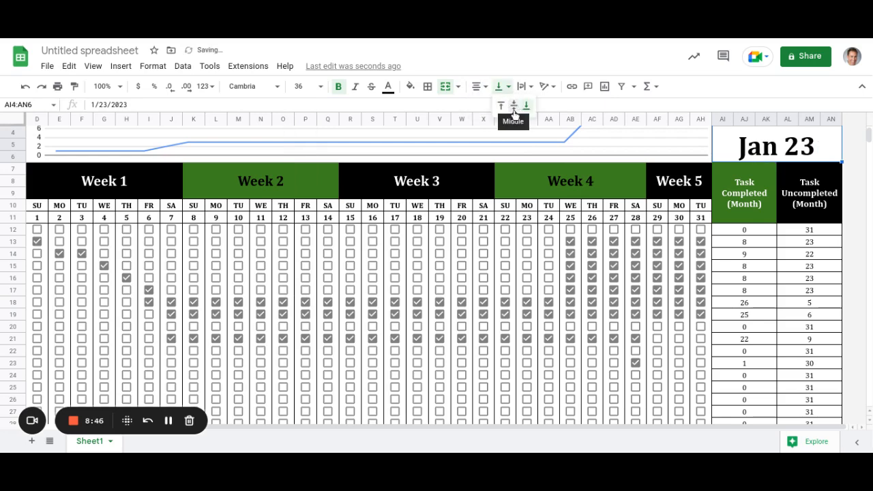
click(513, 111)
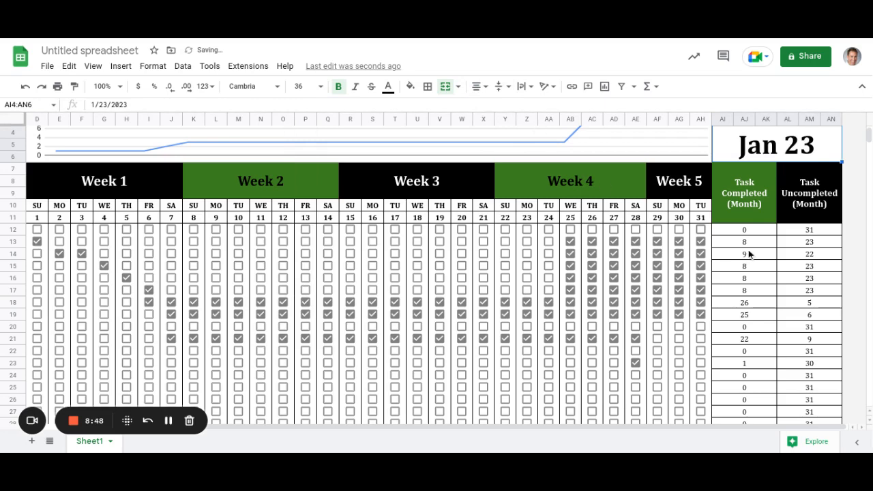
scroll(713, 332, down, 5)
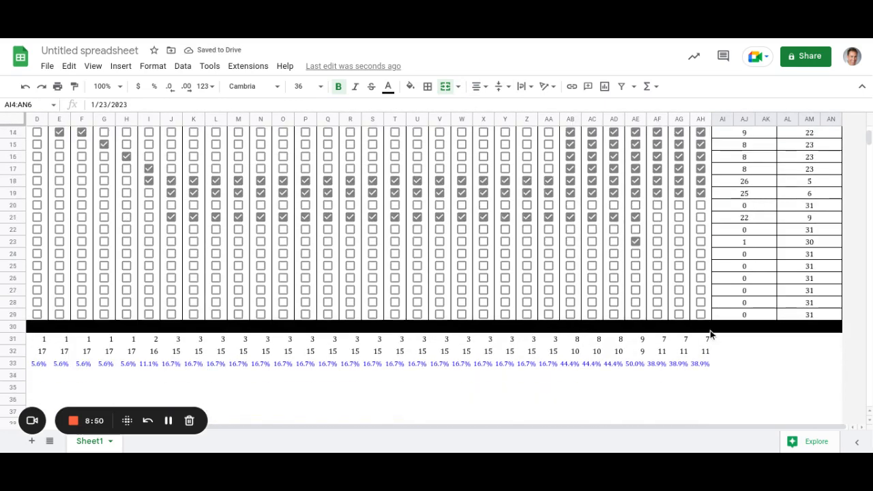
Untick all habit checkboxes in D12:AH27 so every habit shows 0 completed, 31 uncompleted.
scroll(709, 330, up, 5)
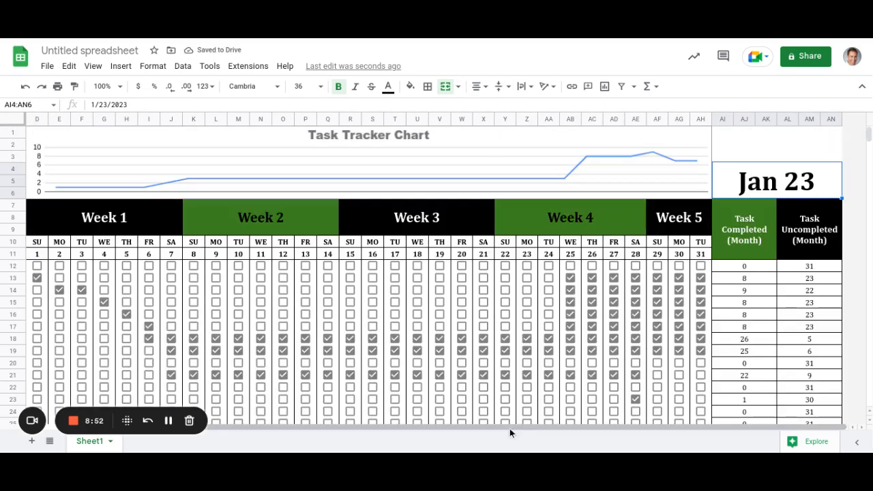
drag(228, 422, 185, 424)
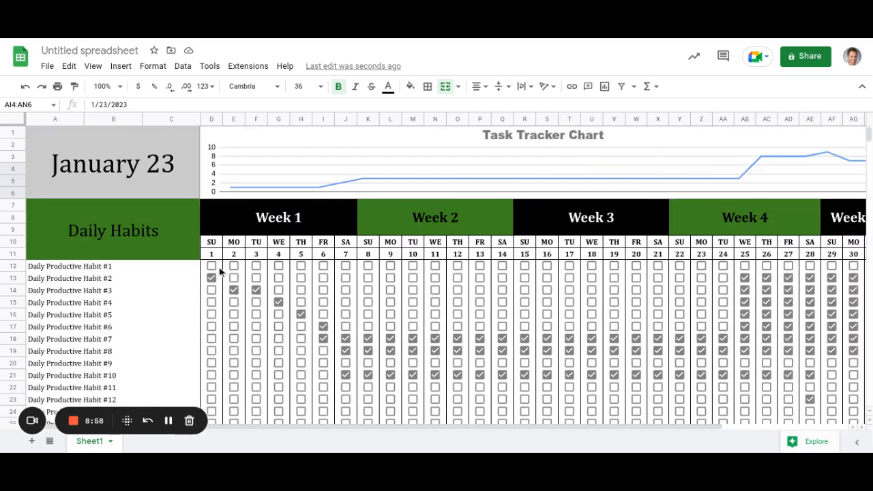
drag(220, 272, 821, 266)
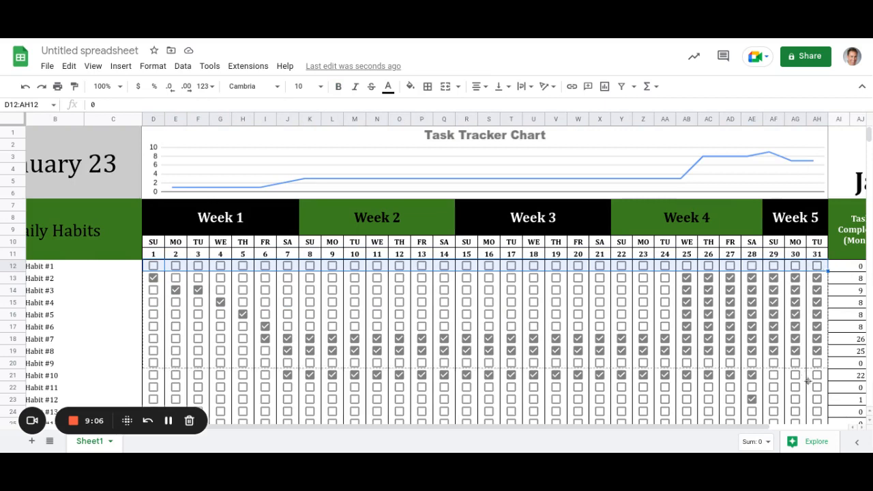
scroll(815, 423, down, 2)
scroll(816, 382, down, 1)
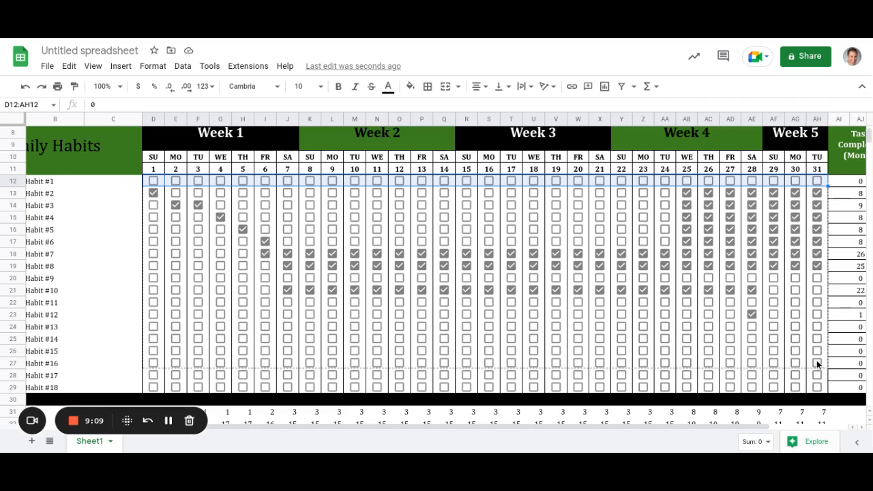
shift+click(818, 364)
key(Delete)
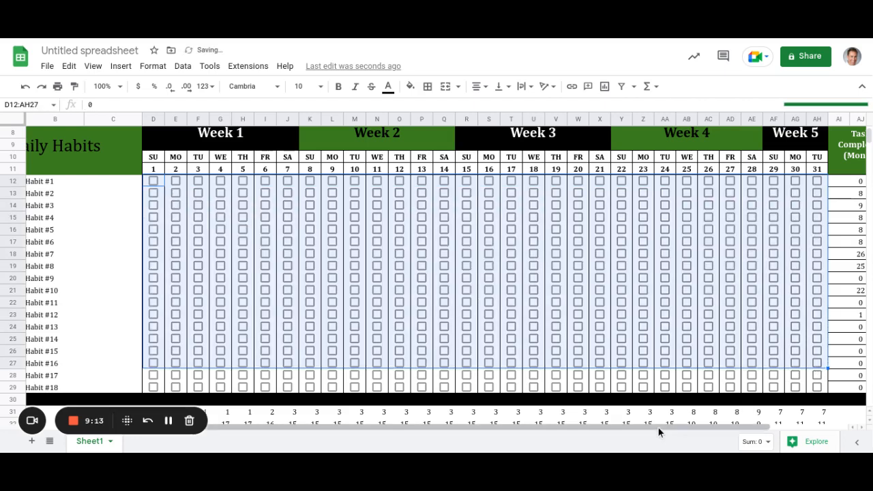
drag(659, 428, 448, 426)
drag(656, 435, 805, 438)
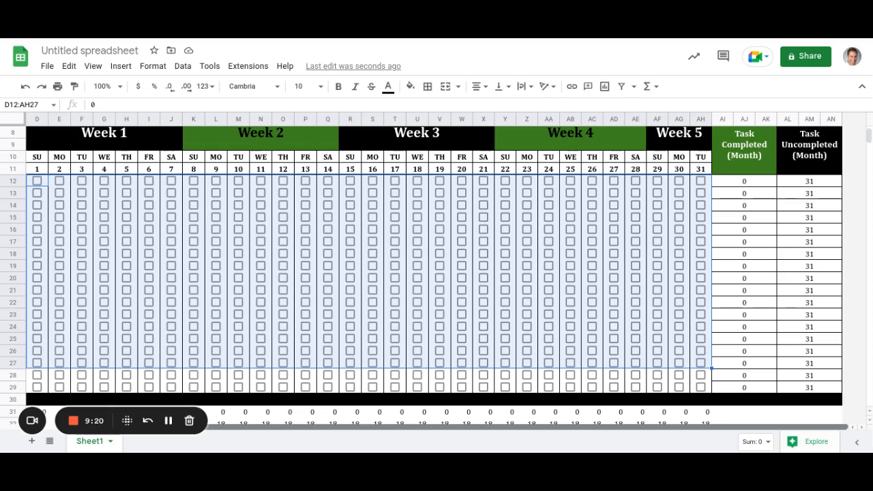
drag(696, 437, 380, 432)
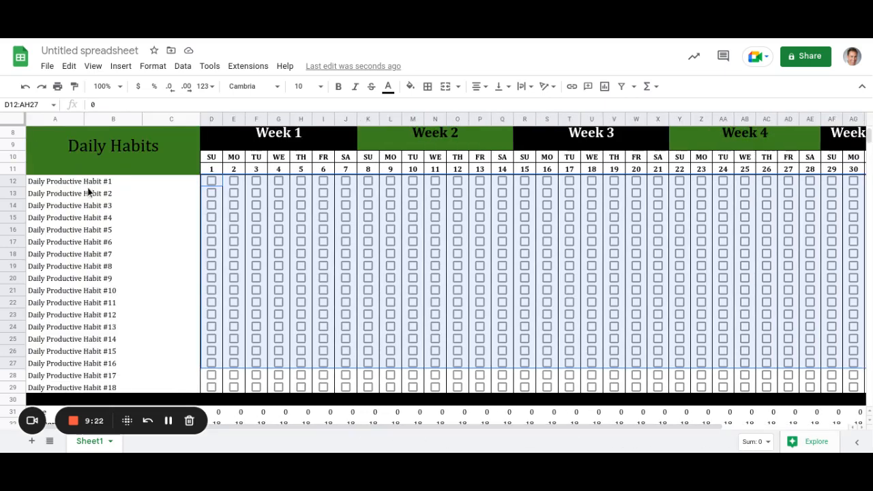
key(Left)
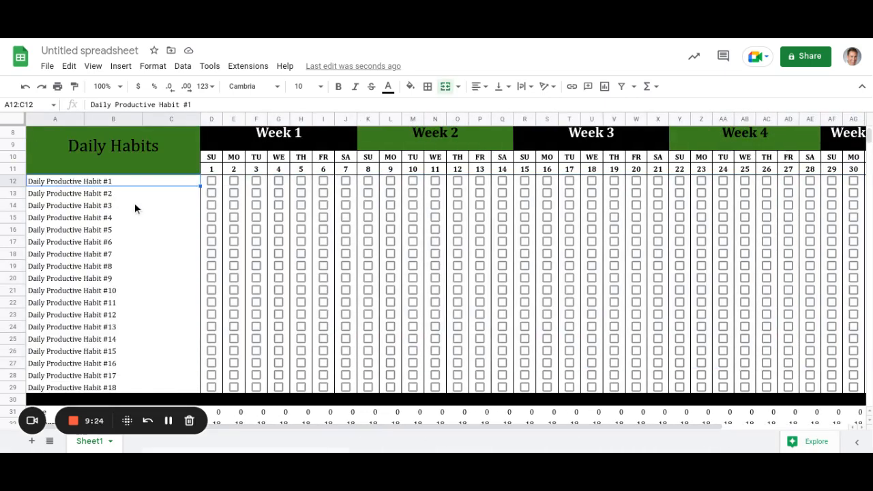
scroll(135, 203, up, 3)
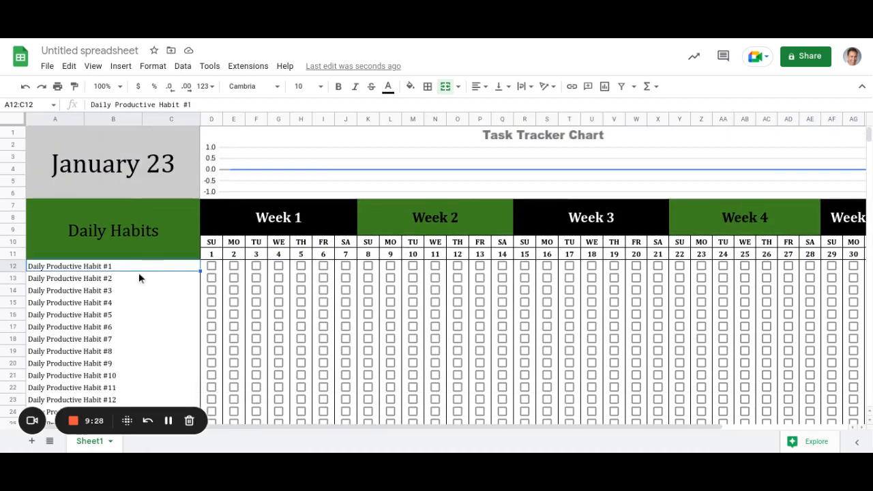
scroll(126, 302, down, 2)
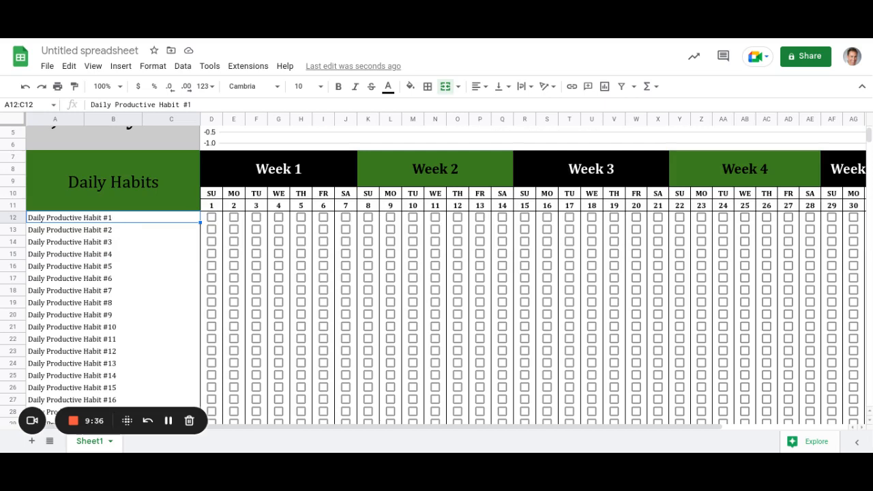
text(Exercise)
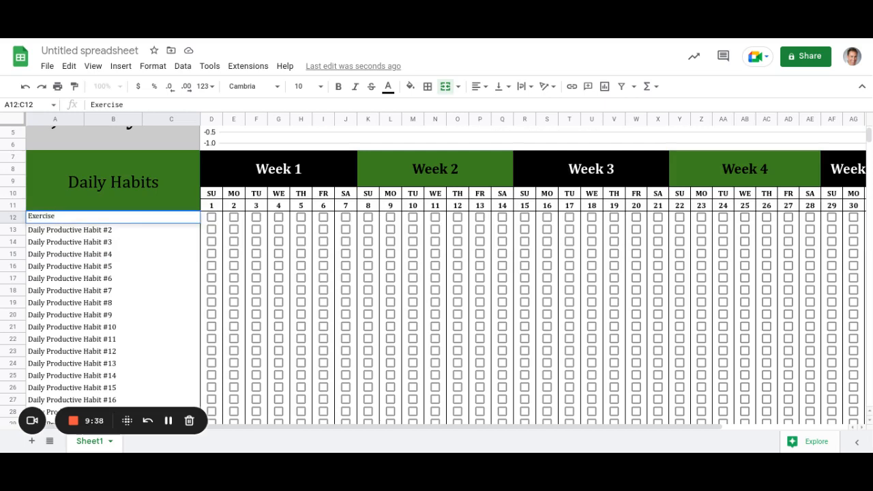
key(Return)
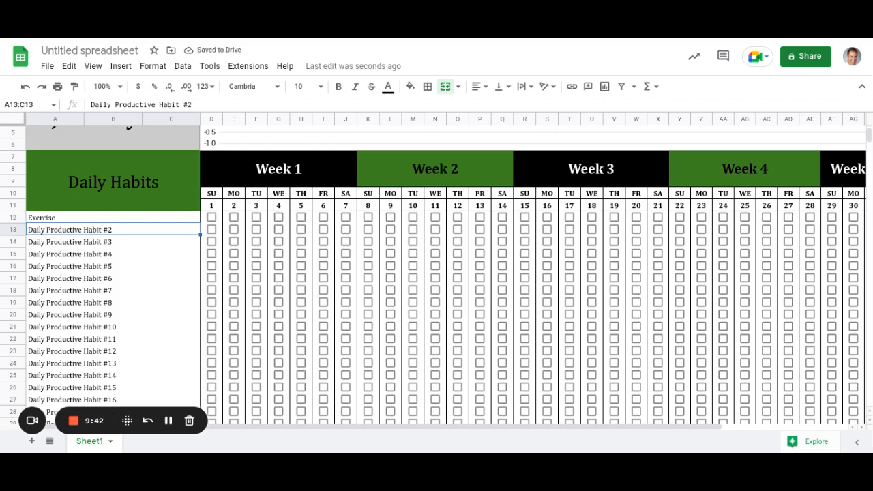
text(Social media)
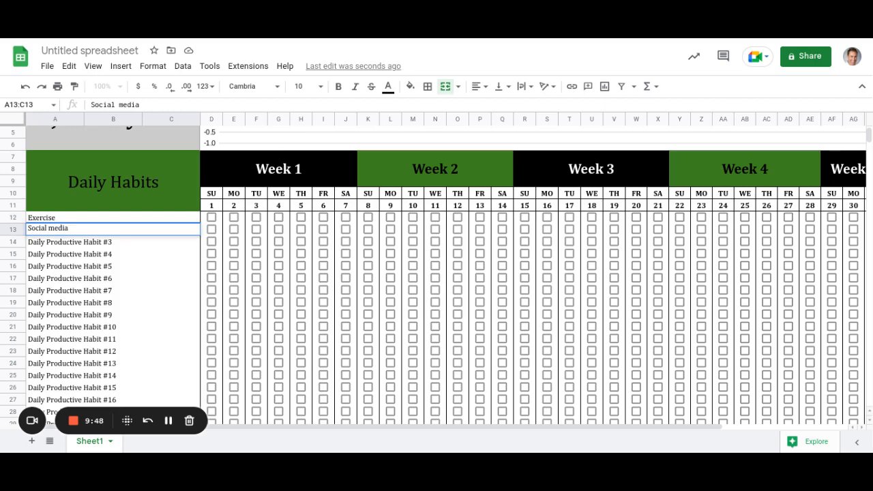
text( on Twitter, You)
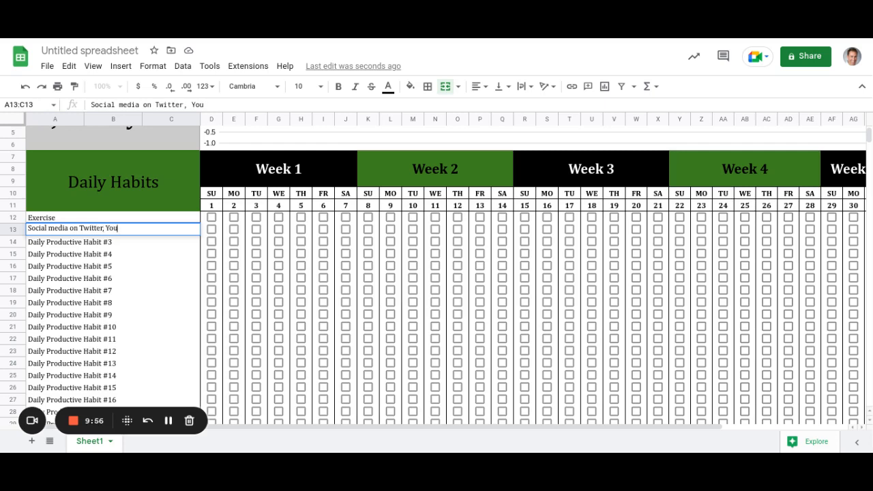
text(Tube)
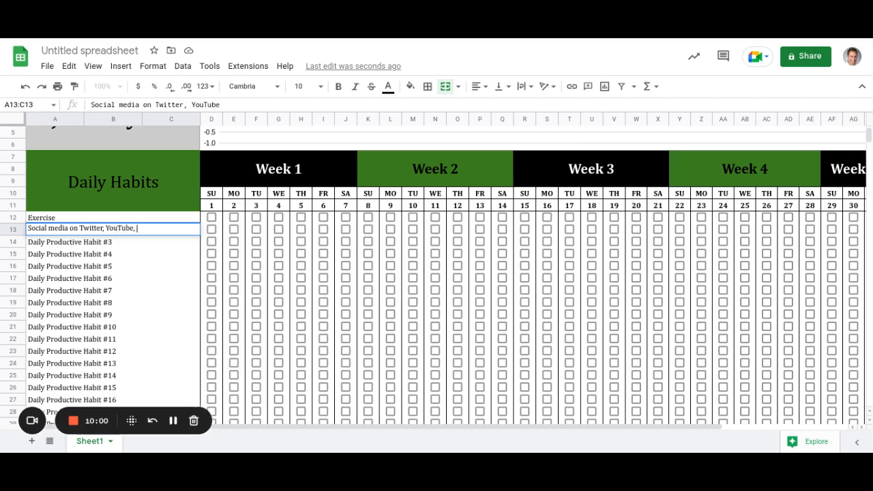
text(, LinkedIn)
key(Return)
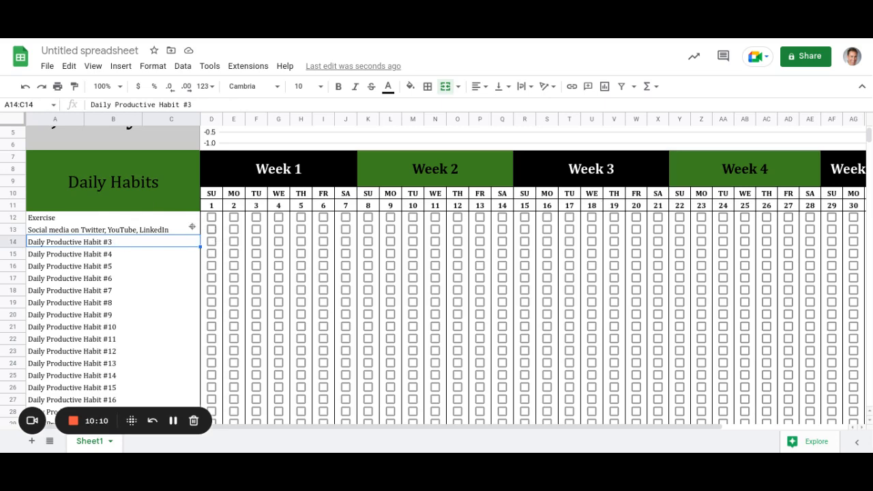
scroll(175, 293, down, 2)
scroll(174, 319, up, 1)
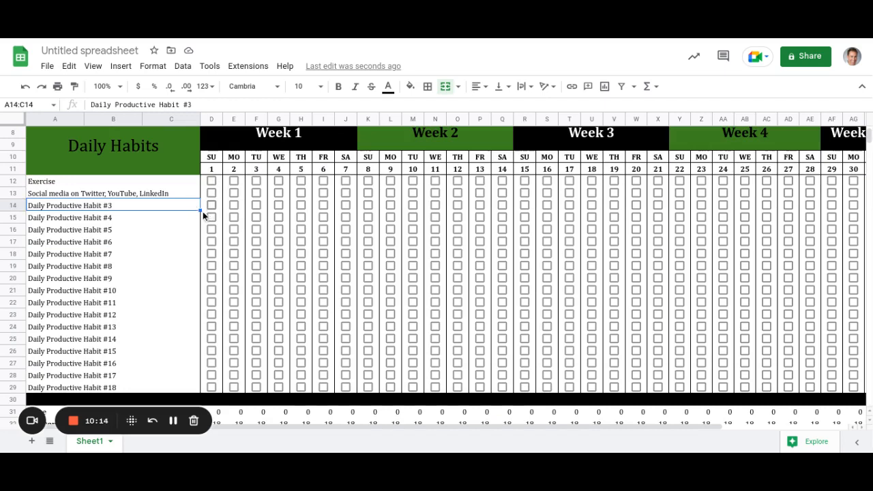
drag(200, 211, 194, 190)
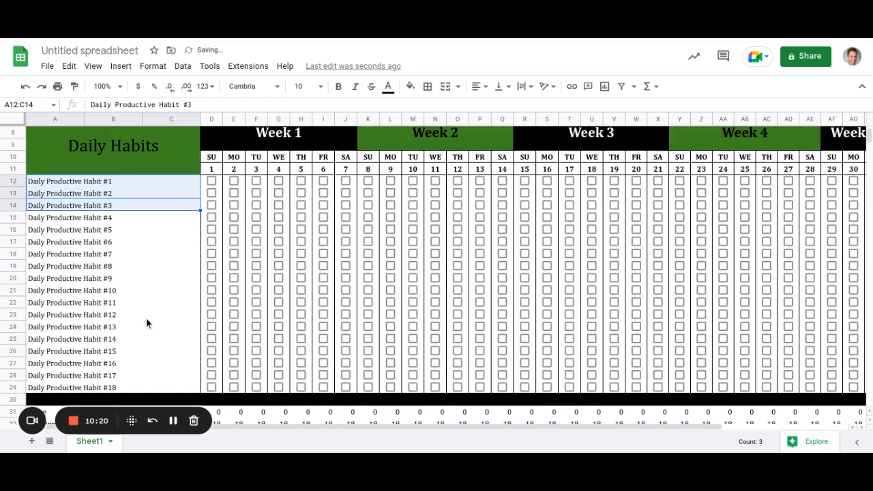
scroll(146, 322, up, 2)
scroll(144, 322, up, 1)
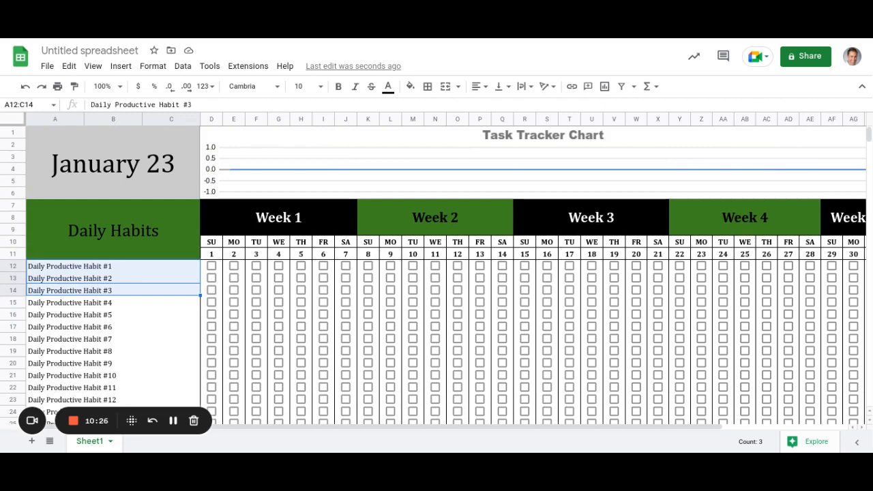
Rename the Sheet1 tab to 'January' and bring up its tab actions menu.
scroll(144, 322, down, 3)
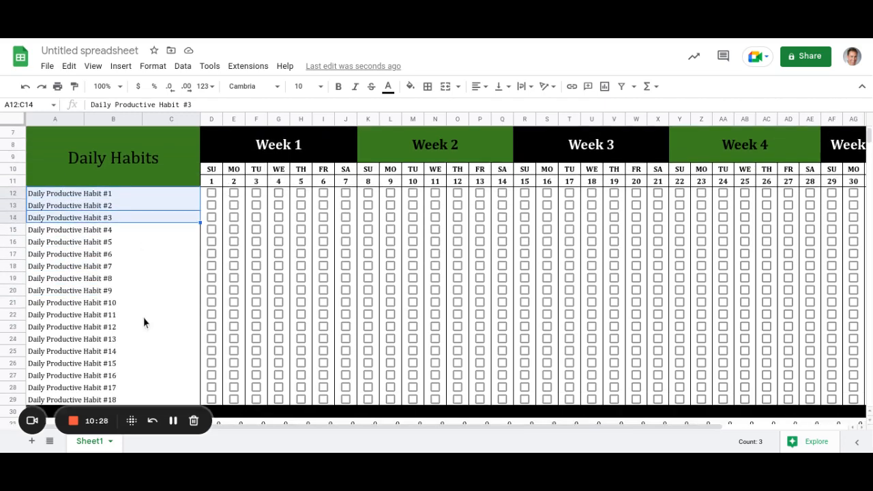
scroll(144, 322, down, 1)
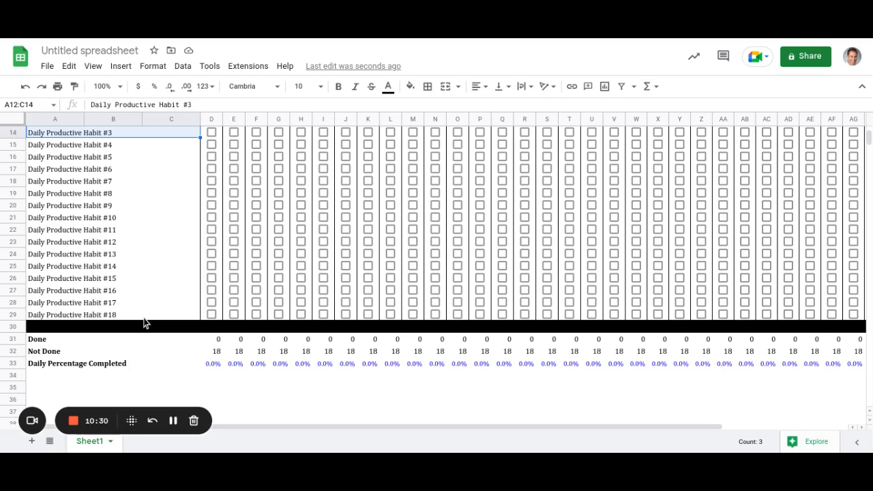
scroll(144, 322, up, 3)
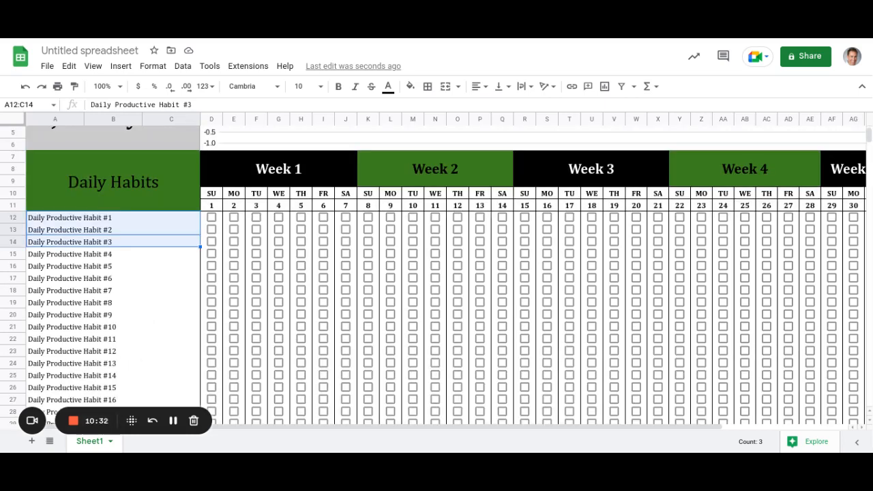
double_click(95, 444)
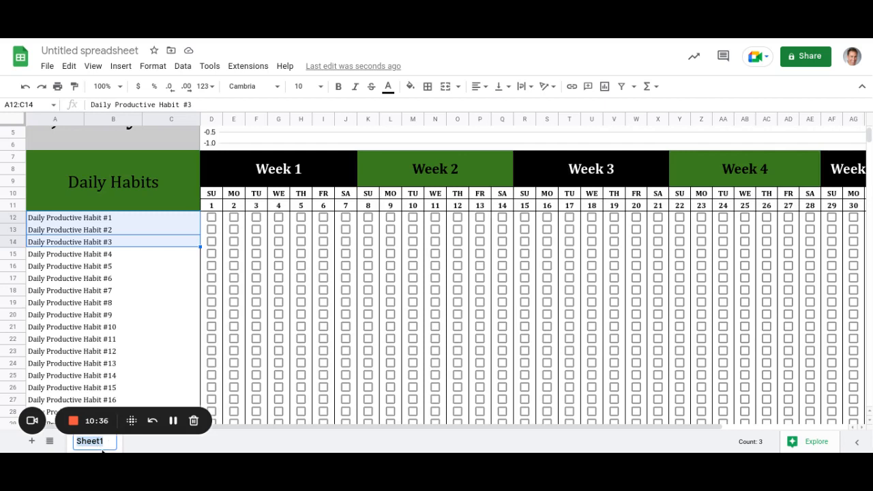
text(January)
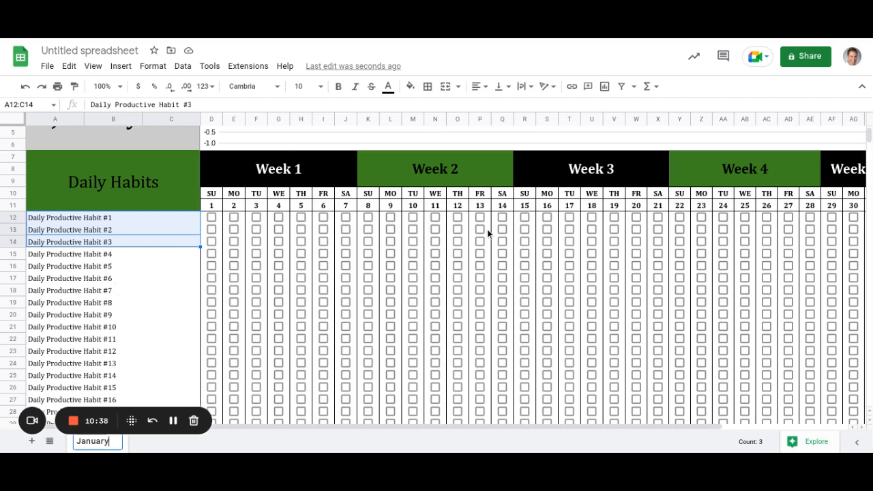
click(158, 278)
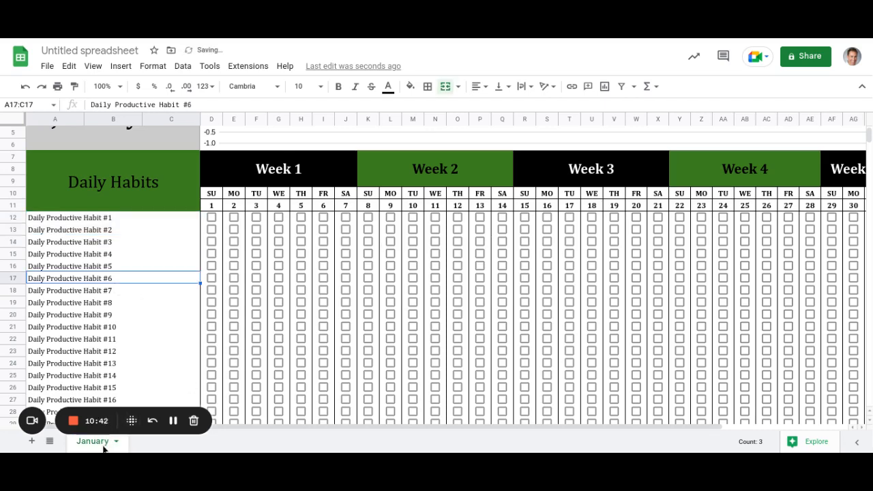
right_click(106, 445)
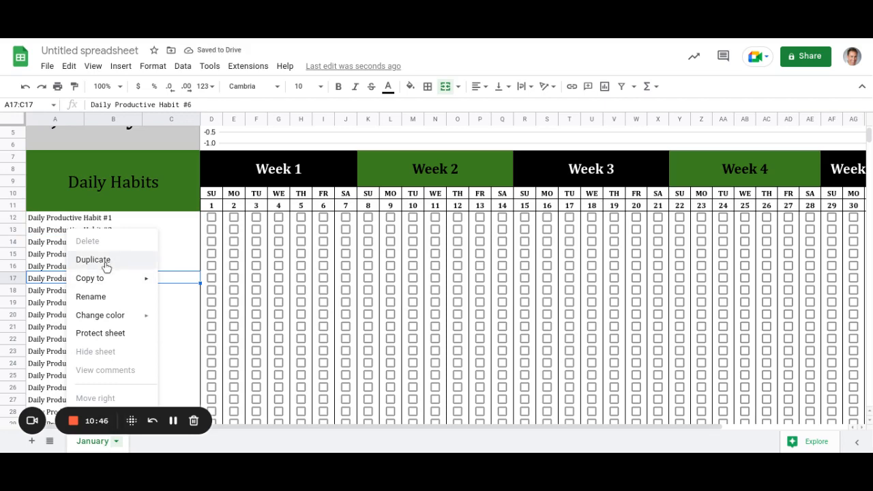
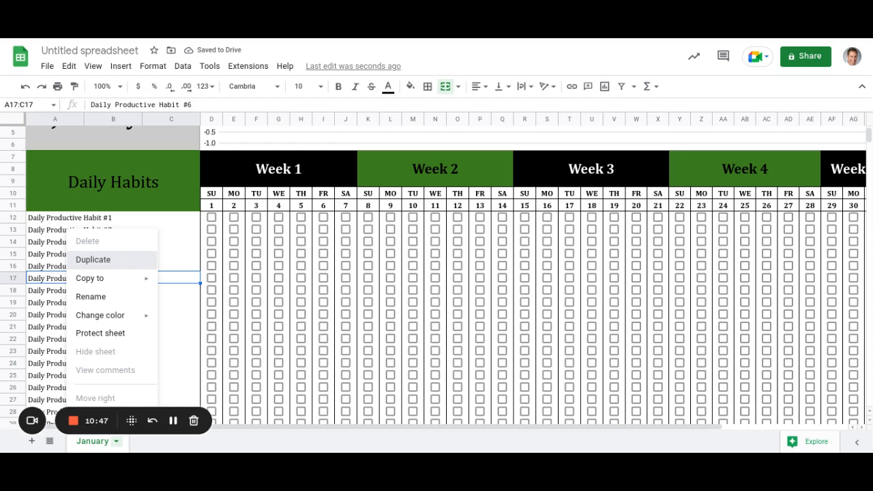
Duplicate the January tab and rename the copy 'February'.
click(93, 260)
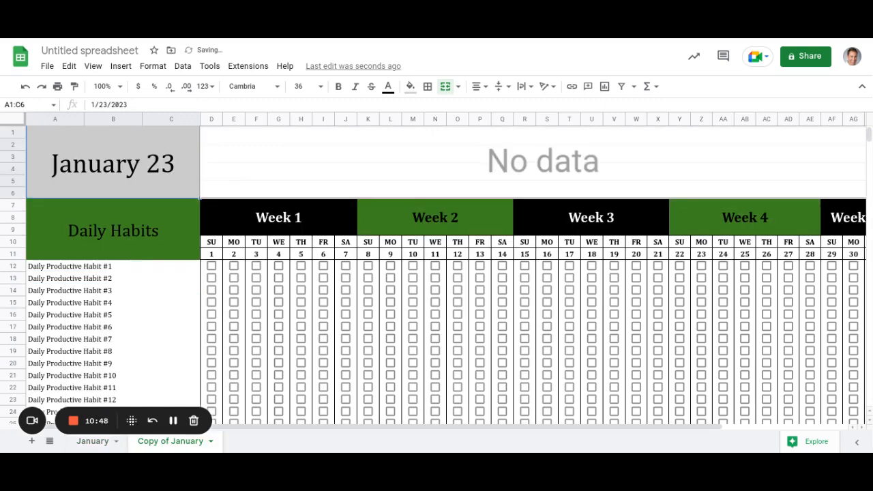
double_click(164, 444)
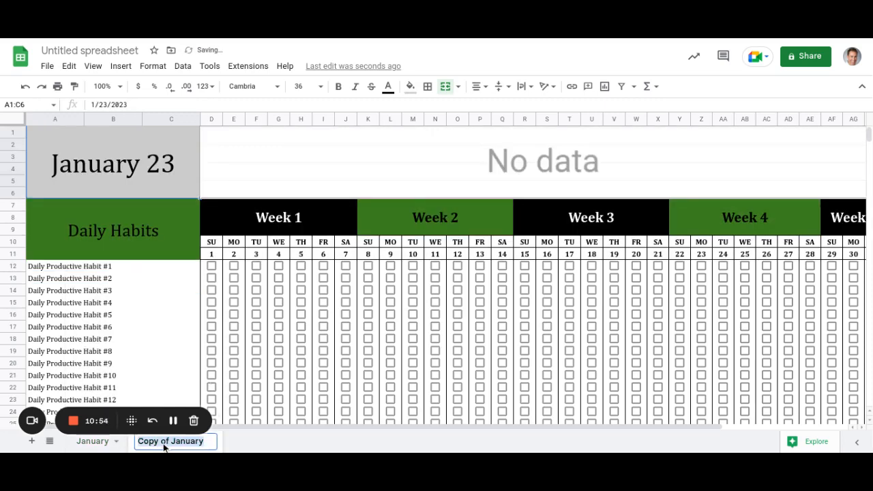
text(F)
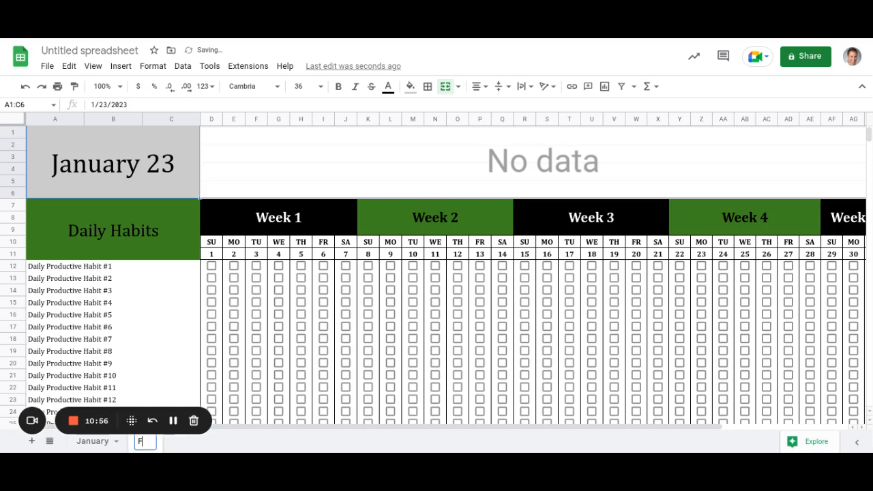
text(ebruary)
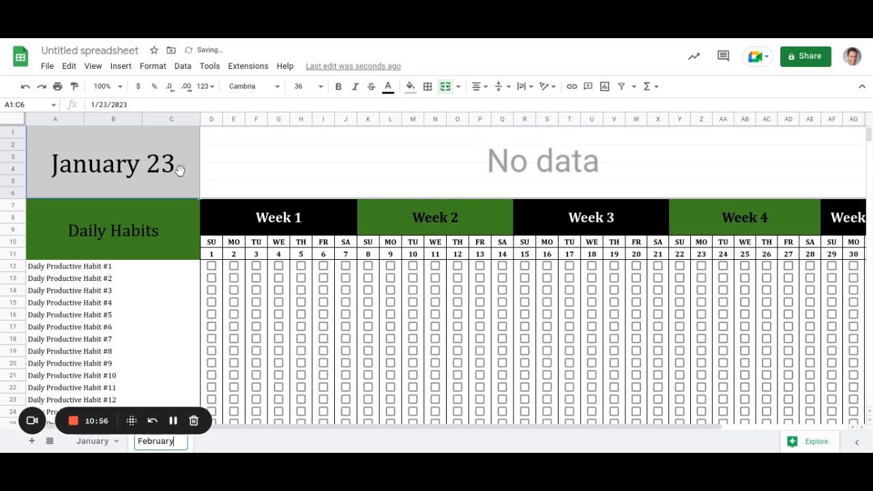
key(Return)
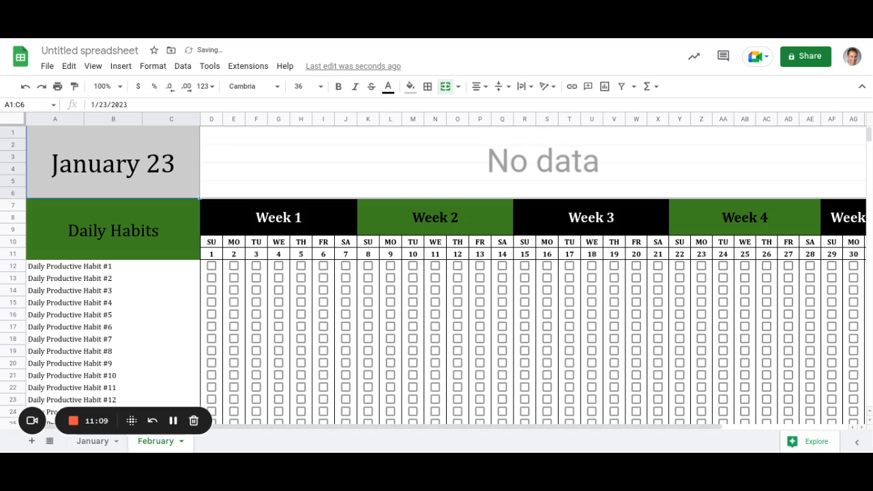
Set the February sheet's A1 header date to February 1, 2023 using the date picker.
double_click(100, 168)
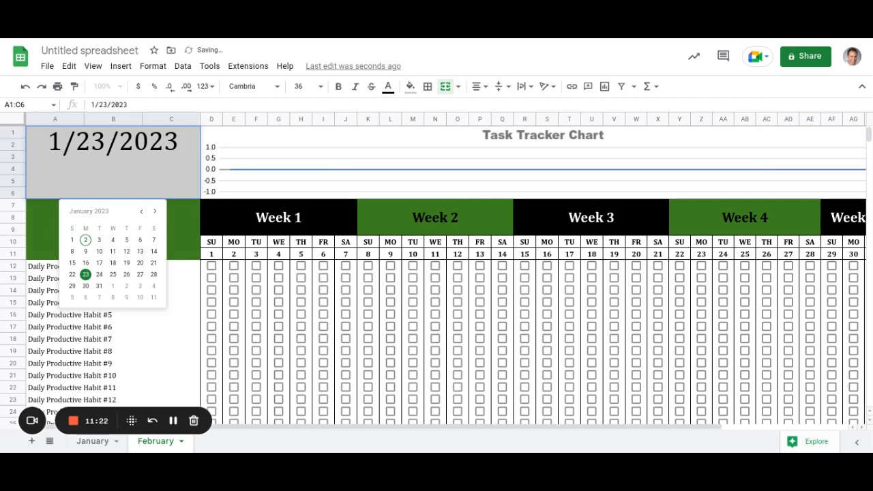
key(Escape)
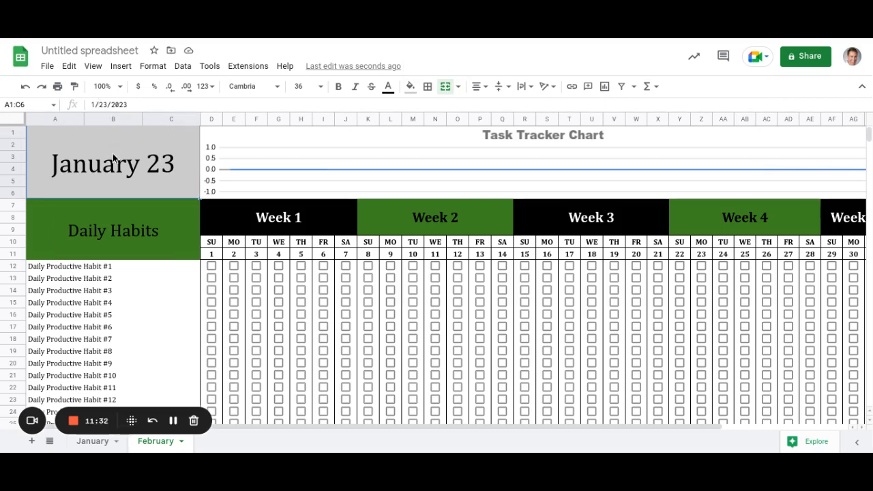
double_click(114, 158)
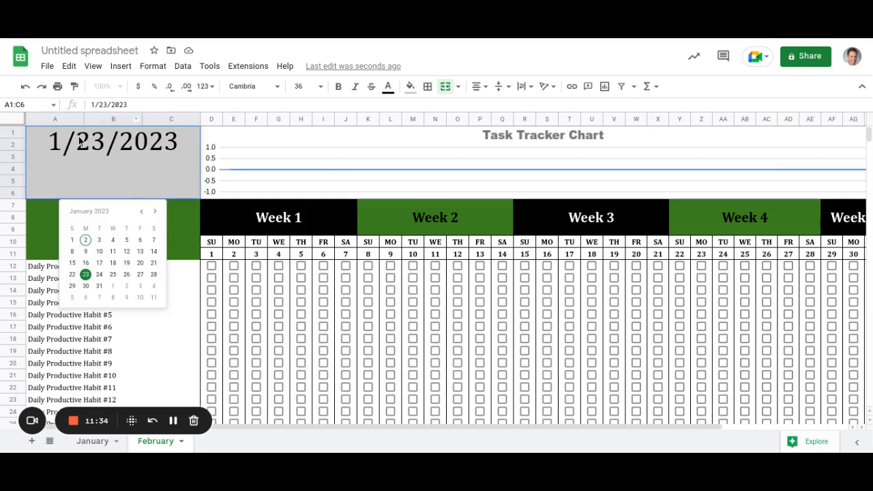
click(156, 215)
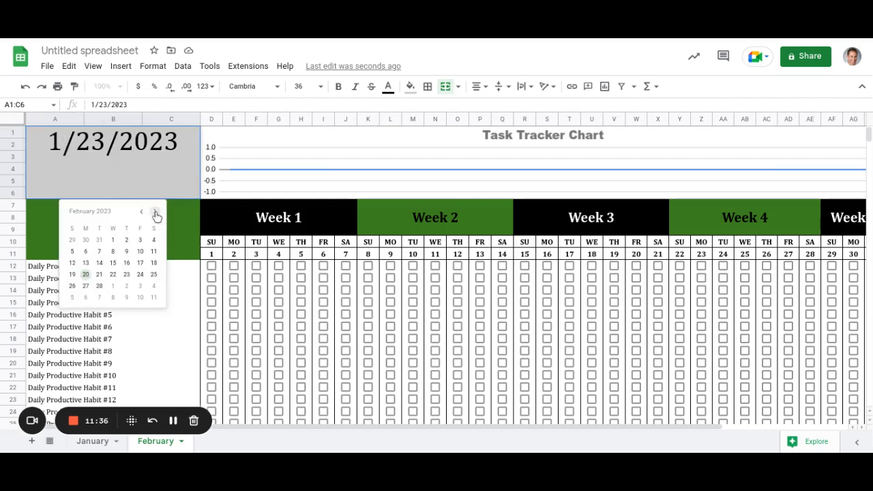
click(114, 240)
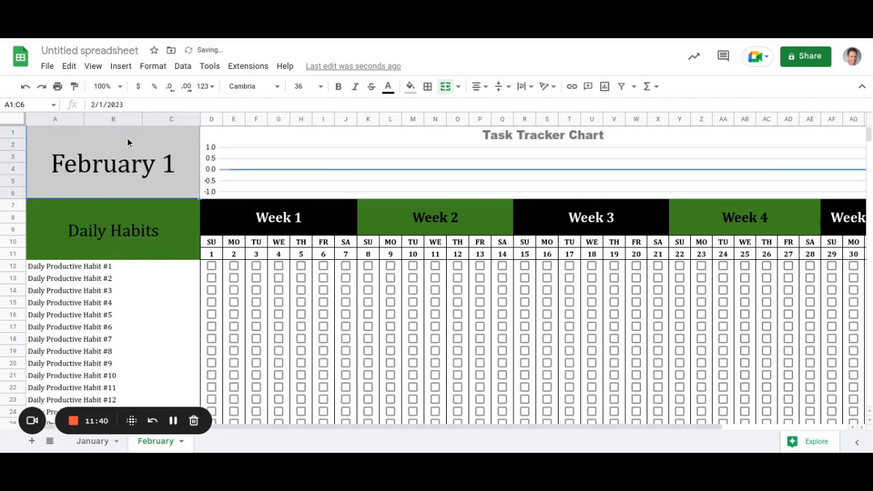
double_click(170, 162)
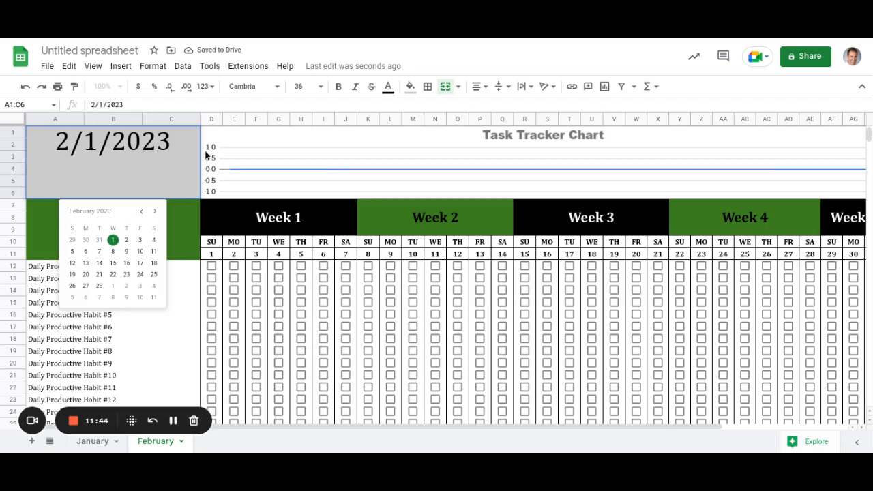
click(146, 326)
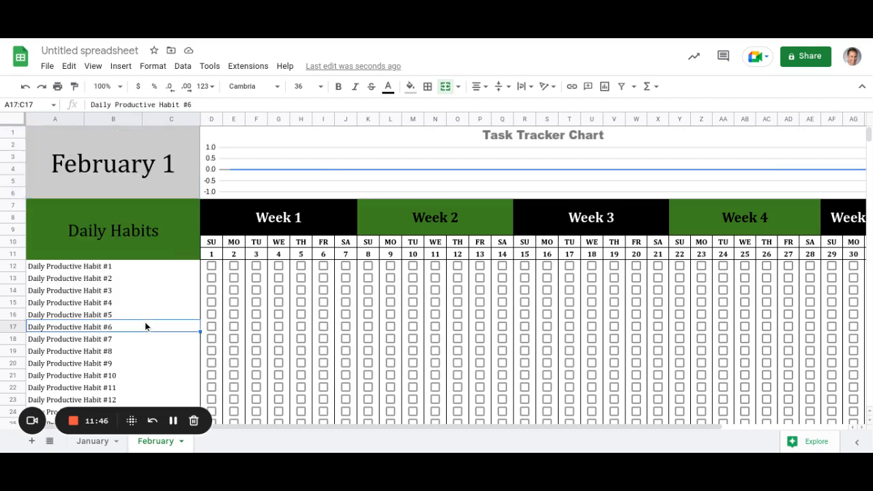
click(137, 164)
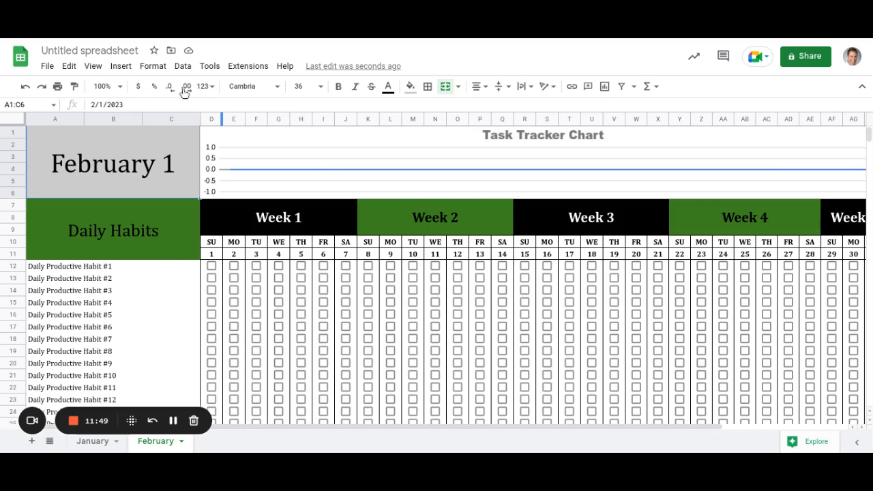
Open the Custom date and time format options for the A1 header date.
right_click(144, 164)
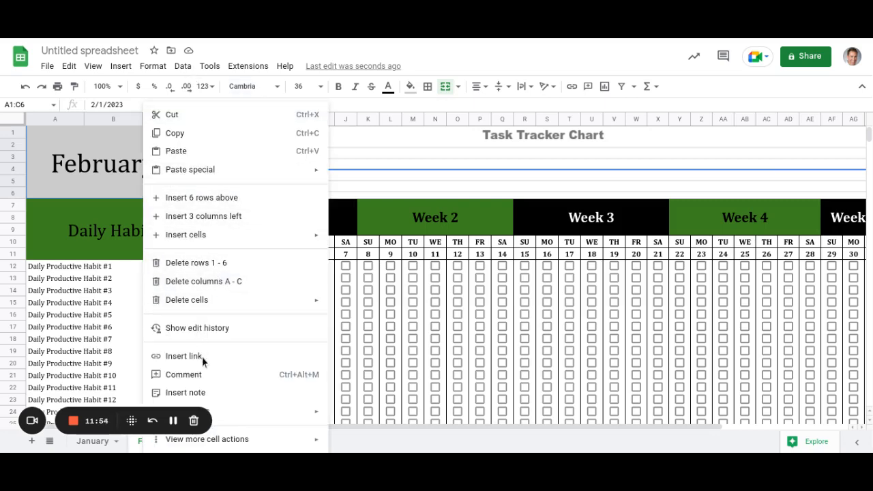
click(121, 143)
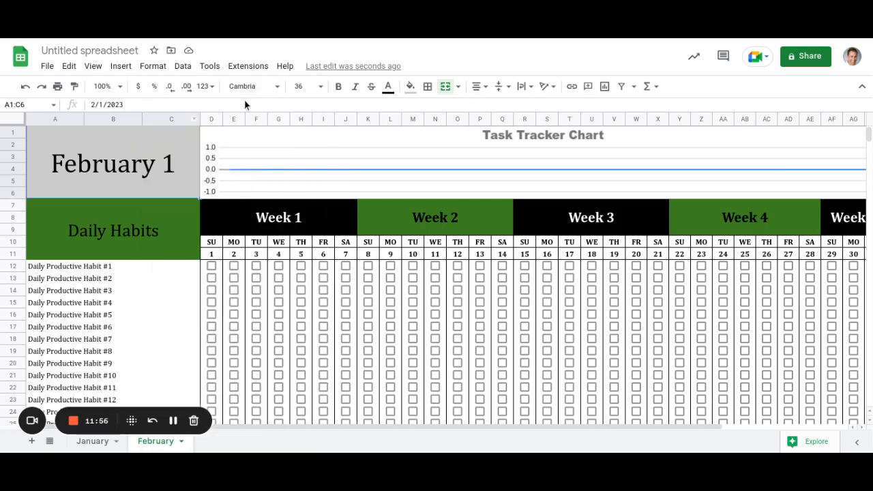
click(206, 86)
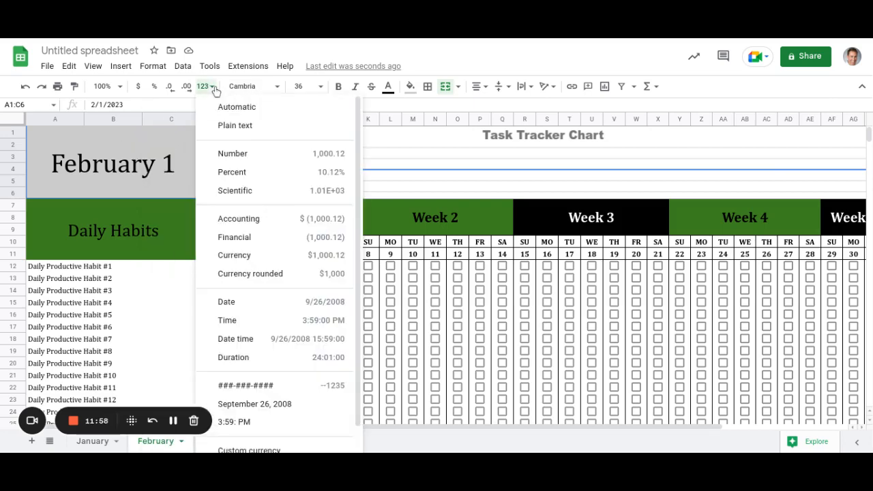
scroll(251, 368, down, 1)
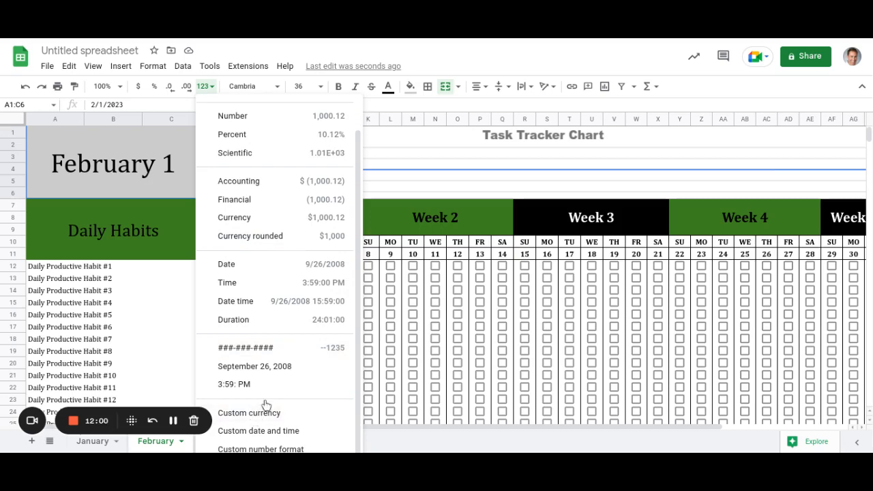
click(257, 433)
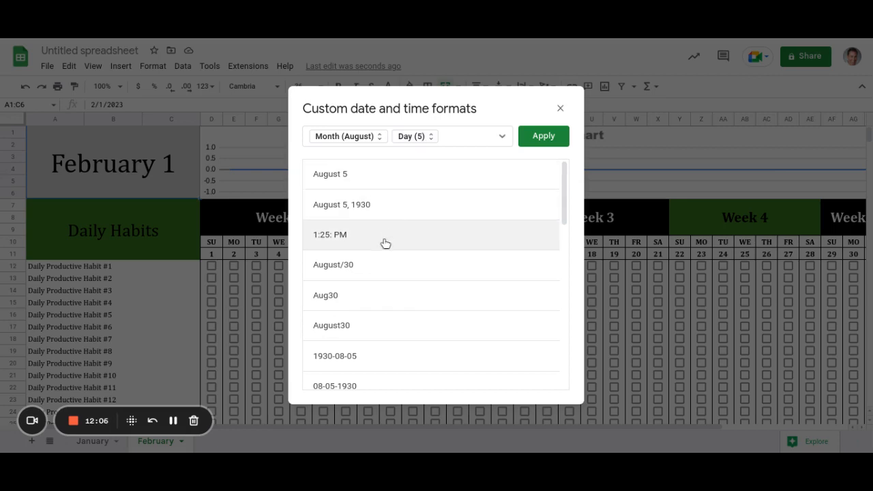
Remove the day part and apply a month-only format so A1 reads 'February'.
scroll(370, 372, down, 4)
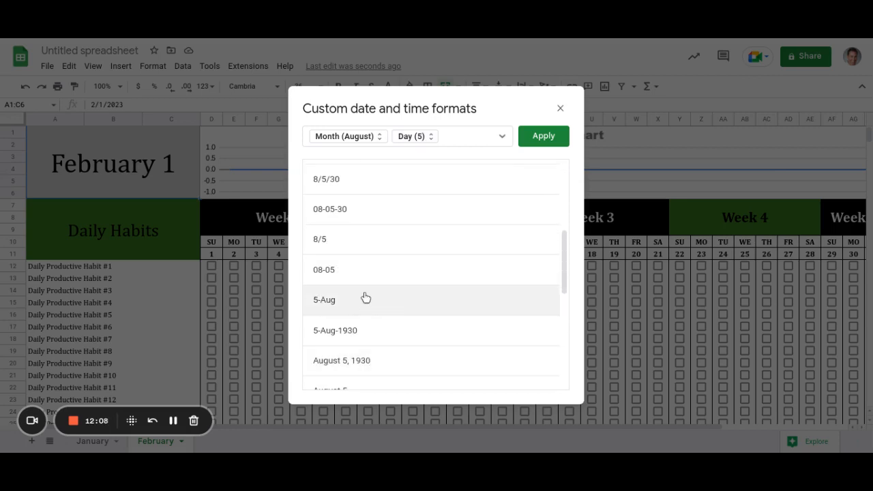
scroll(366, 298, down, 3)
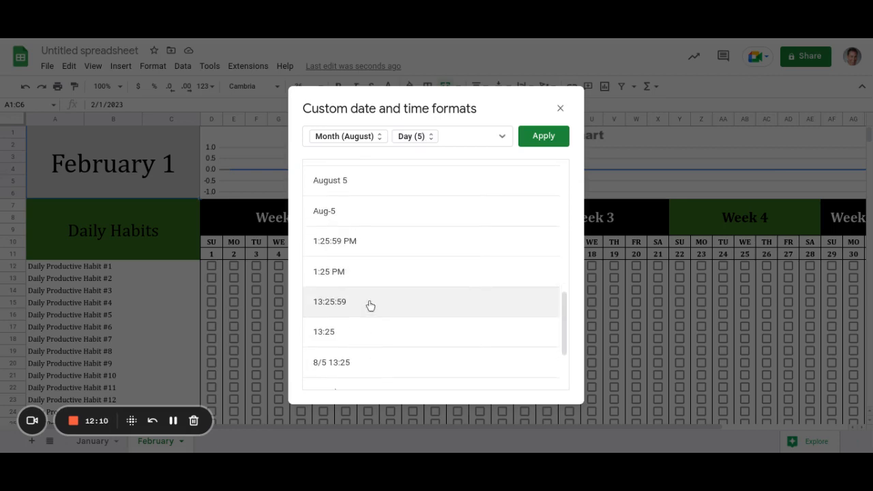
scroll(371, 306, down, 3)
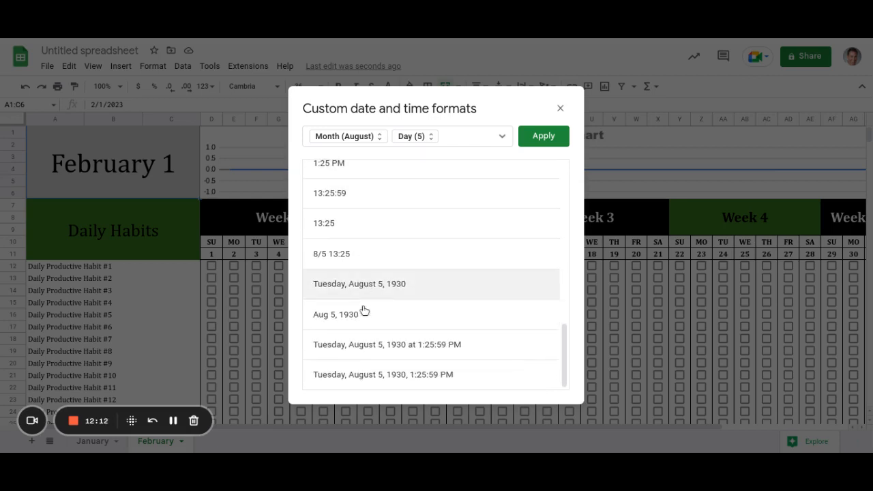
scroll(350, 361, up, 3)
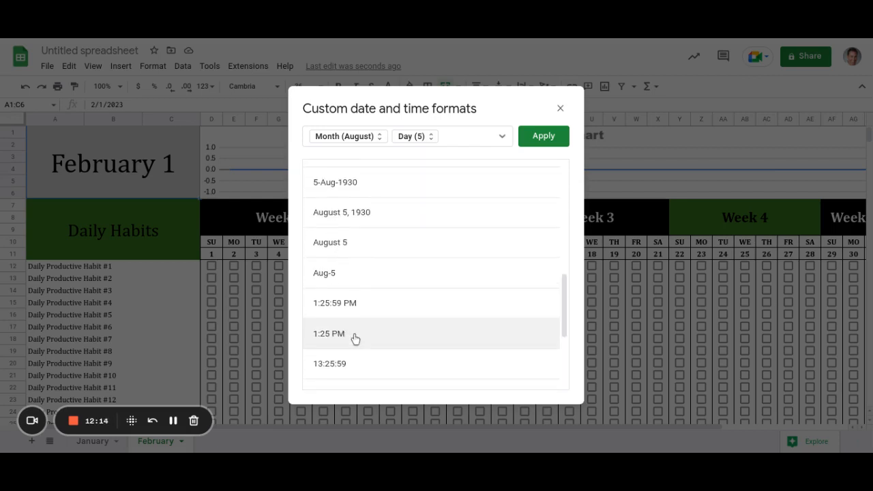
scroll(355, 338, up, 3)
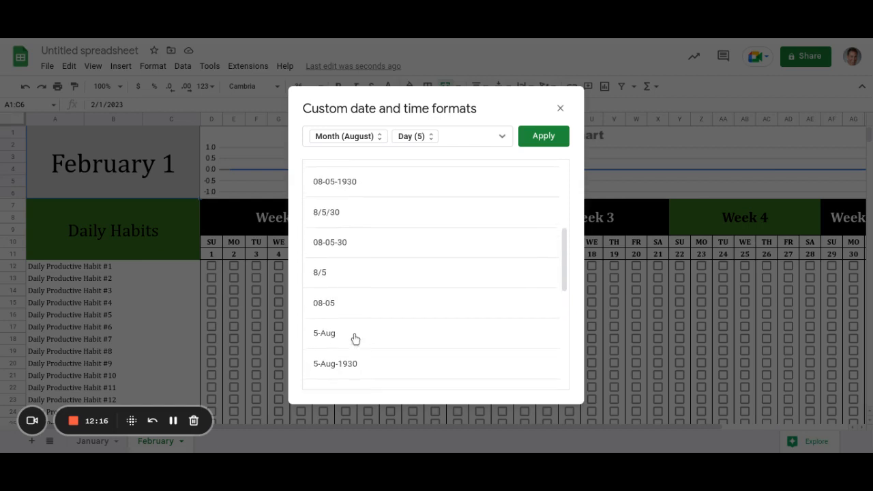
scroll(355, 338, up, 3)
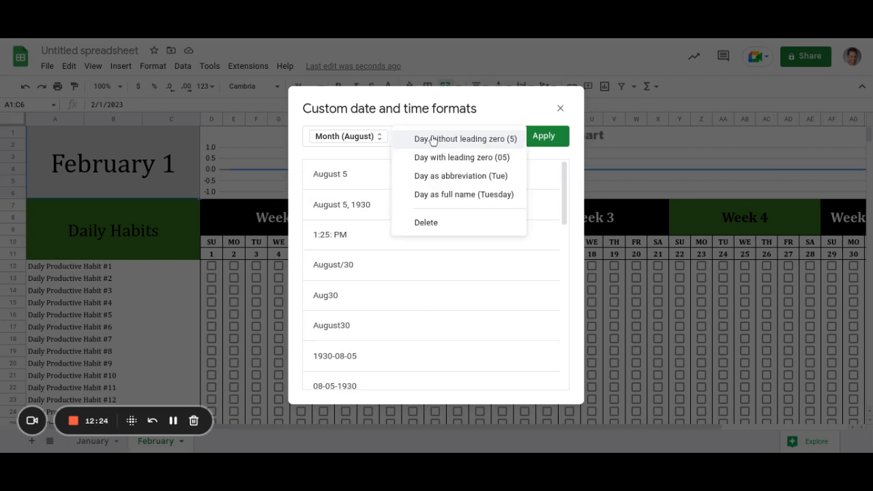
click(430, 223)
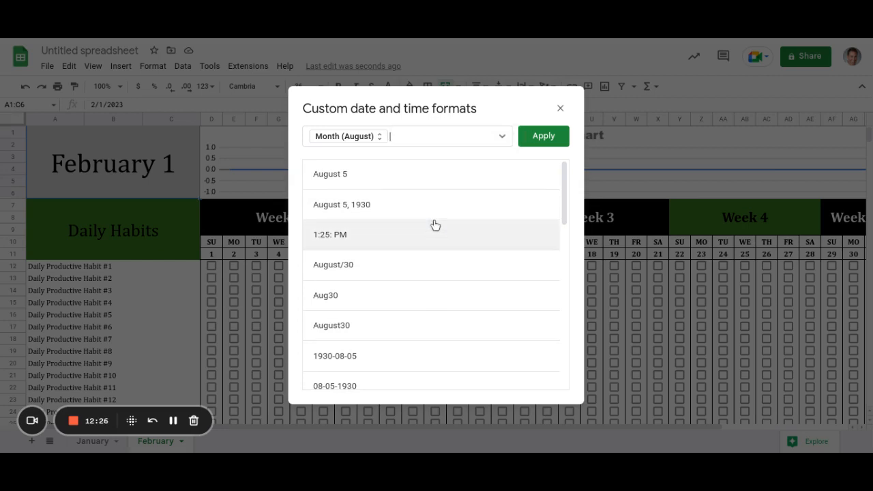
click(532, 136)
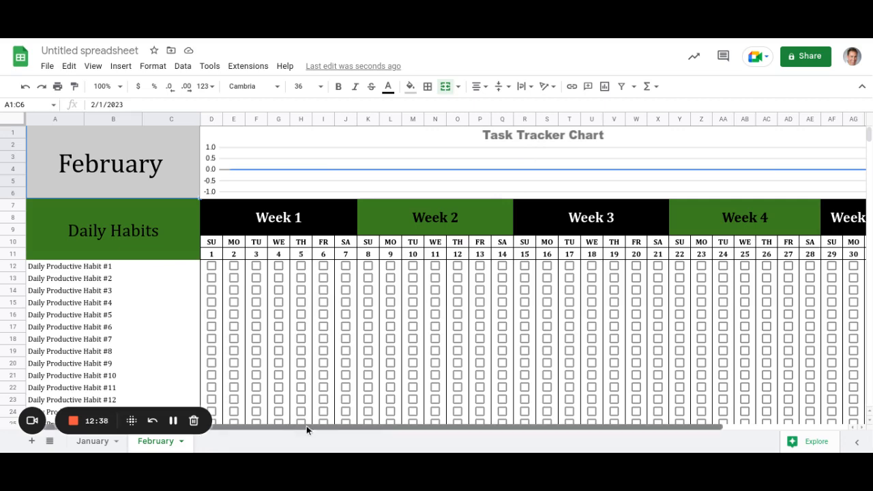
Clear day numbers 29, 30 and 31 from AF11:AH11, then check the AL12 count formula.
drag(306, 426, 567, 418)
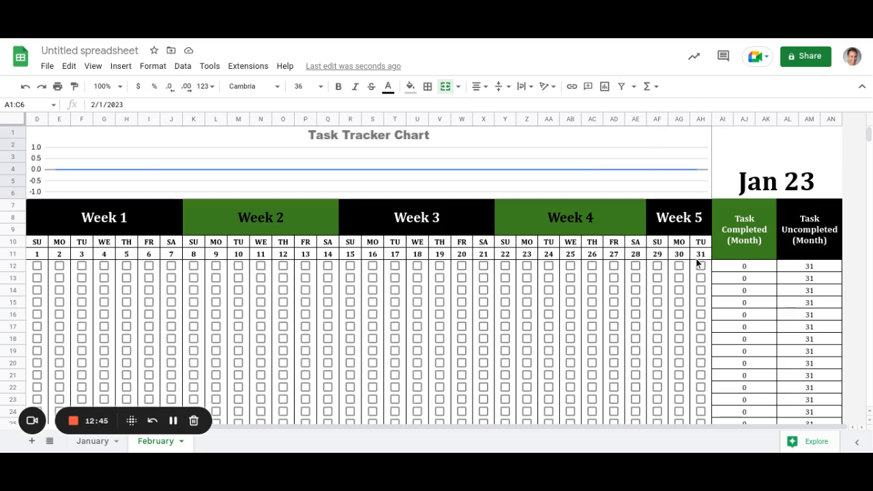
drag(657, 253, 703, 380)
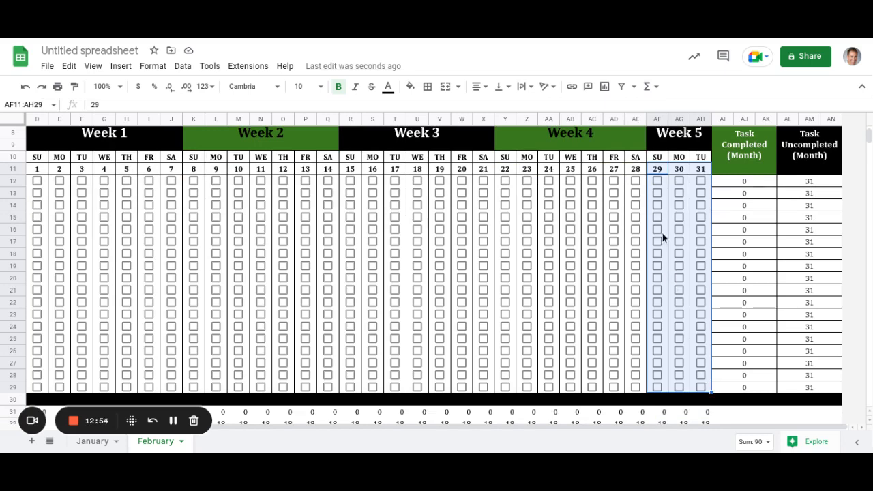
scroll(663, 234, up, 2)
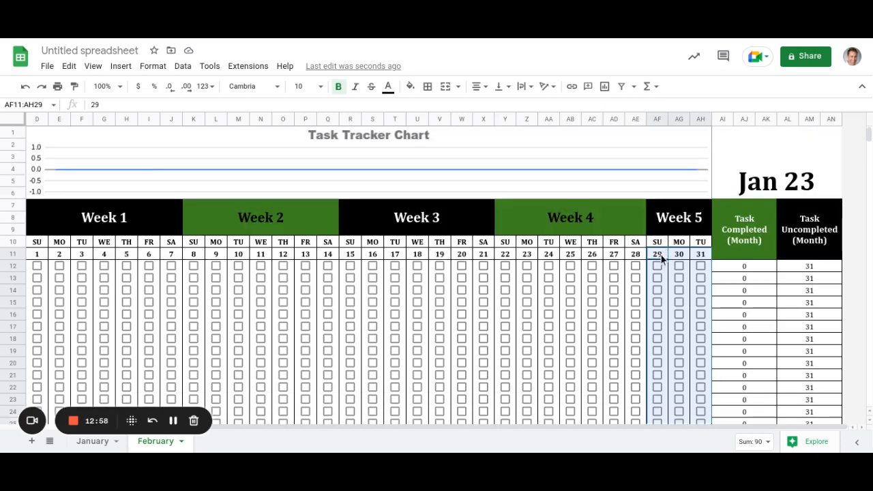
drag(661, 258, 698, 260)
key(Delete)
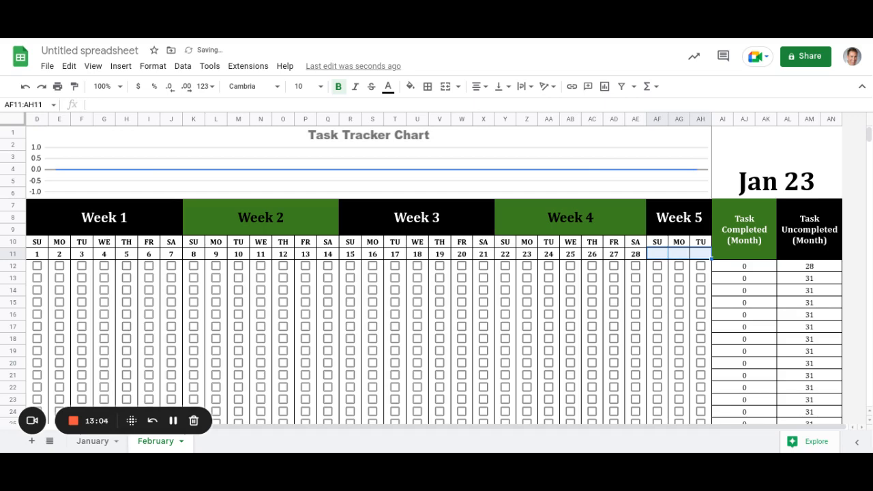
click(818, 270)
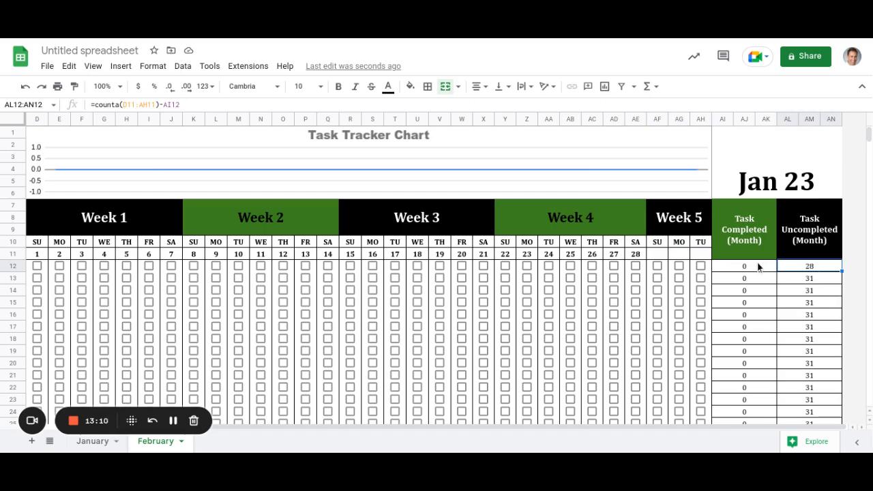
Review the AL12–AL14 uncompleted formulas on February, then go to the January sheet.
click(812, 281)
click(814, 292)
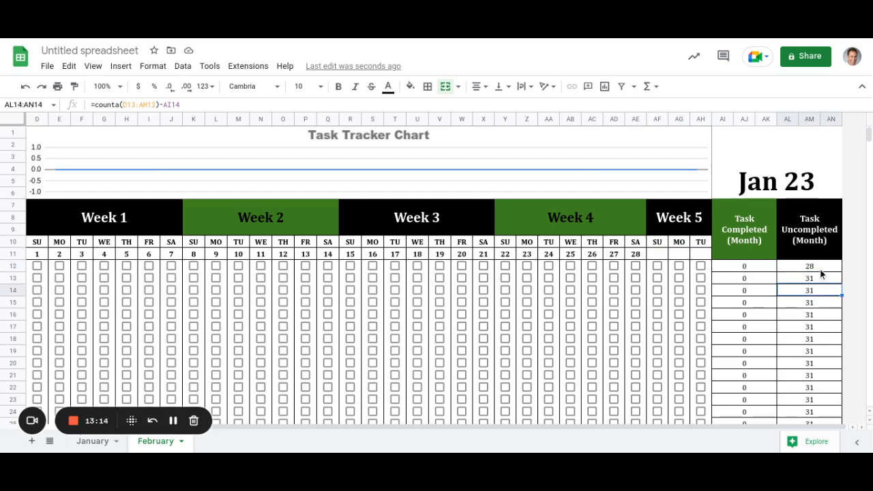
click(823, 269)
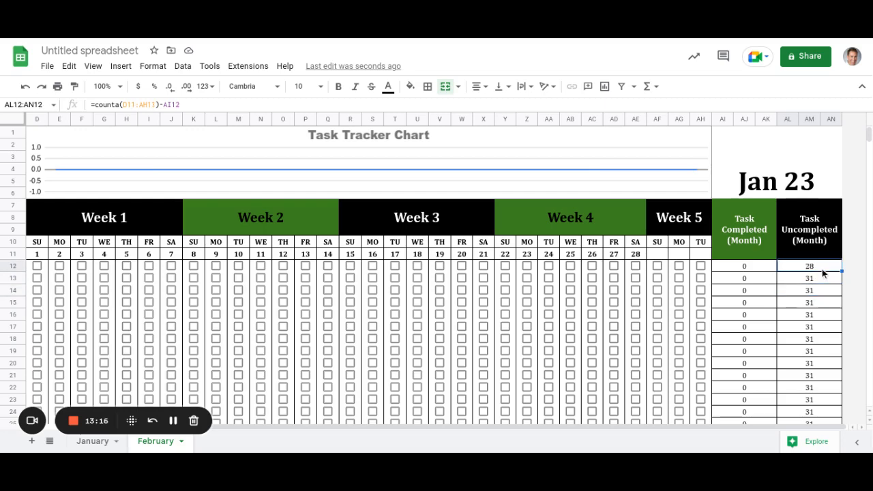
click(98, 445)
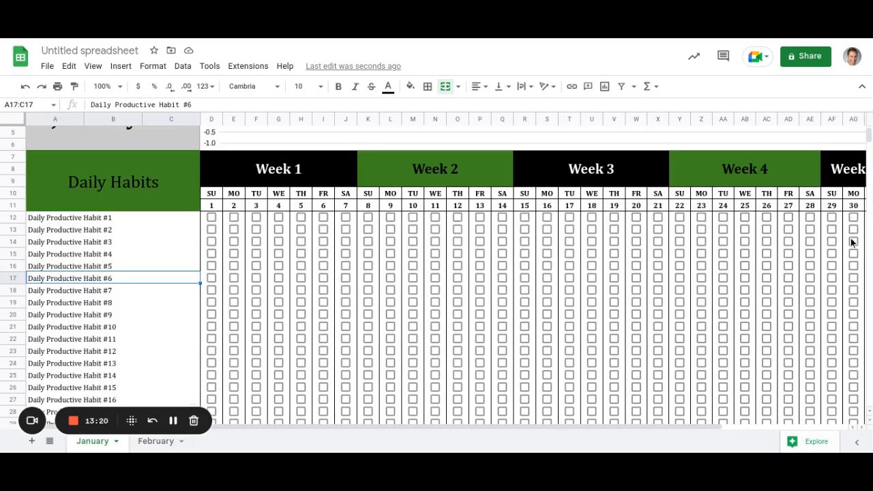
drag(374, 425, 703, 433)
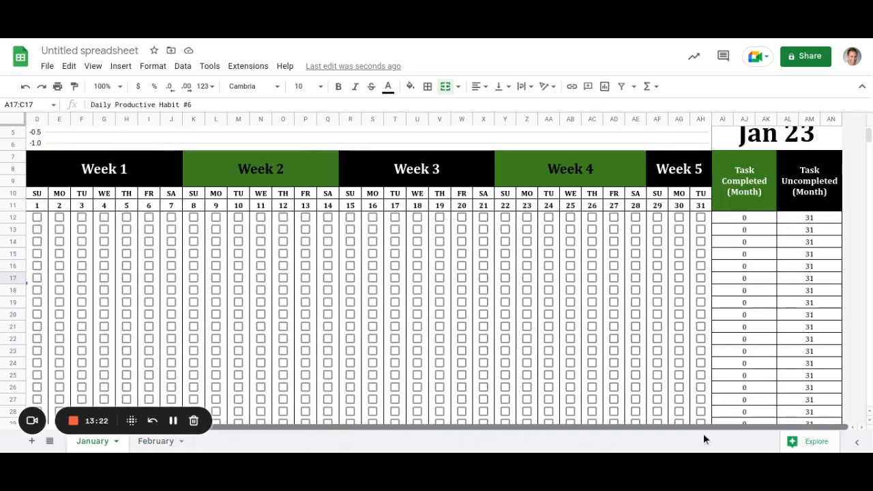
On January, change AL12 to =counta($D$11:$AH$11)-AI12 and fill it down to row 29.
click(825, 223)
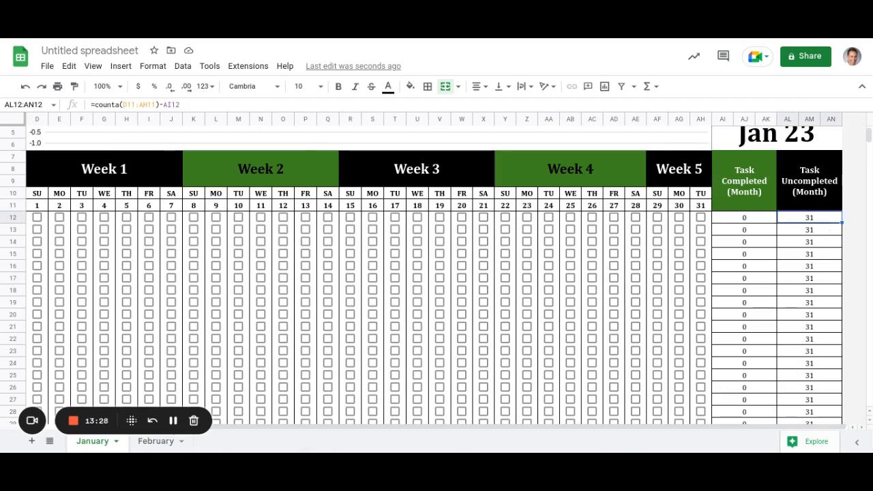
key(Return)
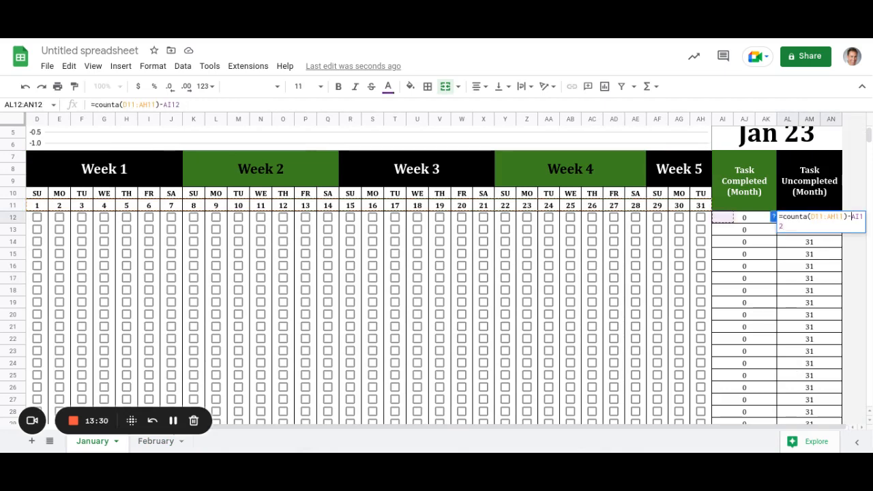
key(Left)
key(Left)
key(Left)
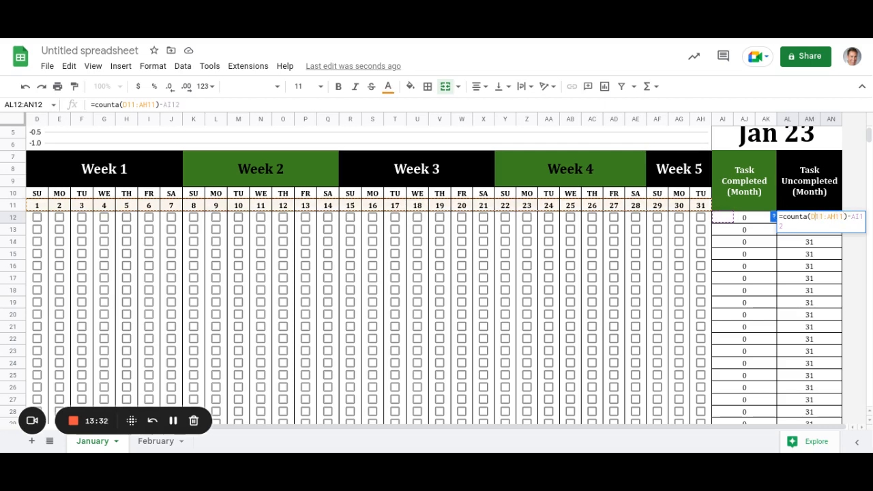
key(Left)
key(Left)
text($)
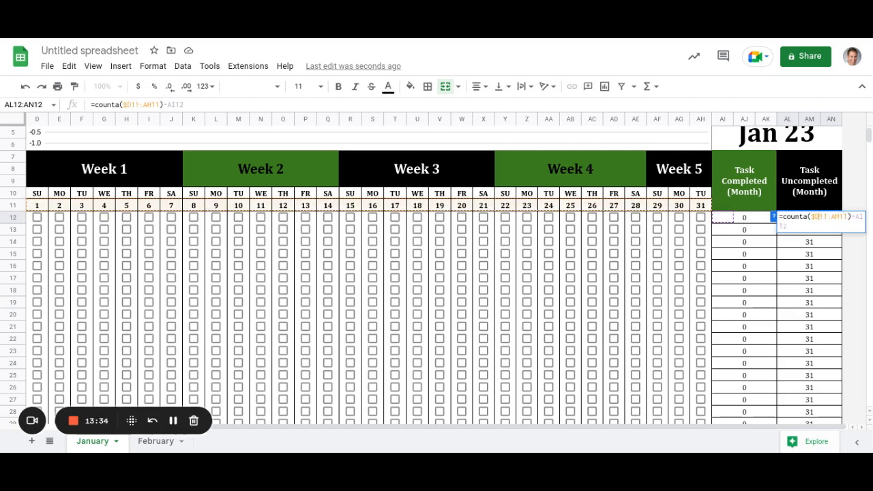
key(Right)
text($)
key(Right)
key(Right)
key(Right)
text($)
key(Right)
key(Right)
text($)
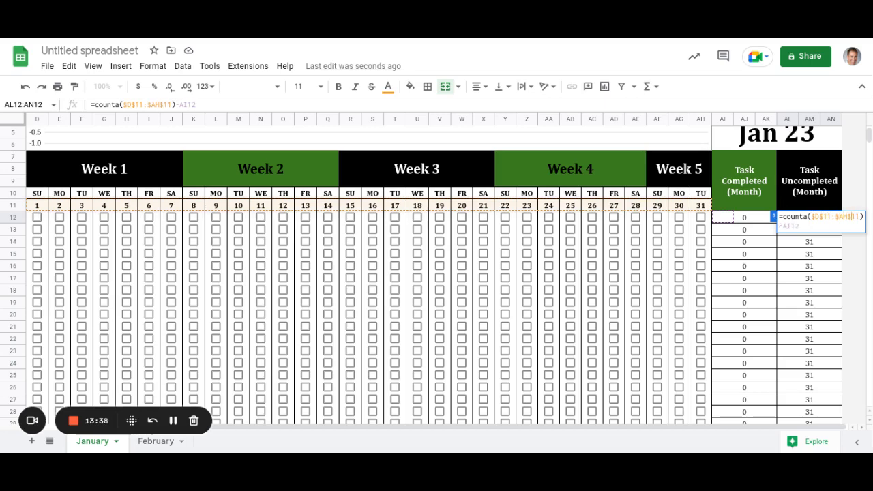
key(Return)
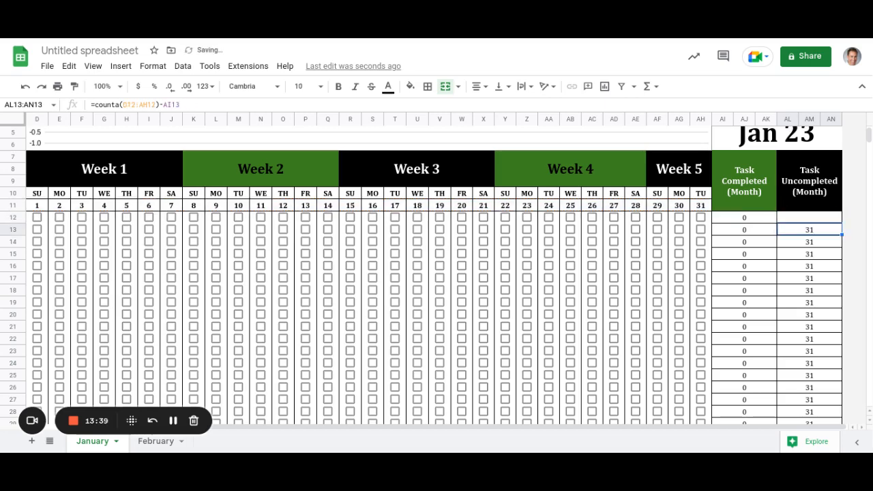
click(810, 218)
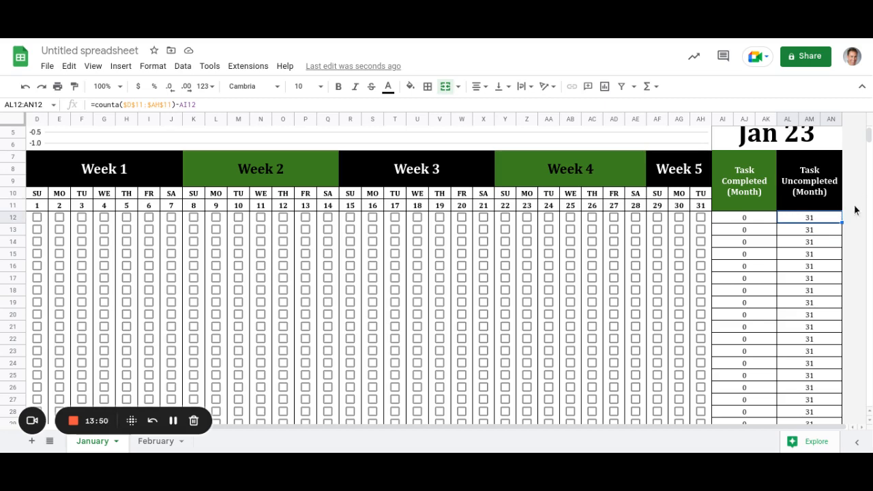
drag(844, 223, 842, 370)
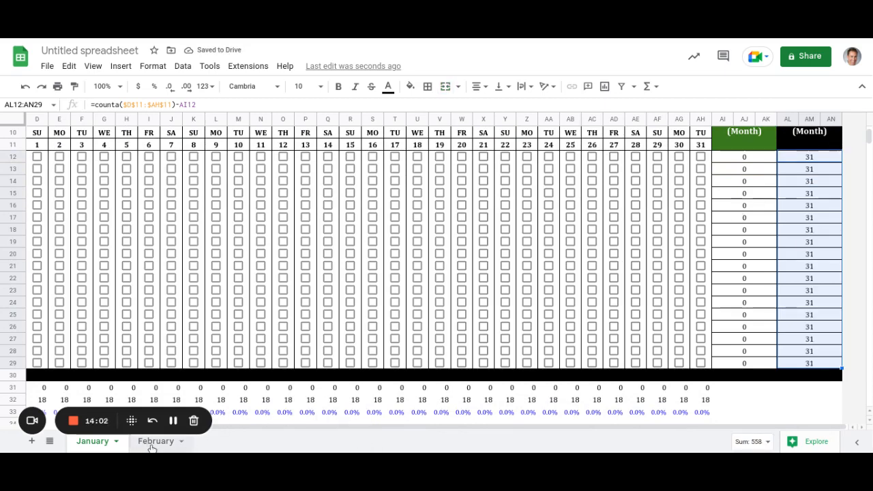
On the February sheet, change AL12 to =counta($D$11:$AH$11)-AI12 so it shows 28.
click(152, 444)
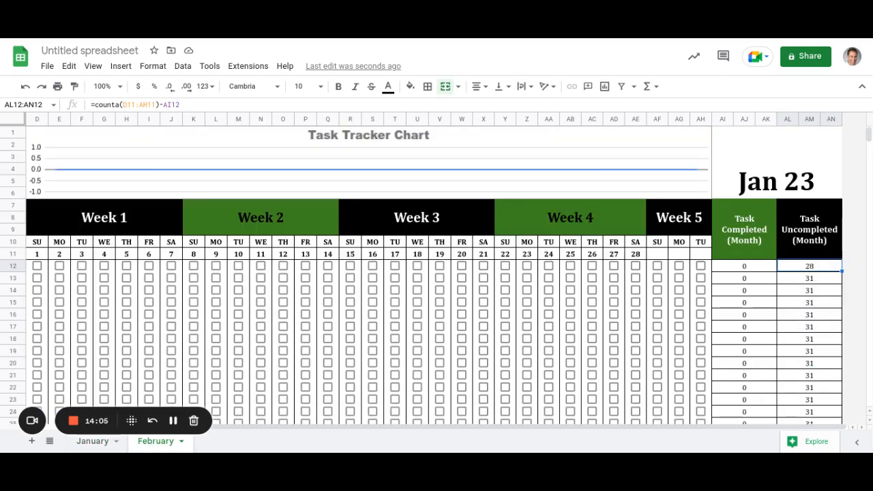
double_click(810, 267)
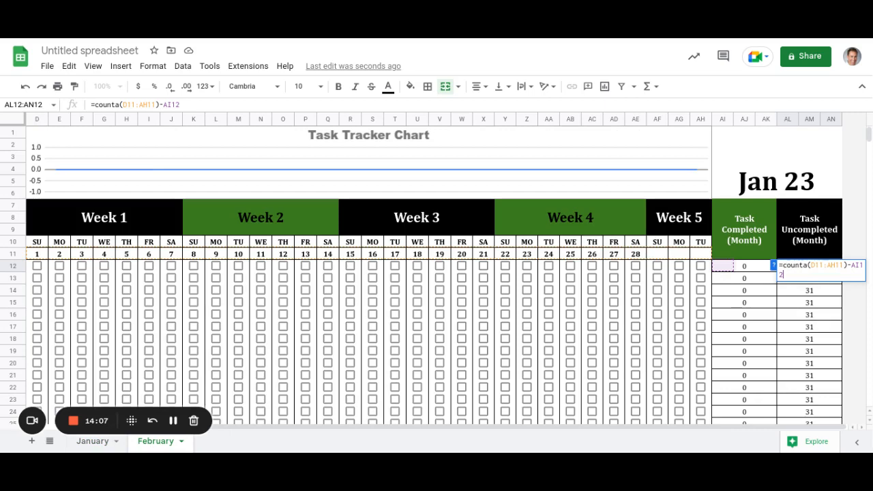
key(Left)
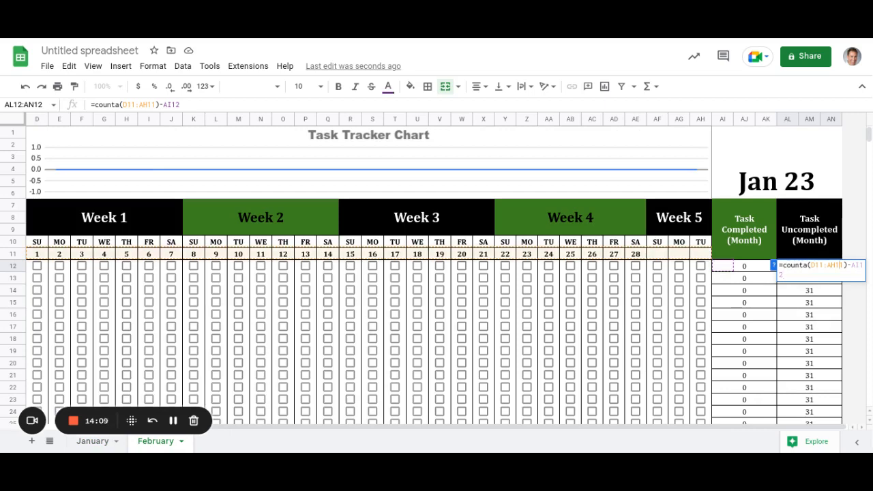
key(Left)
key(Left)
key(Left)
key(Left)
key(Left)
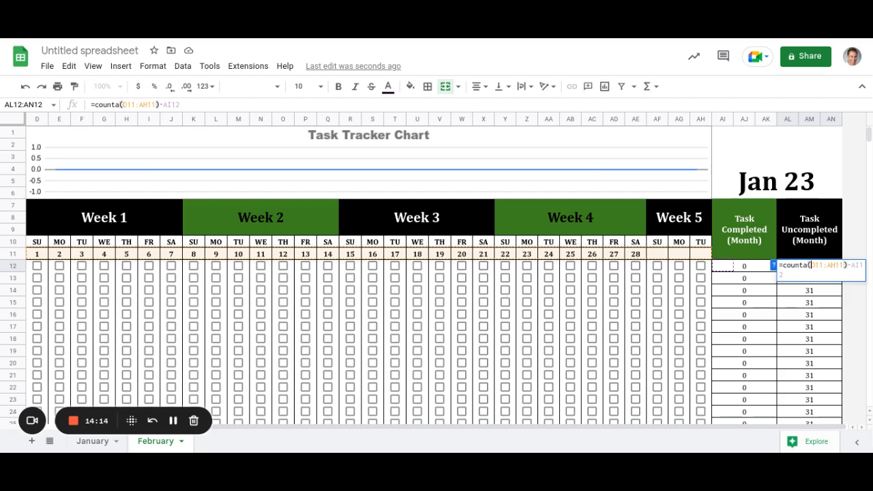
text($)
key(Right)
text($)
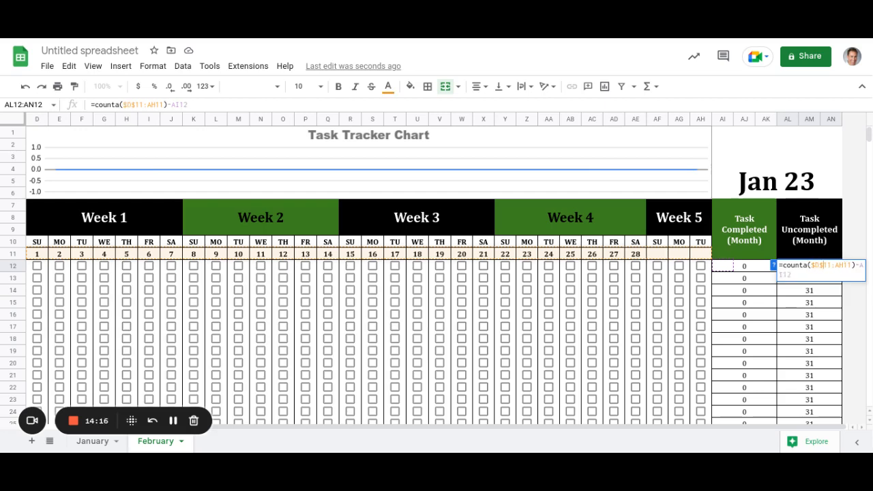
key(Right)
key(Right)
key(Right)
text($D$)
key(Return)
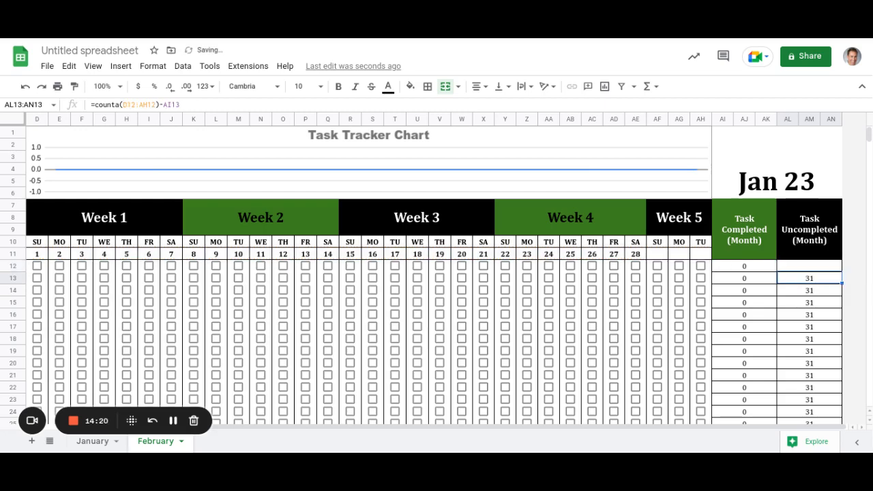
Fill the fixed formula down AL12:AL29 so every habit shows 28.
click(810, 266)
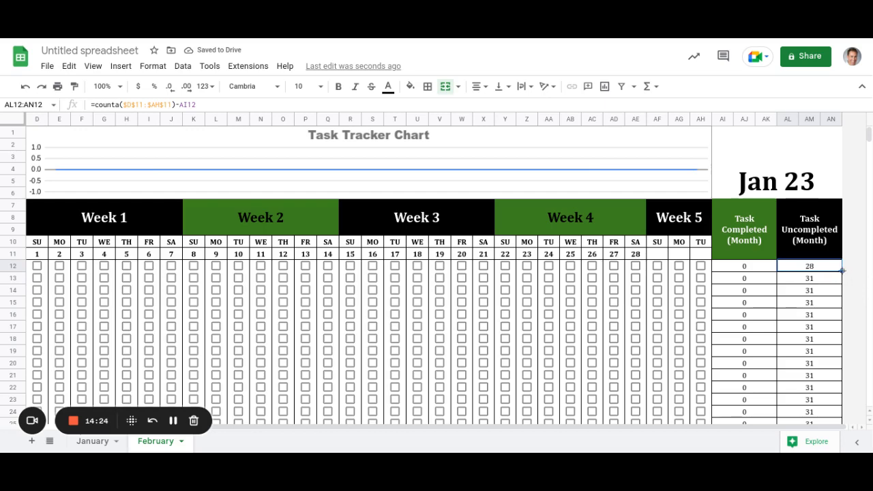
scroll(831, 386, down, 2)
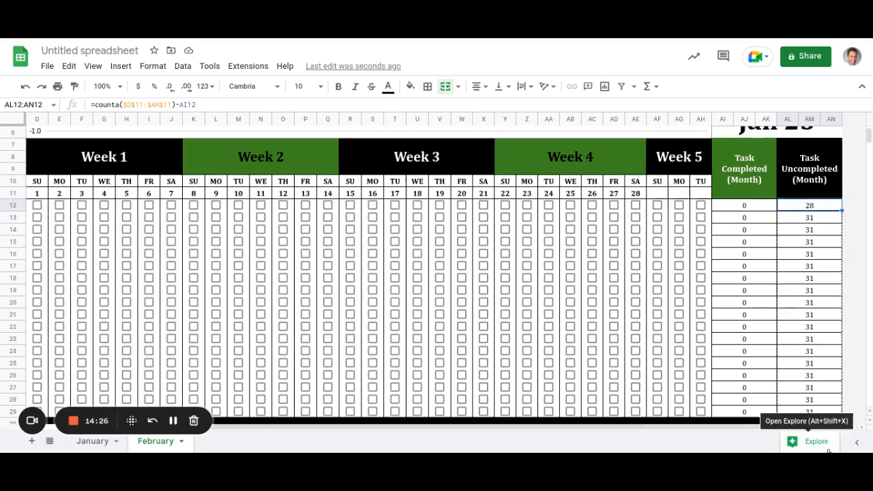
drag(830, 387, 825, 363)
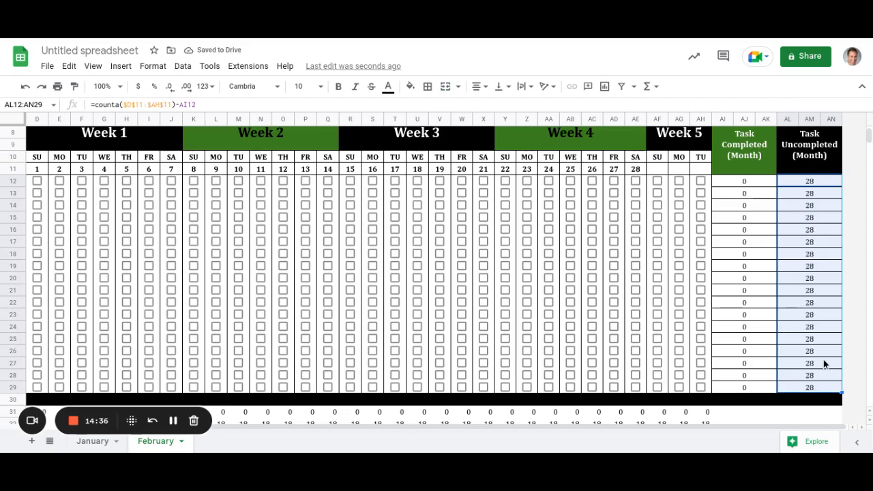
scroll(830, 287, up, 5)
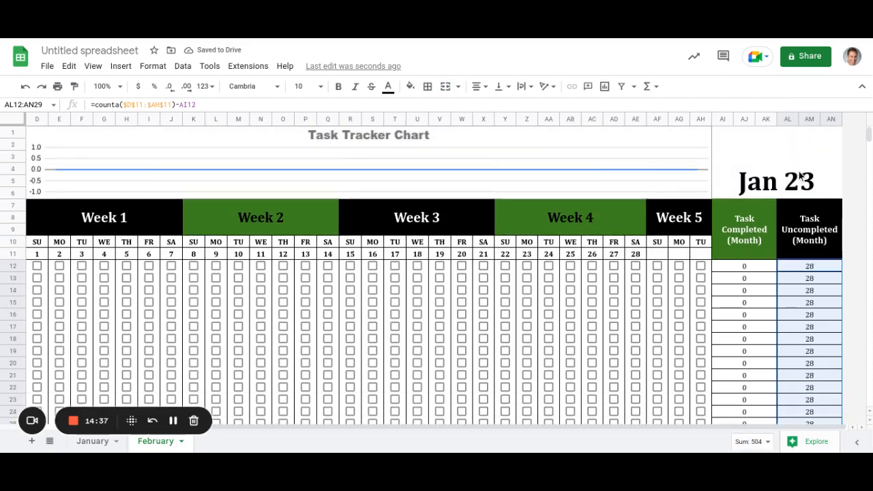
Change the AI4 date heading from 1/23/2023 to 2/23/2023 so it reads Feb 23.
click(801, 179)
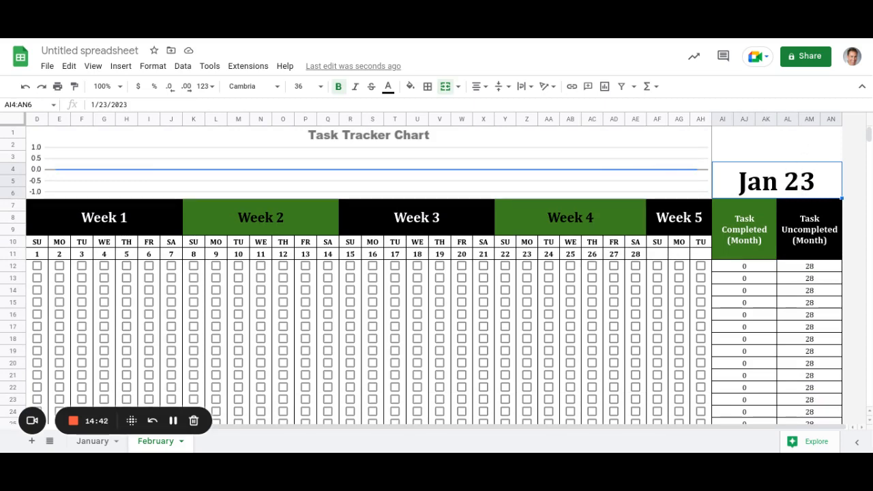
key(Return)
key(Left)
key(Left)
key(Left)
key(Left)
key(Left)
key(Left)
key(Left)
key(Left)
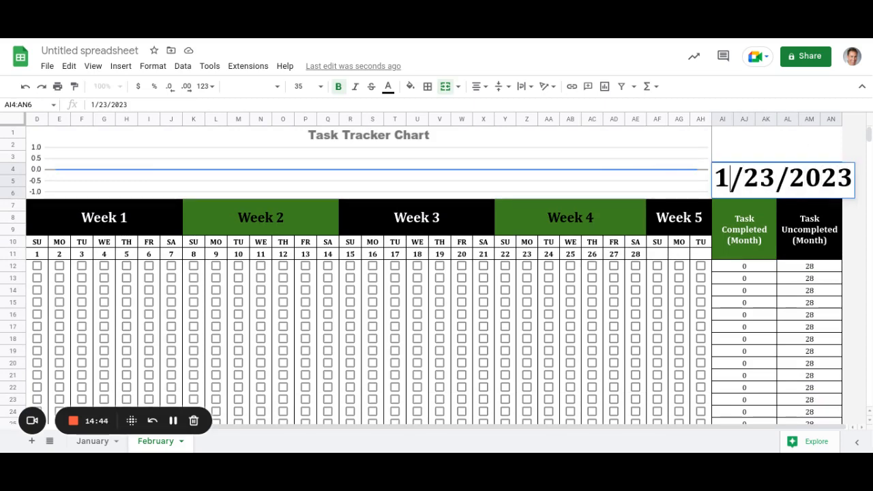
key(BackSpace)
text(2)
key(Return)
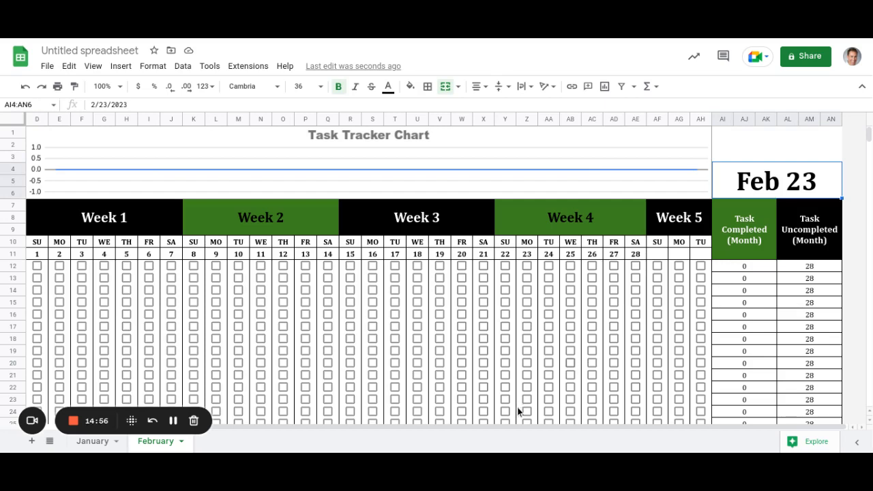
drag(482, 428, 205, 428)
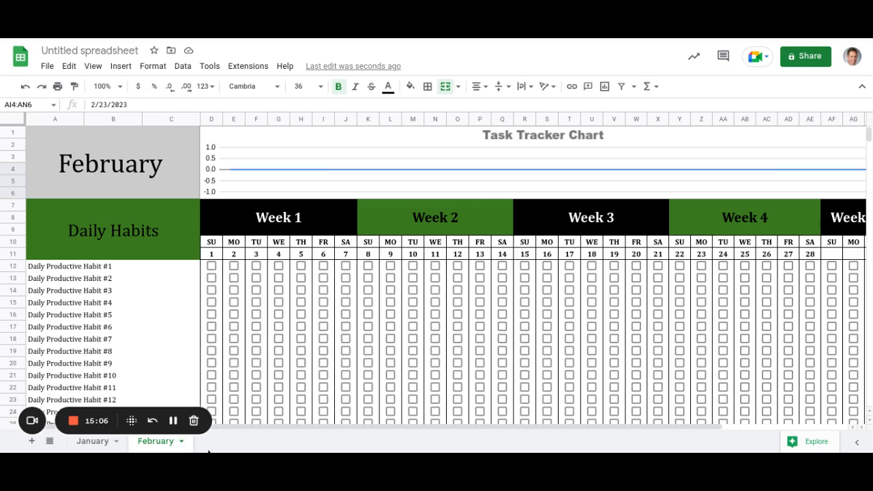
Return to the January sheet and scroll back to its top-left corner.
click(107, 270)
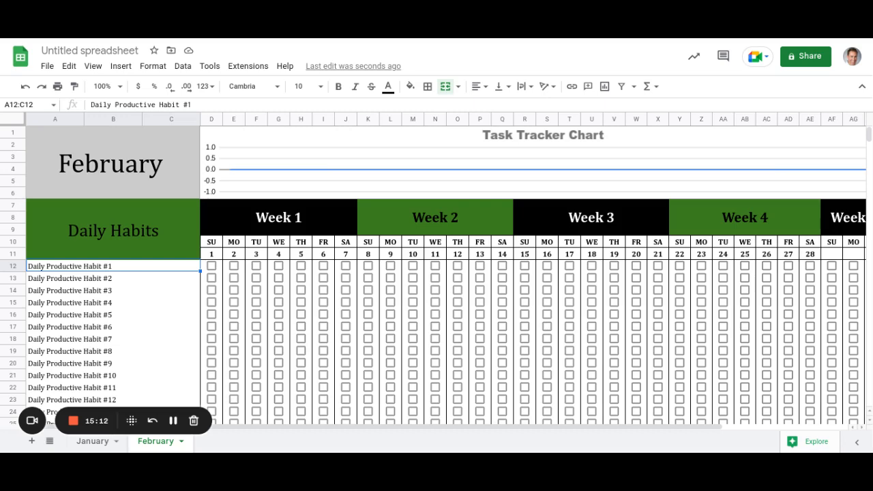
click(103, 444)
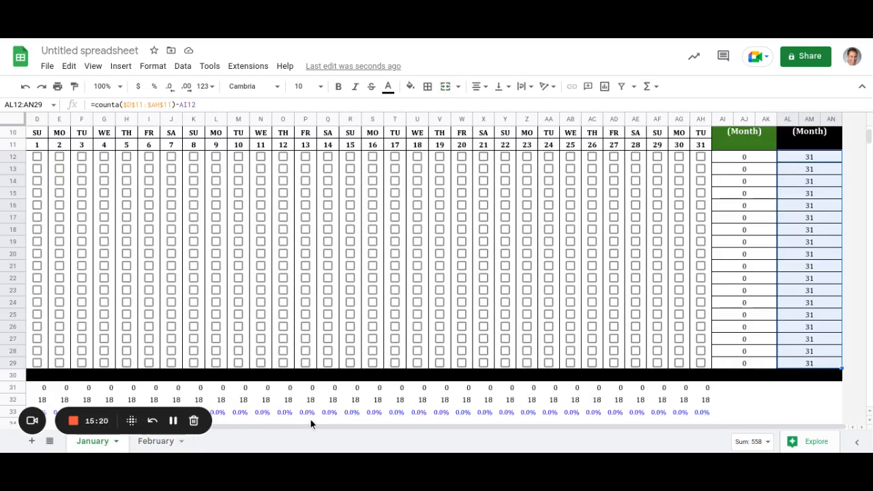
scroll(267, 434, left, 5)
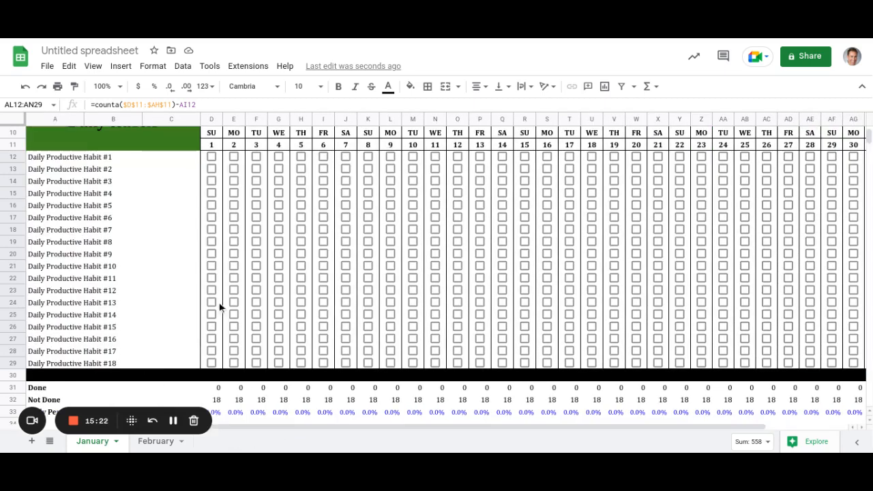
scroll(187, 237, up, 3)
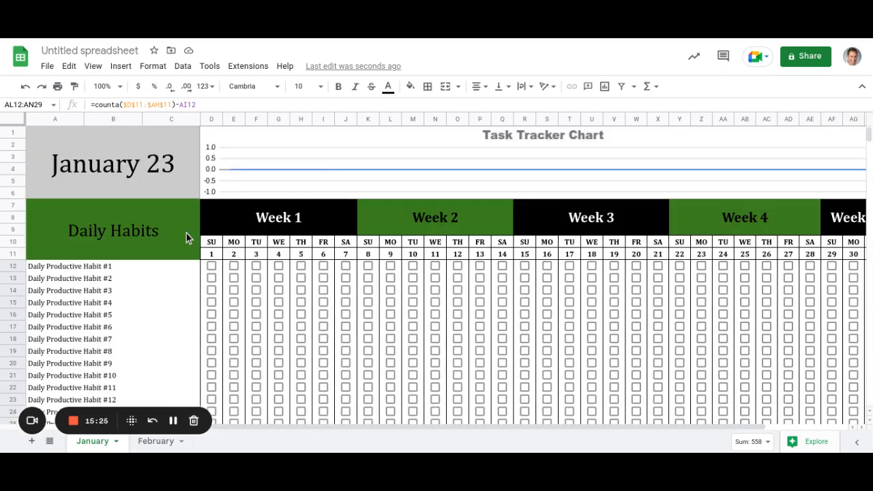